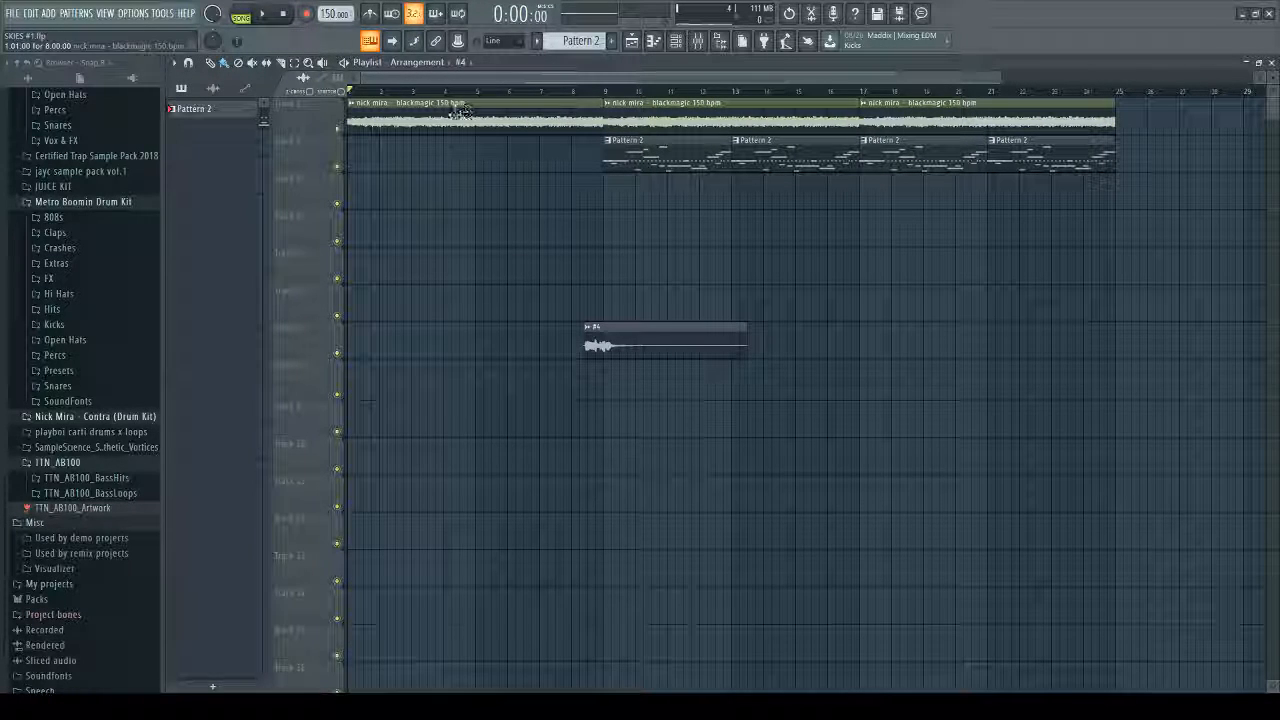
Step: Select Insert 1 in the mixer and play the song with all of its effects bypassed
key("F9")
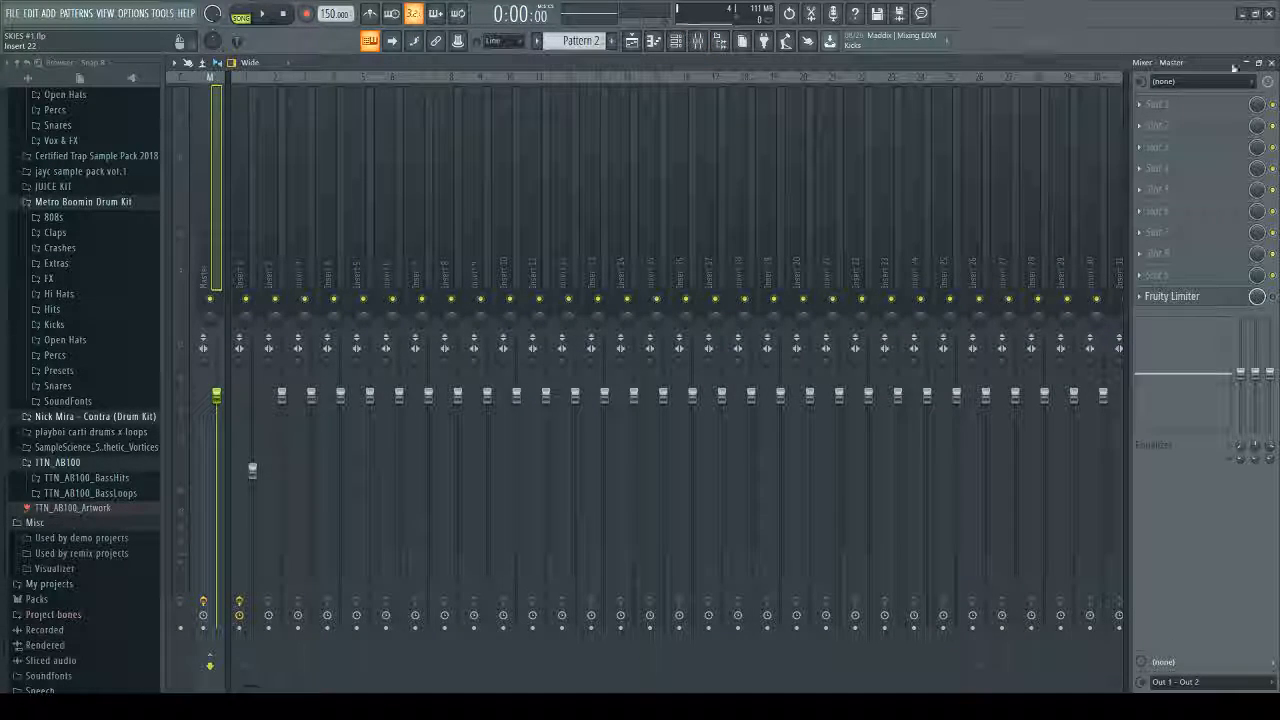
left_click(257, 167)
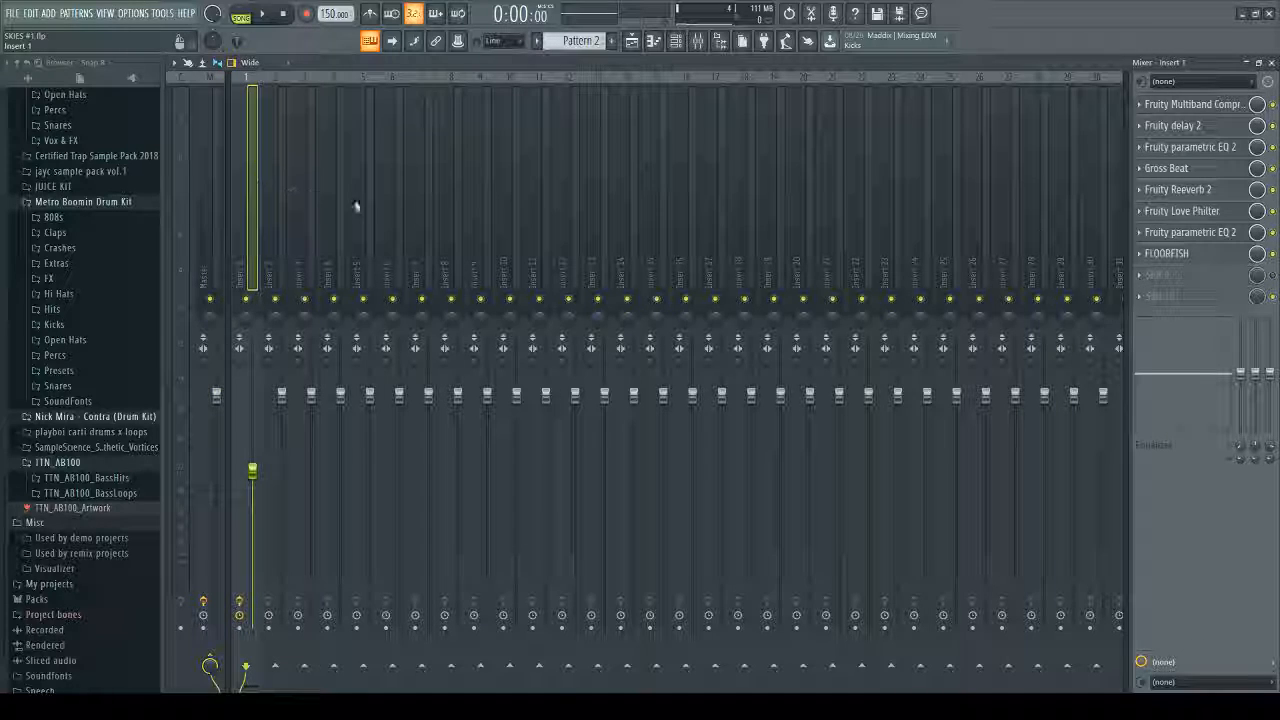
left_click(266, 250)
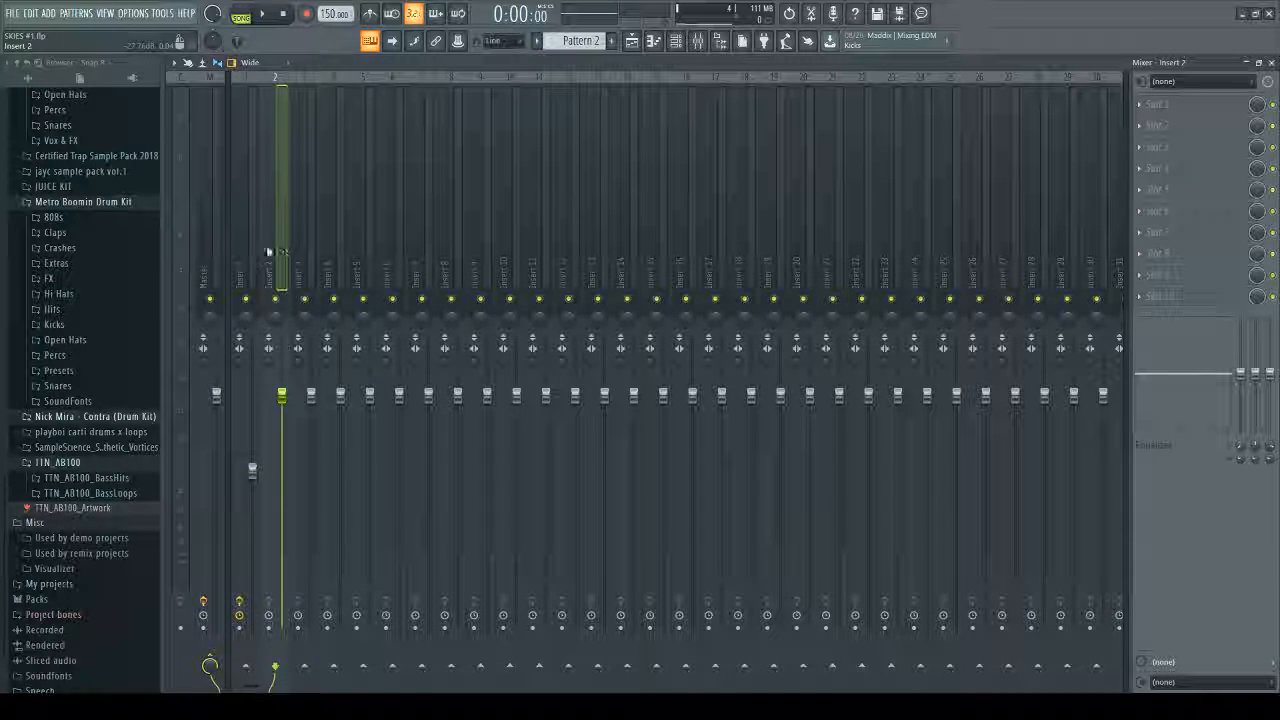
left_click(250, 240)
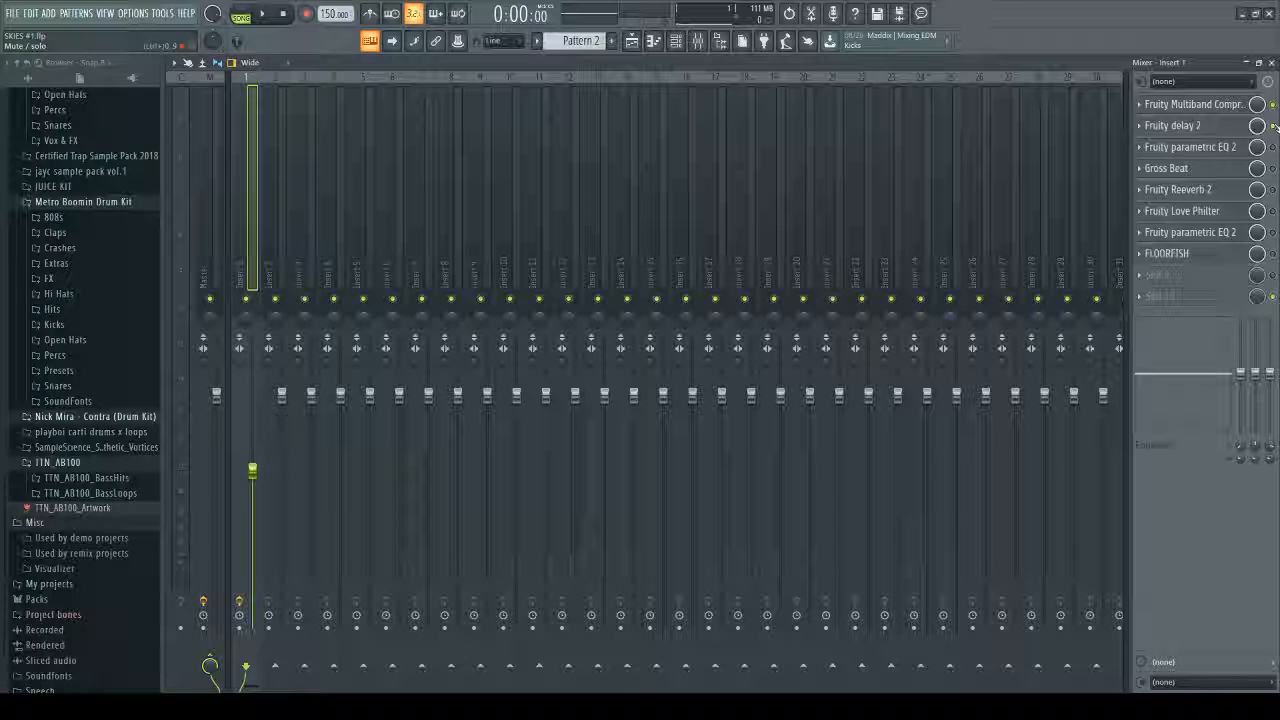
key("space")
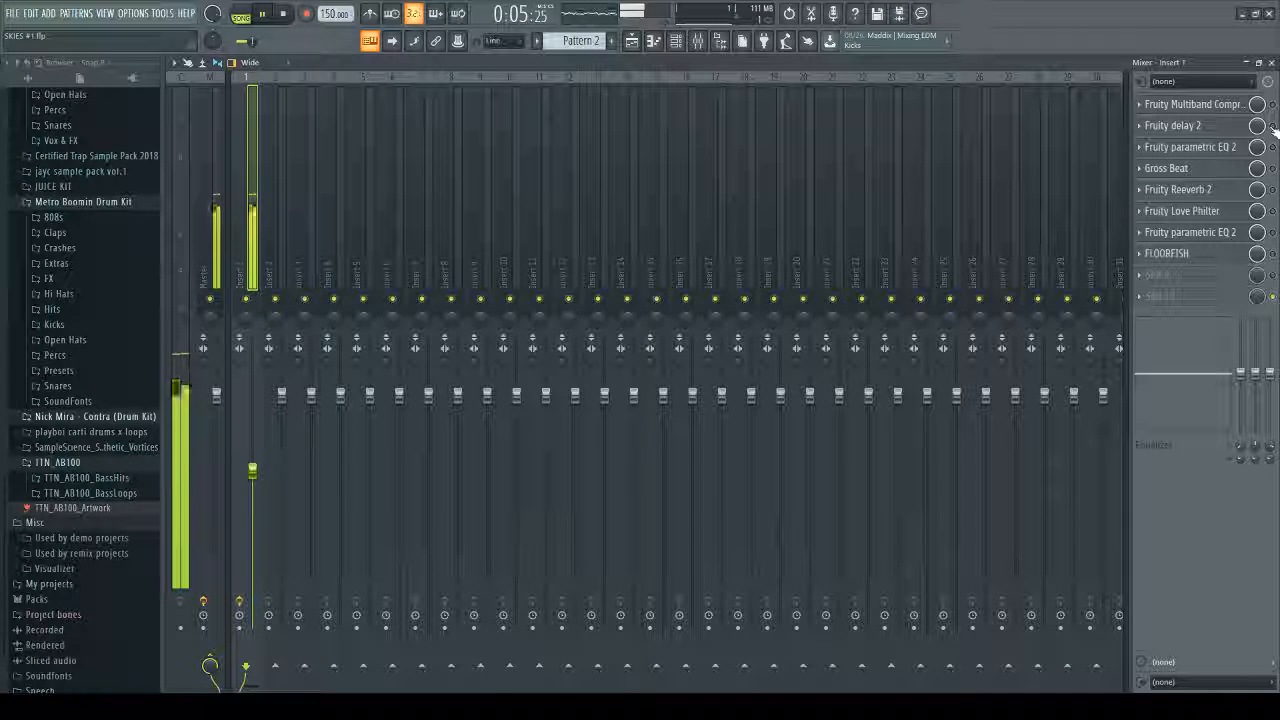
key("space")
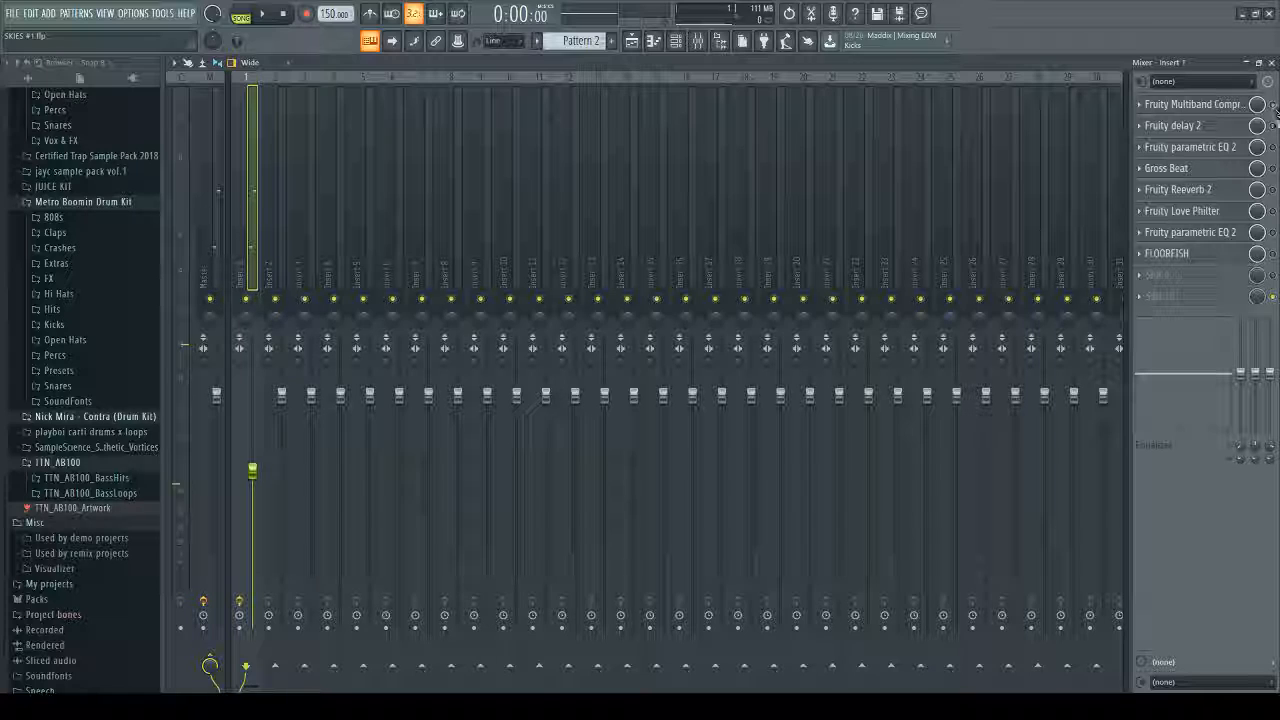
Step: Compare playback with Insert 1's effects toggled, and finish by switching the effects back on
left_click_drag(1273, 105, 1273, 169)
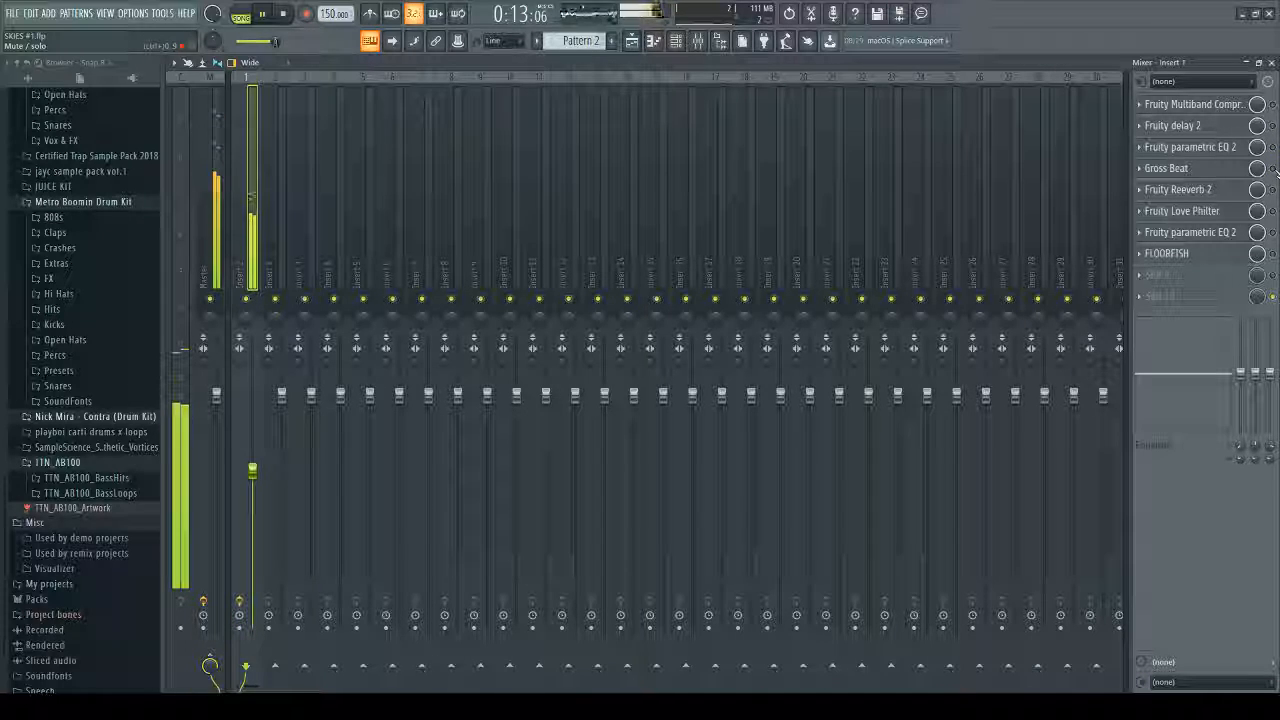
key("space")
left_click_drag(1273, 105, 1273, 232)
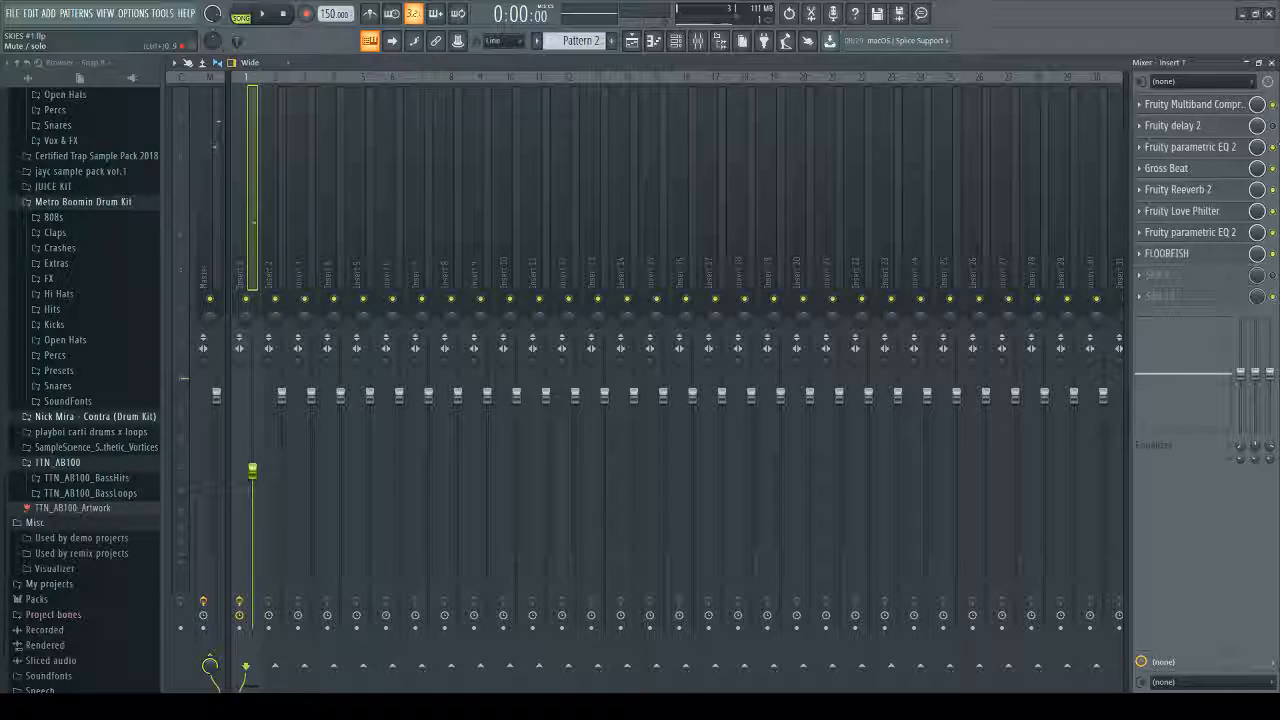
Step: Return to the playlist, show the channel rack and play Pattern 2 on its own
key("F5")
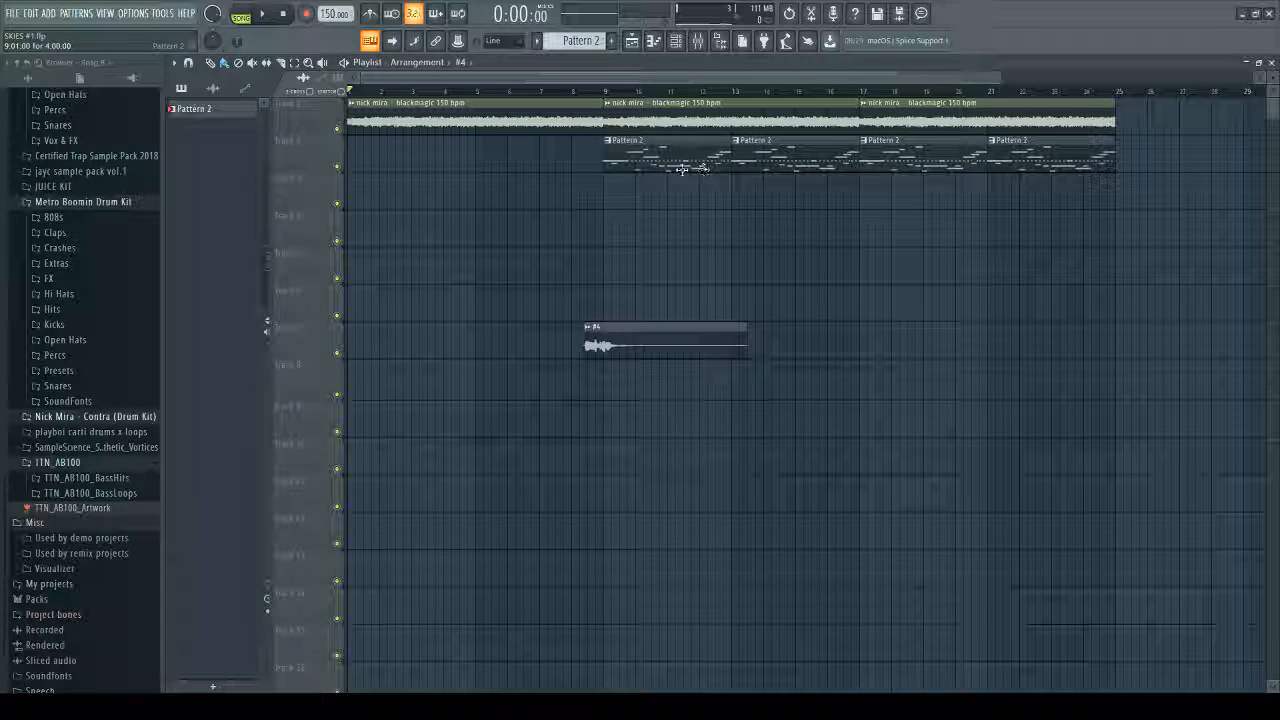
scroll(590, 41, "down", 1)
scroll(588, 41, "up", 1)
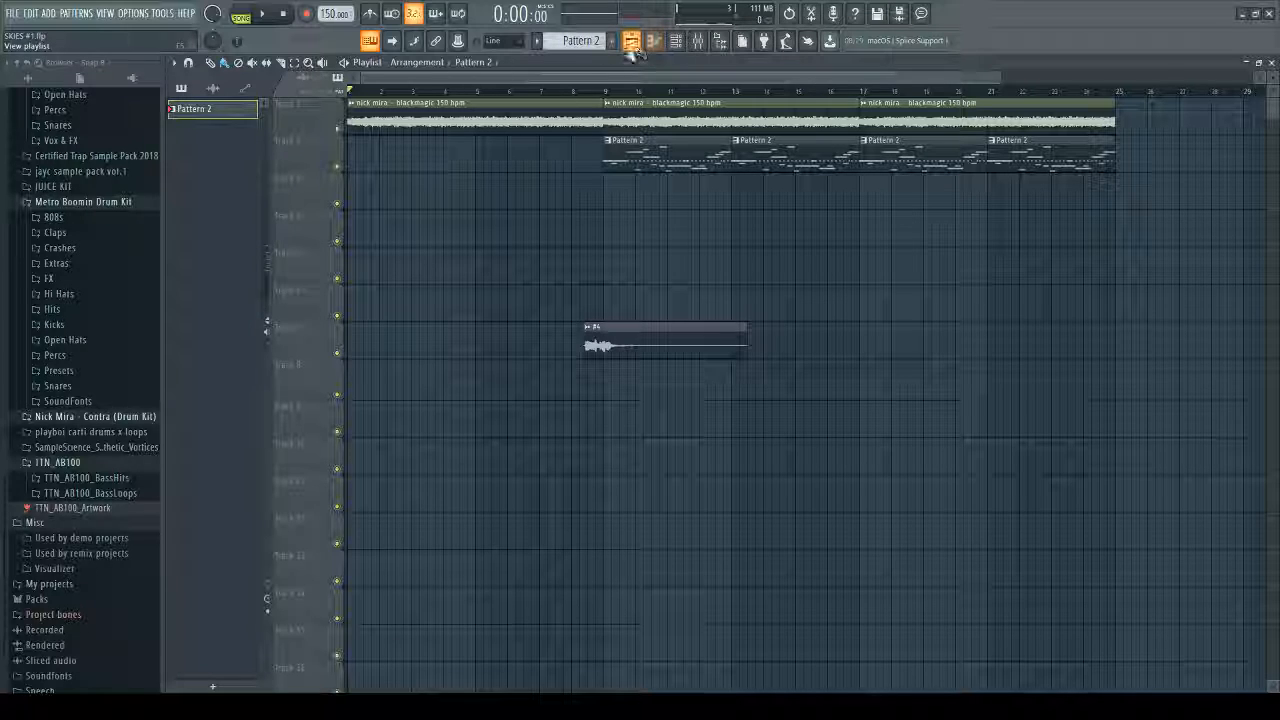
left_click(686, 42)
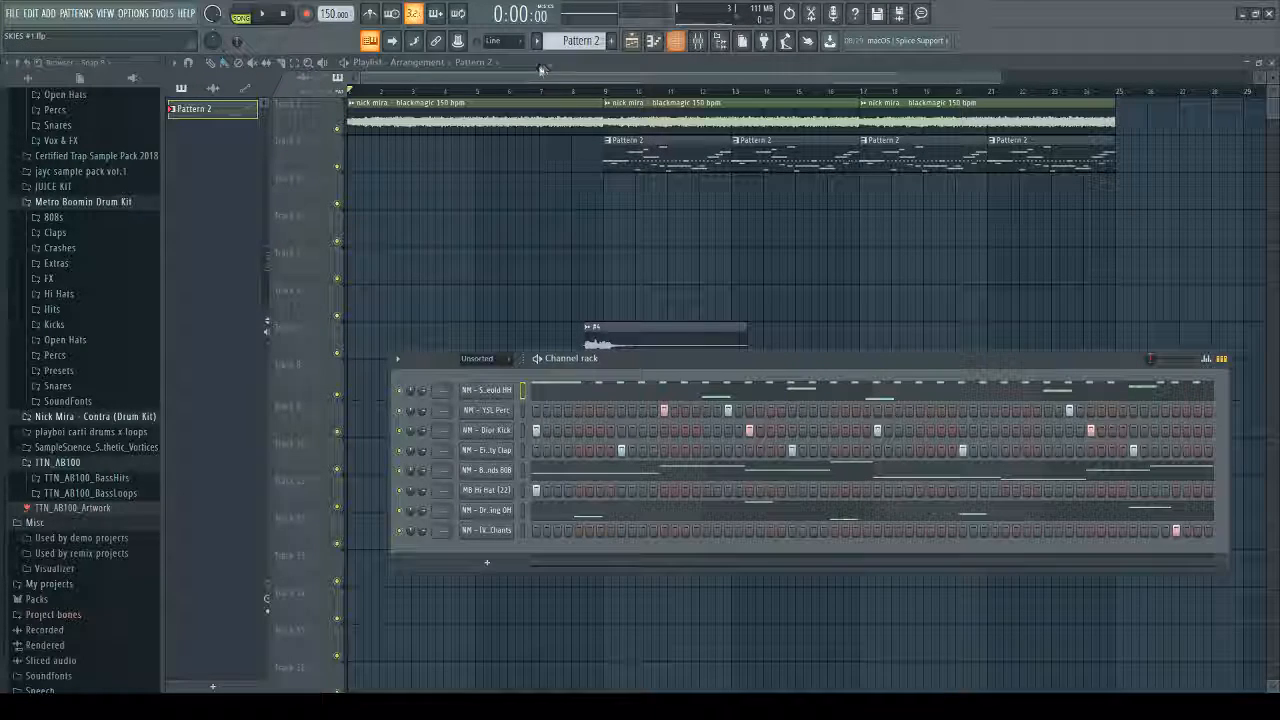
left_click(263, 15)
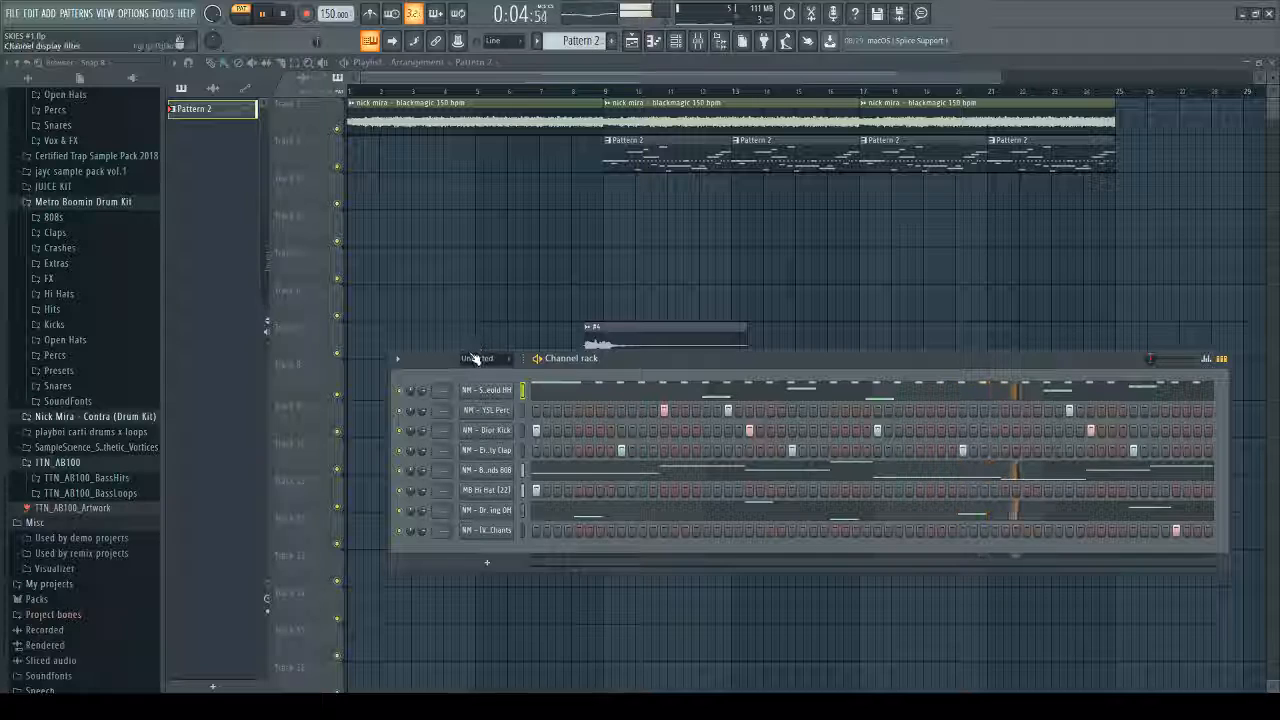
key("space")
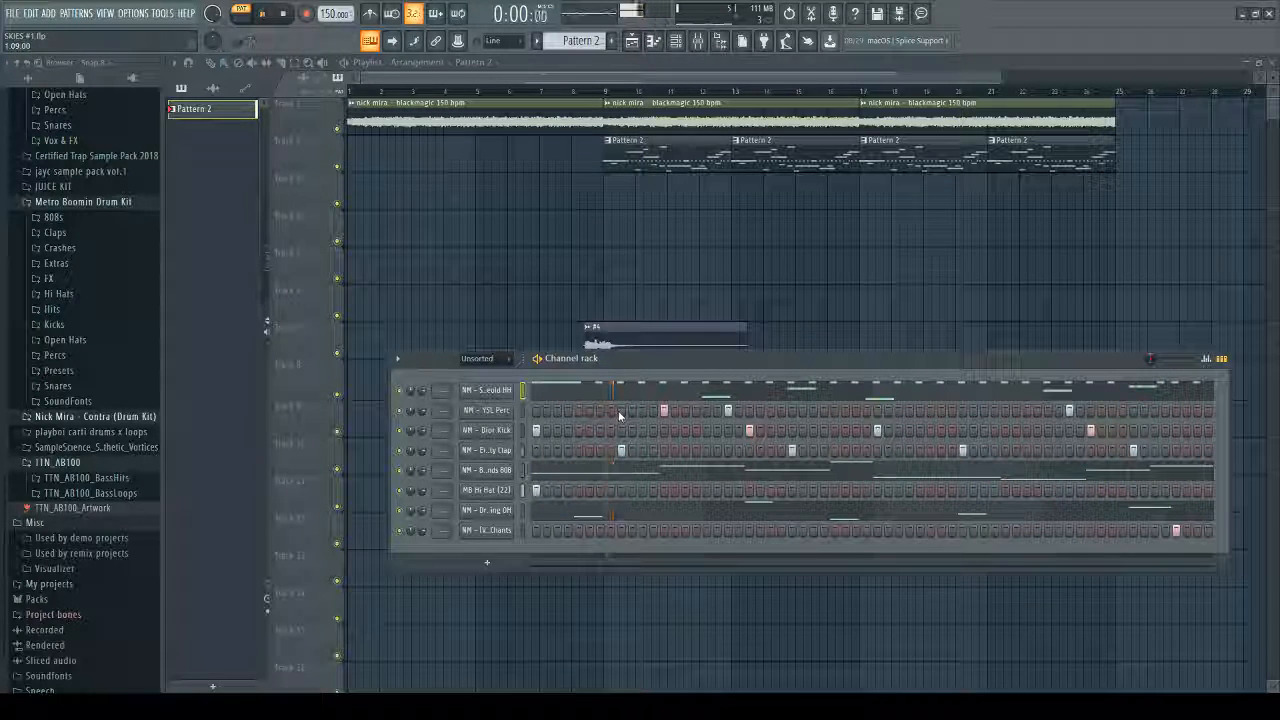
key("space")
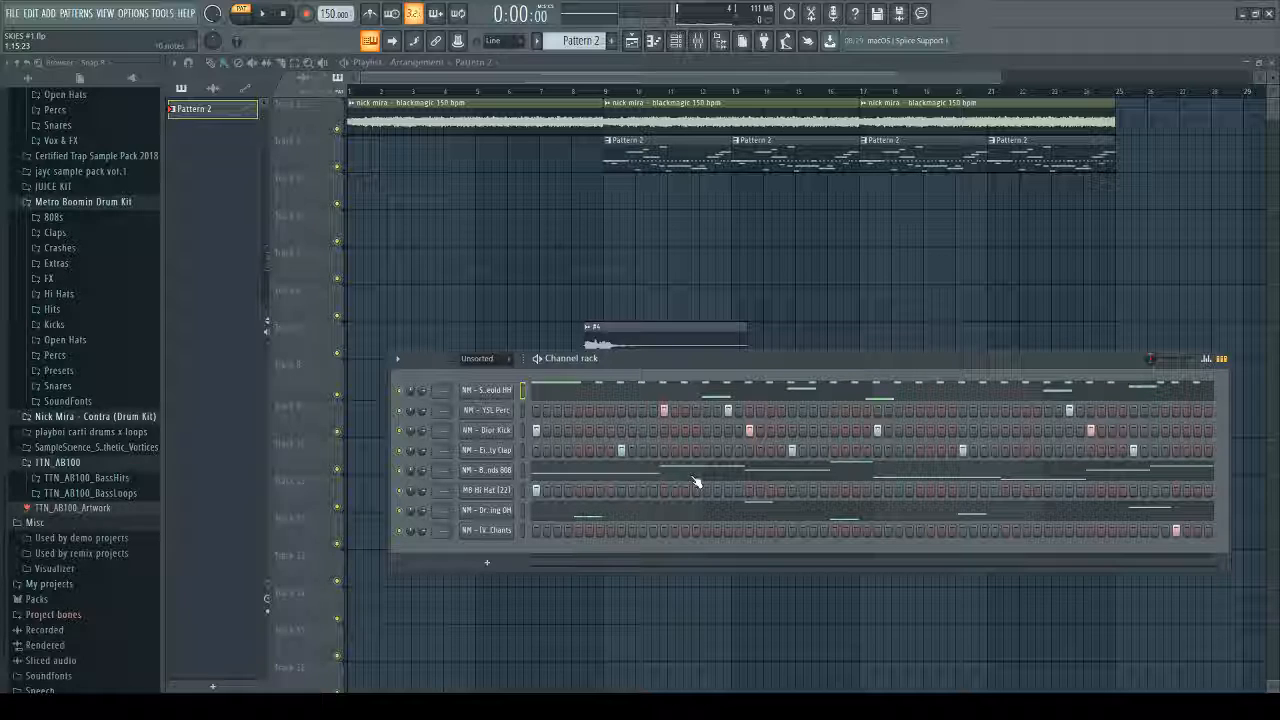
Step: Examine the NM - Sameold HH notes in the piano roll while playing the pattern, and close the piano roll
left_click(727, 386)
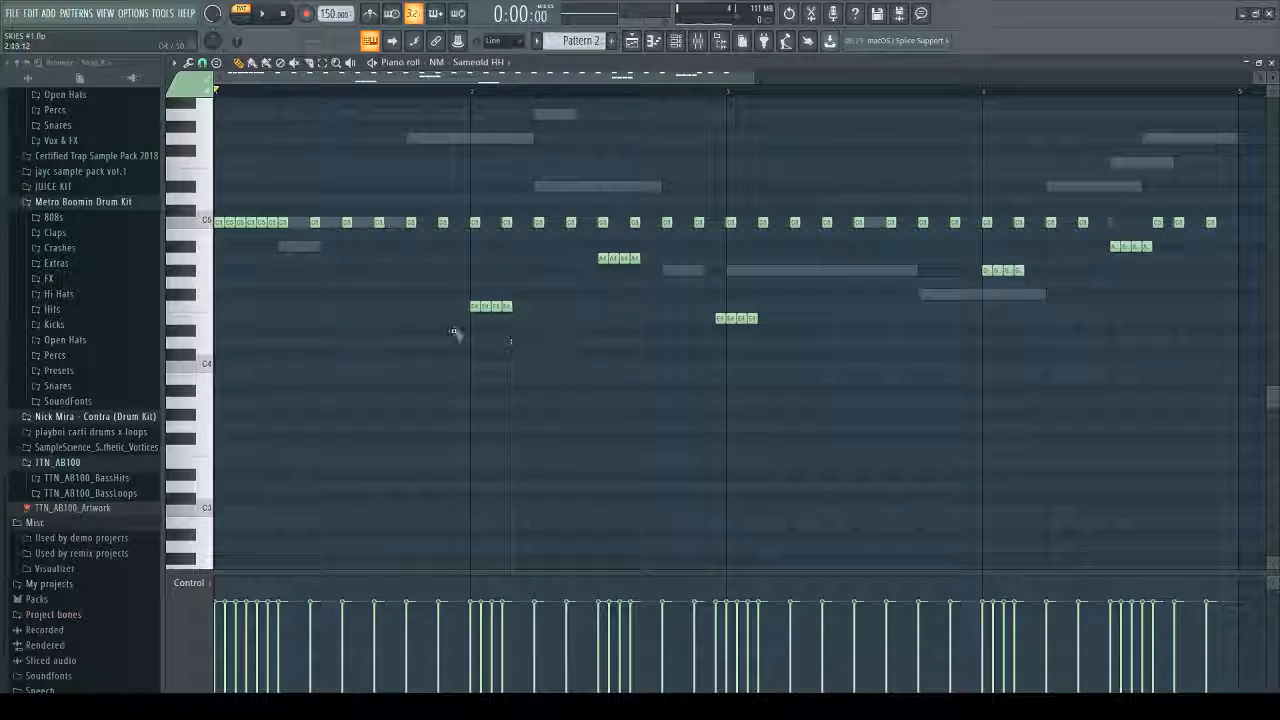
key("space")
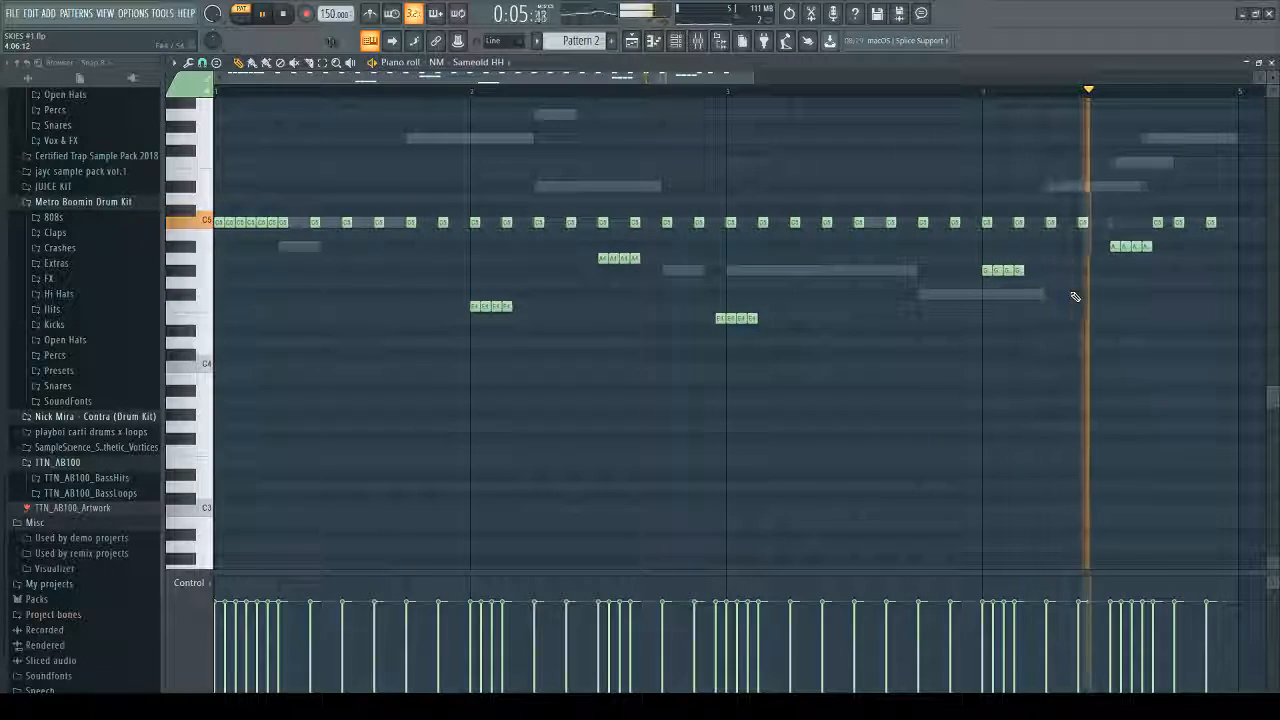
key("space")
left_click(1271, 63)
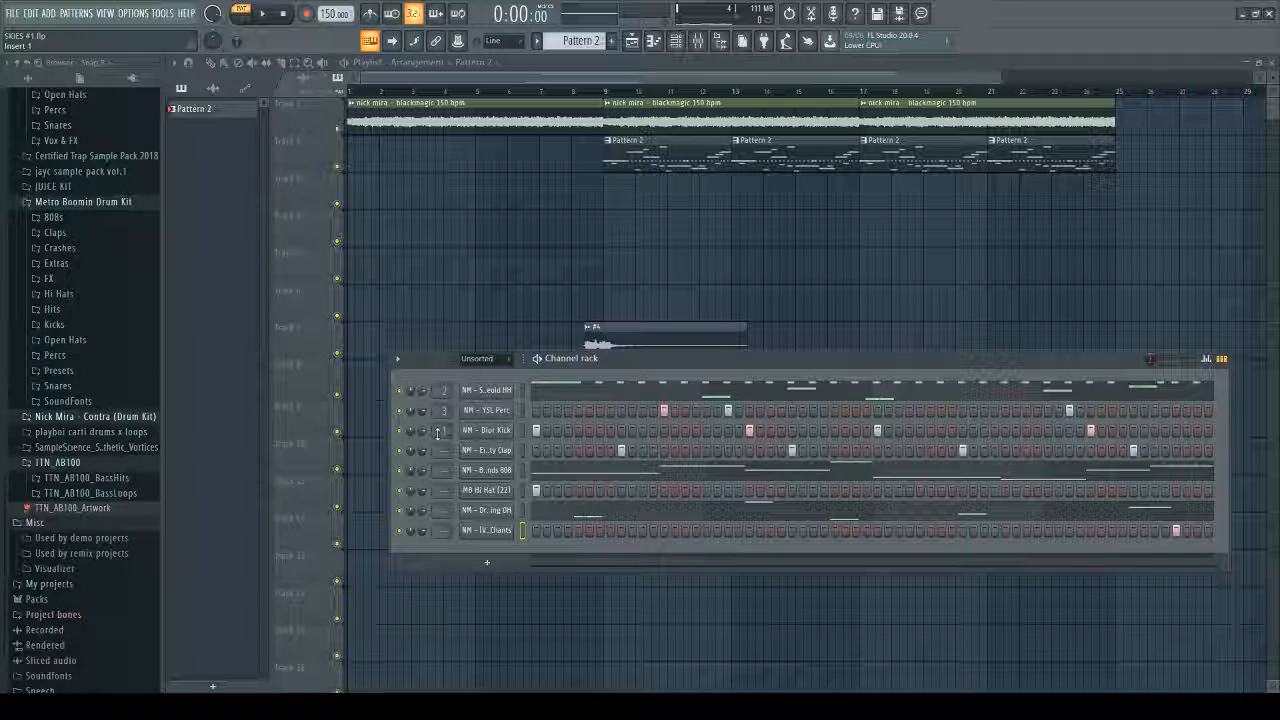
Step: Route the eight drum channels to separate mixer tracks 2 through 9, in channel rack order
scroll(440, 468, "up", 1)
scroll(440, 451, "up", 5)
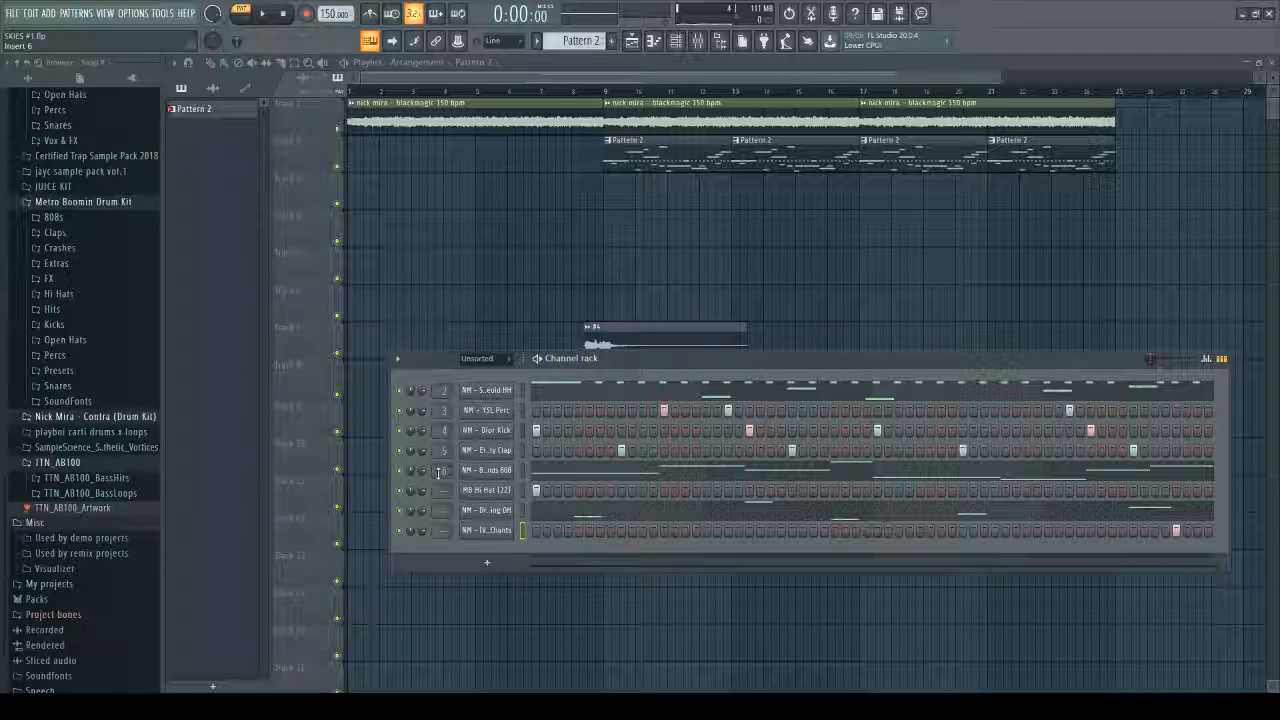
scroll(440, 490, "up", 7)
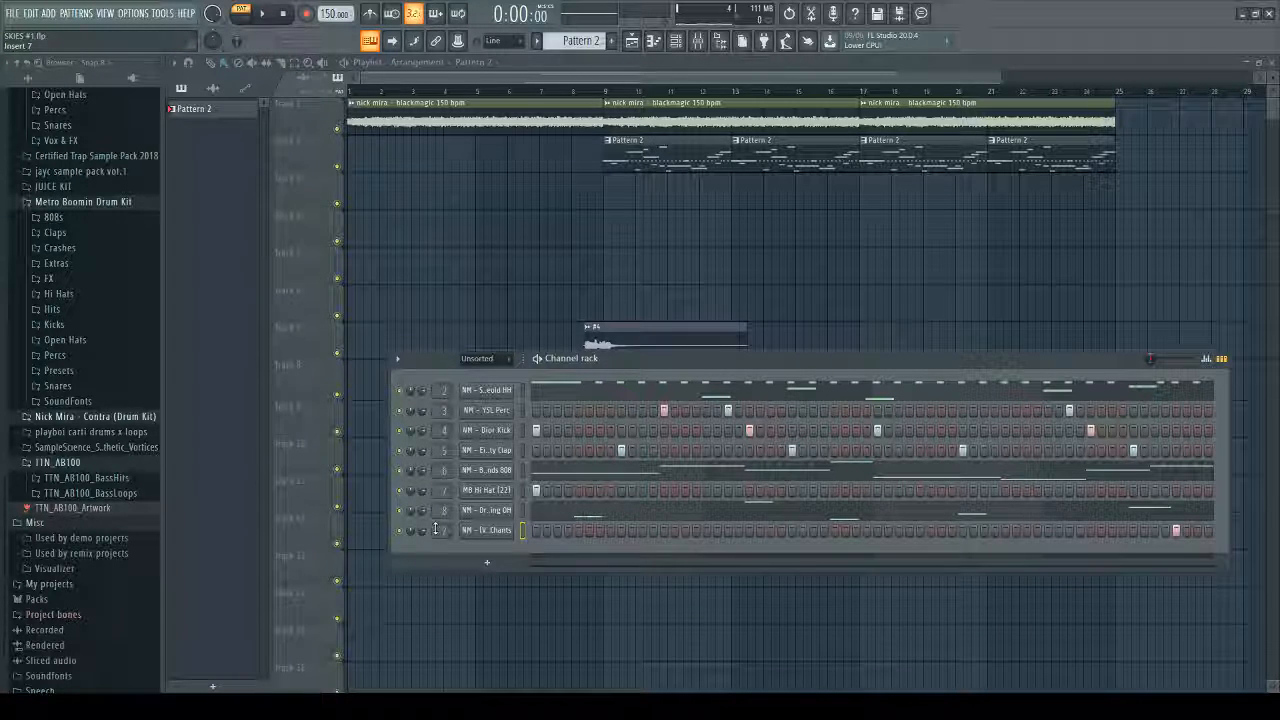
Step: Play Pattern 2 and check the levels of the newly routed channels in the mixer
key("space")
key("space")
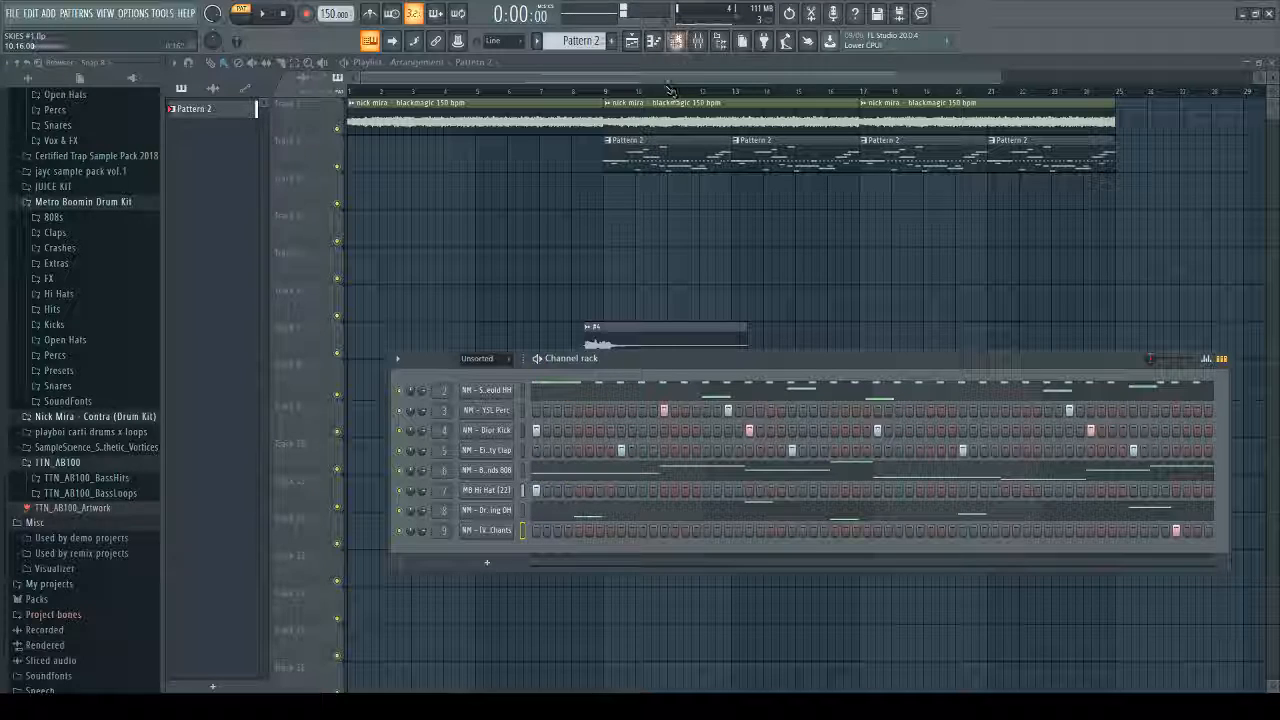
key("F9")
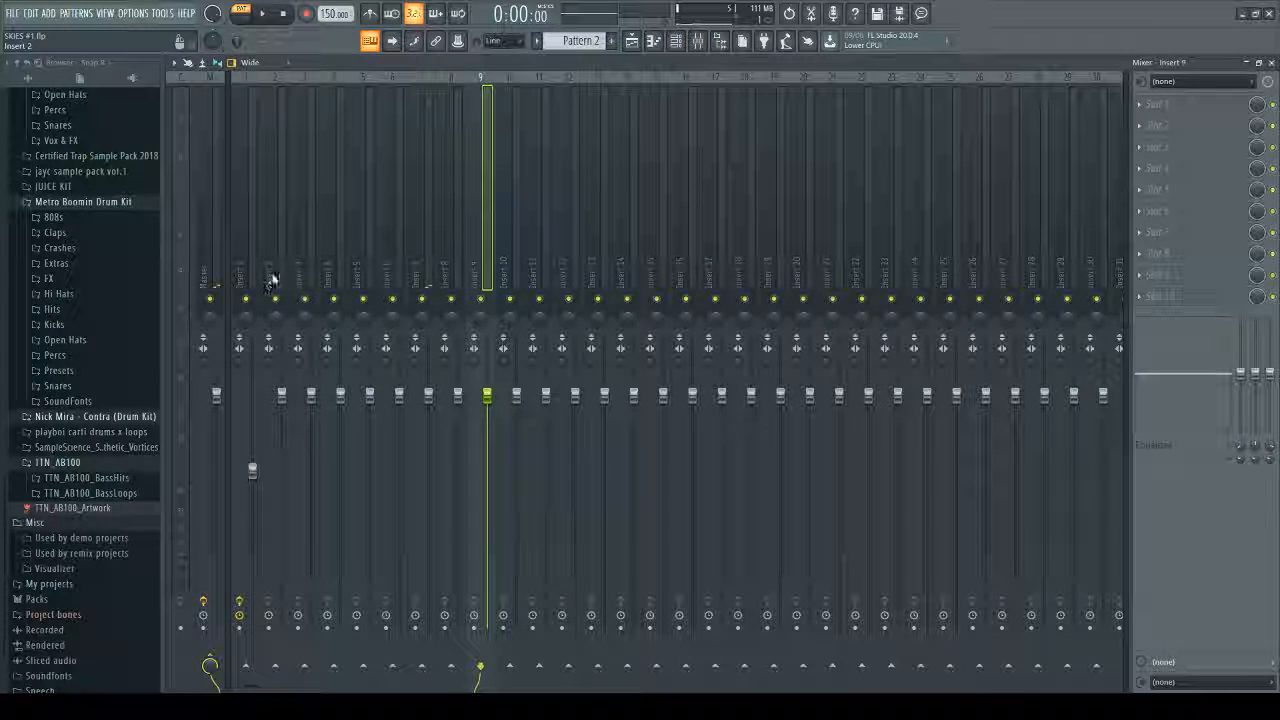
key("space")
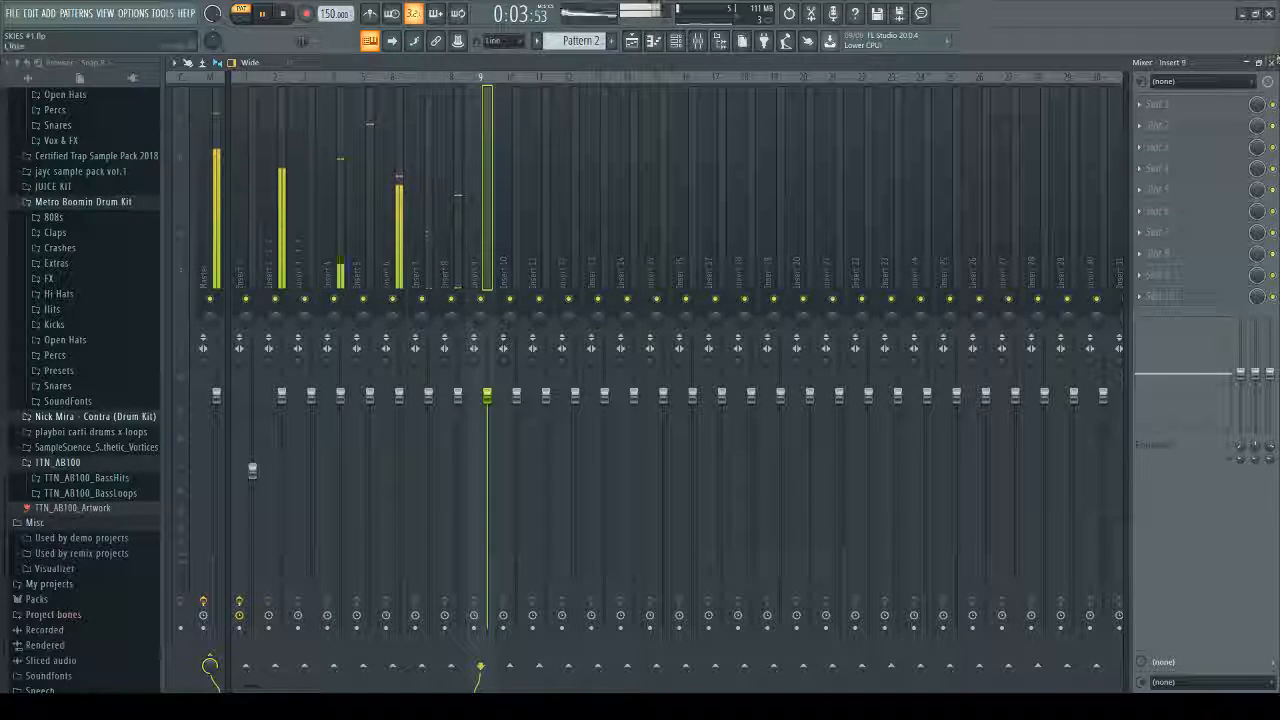
key("F9")
key("space")
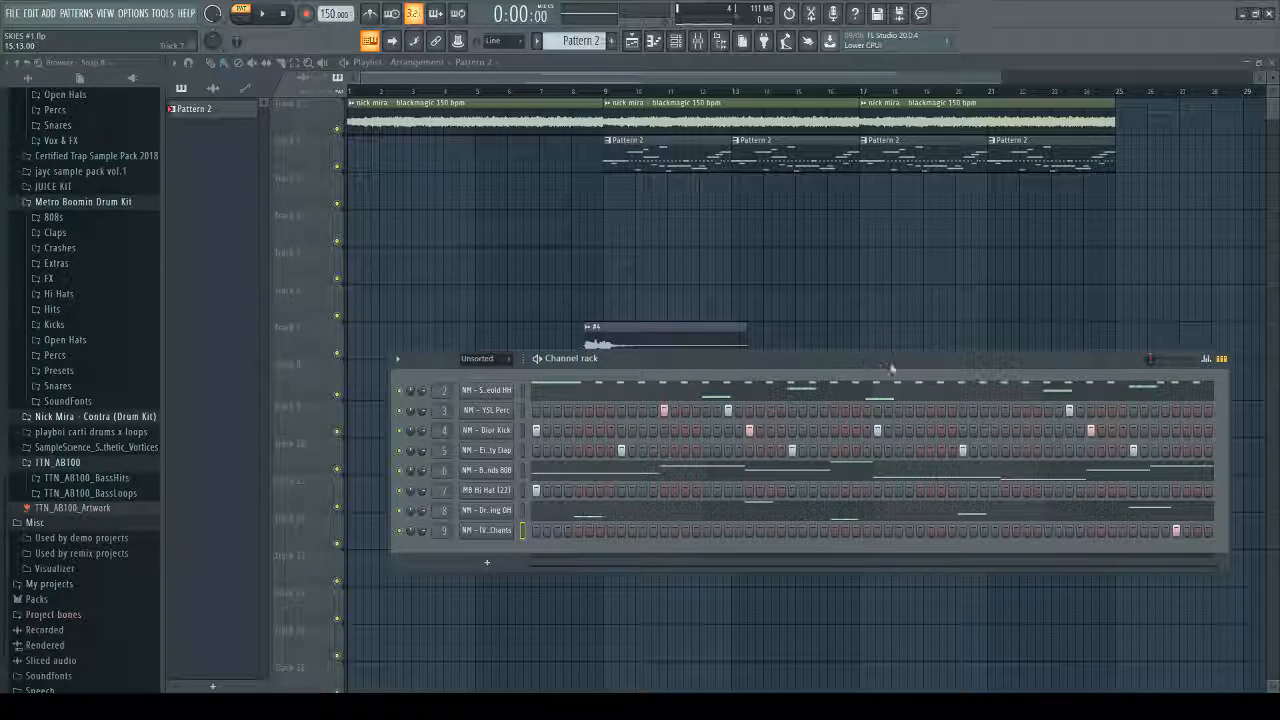
Step: Hide the channel rack and delete all Pattern 2 clips and the second and third blackmagic loop clips from the playlist
left_click_drag(894, 360, 942, 494)
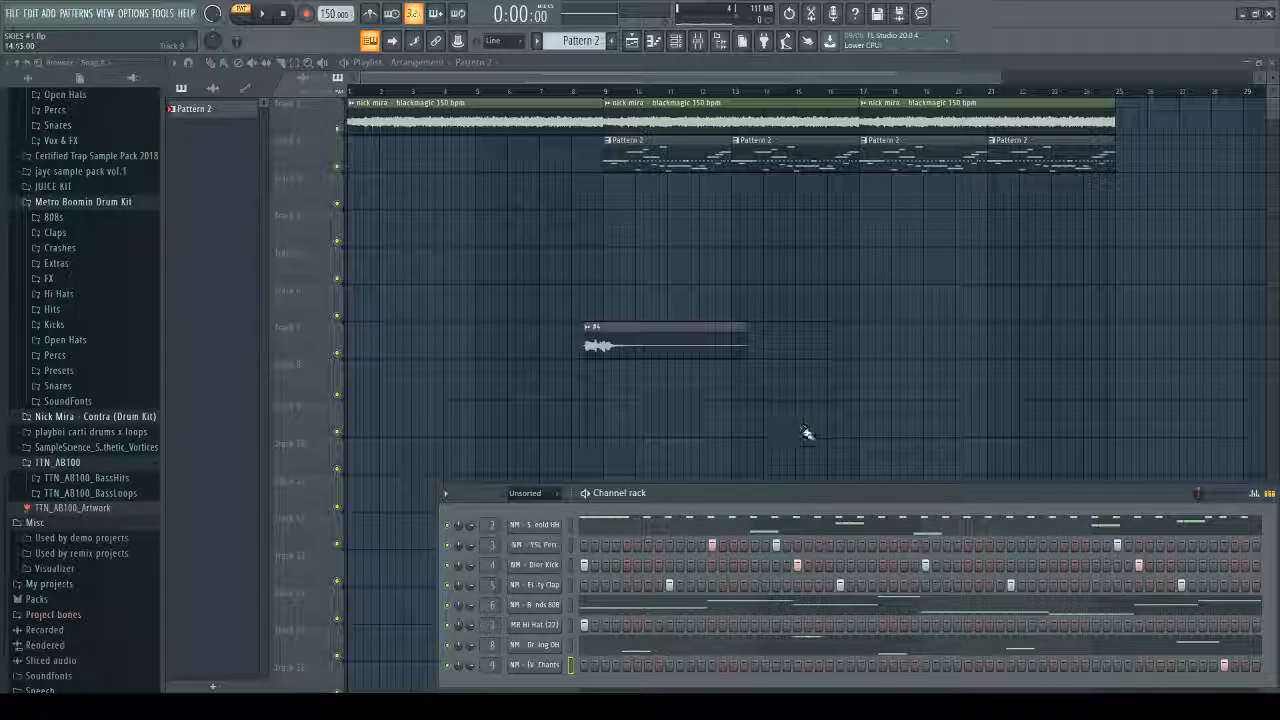
left_click(676, 40)
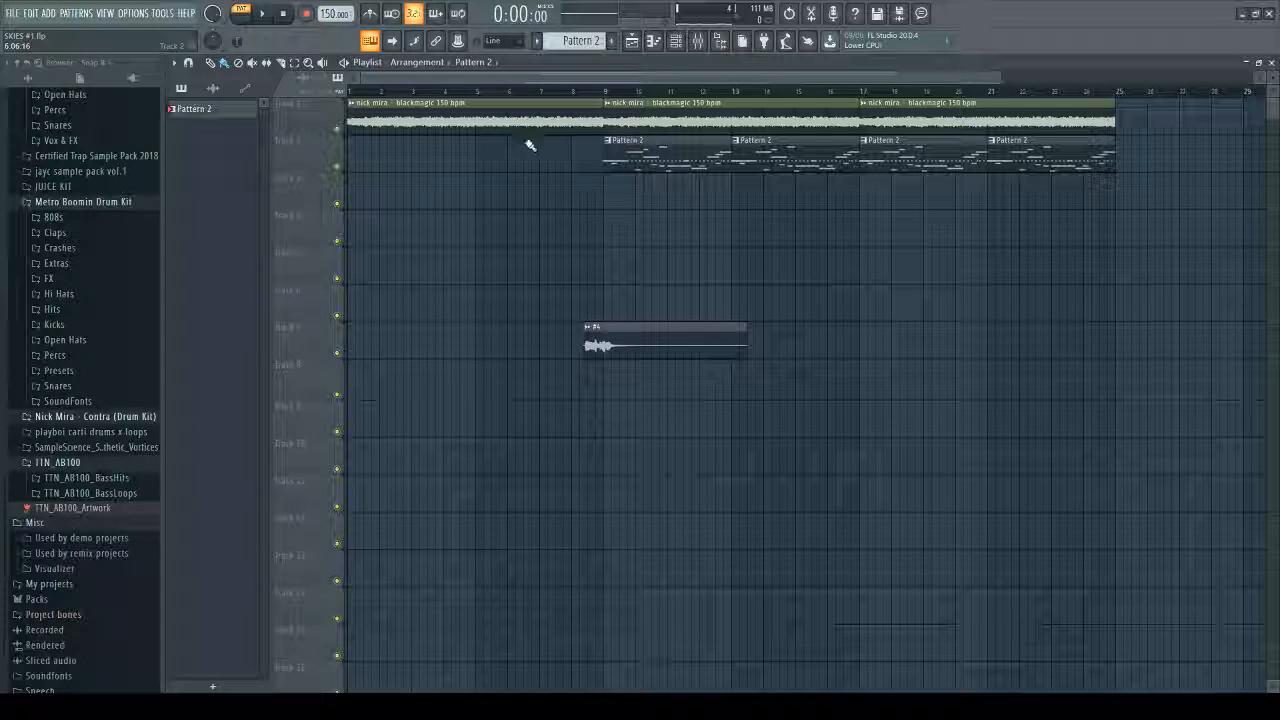
left_click_drag(606, 163, 1237, 166)
right_click(1040, 125)
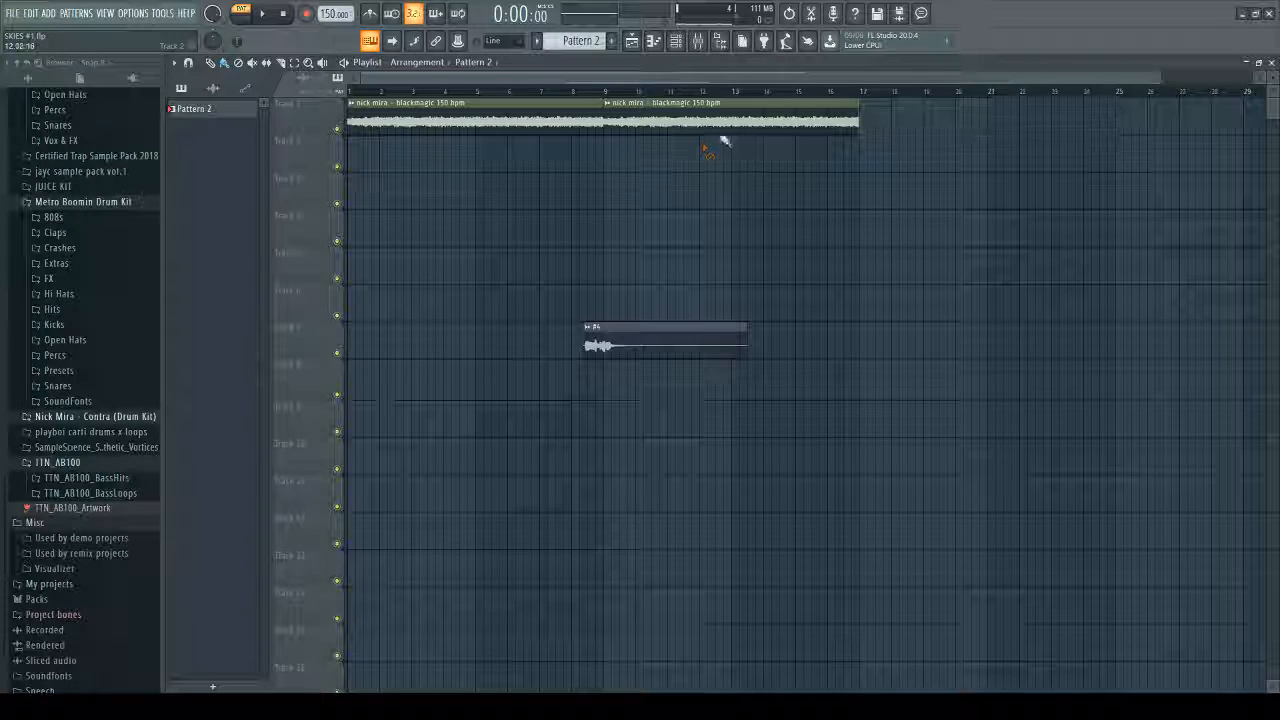
right_click(680, 128)
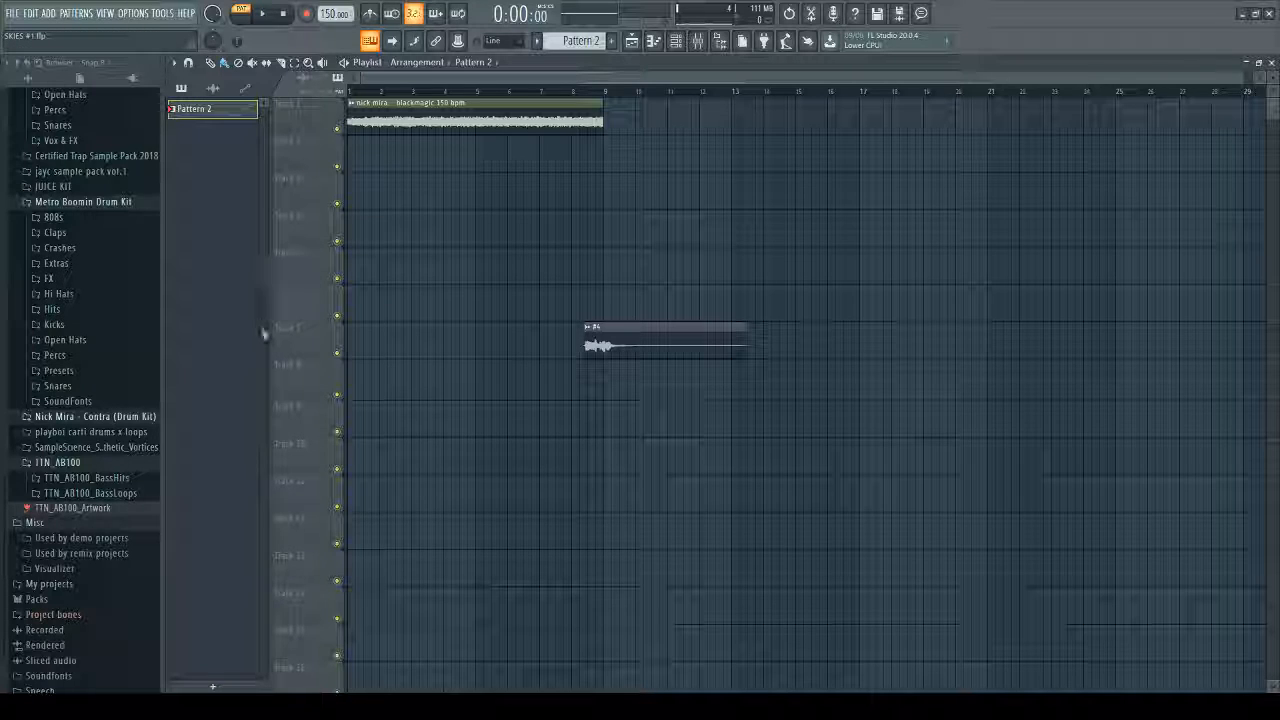
Step: Split Pattern 2 by channel so that every drum sound has its own pattern
left_click(223, 132)
left_click(226, 152)
left_click(228, 172)
left_click(228, 193)
left_click(228, 214)
left_click(229, 235)
left_click(231, 253)
left_click(234, 131)
left_click(234, 151)
left_click(234, 171)
Step: Place the Sameold HH, YSL Perc, Dior Kick and Eighty Clap patterns at bar 1 on playlist tracks 2 to 5
left_click(229, 111)
left_click(350, 150)
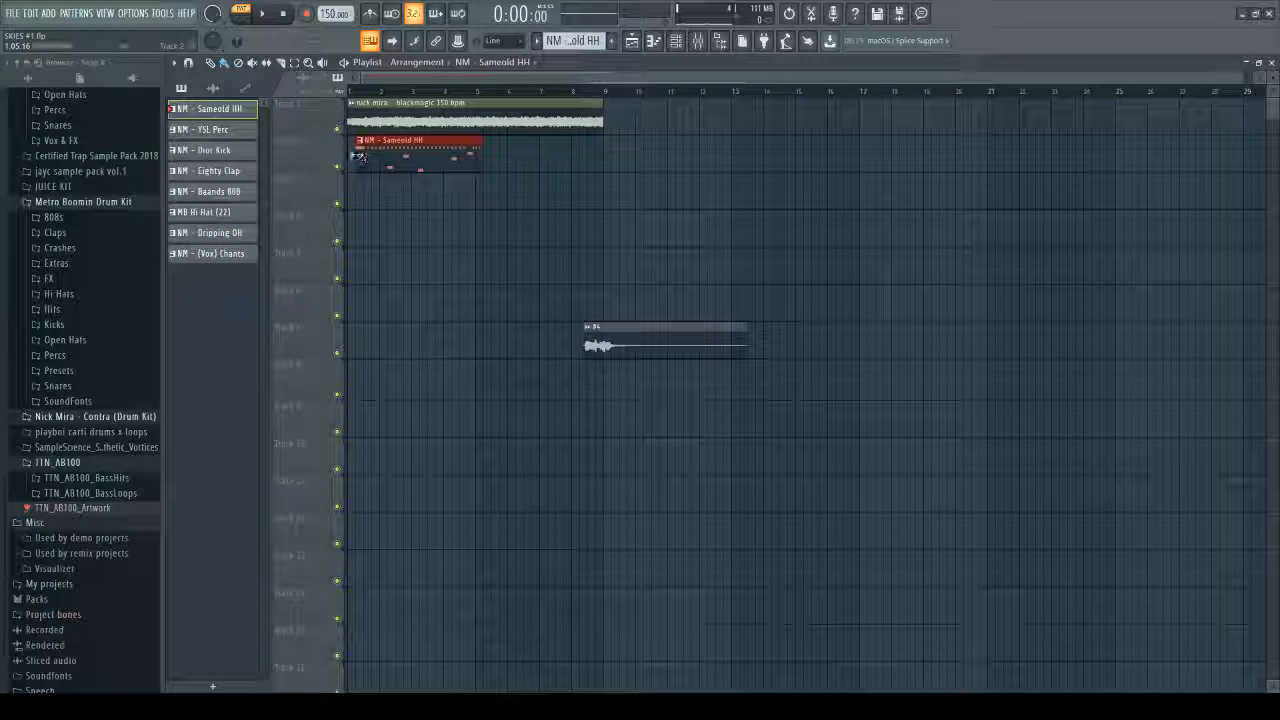
left_click(213, 129)
left_click(355, 190)
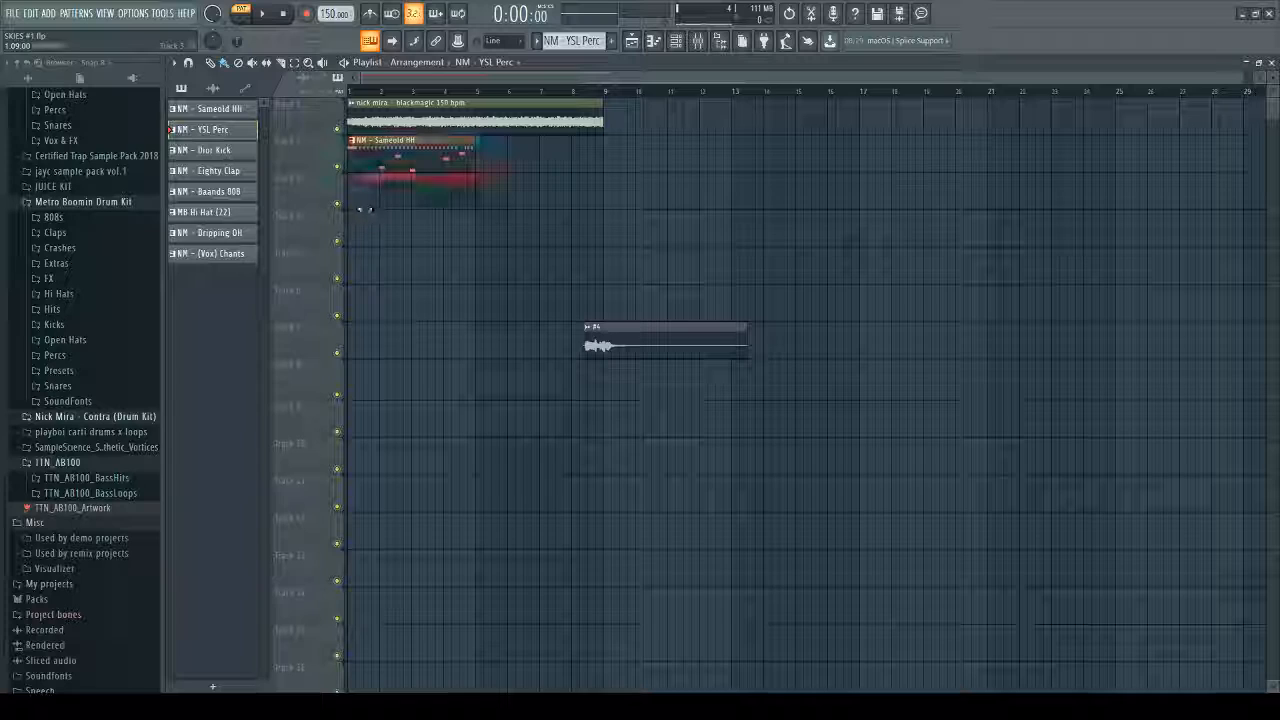
left_click(213, 150)
left_click(376, 228)
left_click(215, 171)
left_click(373, 264)
Step: Place the Baands 808, MB Hi Hat (22), Dripping OH and (Vox) Chants patterns at bar 1 on tracks 6 to 9
left_click(213, 191)
left_click(376, 304)
left_click(213, 212)
mouse_move(372, 335)
left_mouse_down()
mouse_move(434, 351)
mouse_move(355, 340)
left_mouse_up()
left_click(215, 232)
left_click(368, 378)
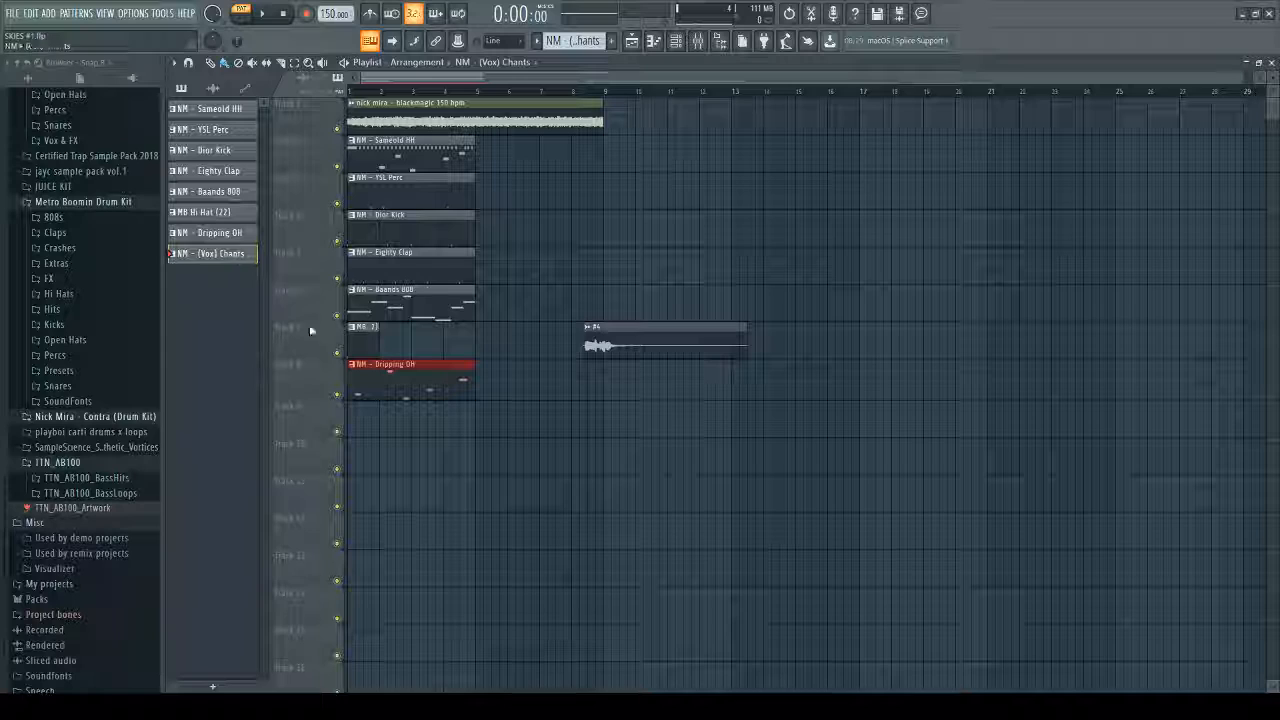
left_click(375, 420)
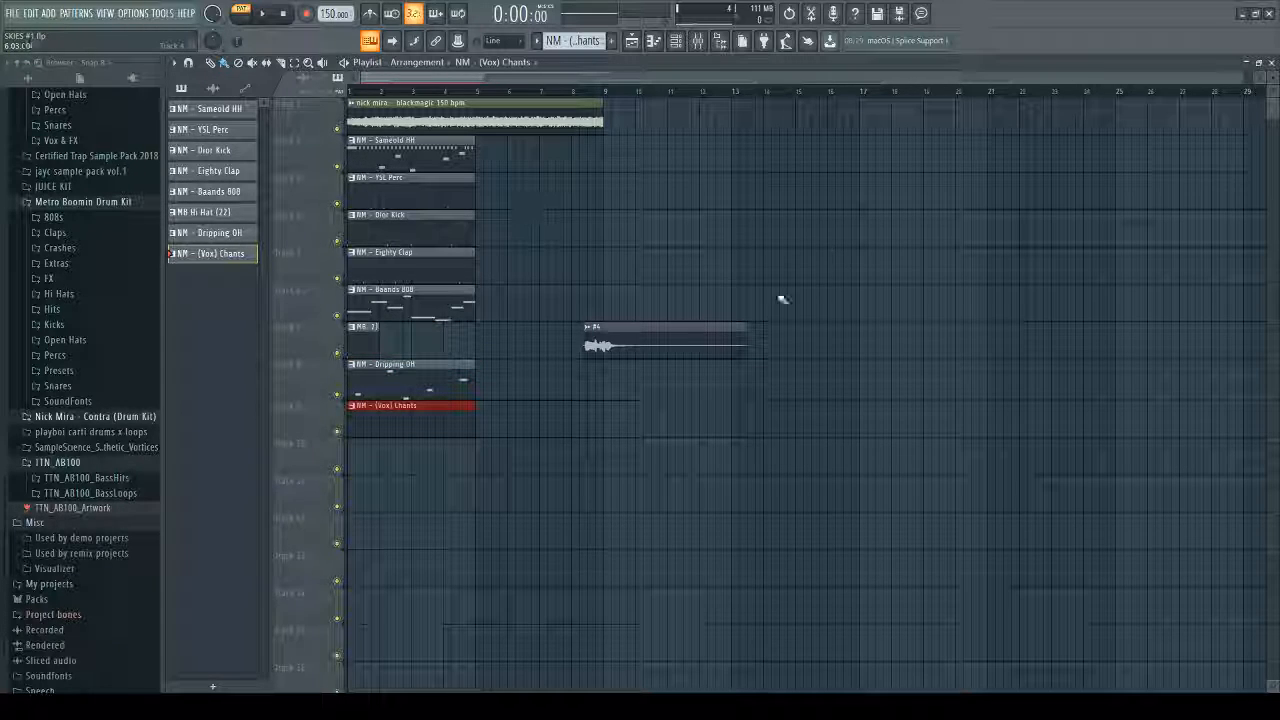
Step: Move the #4 audio clip five tracks down to track 12, below the drum patterns
left_click(660, 335)
key("shift+Down")
key("shift+Down")
key("shift+Down")
key("shift+Down")
key("shift+Down")
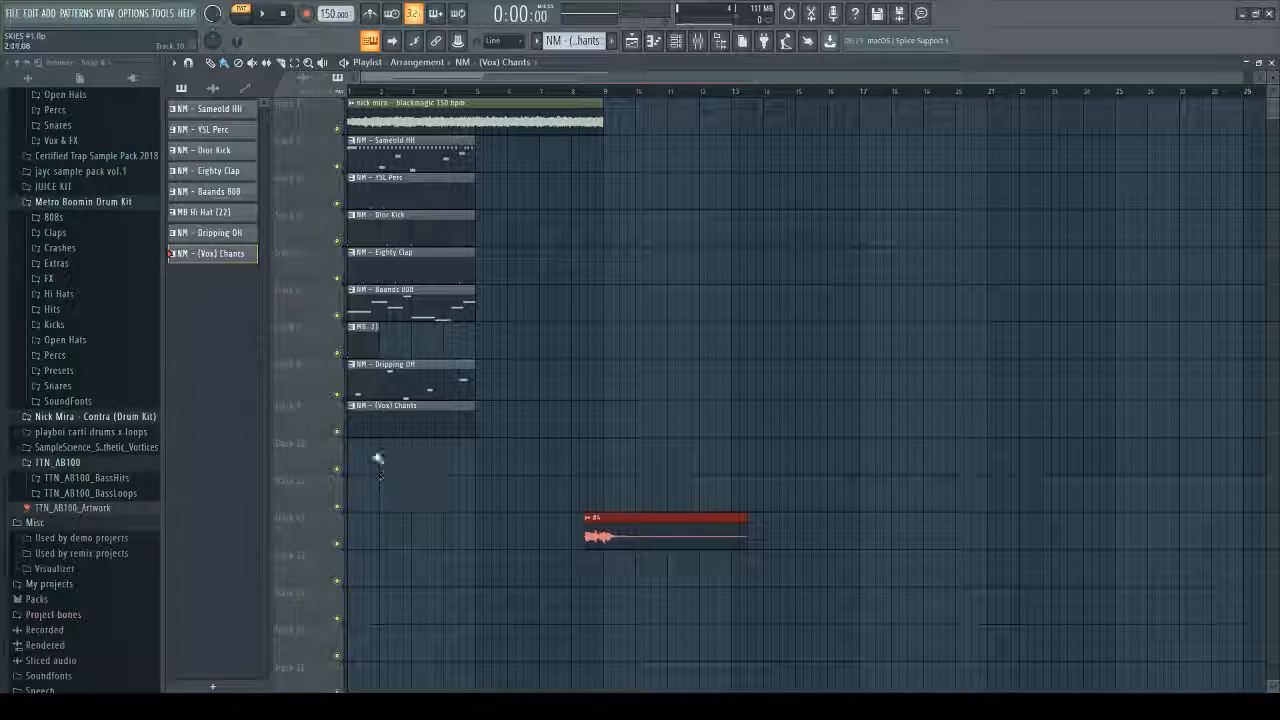
Step: Select all eight drum pattern clips and move them together to start at bar 9
left_click_drag(369, 471, 436, 165)
left_click_drag(437, 155, 437, 188)
left_click_drag(409, 512, 590, 335)
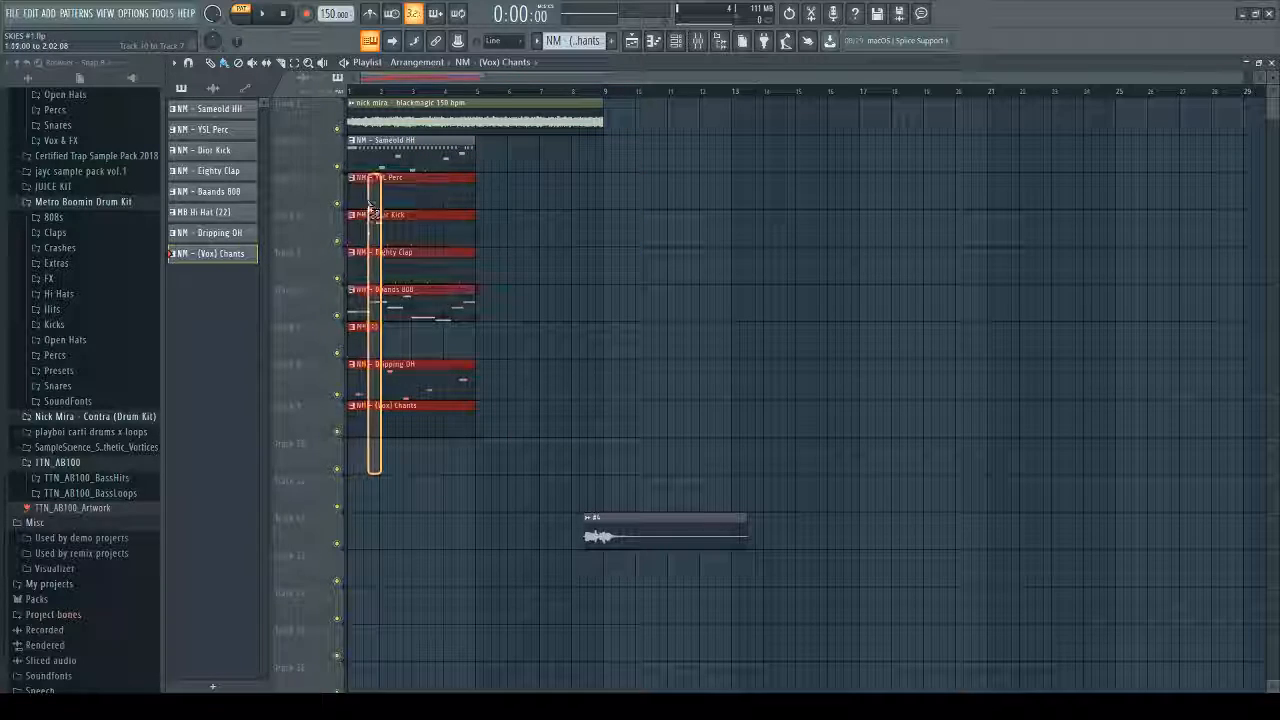
left_click_drag(373, 157, 633, 175)
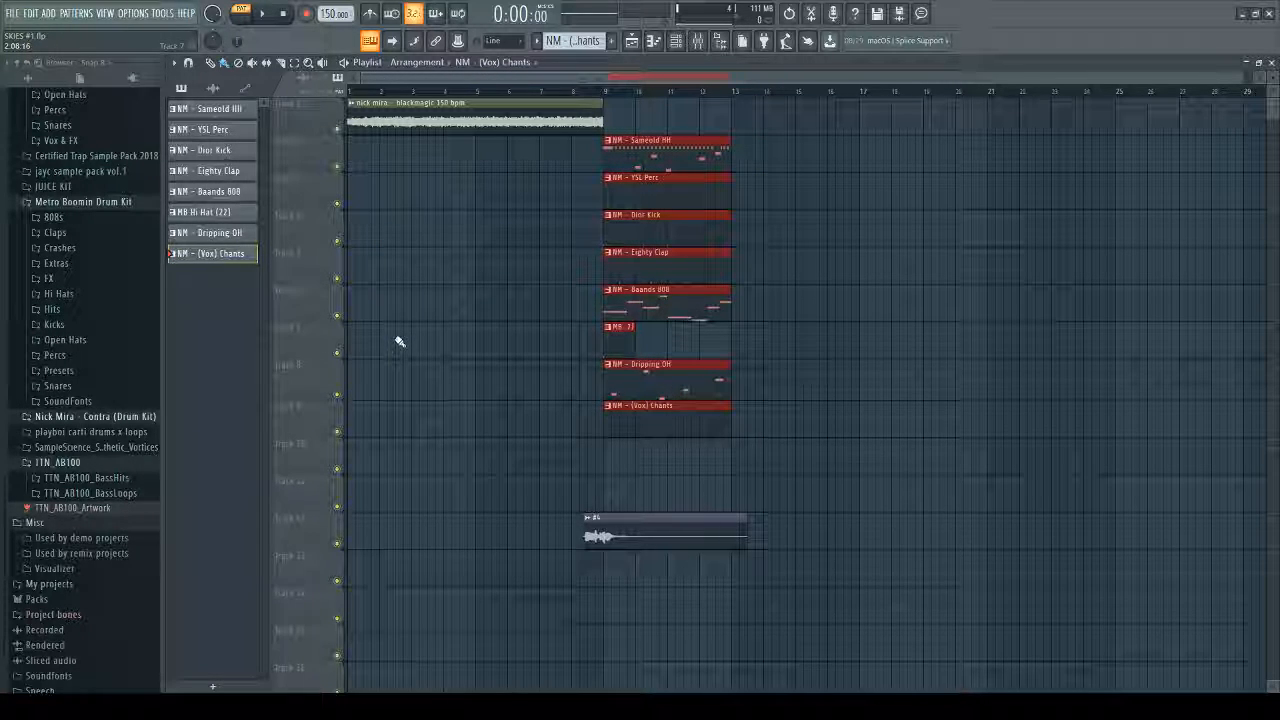
Step: Add four more copies of the blackmagic 150 bpm loop end to end on track 1, from bar 9 to bar 41
left_click(556, 113)
left_click_drag(611, 122, 1262, 132)
scroll(1067, 175, "down", 3)
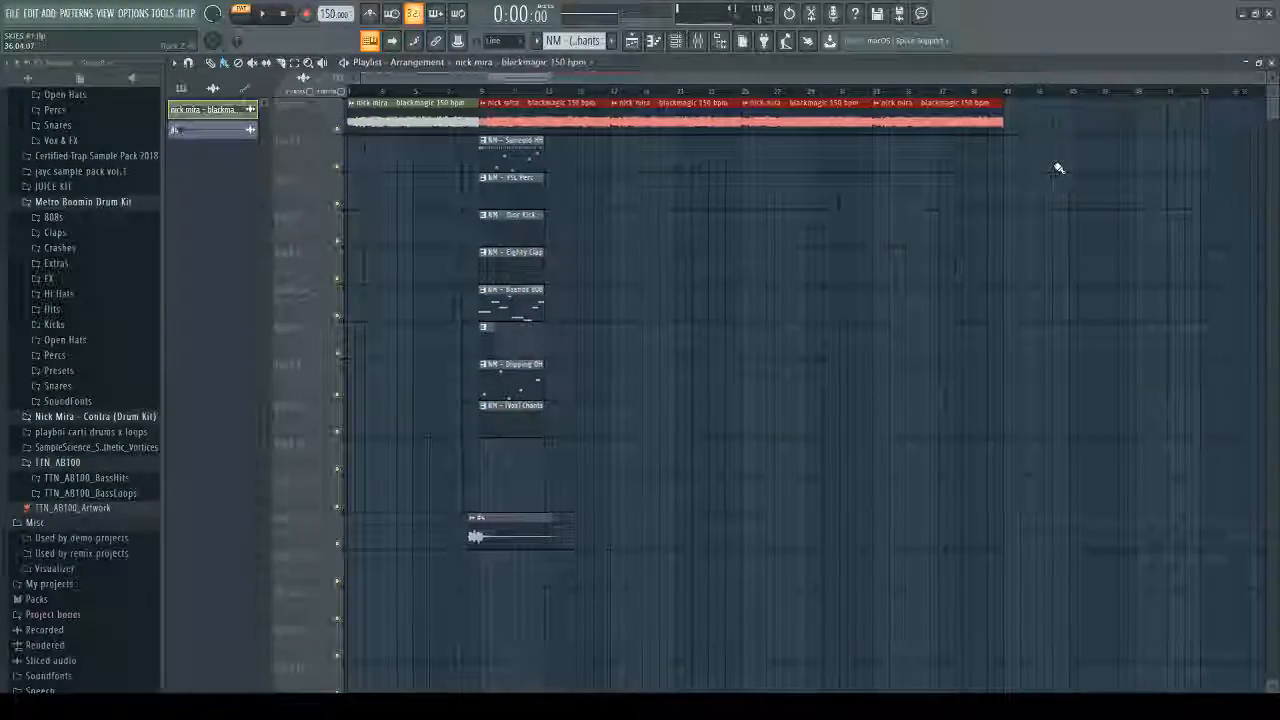
Step: Extend the blackmagic loop on track 1 to bar 65, then copy all eight loops to start at bar 65
left_click_drag(1016, 131, 1264, 131)
scroll(1092, 156, "down", 2)
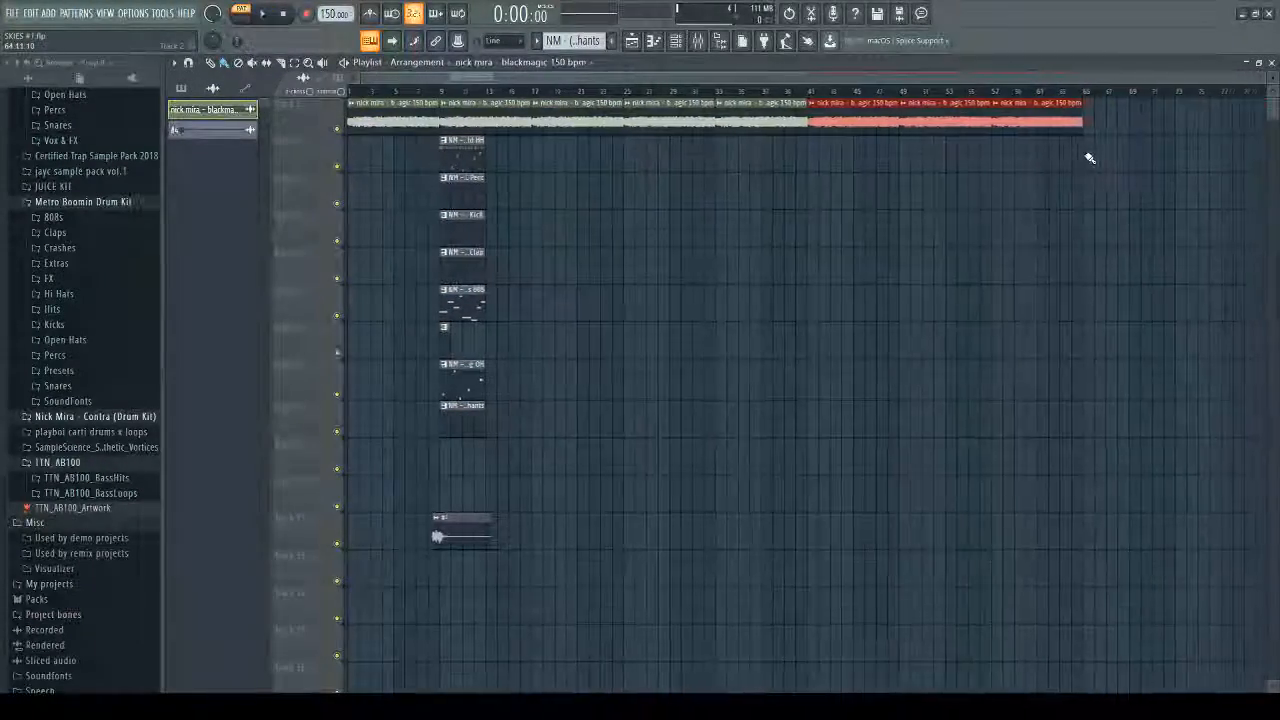
left_click_drag(1090, 132, 274, 98)
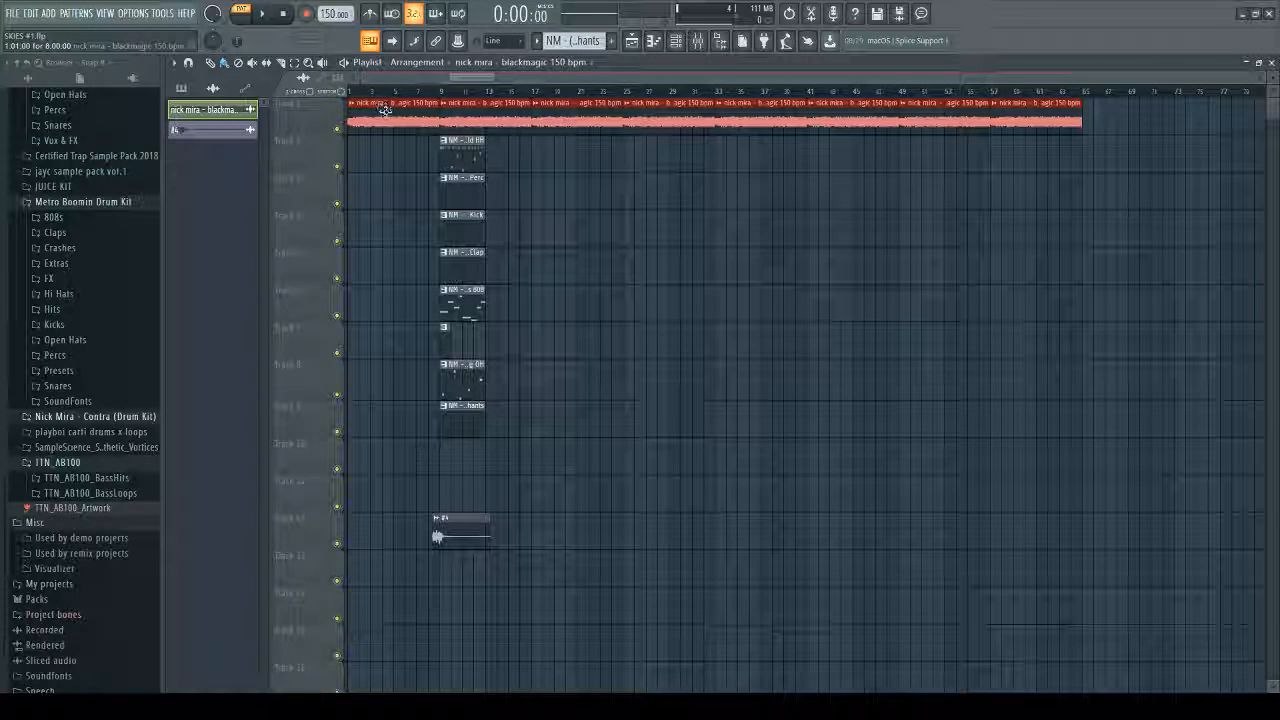
left_click_drag(385, 110, 632, 105)
left_click_drag(1167, 127, 870, 130)
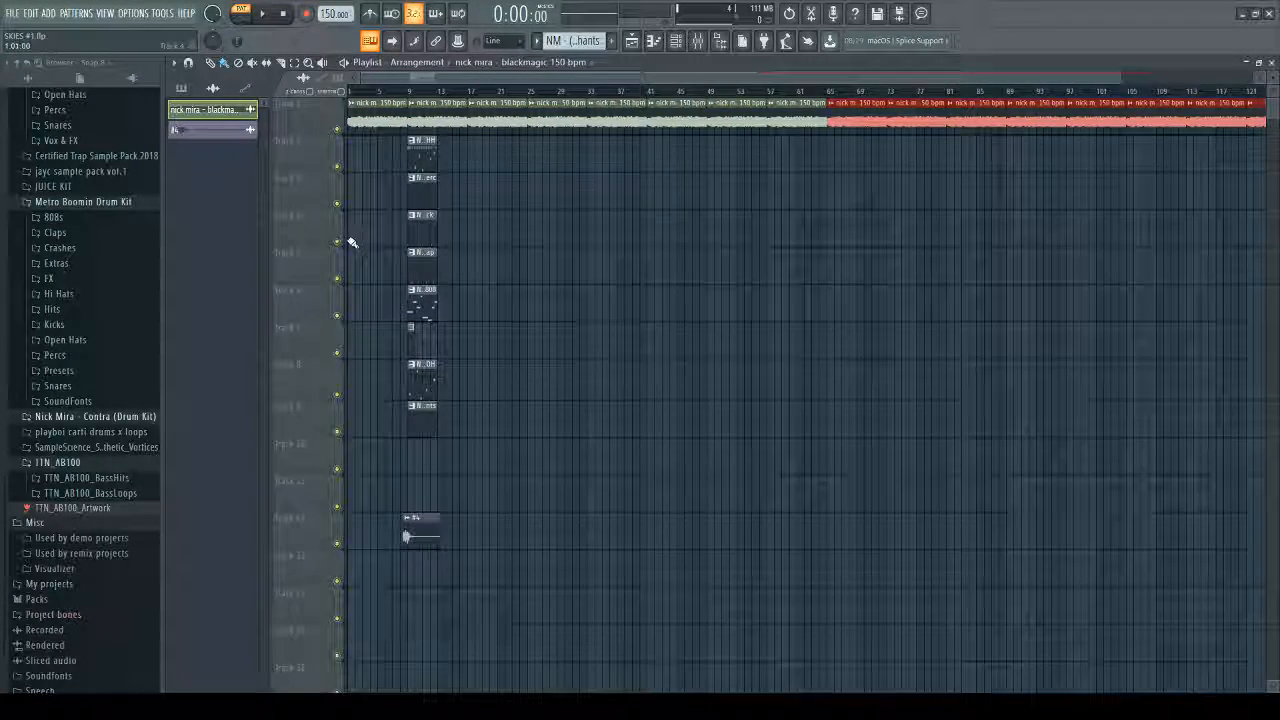
Step: Repeat the drum patterns so they span bars 5 to 21, filling in MB Hi Hat (22) clips at bars 5 and 13
scroll(400, 230, "up", 4)
scroll(430, 212, "down", 1)
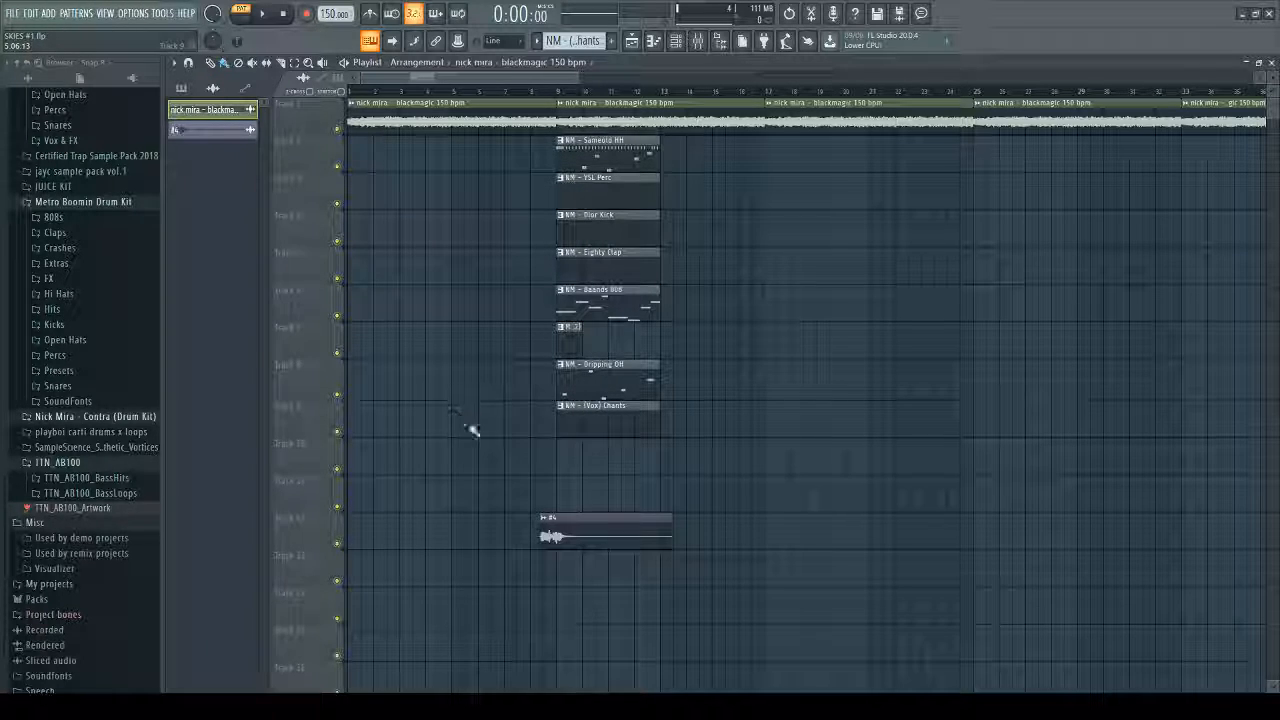
left_click_drag(620, 398, 504, 157)
left_click(590, 157)
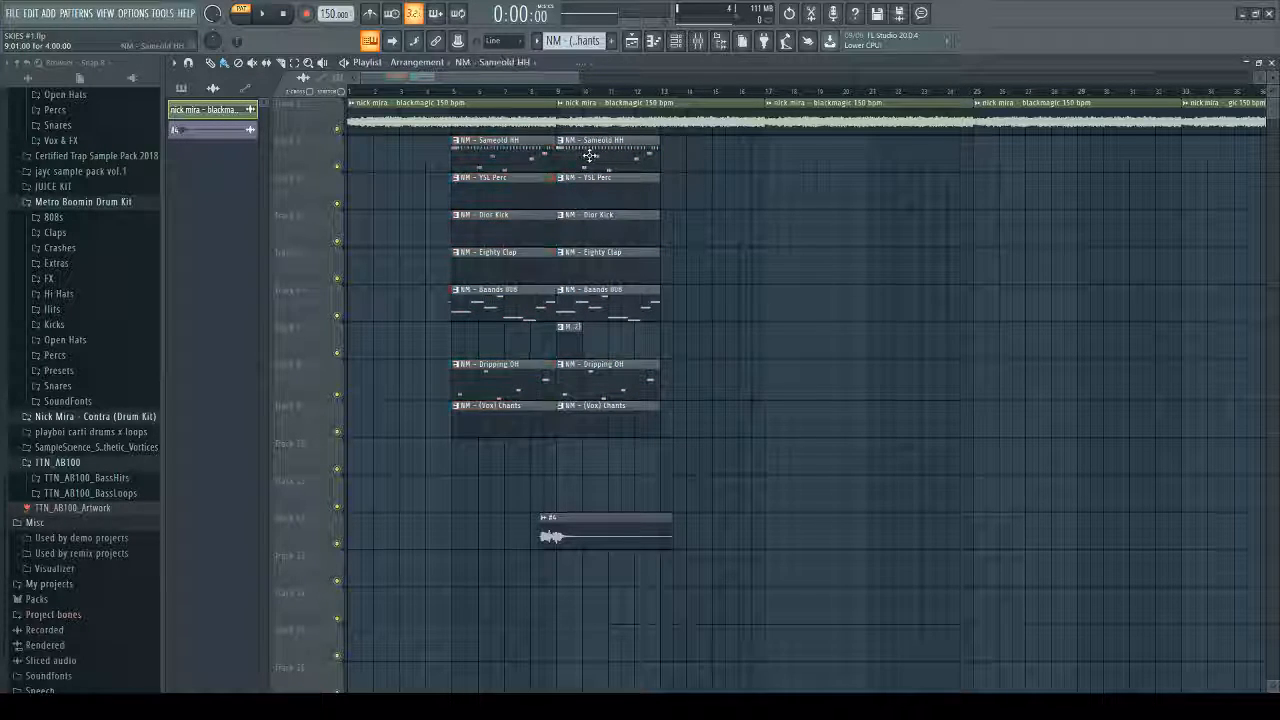
left_click_drag(549, 324, 553, 128)
key("ctrl+b")
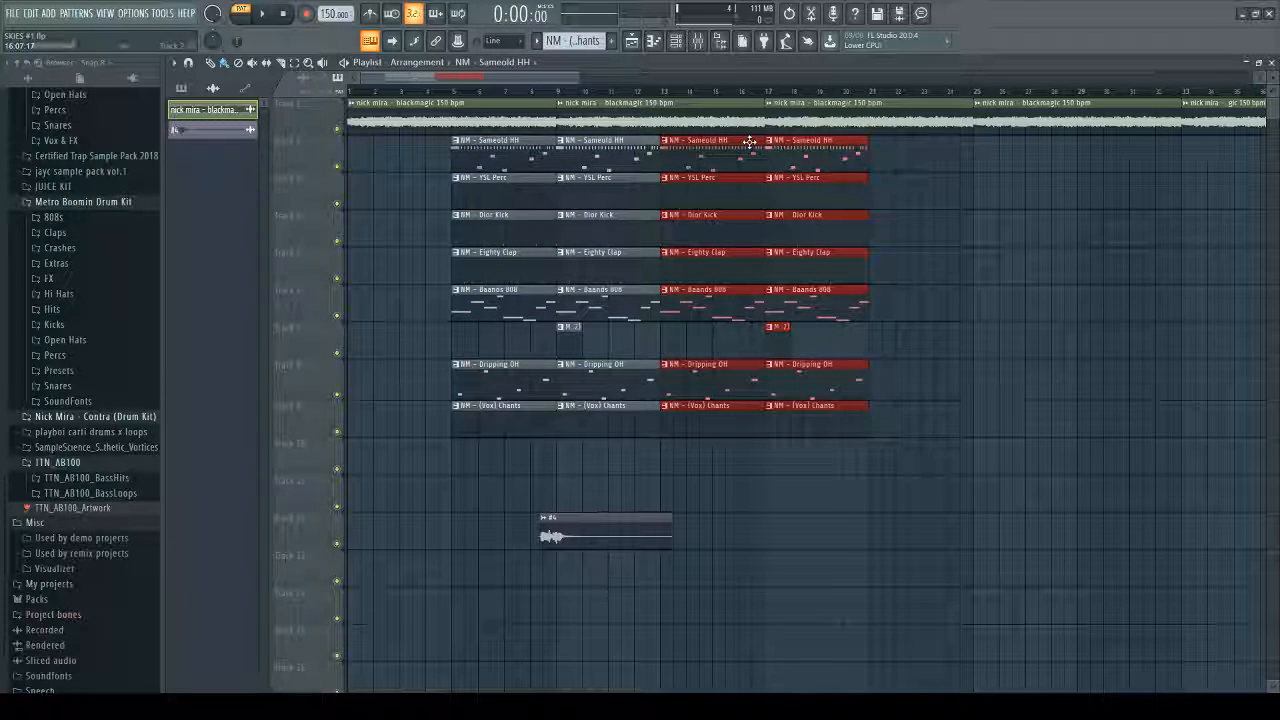
left_click(569, 340)
left_click(458, 340)
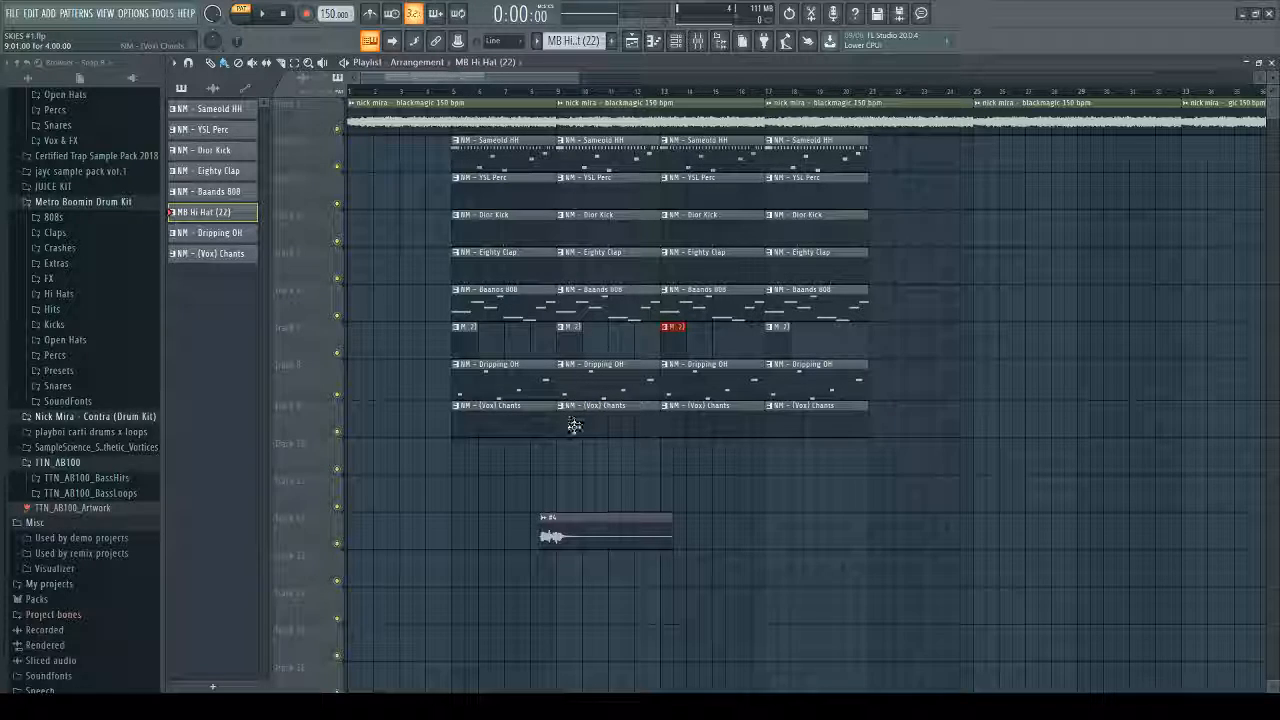
Step: Delete all eight drum pattern clips that start at bar 5
right_click(510, 432)
right_click(510, 385)
right_click(509, 304)
right_click(508, 264)
right_click(507, 226)
right_click(506, 187)
right_click(503, 155)
right_click(464, 340)
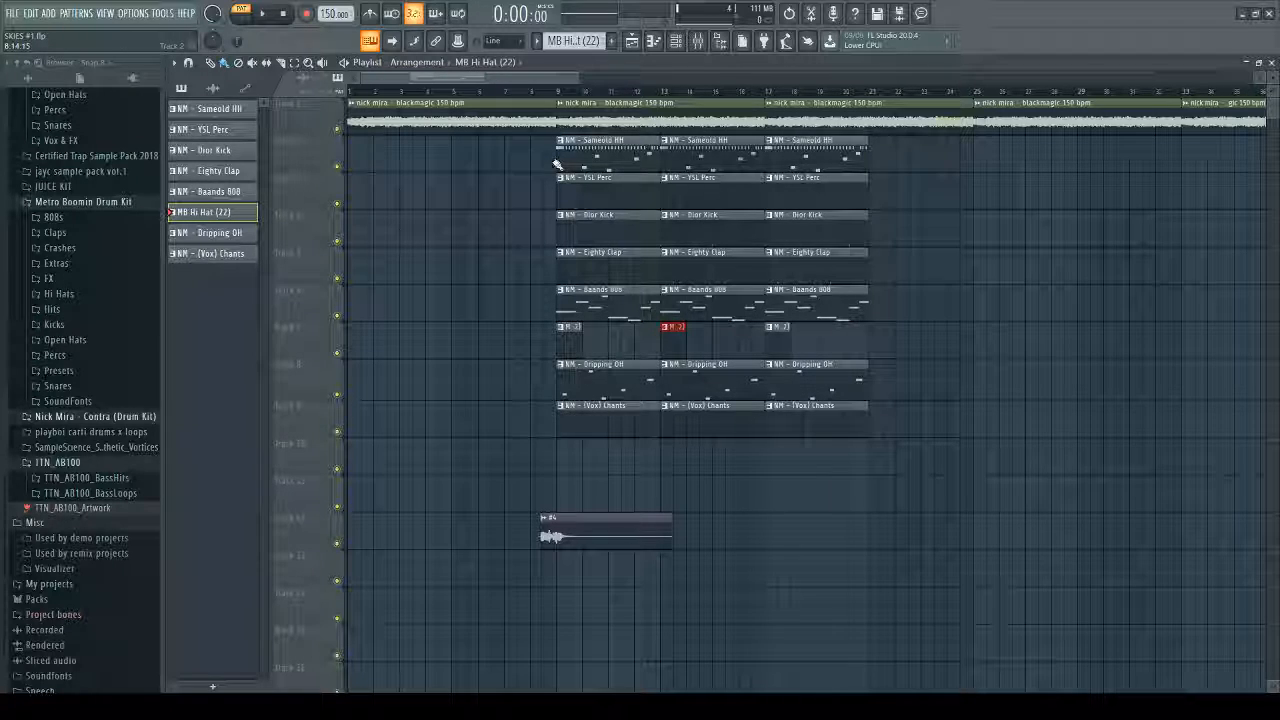
Step: Duplicate the drum clips at bar 17, except MB Hi Hat (22), to bar 21
left_click_drag(798, 590, 800, 150)
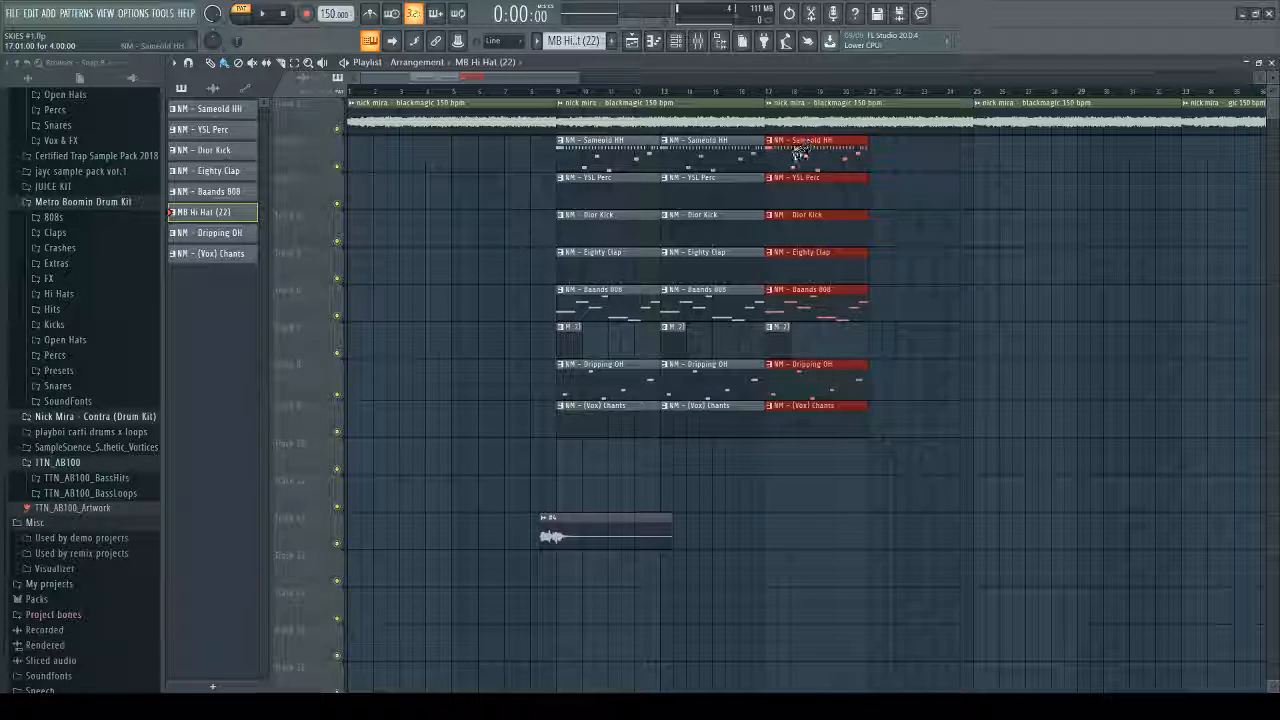
key("ctrl+b")
left_click(1040, 230)
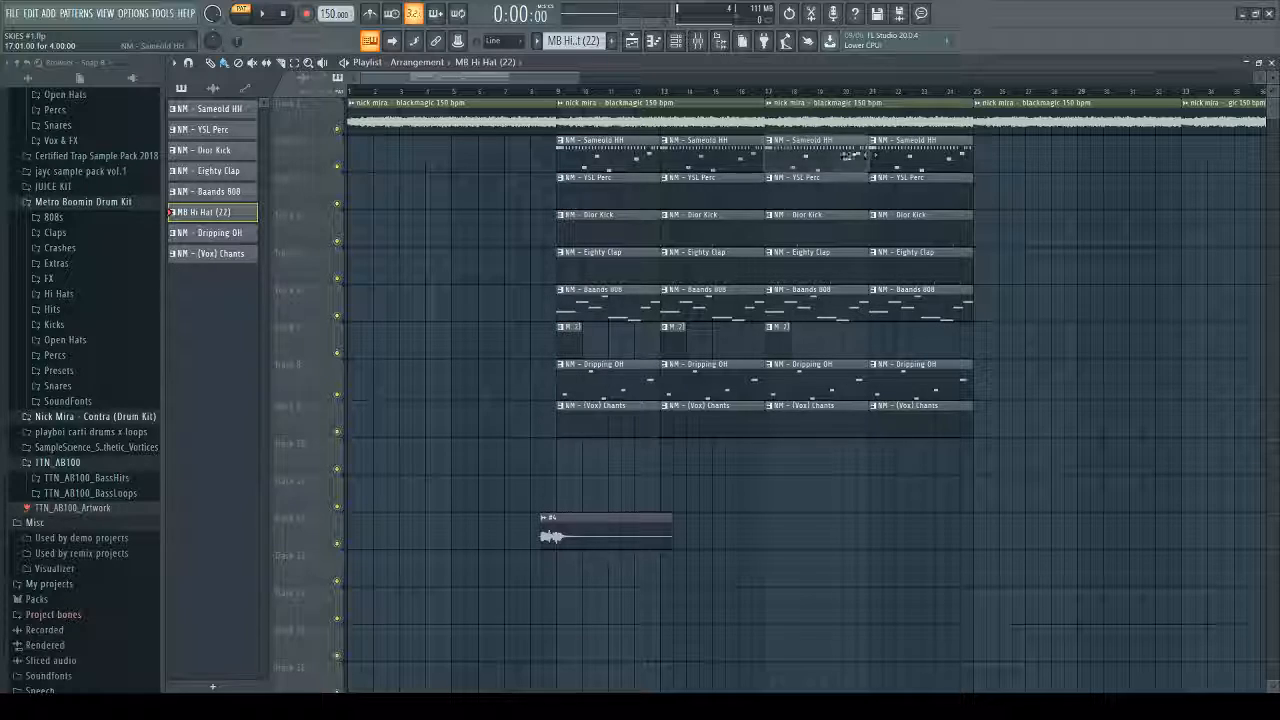
Step: Delete the Sameold HH clip at bar 17 and the Baands 808 and Dripping OH clips at bars 17 and 21
right_click(838, 160)
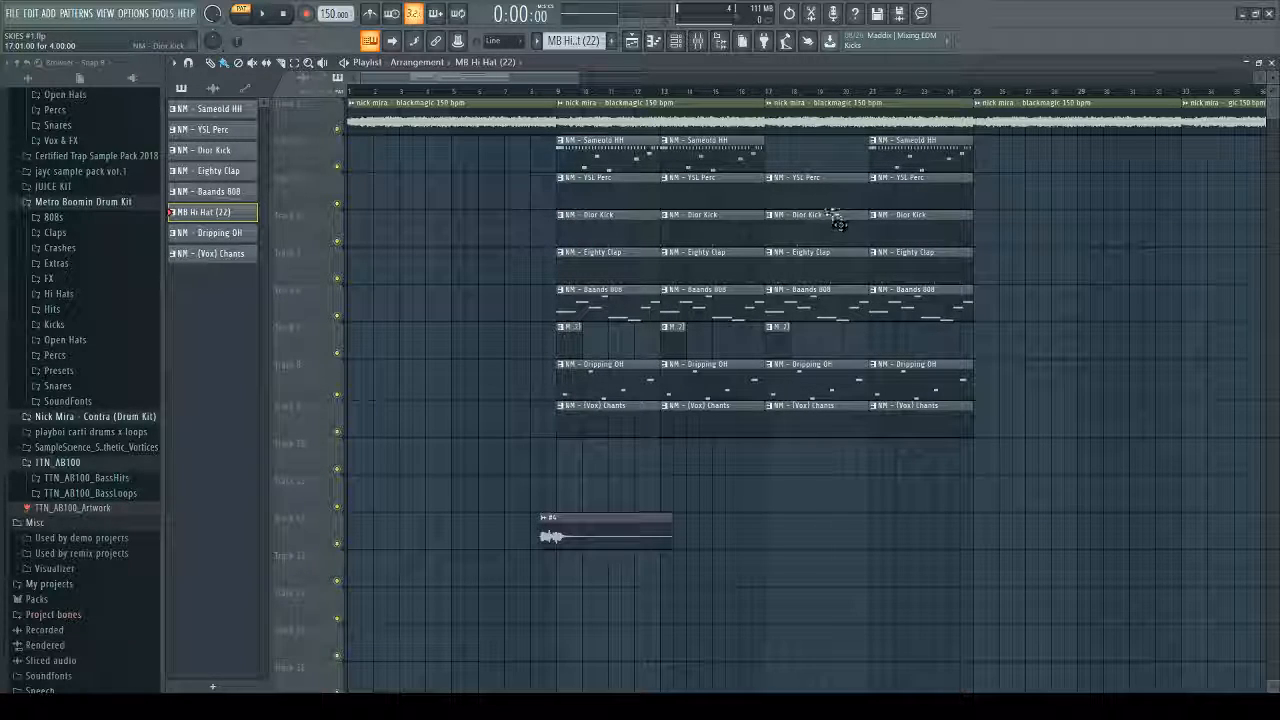
right_click(810, 316)
right_click(874, 316)
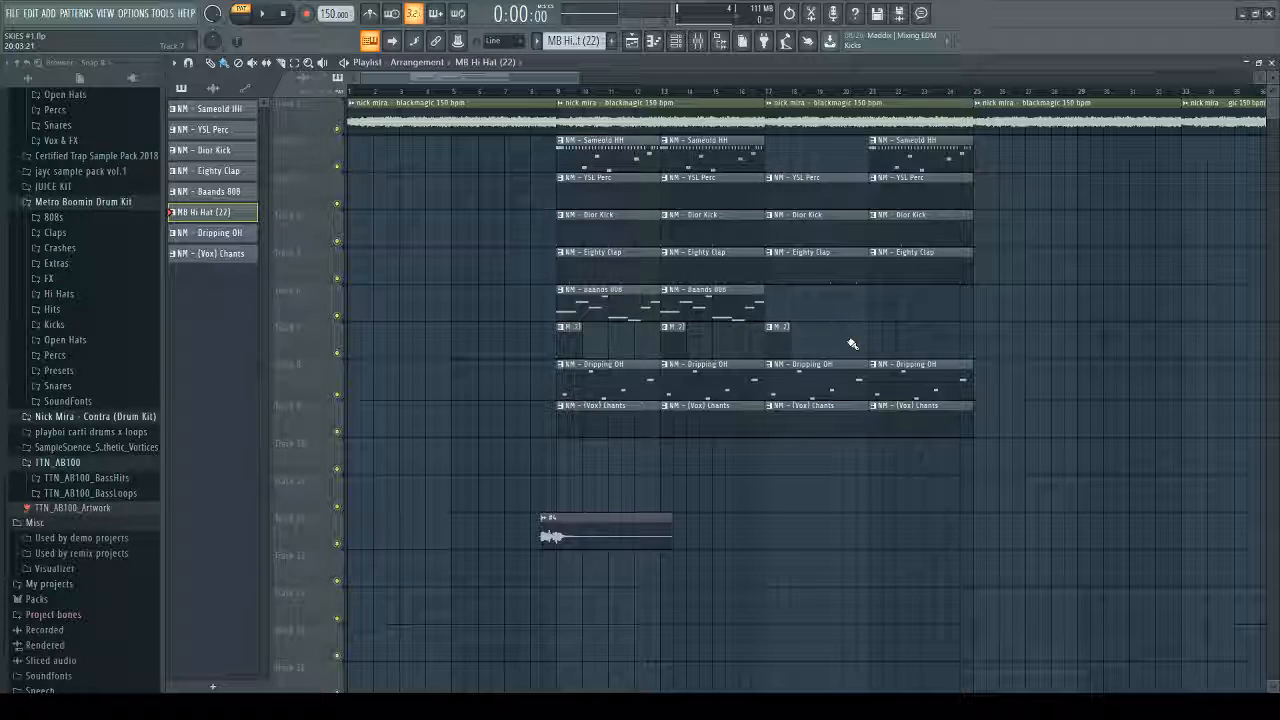
right_click(845, 375)
right_click(950, 380)
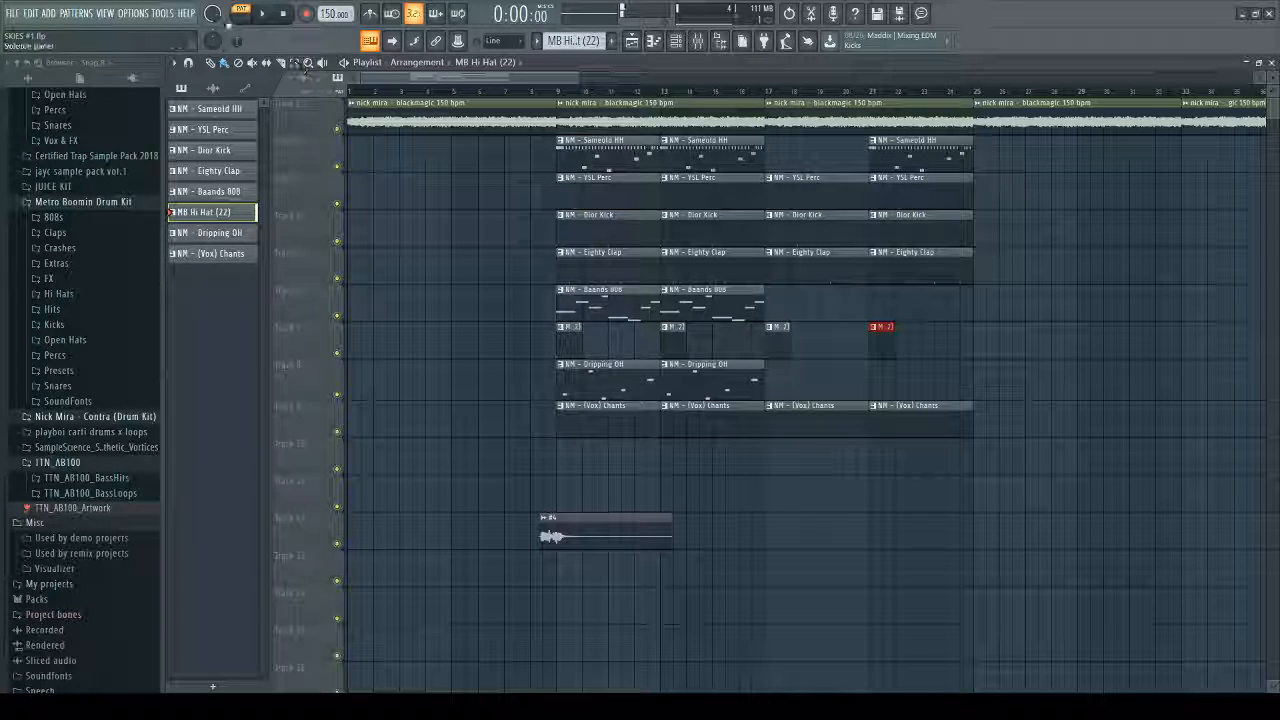
Step: Play the arrangement in song mode and delete the Sameold HH clip at bar 21
left_click(241, 13)
left_click(262, 14)
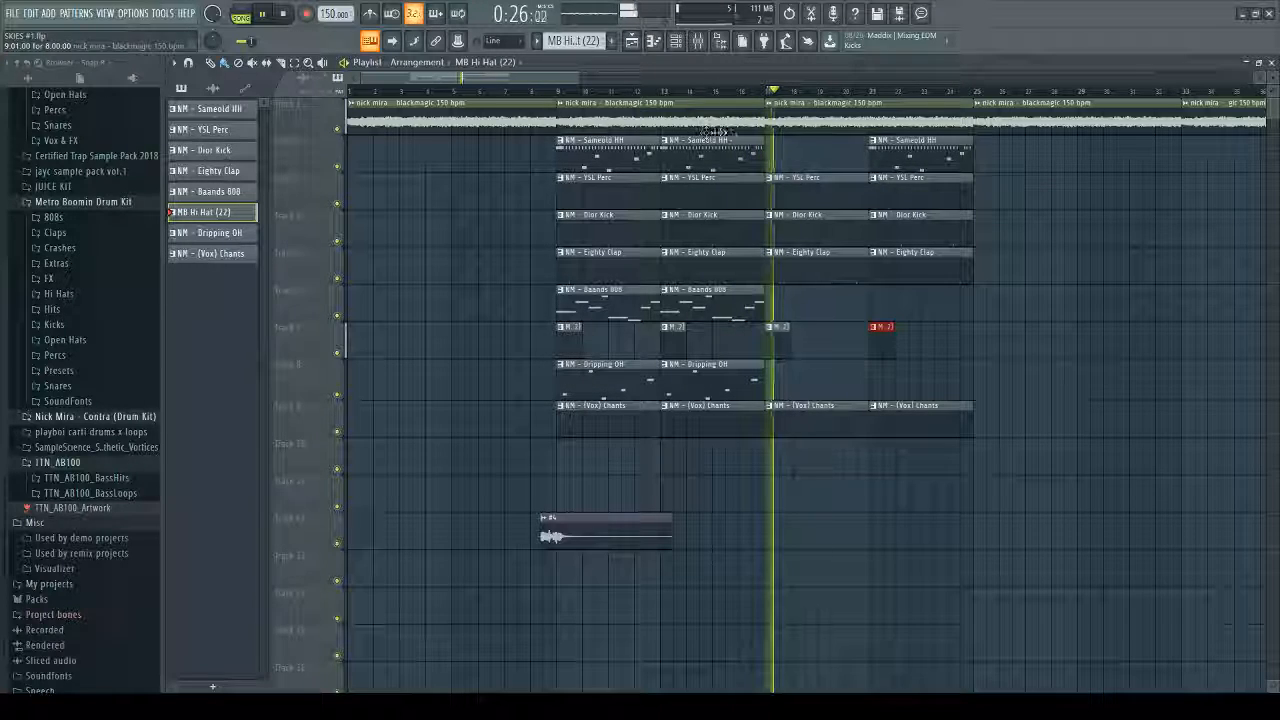
right_click(875, 150)
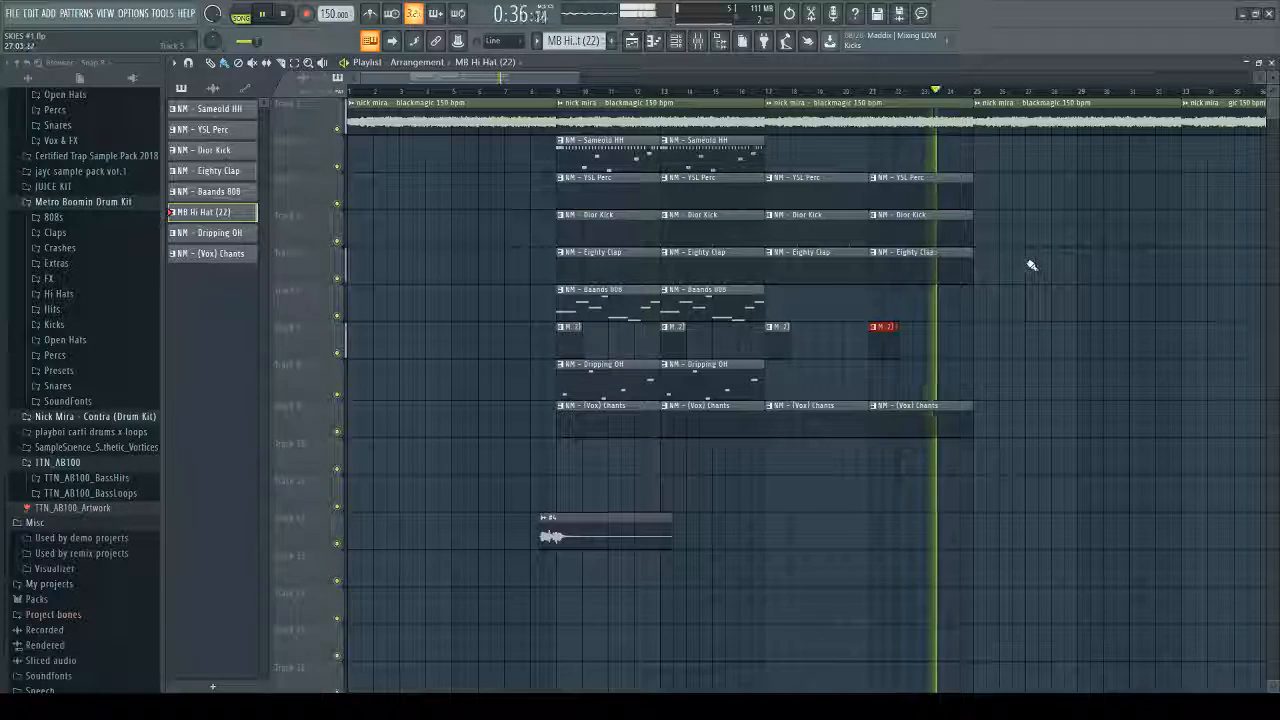
key("space")
Step: Copy the full block of drum clips at bar 9 to bars 25 and 29
scroll(834, 257, "down", 3)
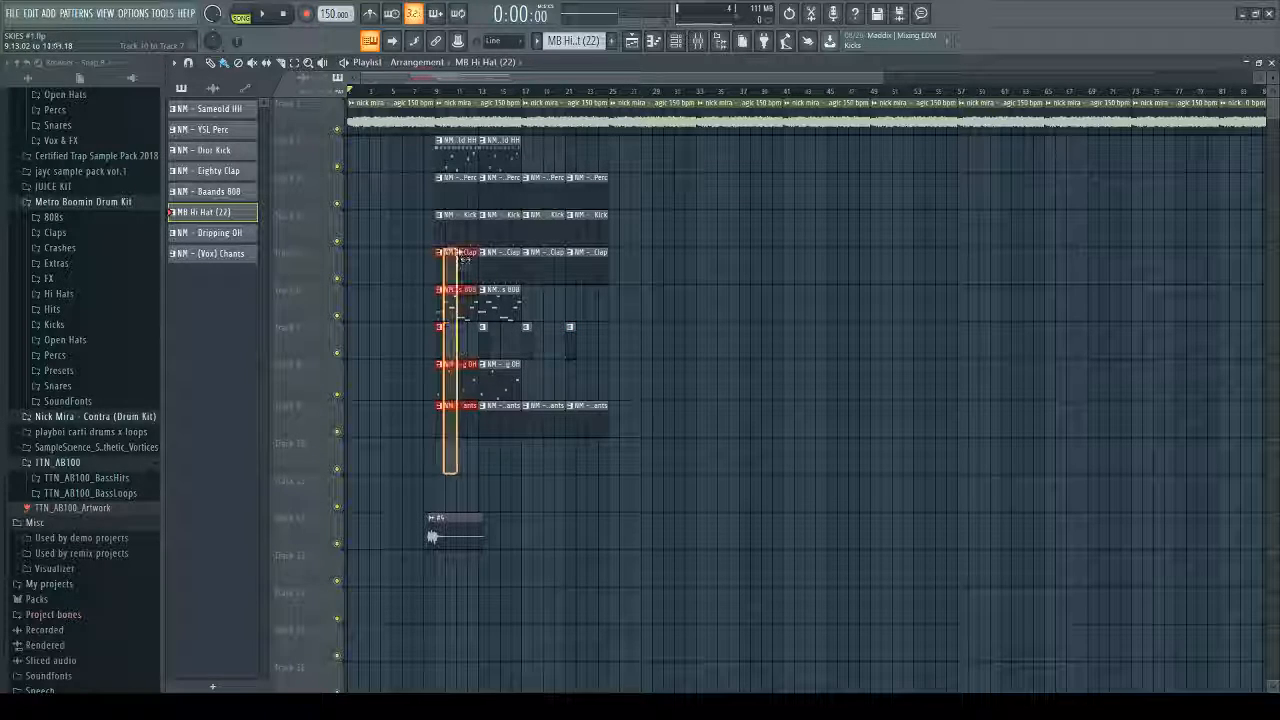
left_click_drag(462, 193, 457, 160)
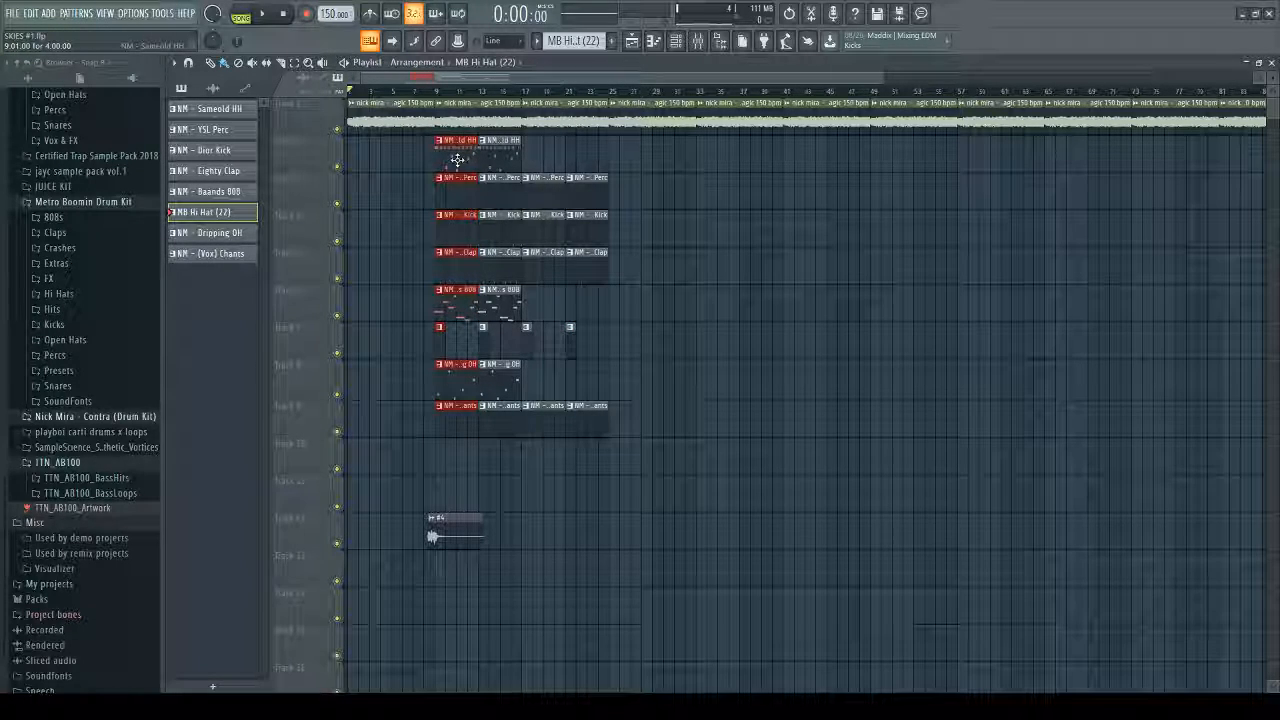
left_click_drag(640, 495, 666, 161)
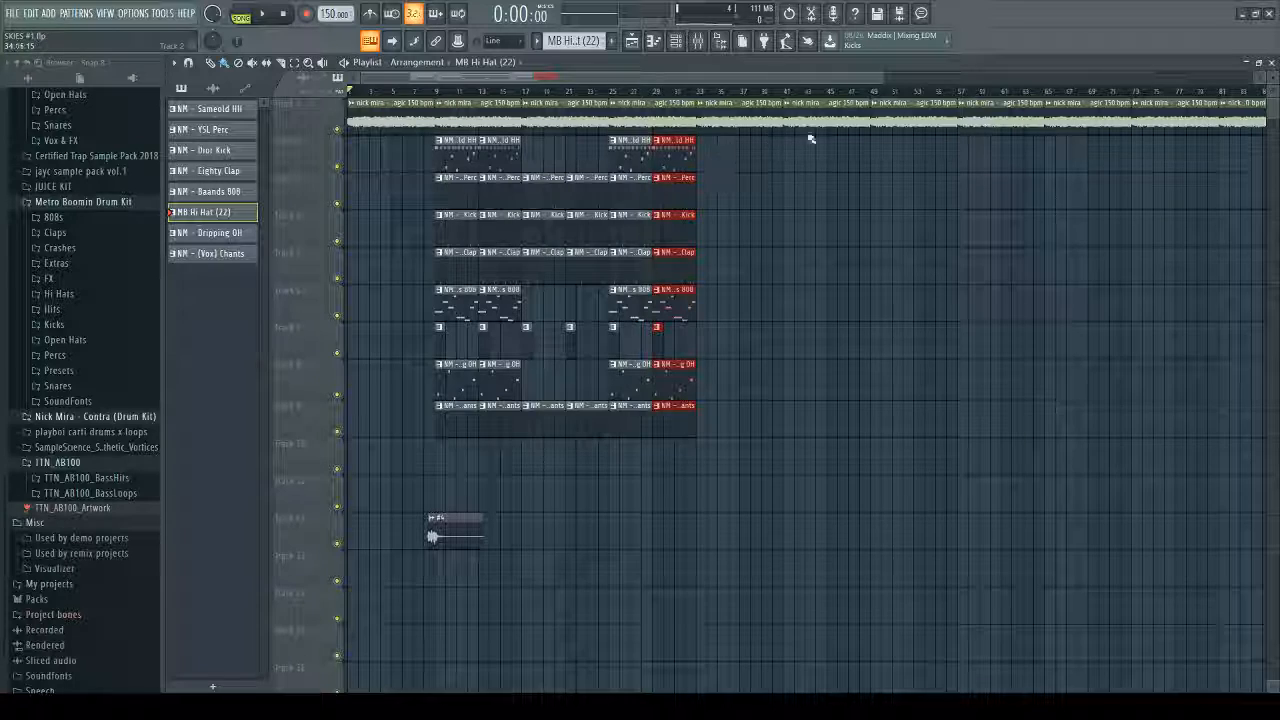
Step: Select the drum blocks at bars 25 and 29 and duplicate them end to end up to bar 57
left_click_drag(658, 508, 634, 213)
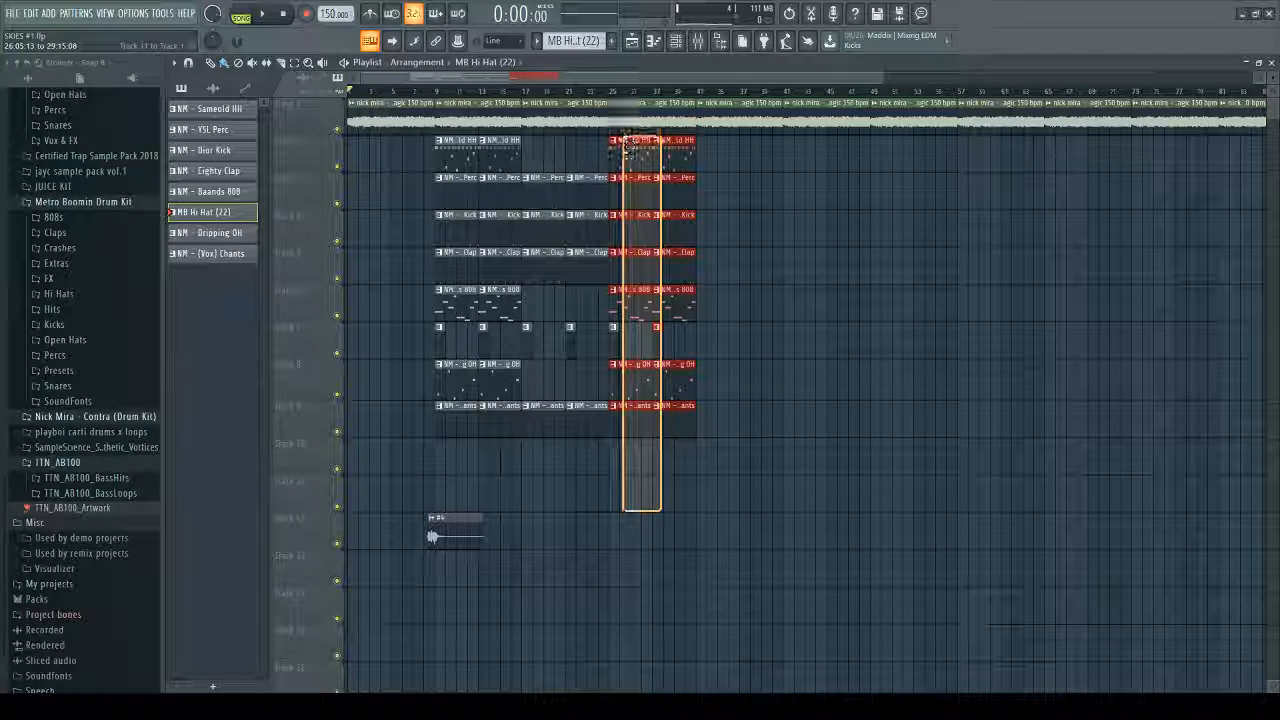
left_click_drag(627, 145, 627, 146)
left_click_drag(710, 546, 894, 163)
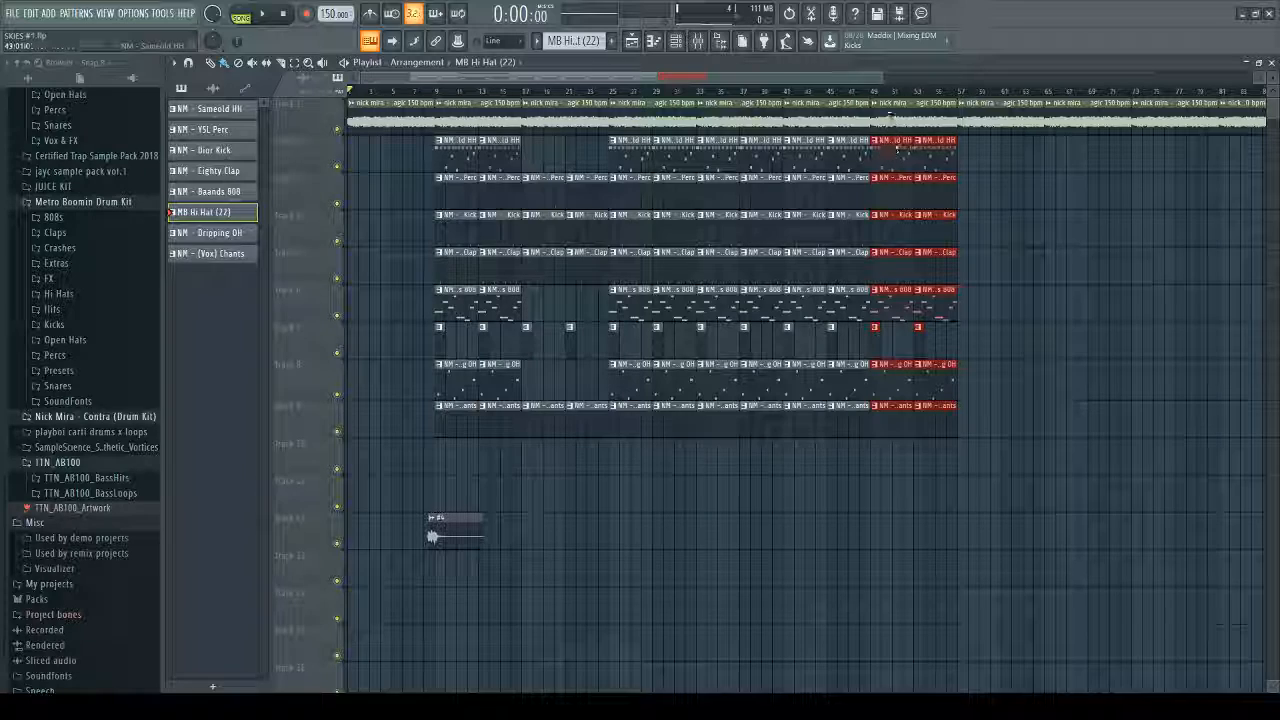
Step: Play the arrangement from about bar 23 to check the transition into the full drums at bar 25
mouse_move(902, 100)
left_mouse_down()
mouse_move(959, 104)
mouse_move(912, 103)
left_mouse_up()
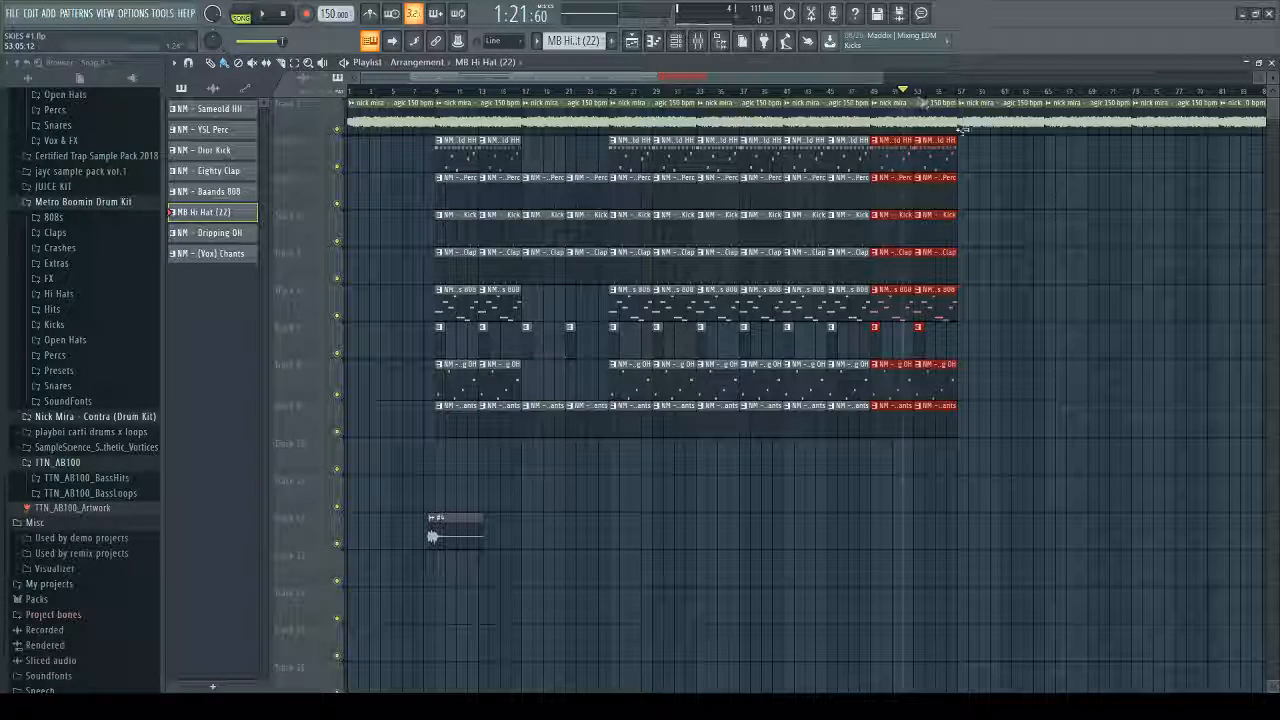
scroll(563, 277, "up", 4)
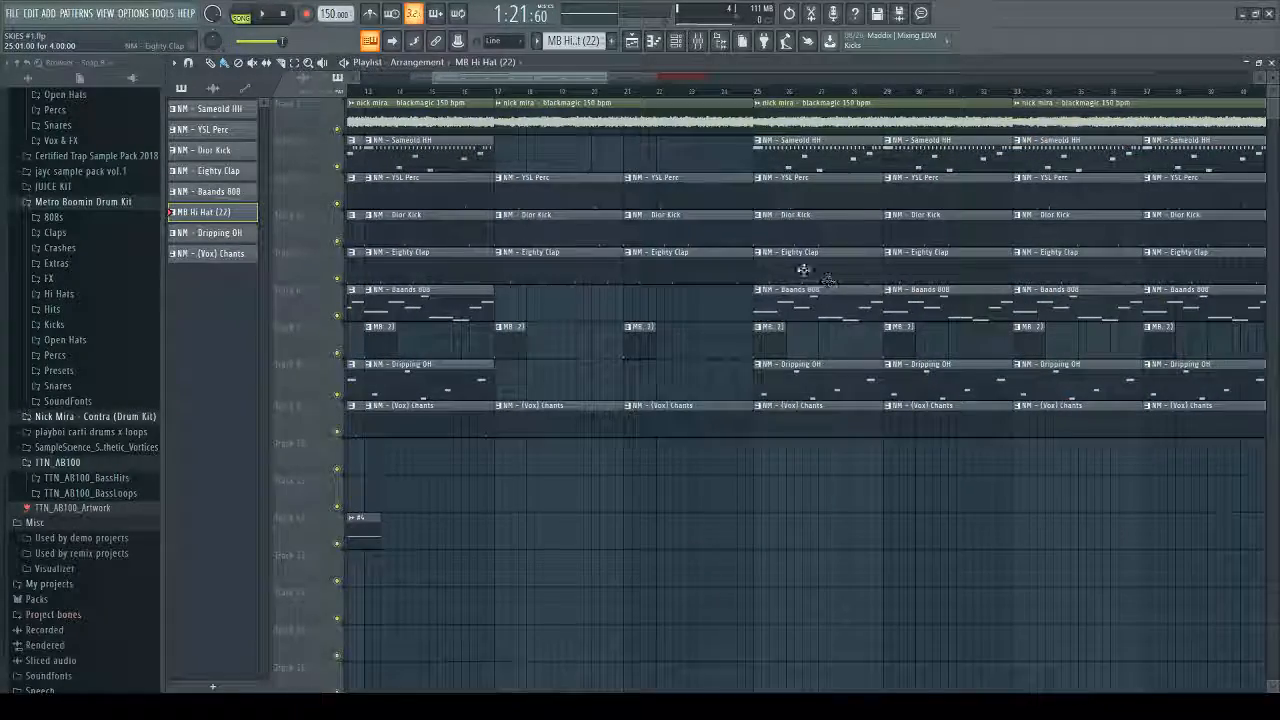
scroll(780, 250, "down", 3)
left_click(677, 92)
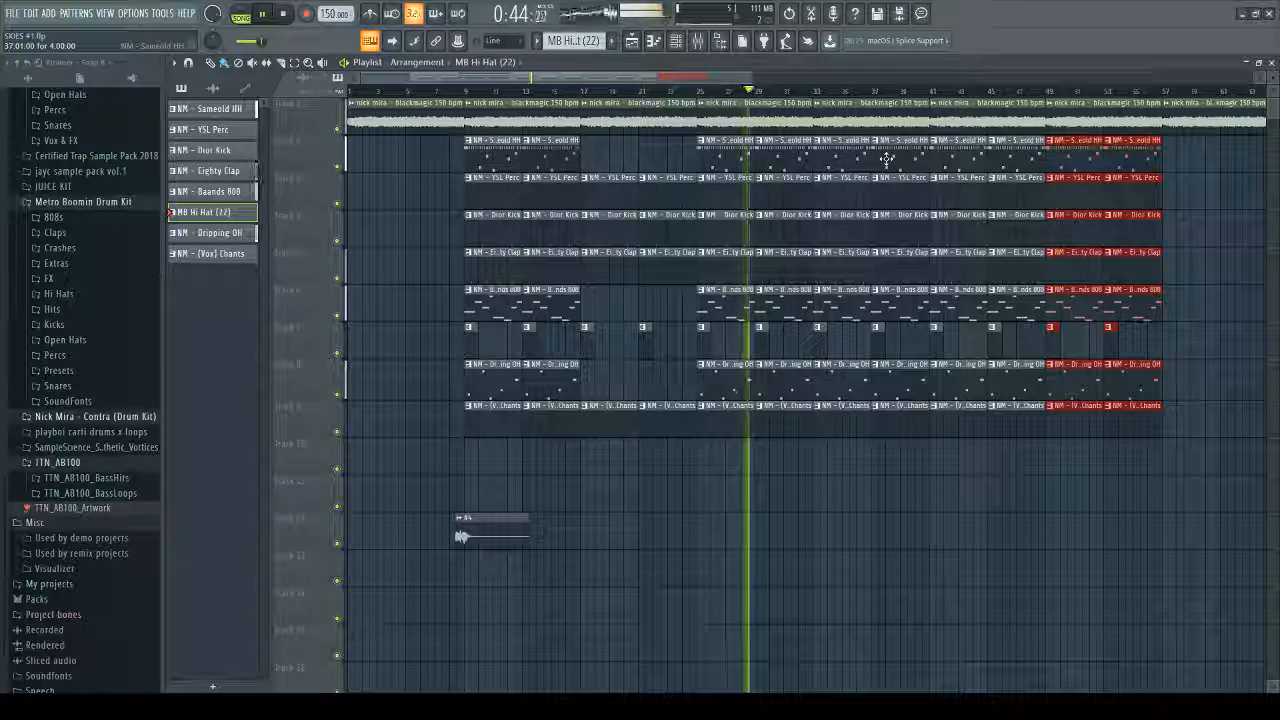
key("space")
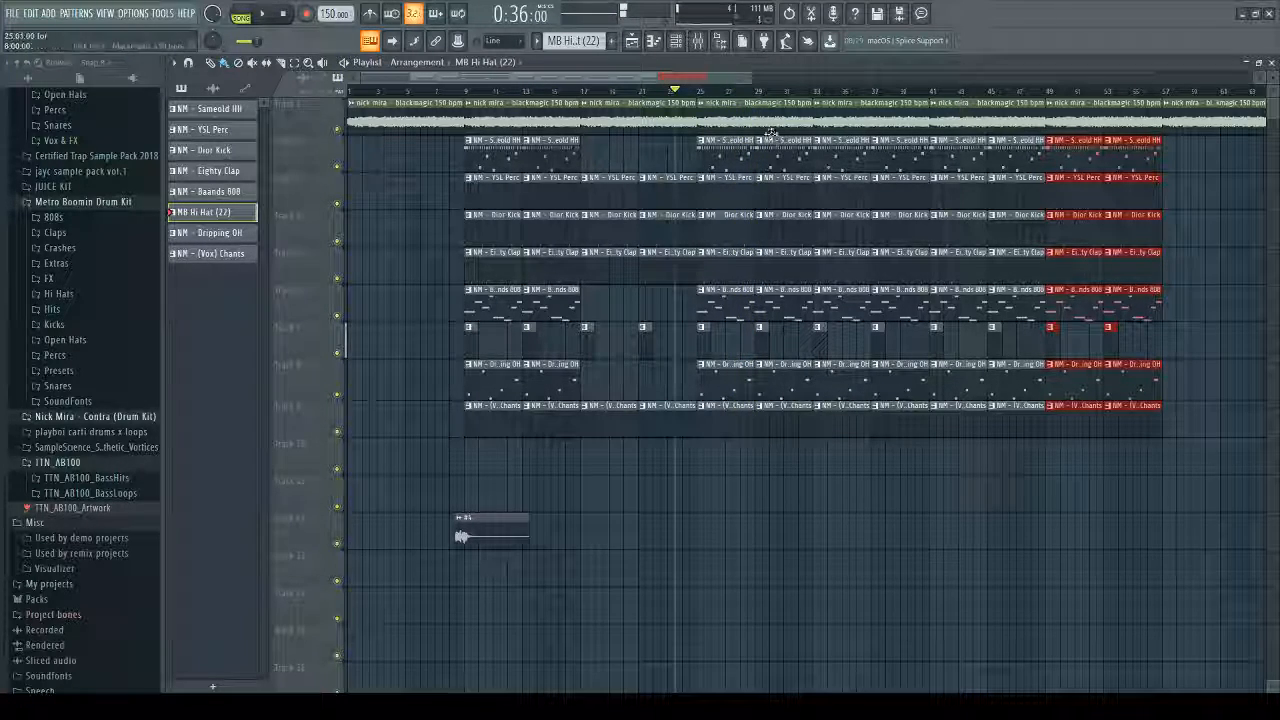
Step: Move the playback position to bar 37 and delete the Sameold HH clips at bars 37 and 41
left_click_drag(703, 92, 876, 103)
left_click_drag(757, 95, 875, 111)
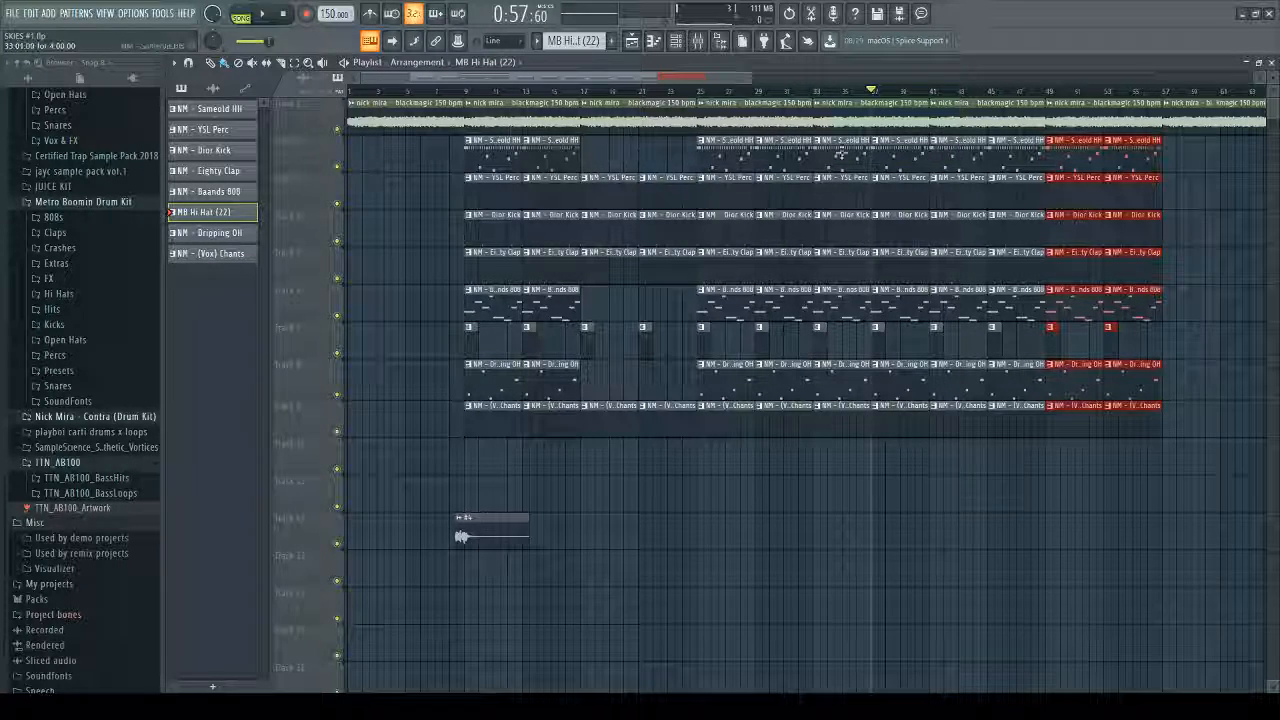
right_click(950, 157)
right_click(915, 162)
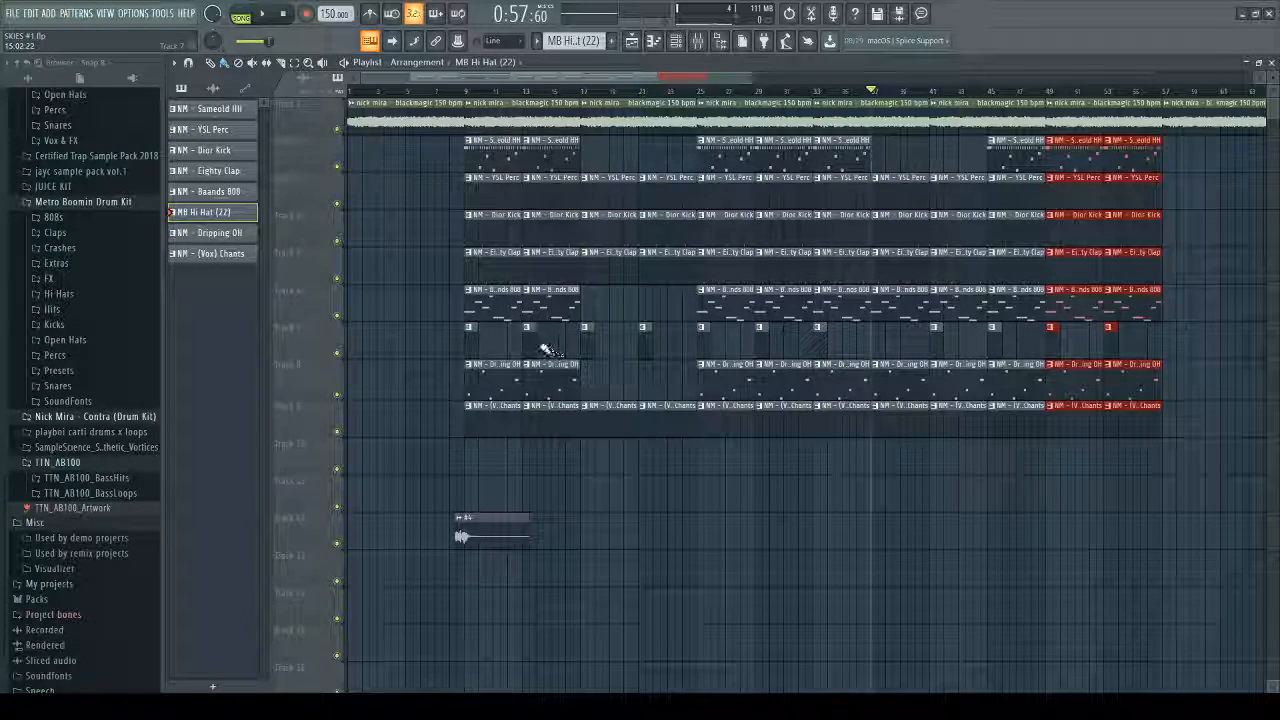
Step: Thin the MB Hi Hat (22) clips by deleting those at bars 29, 33 and 41 and placing one at bar 37
scroll(929, 345, "up", 4)
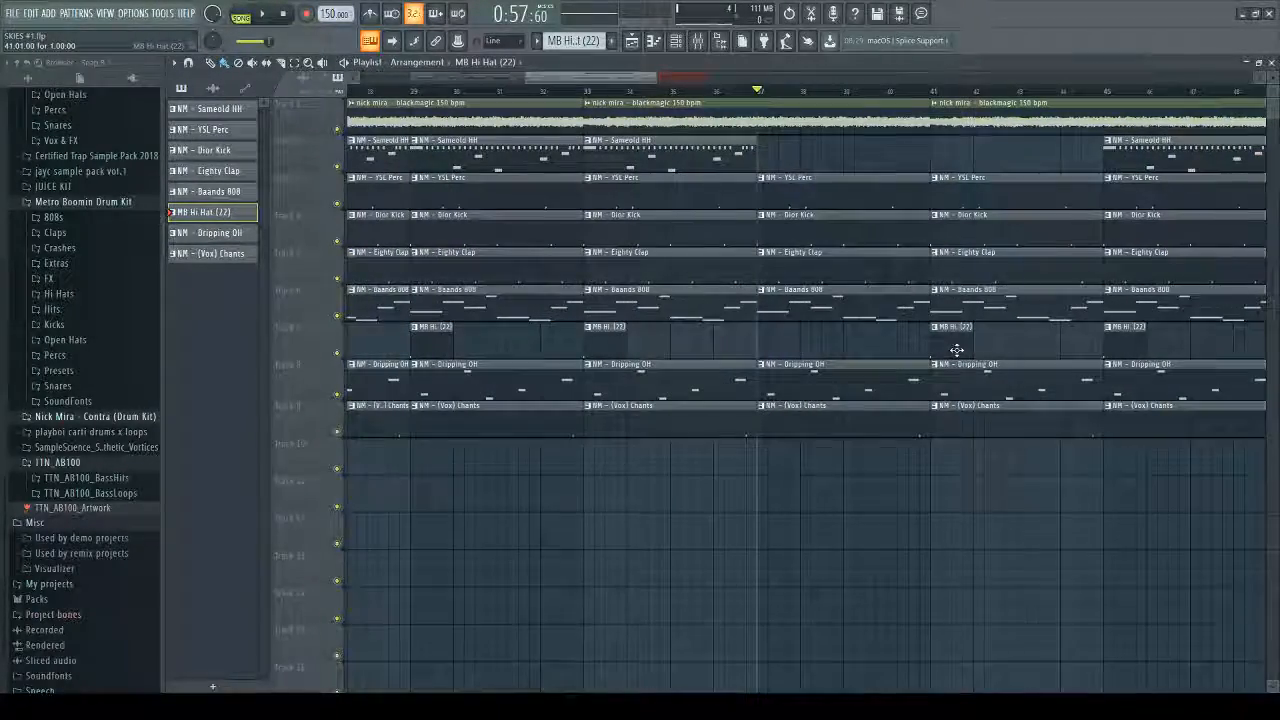
scroll(920, 357, "down", 5)
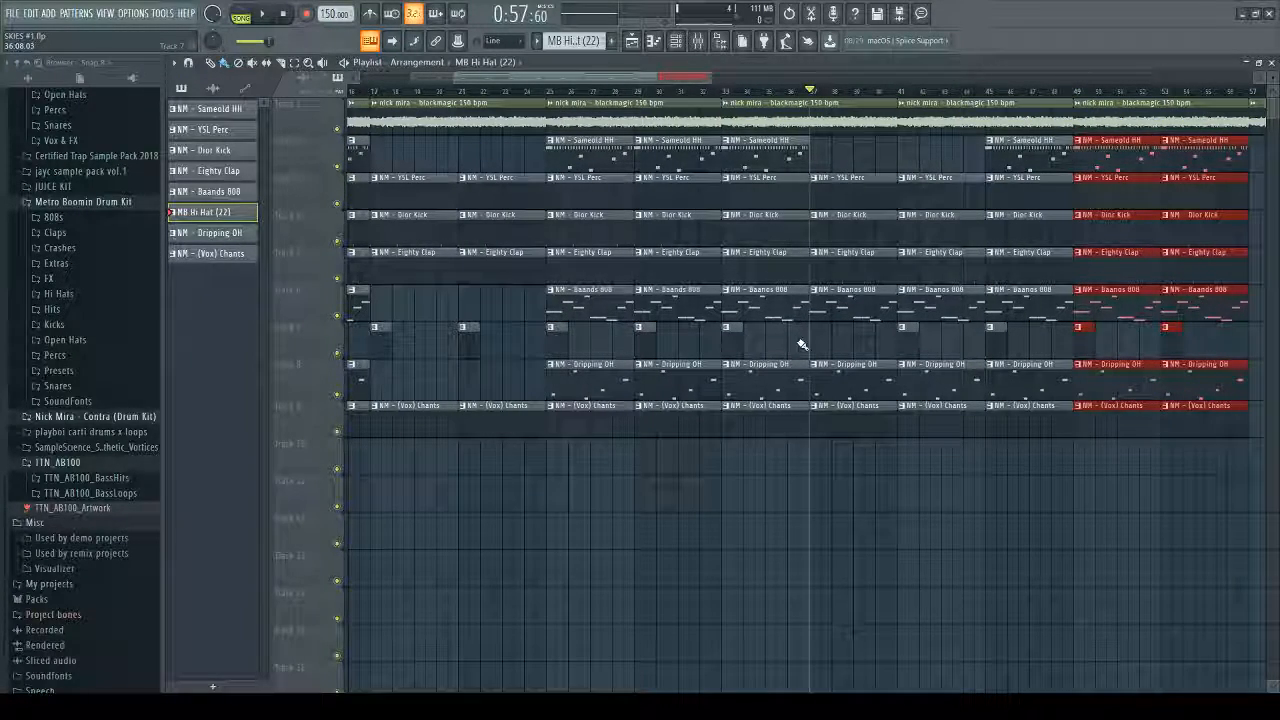
left_click(910, 343)
left_click(816, 343)
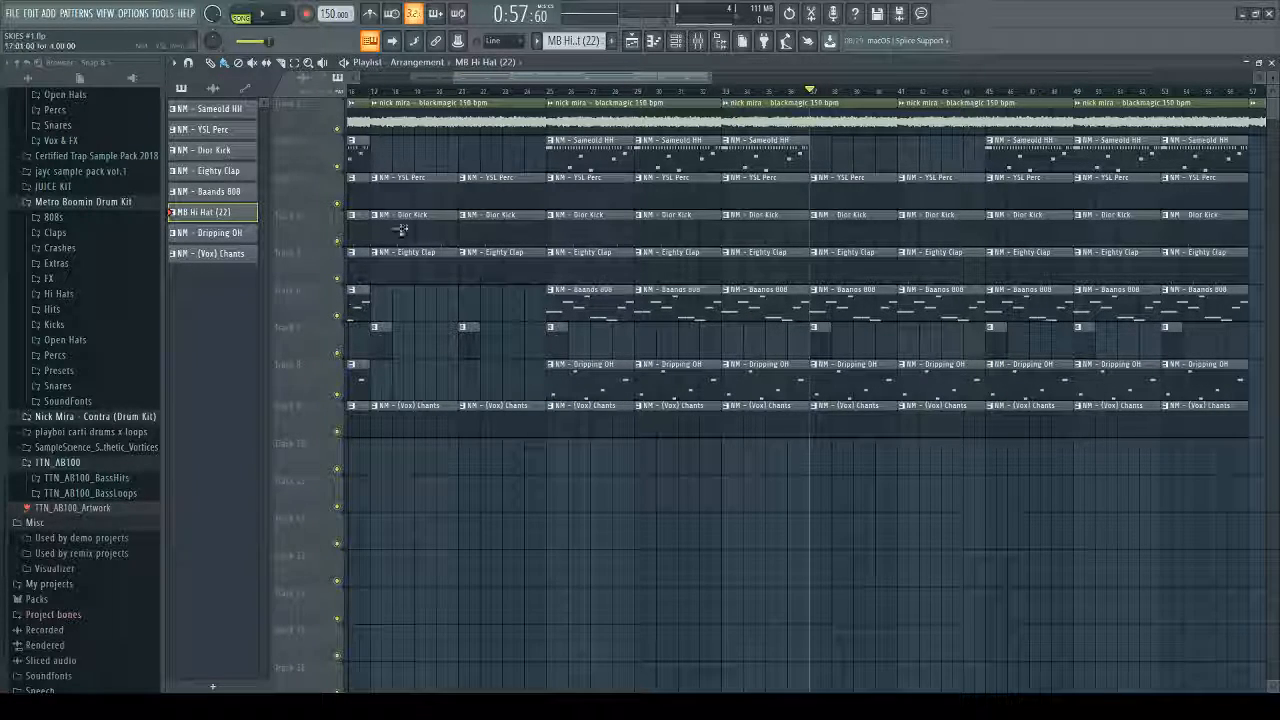
Step: Delete the MB Hi Hat (22) clips at bars 13, 21, 49 and 53
left_click_drag(484, 92, 554, 92)
right_click(706, 327)
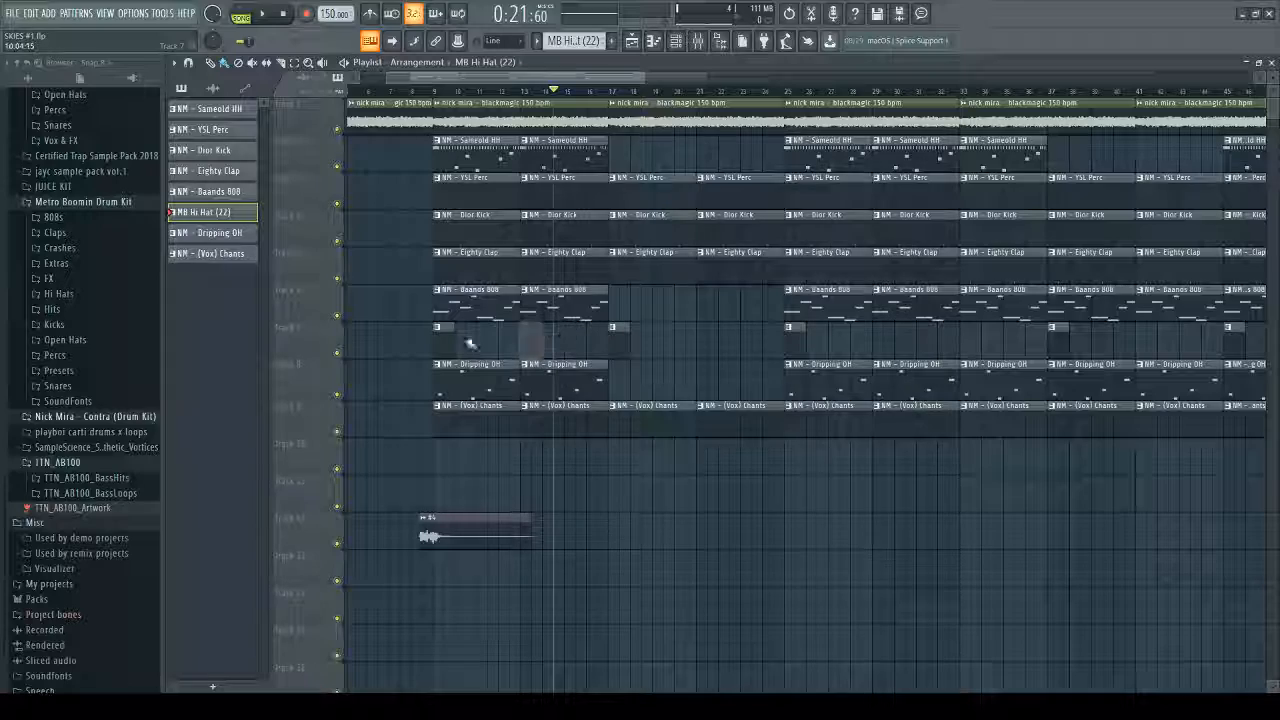
scroll(686, 366, "down", 3)
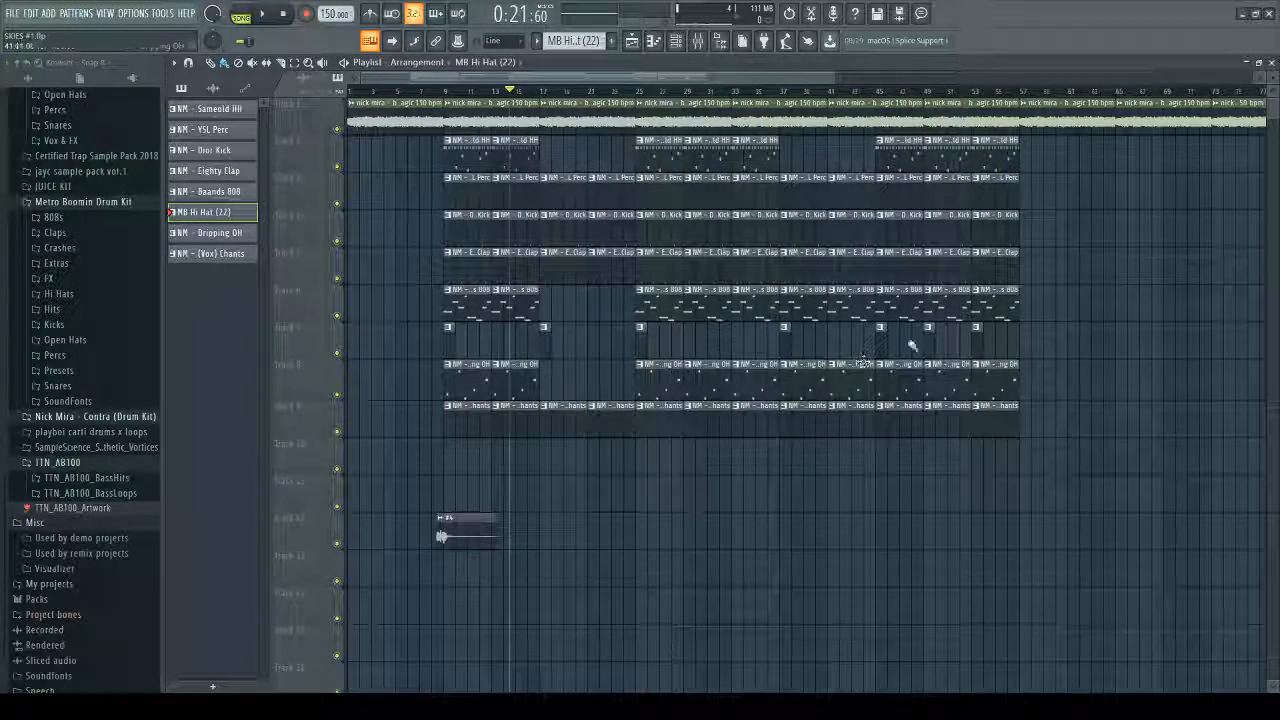
right_click(929, 336)
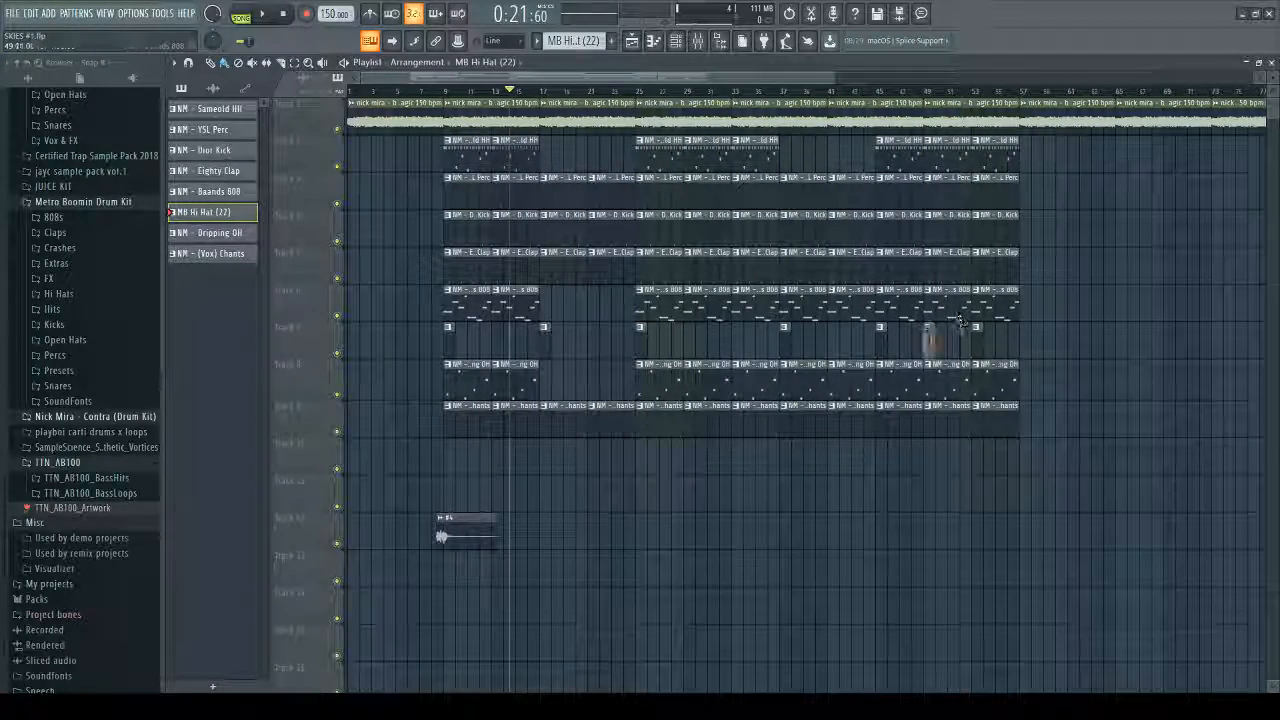
right_click(977, 336)
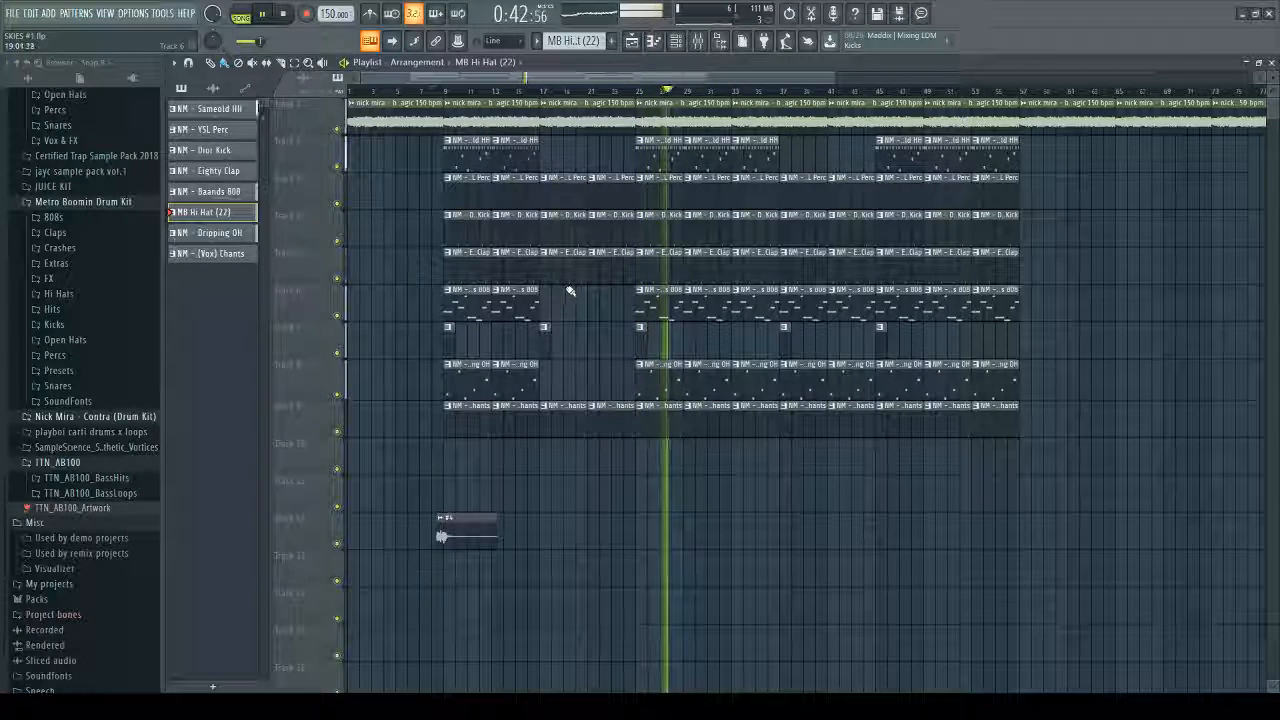
Step: Play the arrangement from bar 37 to check the section without hi-hats and their return at bar 45
key("space")
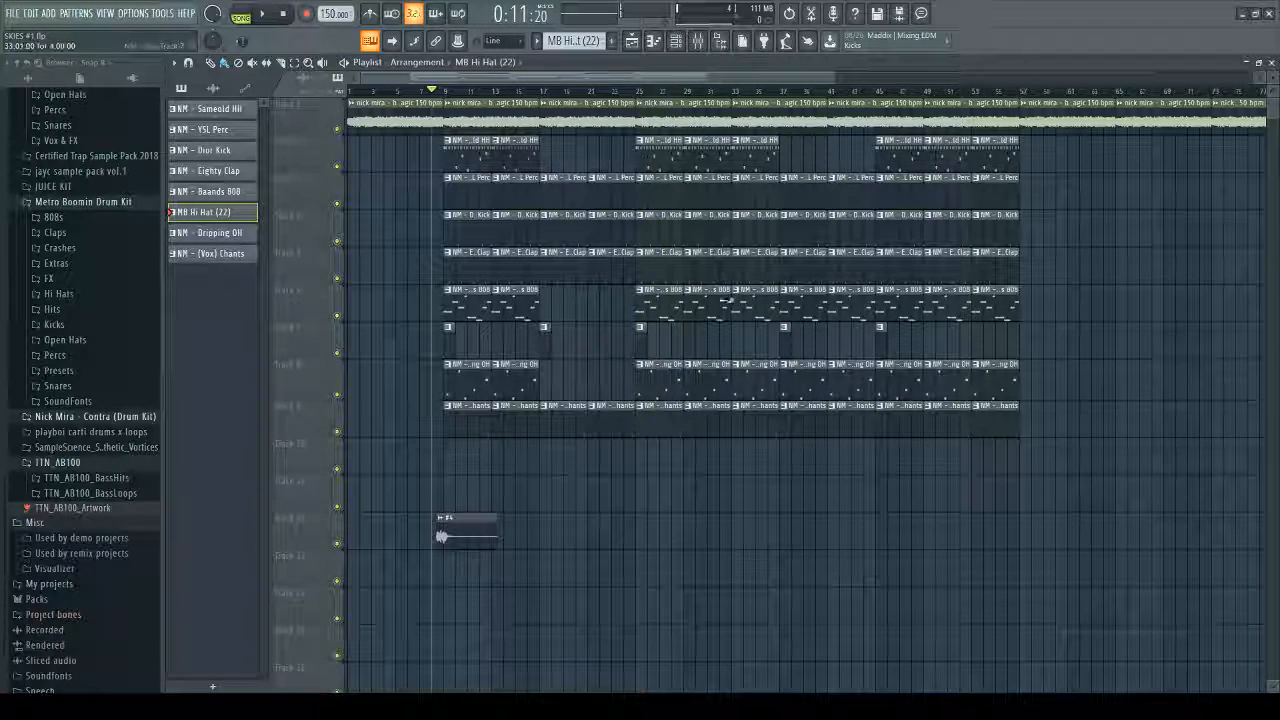
scroll(709, 299, "up", 4)
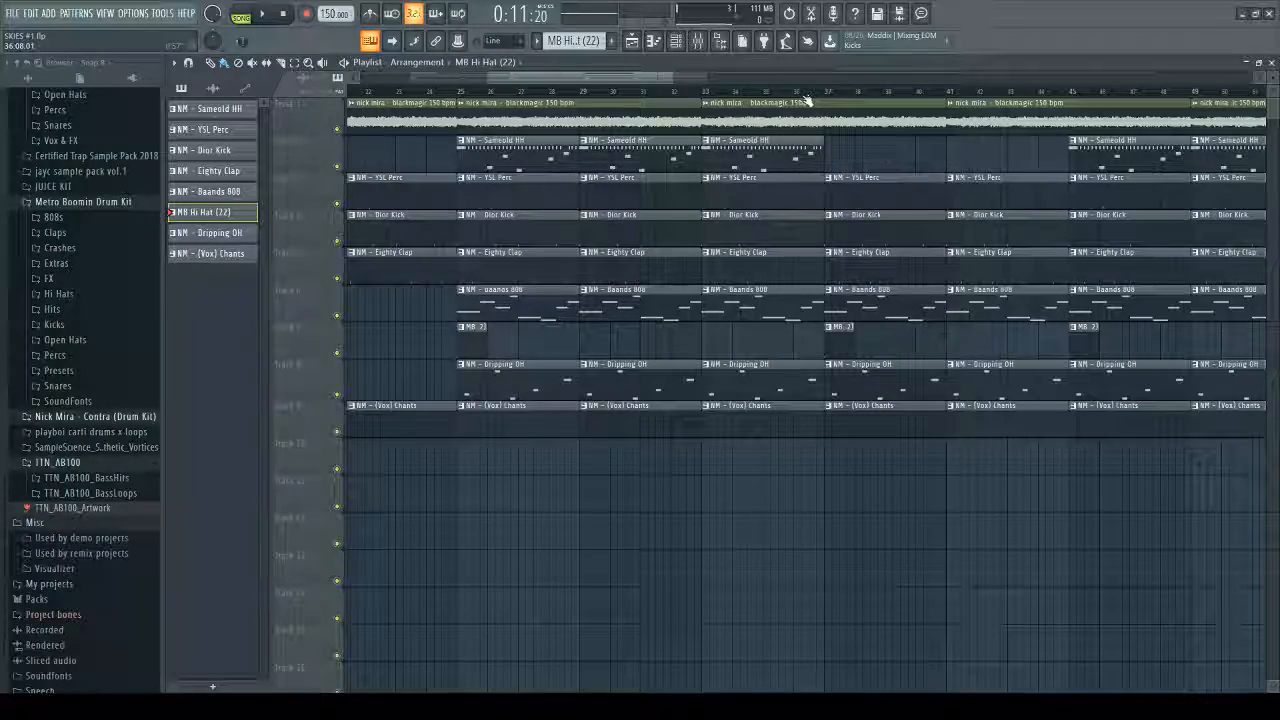
scroll(551, 168, "down", 5)
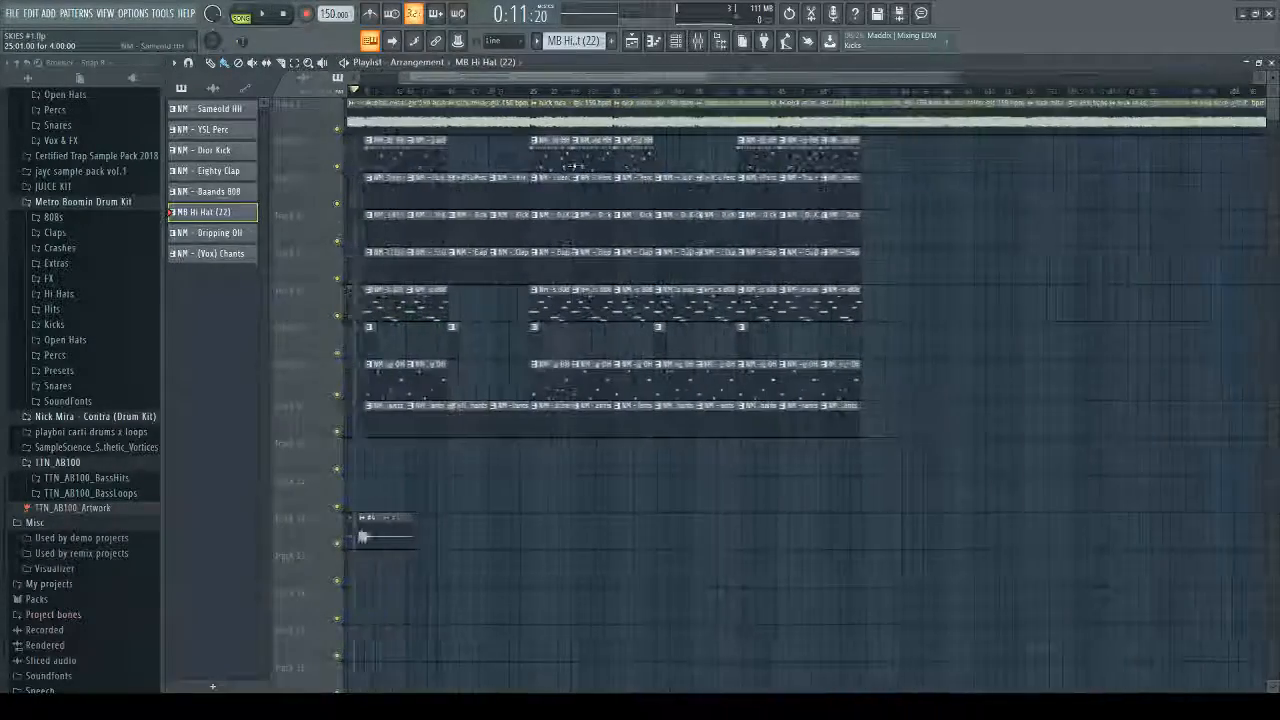
scroll(438, 163, "down", 4)
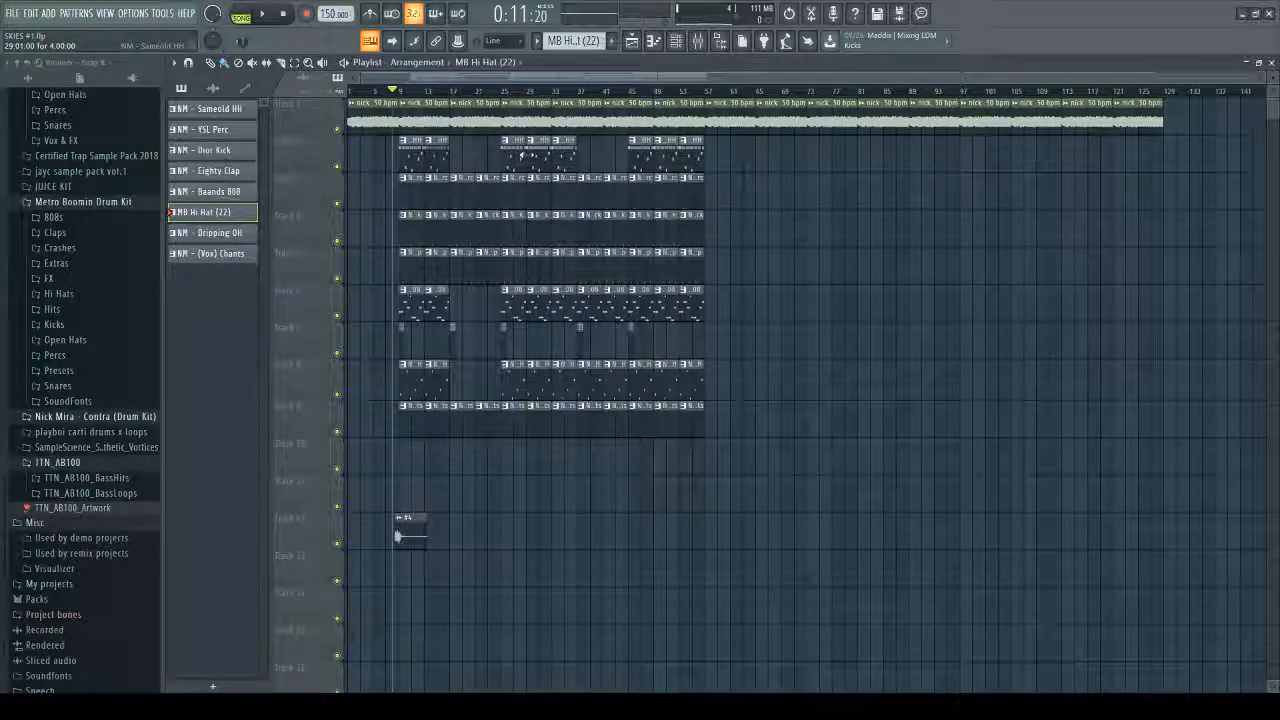
scroll(521, 155, "up", 4)
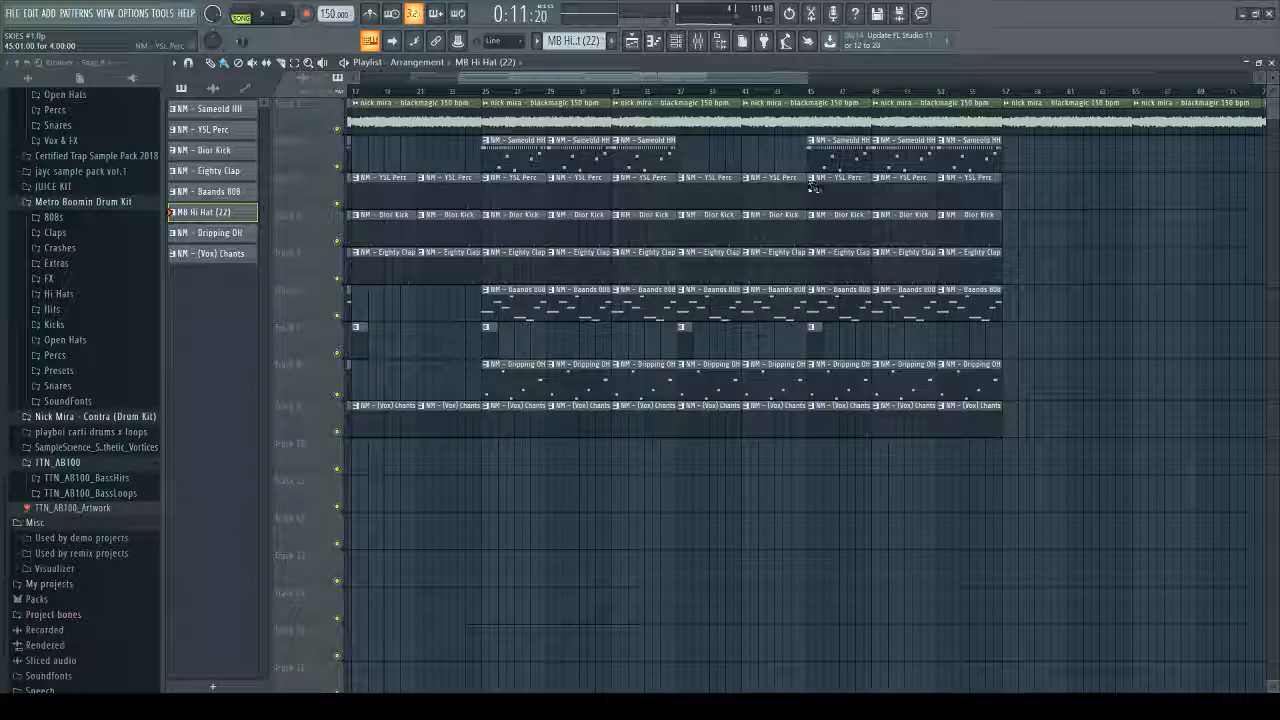
key("space")
left_click(678, 90)
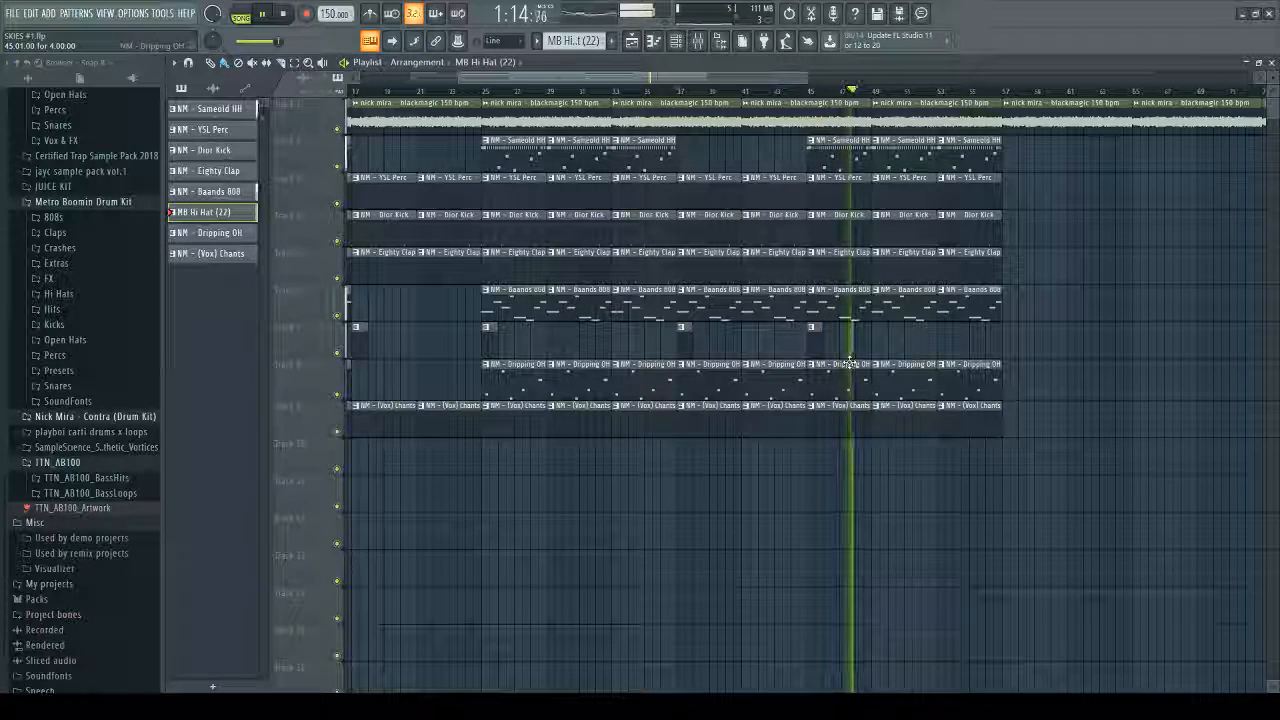
key("space")
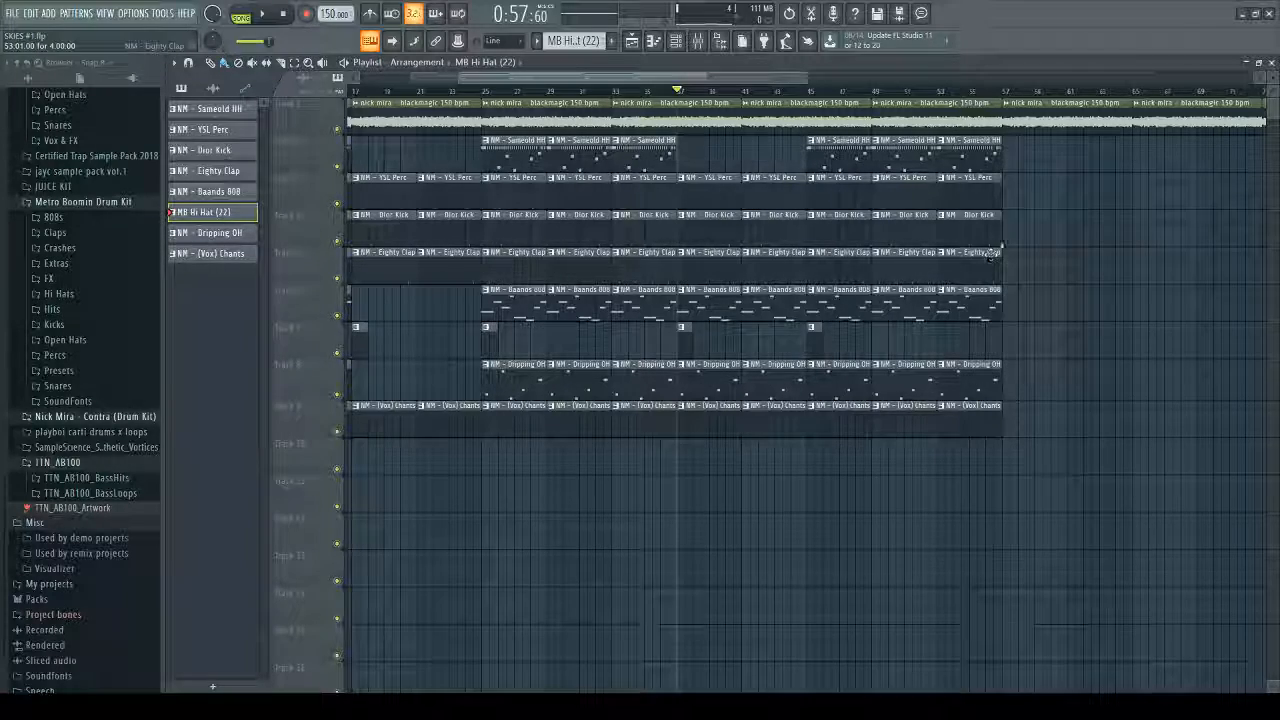
Step: Delete the (Vox) Chants, Baands 808 and Eighty Clap clips at bar 53
scroll(970, 400, "up", 5)
scroll(880, 355, "down", 3)
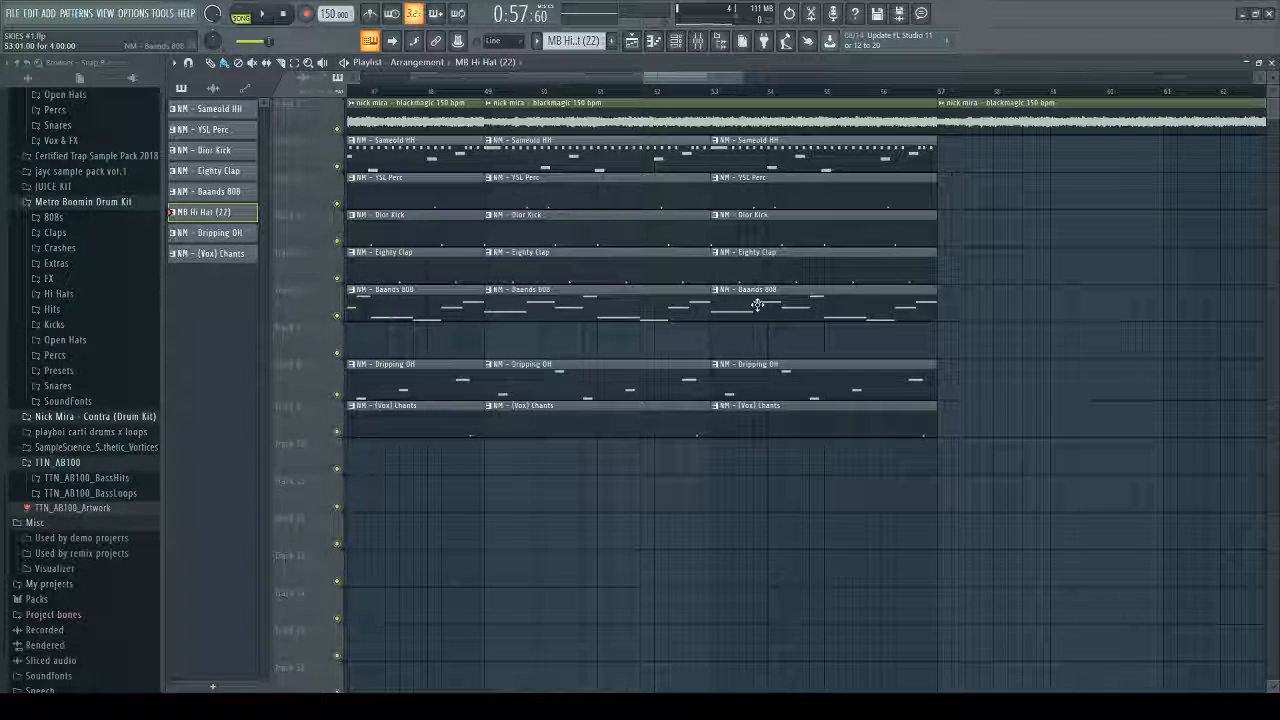
right_click(770, 415)
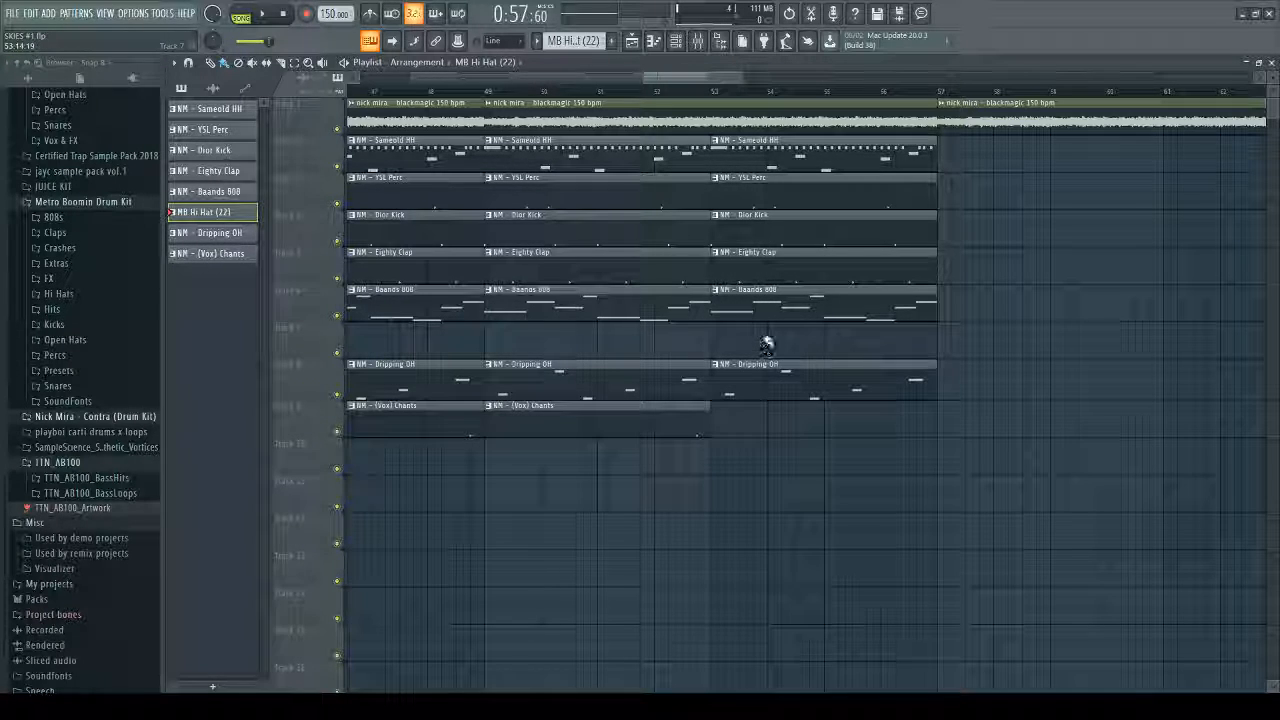
right_click(770, 307)
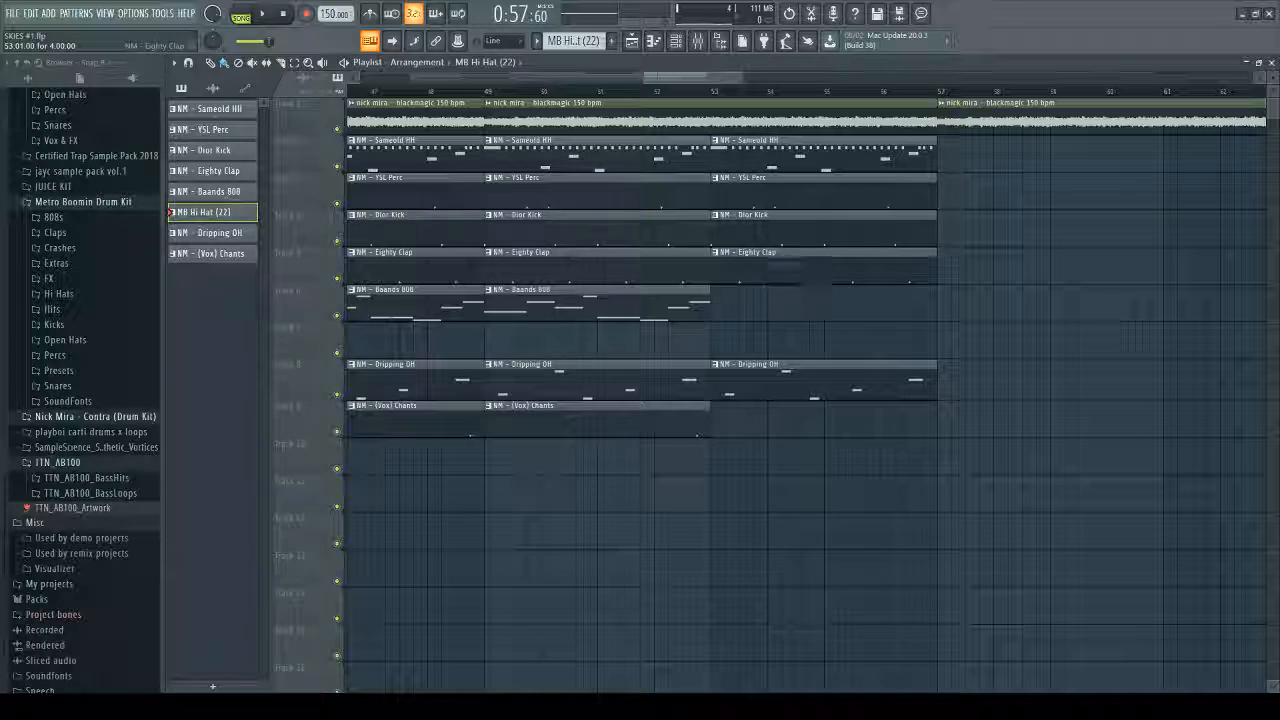
right_click(786, 256)
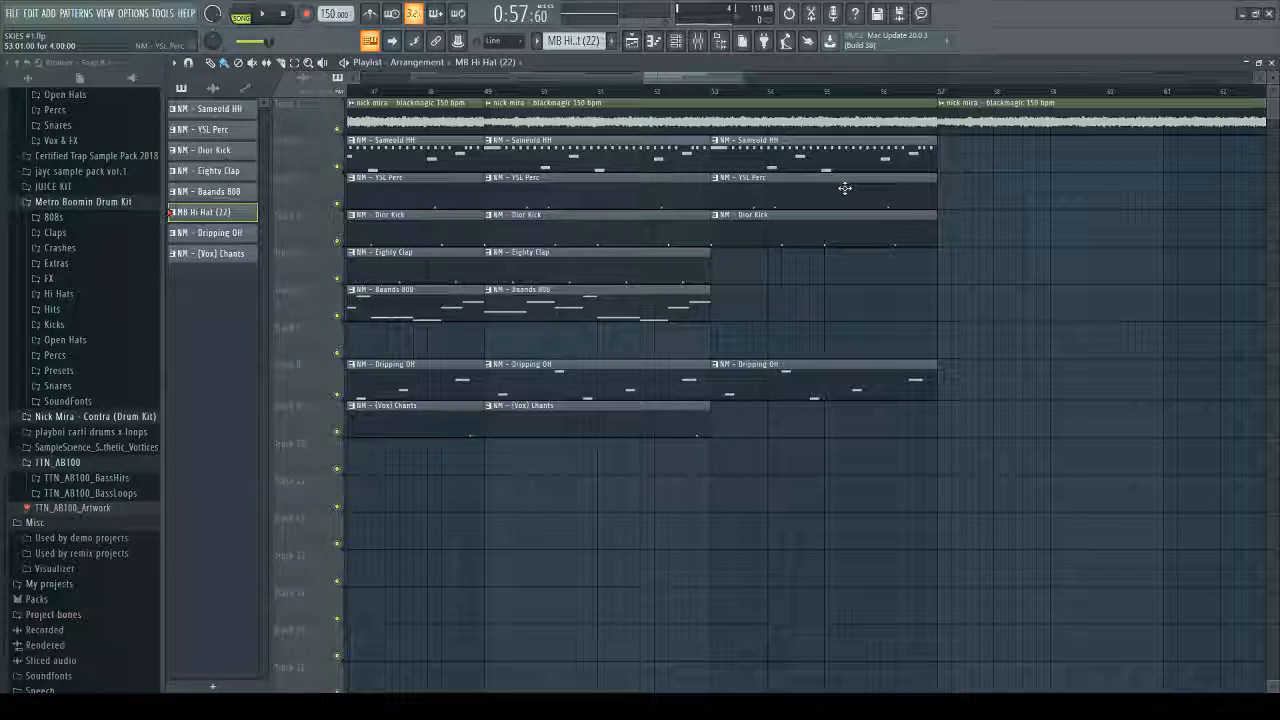
Step: Play from about bar 52 to check how the thinned-out drums at bar 53 sound
left_click(678, 92)
key("space")
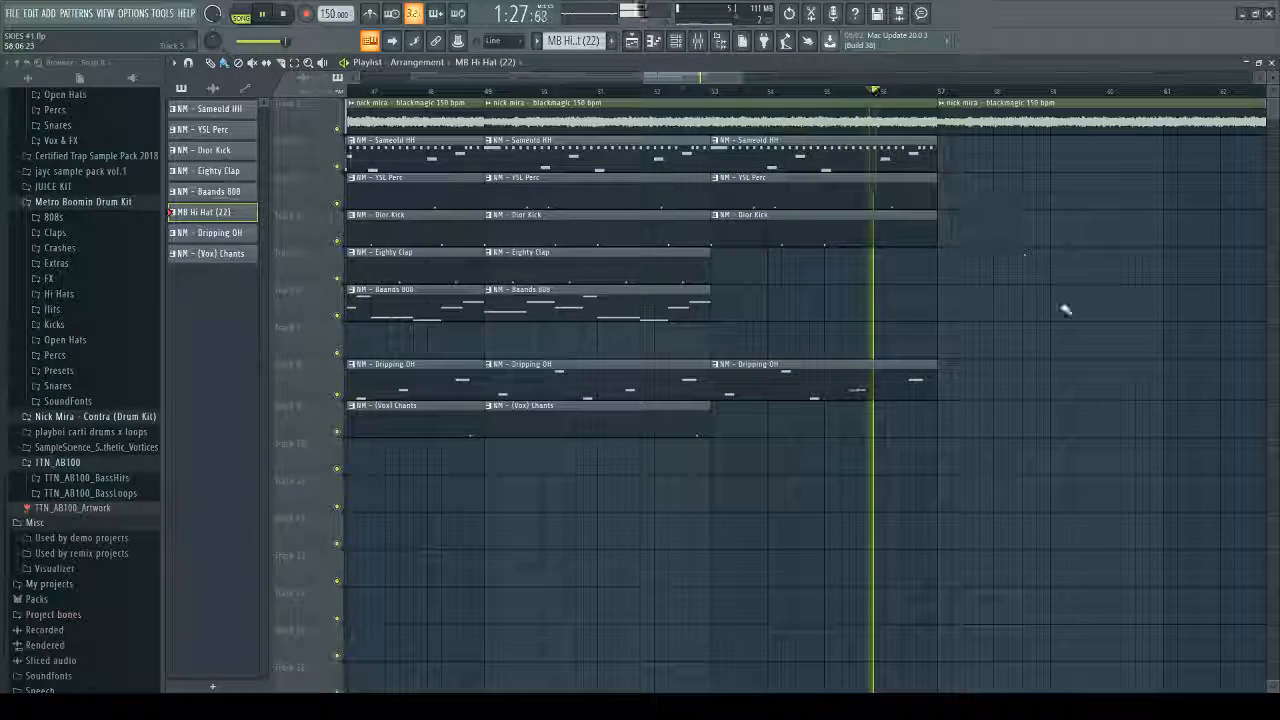
key("space")
Step: Copy the remaining drum clips at bar 53 to bar 57 and place Eighty Clap clips at bars 53 and 57
scroll(871, 435, "up", 1)
scroll(872, 436, "down", 3)
left_click_drag(880, 453, 958, 178)
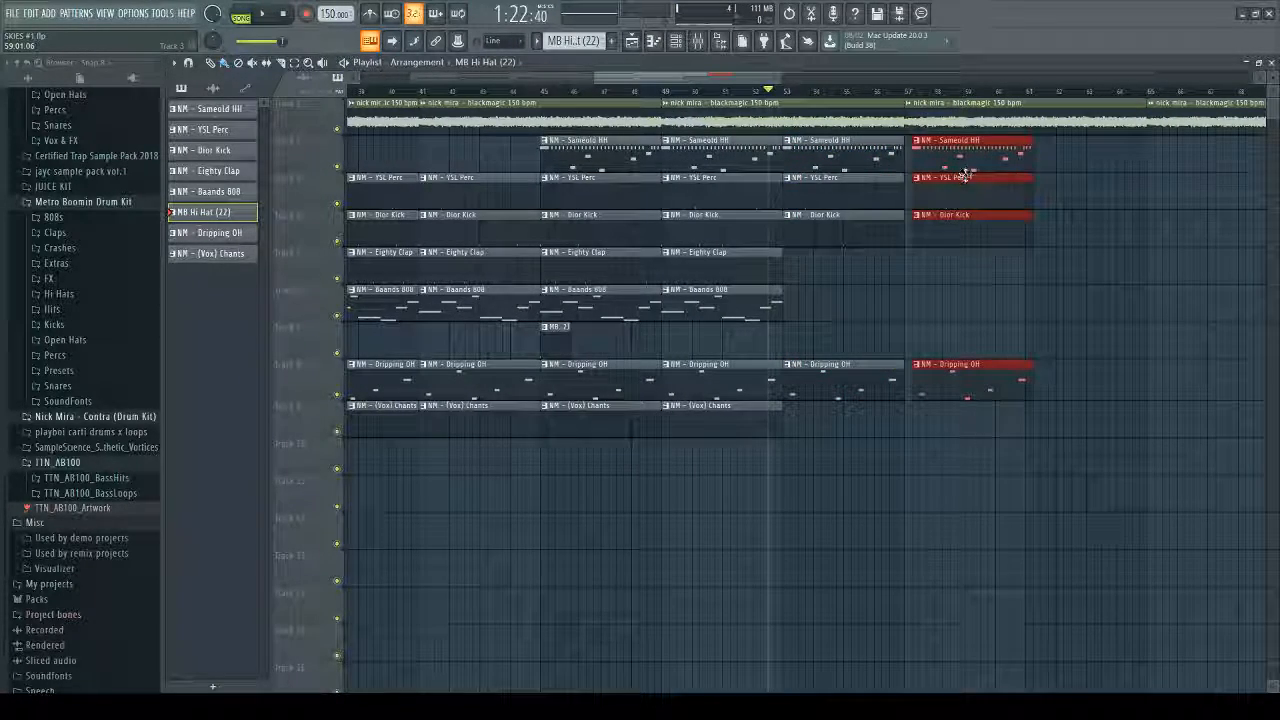
left_click(760, 268)
left_click(794, 266)
left_click(923, 278)
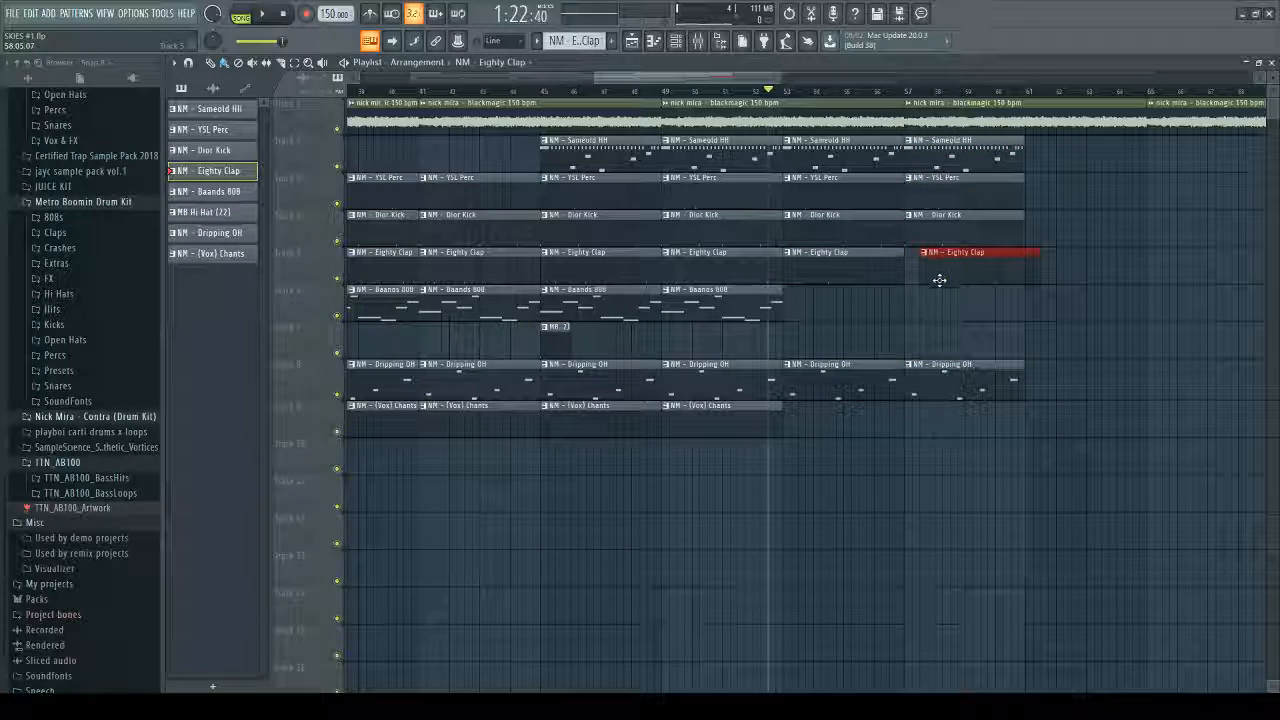
Step: Play the arrangement from about bar 52 through bar 60 to check the extended drum section with claps
scroll(906, 277, "down", 3)
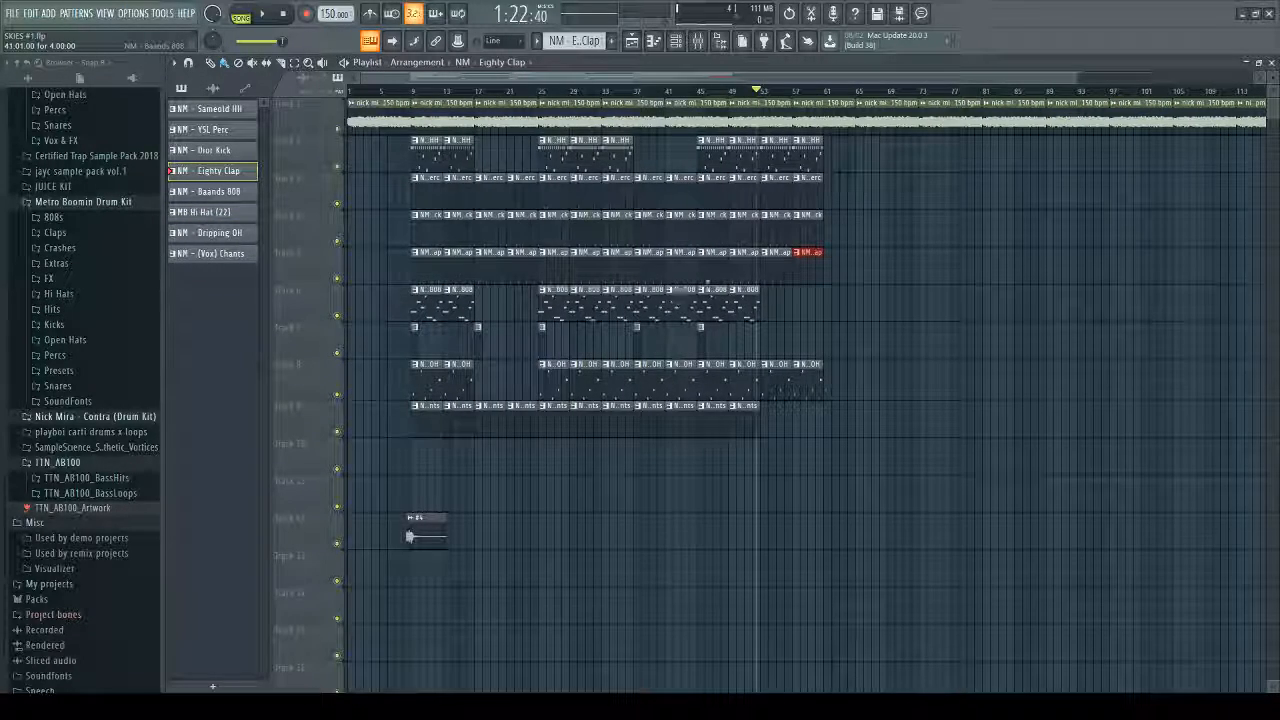
key("space")
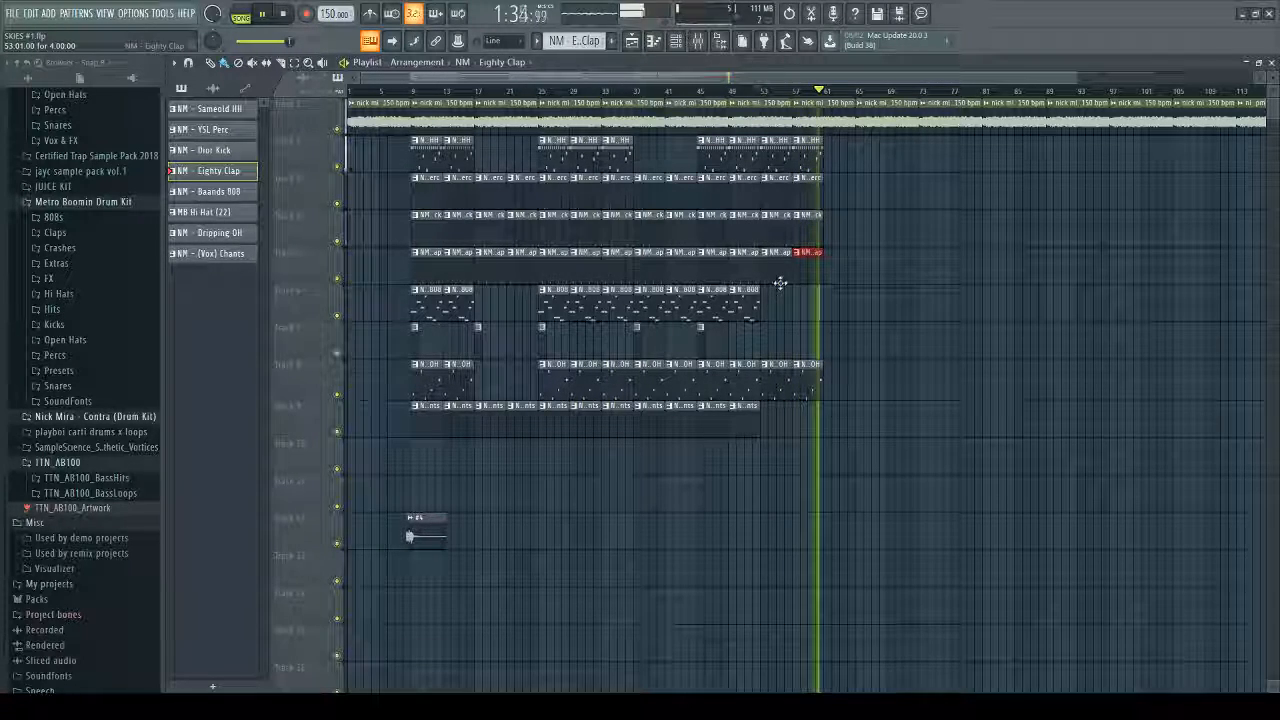
key("space")
left_click_drag(680, 511, 709, 328)
left_click_drag(723, 473, 848, 179)
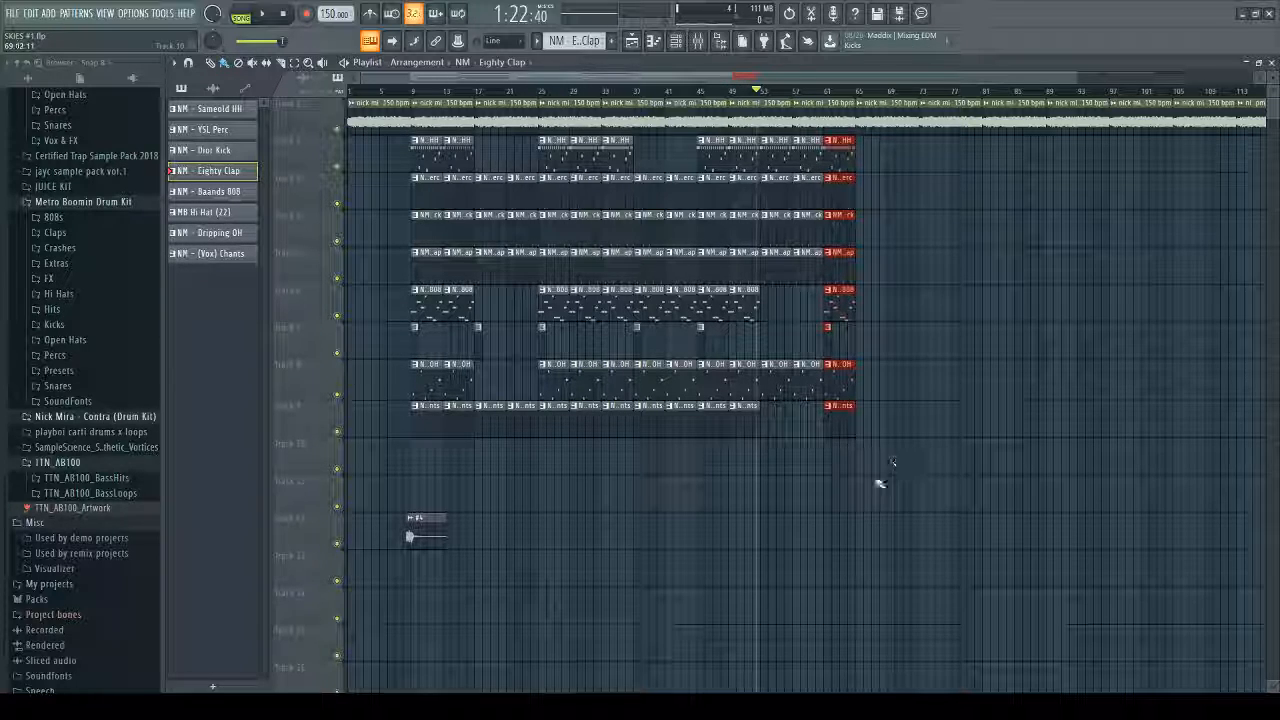
left_click(849, 92)
left_click_drag(849, 92, 832, 150)
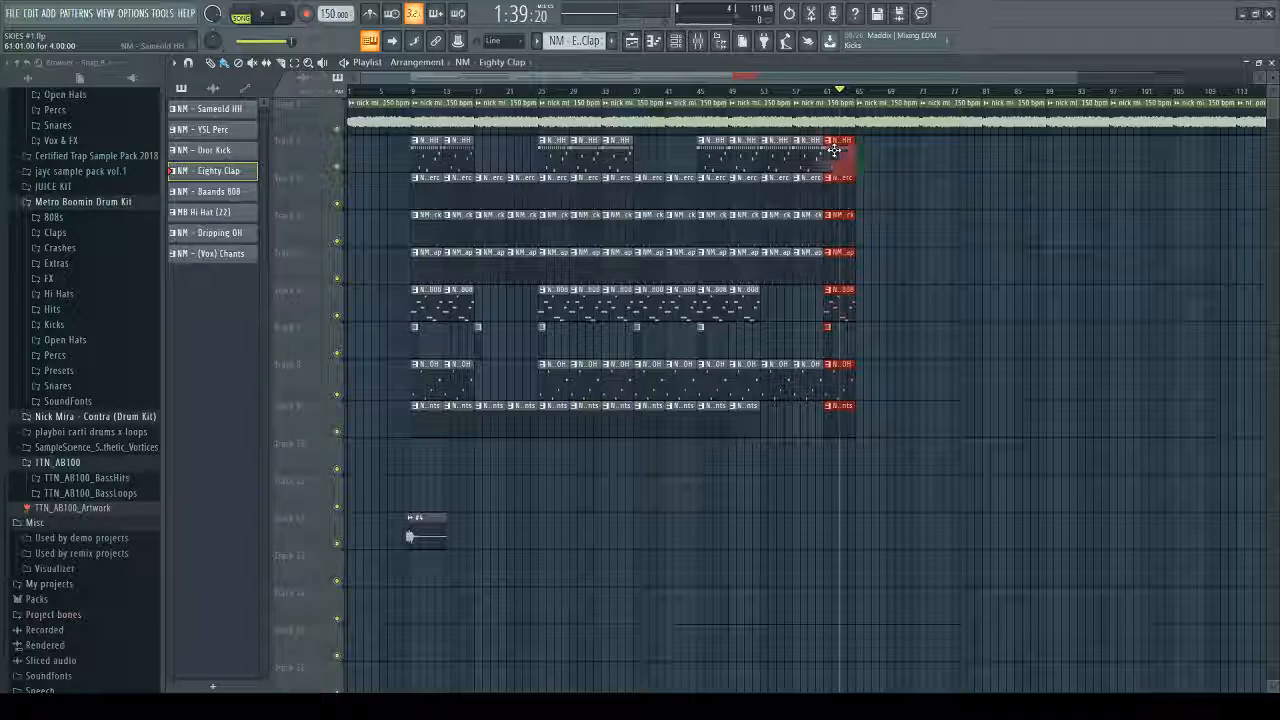
right_click(843, 222)
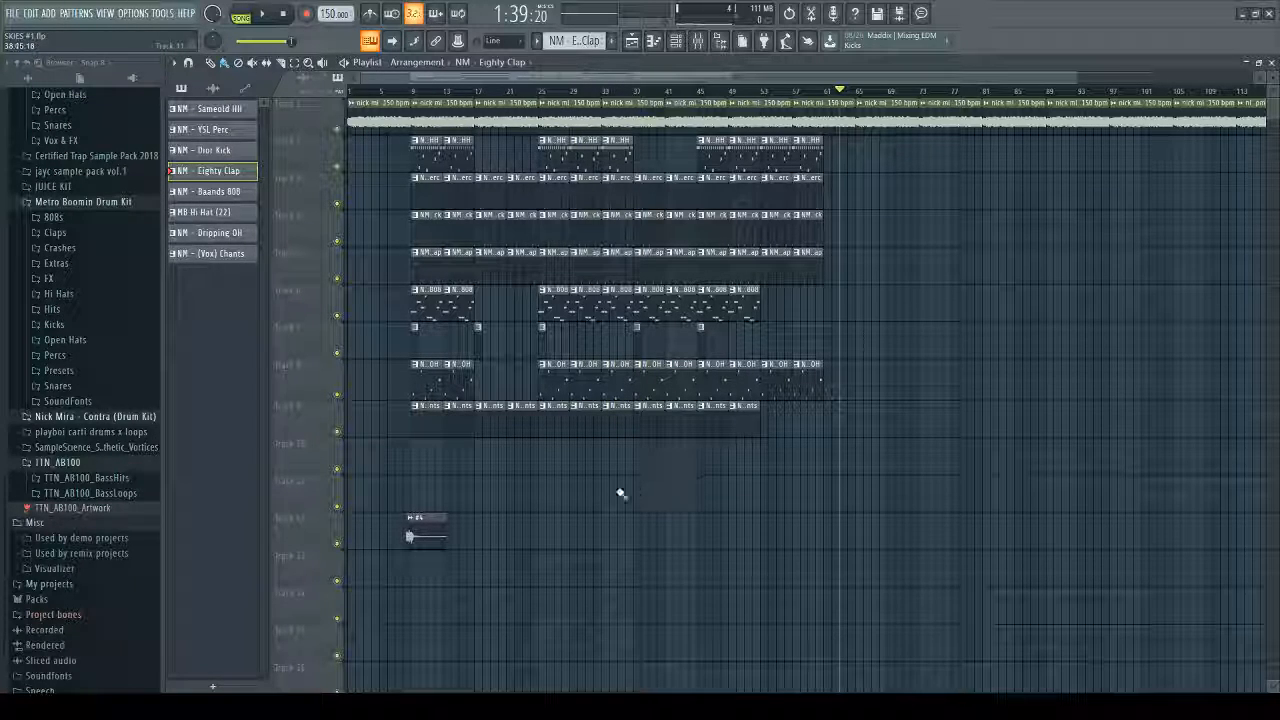
left_click_drag(557, 510, 624, 259)
left_click(640, 461)
right_click(642, 461)
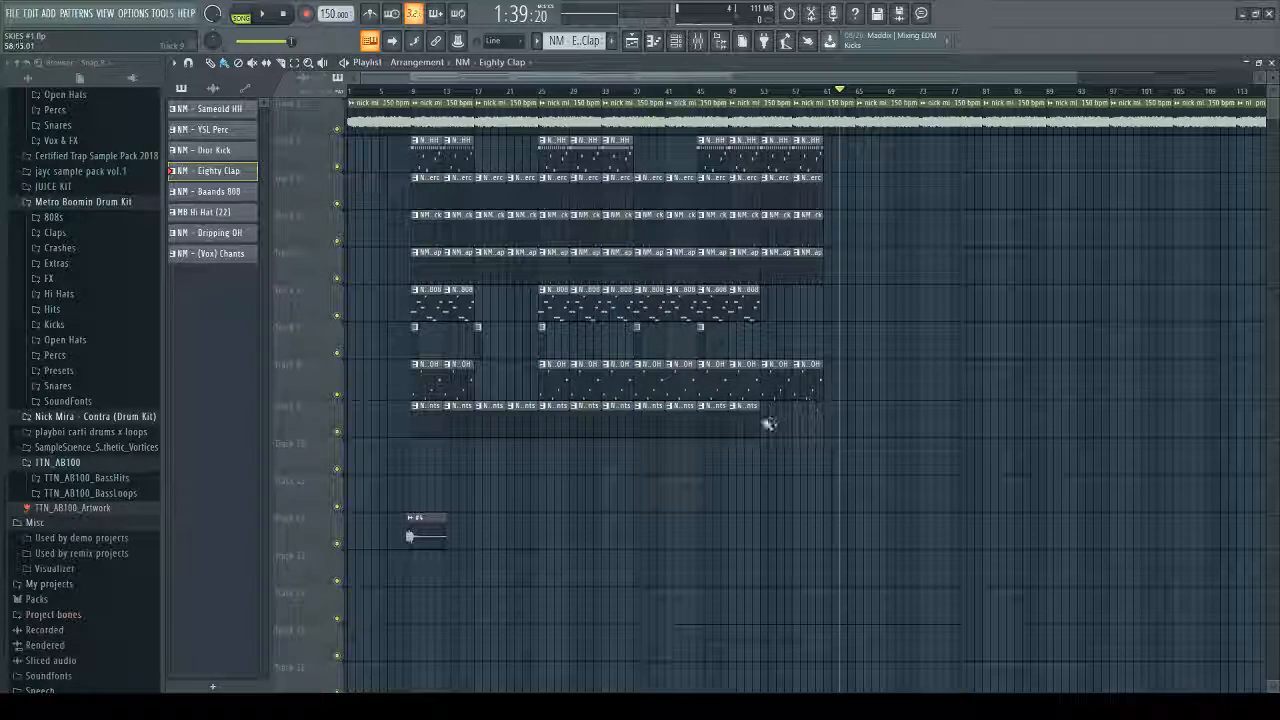
left_click_drag(567, 527, 557, 260)
left_click_drag(534, 528, 548, 370)
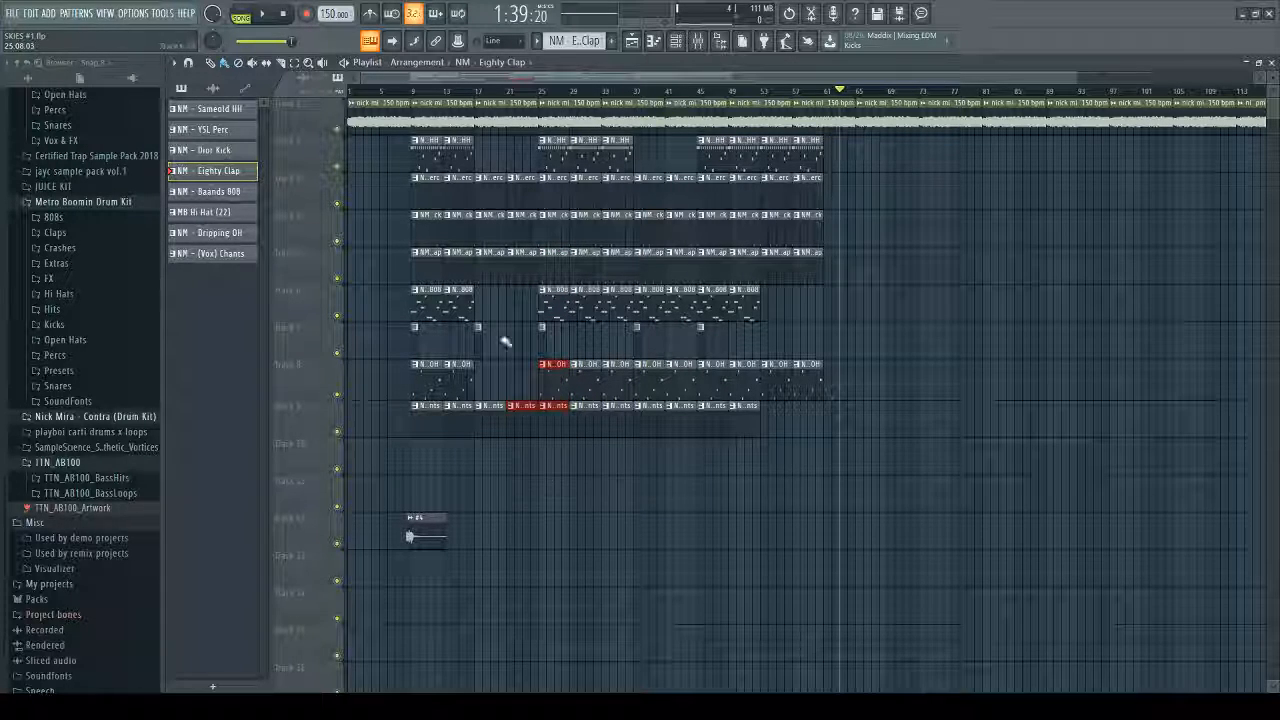
left_click_drag(550, 472, 553, 356)
left_click_drag(549, 157, 540, 155)
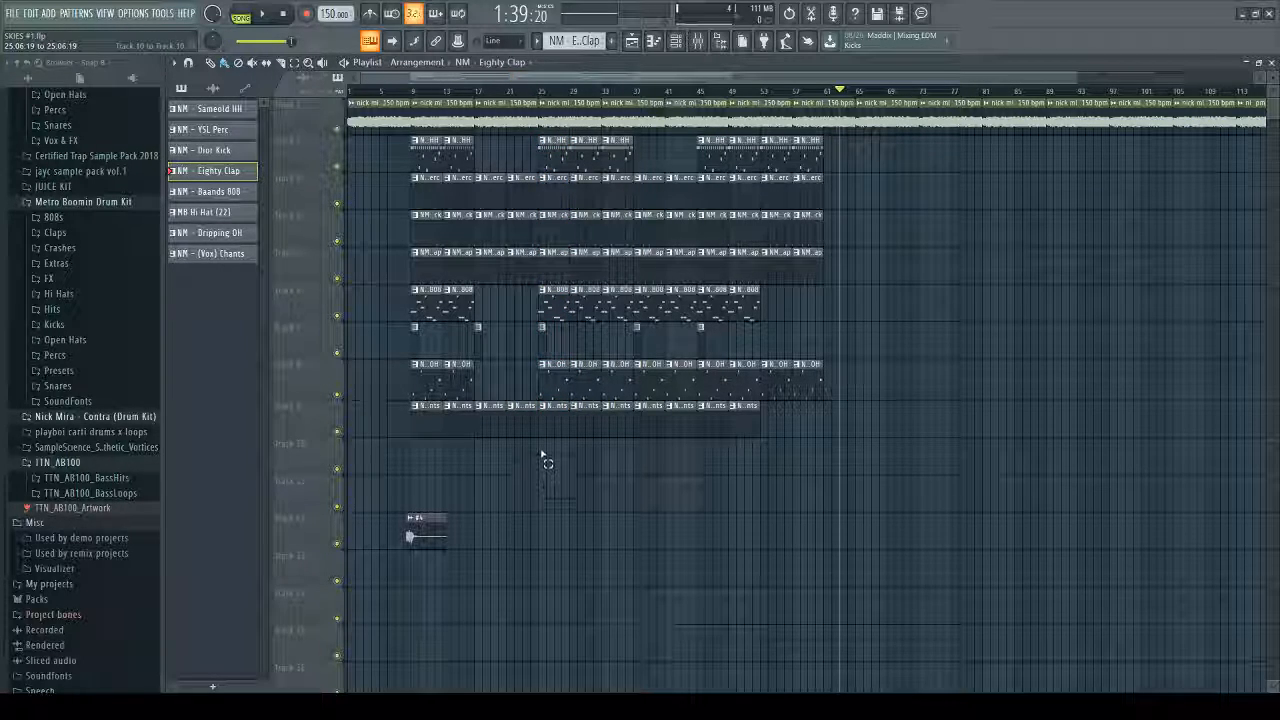
Step: Select all drum clips from bar 25 to the end of the drums and duplicate them starting at bar 61
left_click_drag(543, 466, 556, 325)
left_click_drag(583, 193, 826, 138)
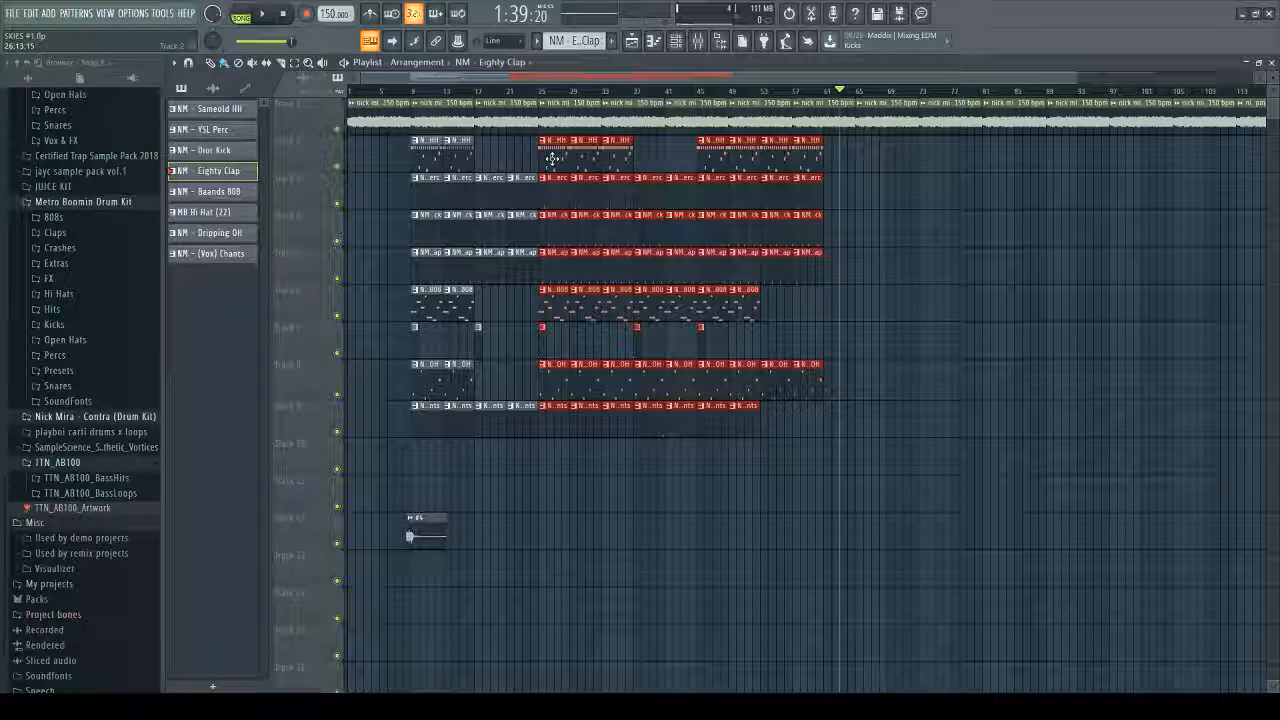
left_click_drag(552, 158, 838, 186)
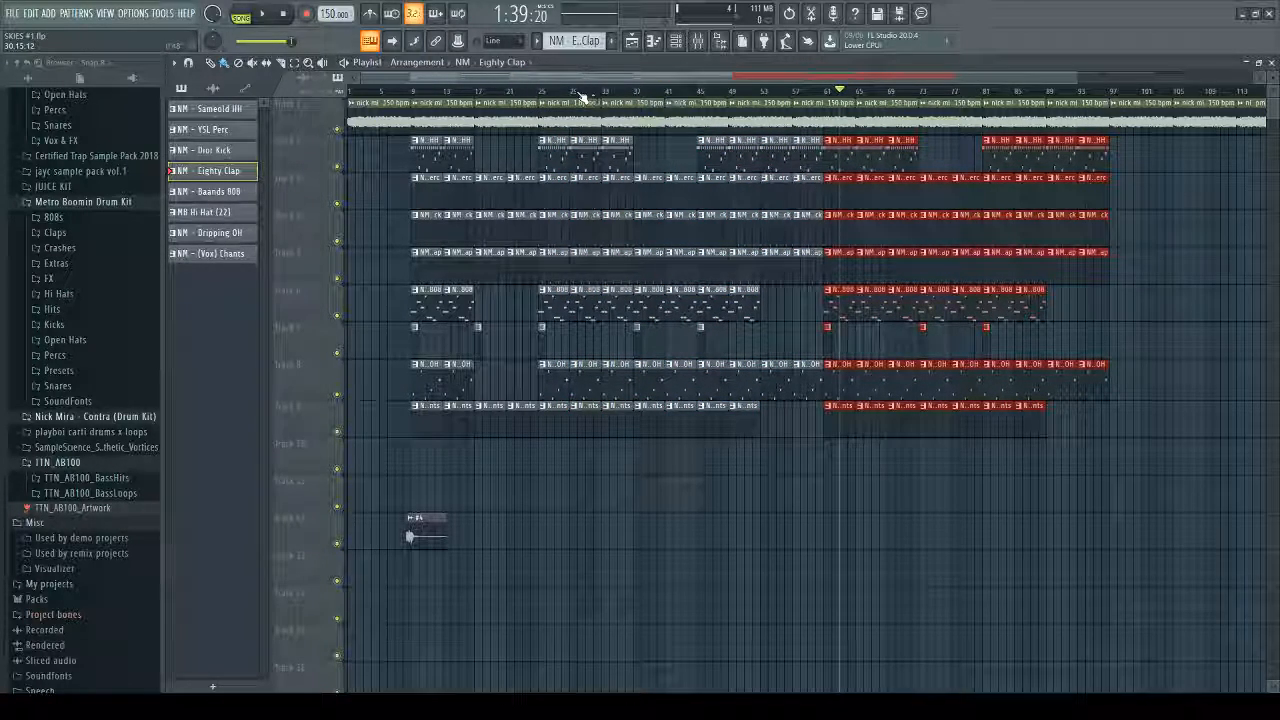
Step: Play from bar 41 and delete the Dripping OH clips at bars 73 and 77 and the MB Hi Hat (22) clip at bar 73
left_click_drag(741, 91, 671, 93)
key("space")
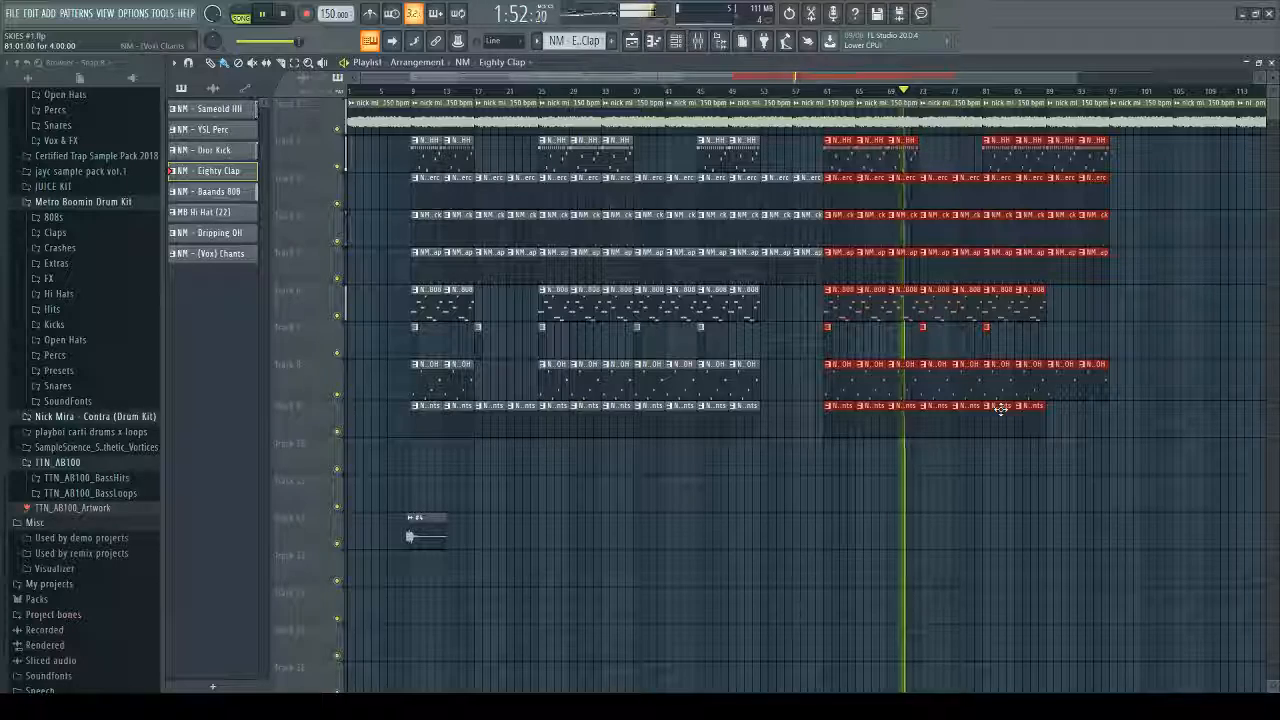
right_click(932, 393)
right_click(969, 387)
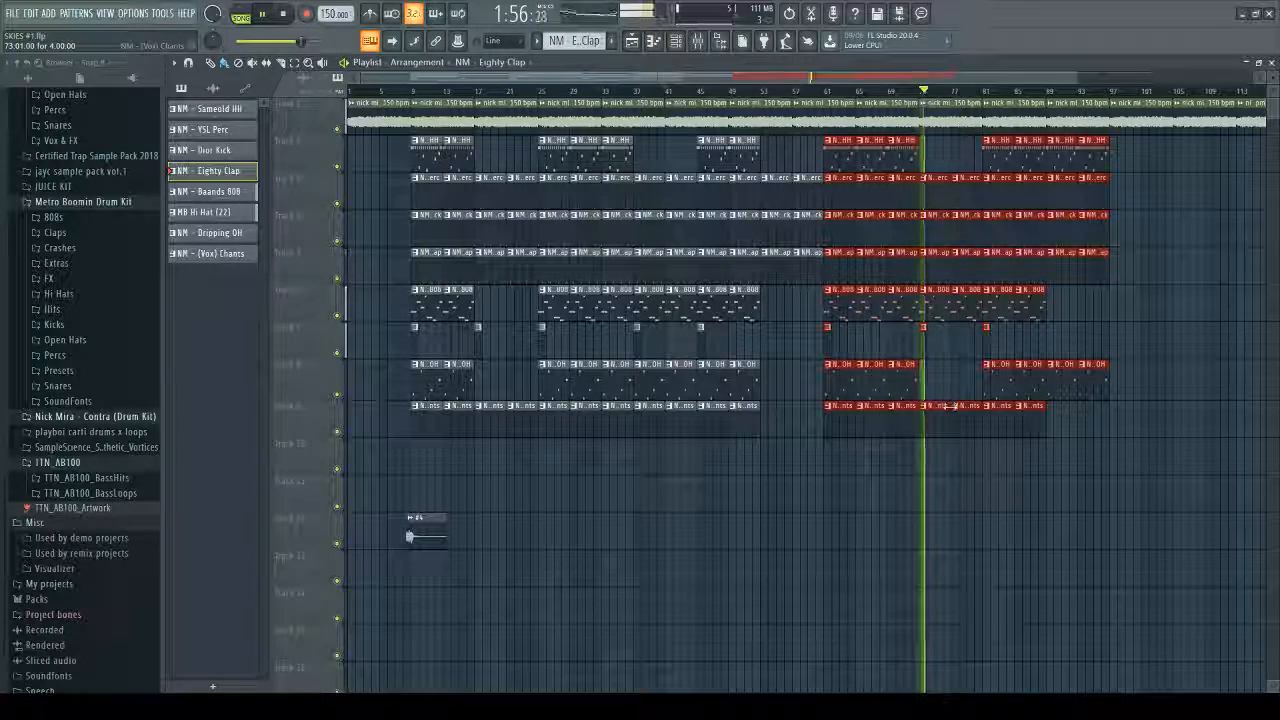
right_click(923, 354)
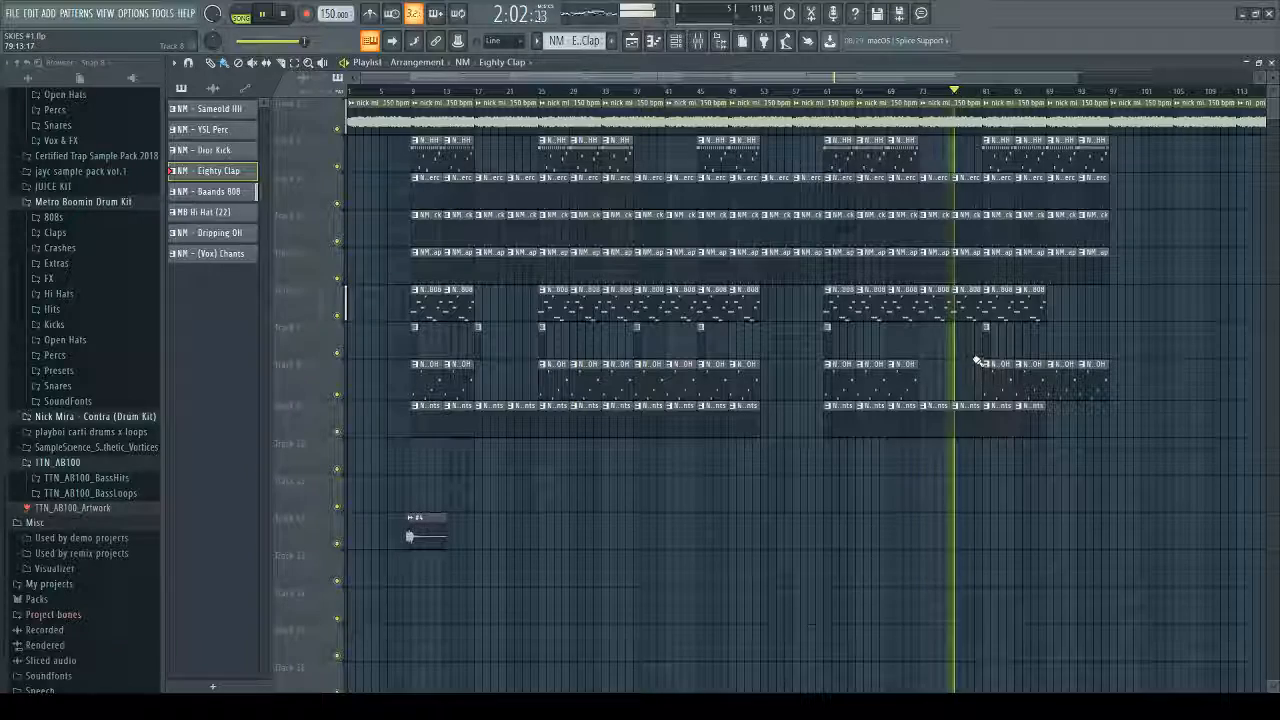
left_click(1038, 427)
left_click(1058, 424)
left_click_drag(1076, 424, 1066, 423)
right_click(1065, 424)
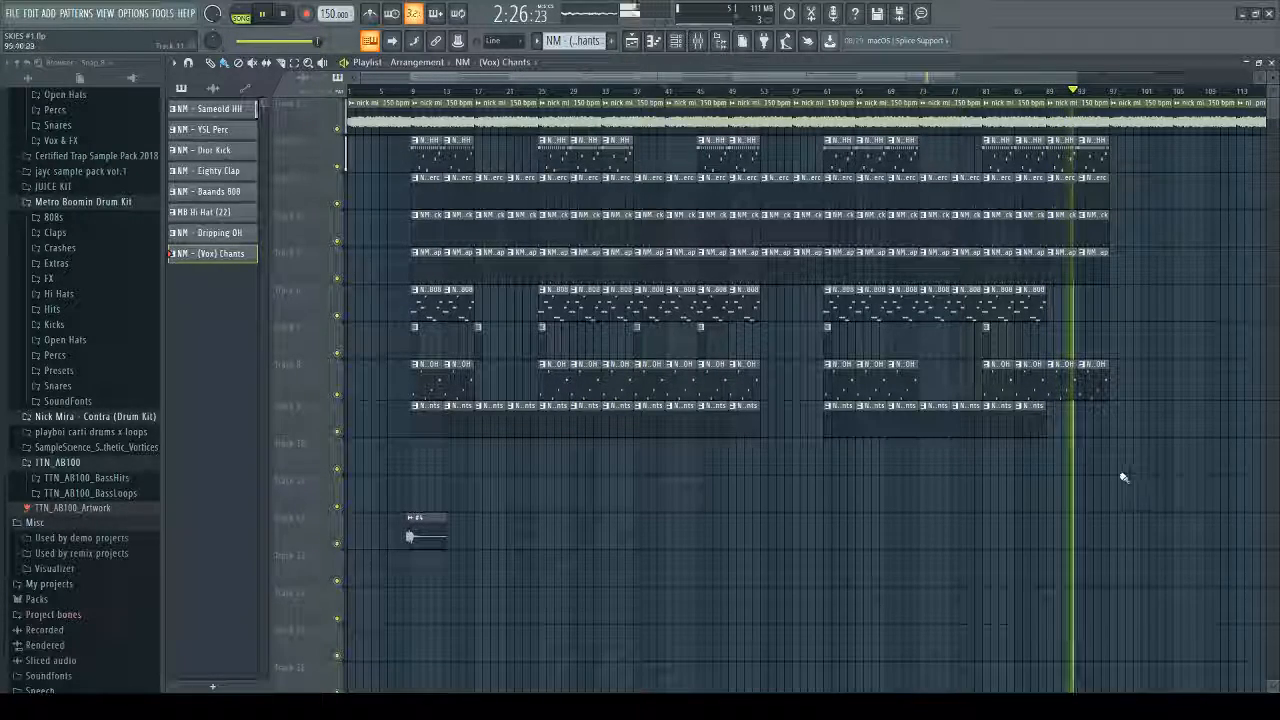
Step: Review the end of the drum arrangement around bar 97 against the length of the melody loop and stop playback
scroll(1190, 448, "up", 2)
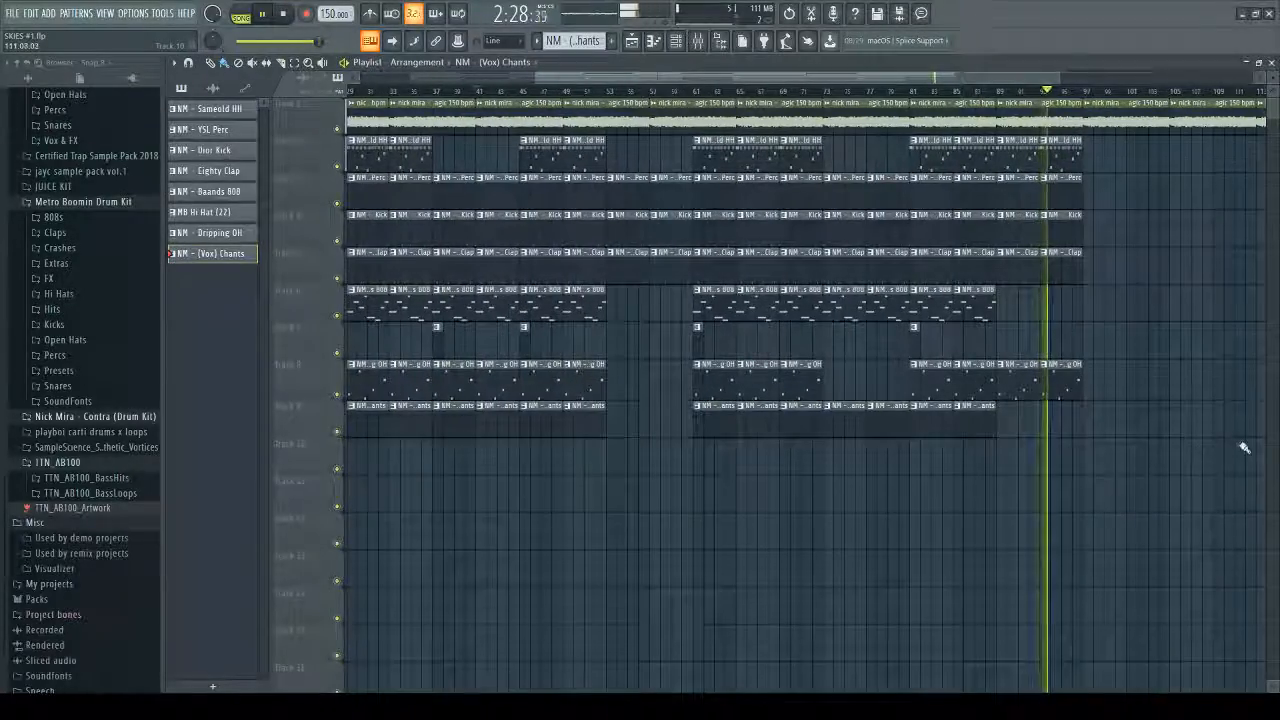
scroll(1243, 440, "down", 2)
scroll(1200, 375, "down", 1)
left_click_drag(931, 83, 1088, 97)
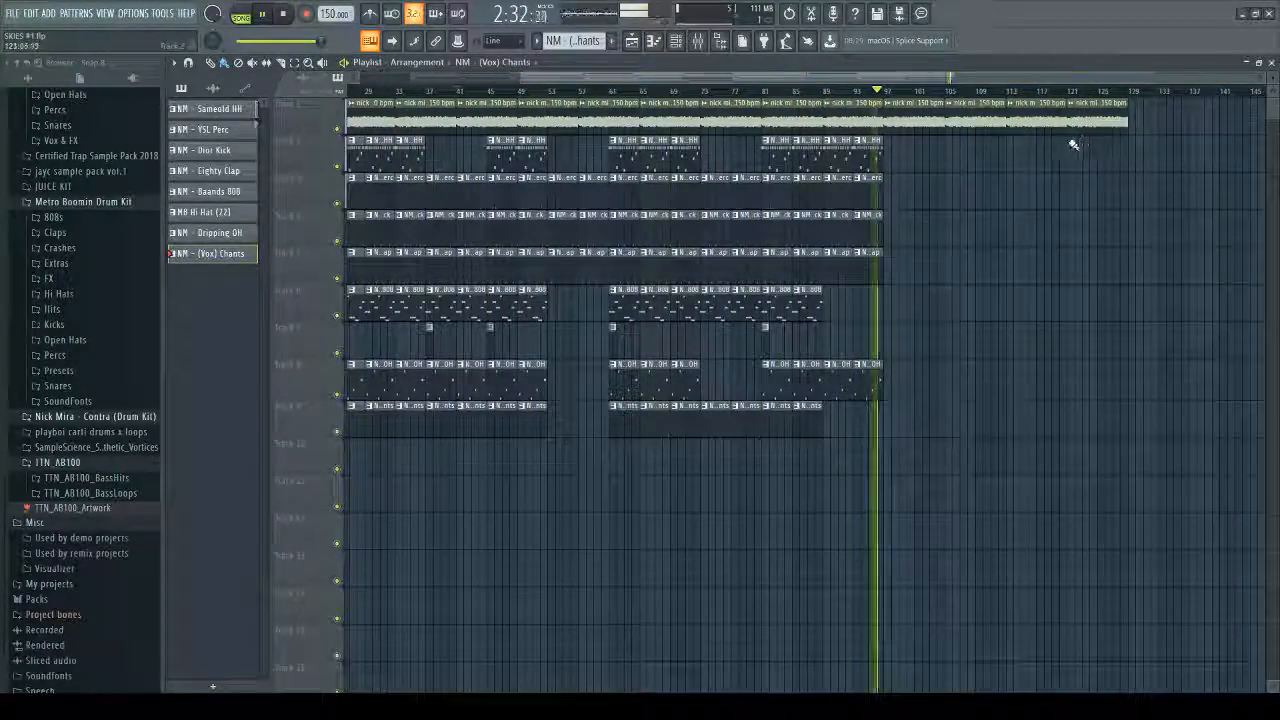
key("space")
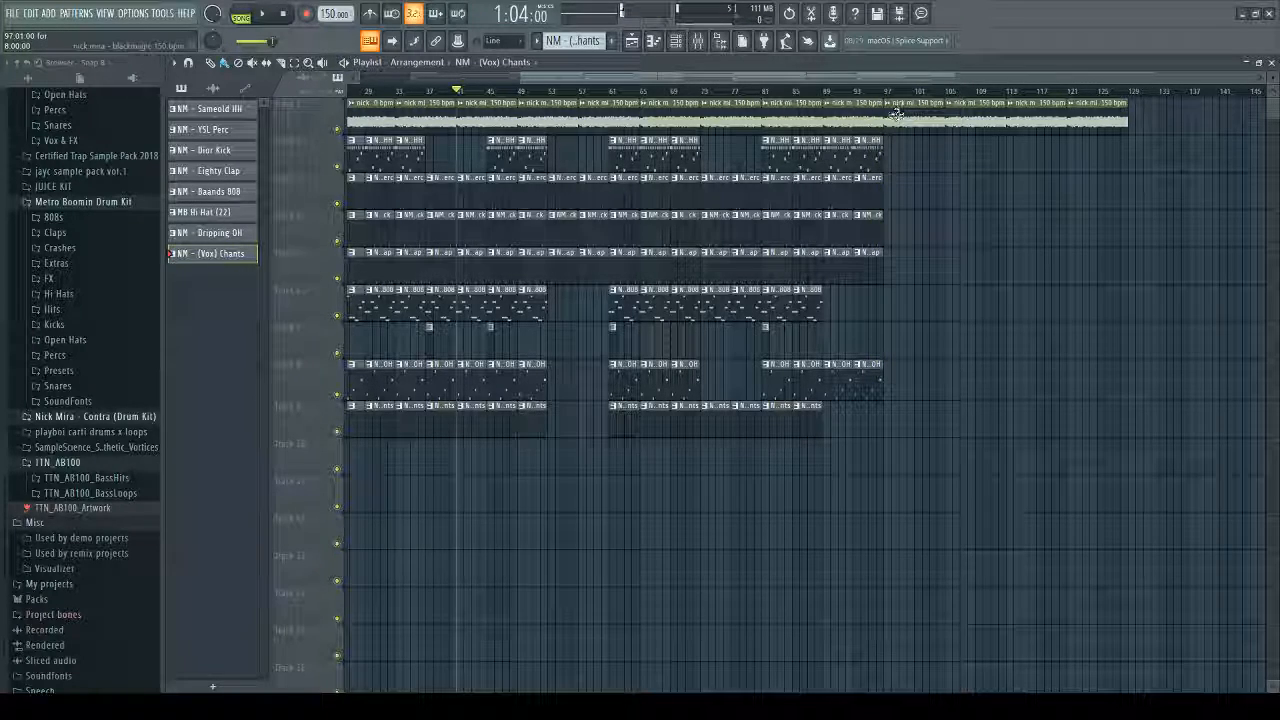
left_click(935, 115)
mouse_move(932, 188)
left_mouse_down()
mouse_move(1020, 245)
mouse_move(1106, 189)
left_mouse_up()
right_click(1100, 190)
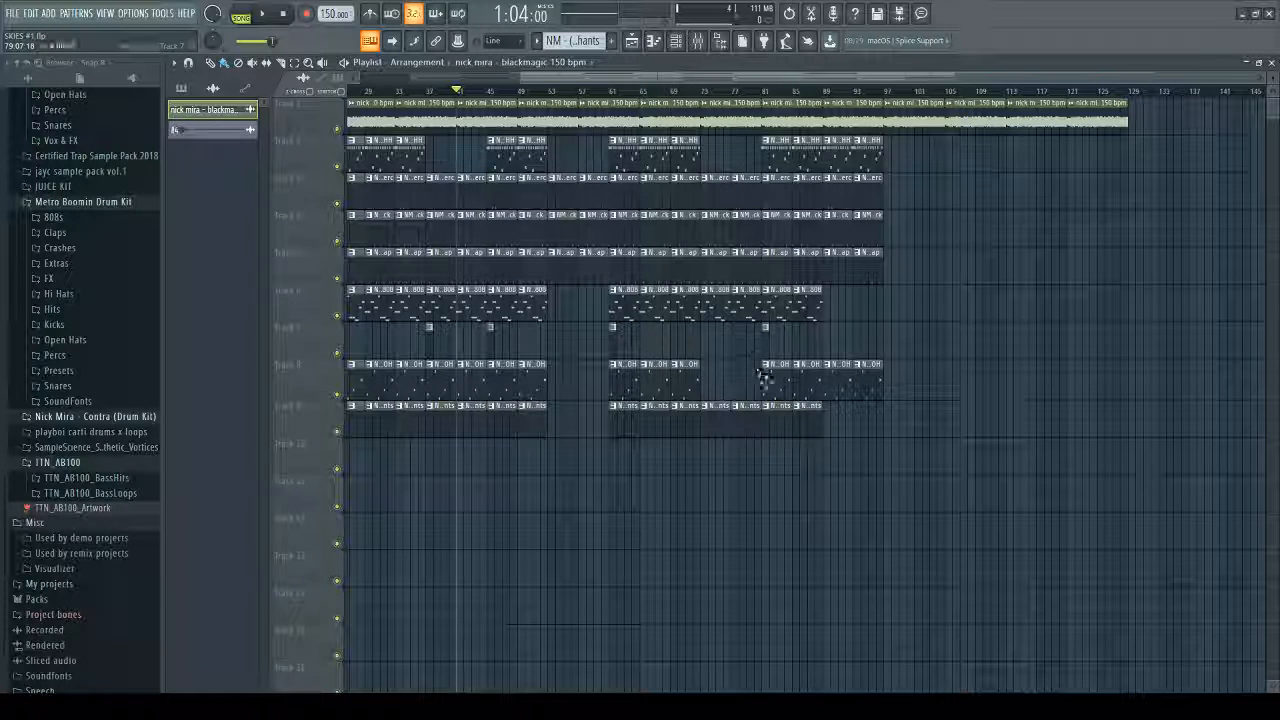
Step: Copy the full set of drum clips at bar 81 to bars 97 and 101
left_click_drag(777, 465, 777, 262)
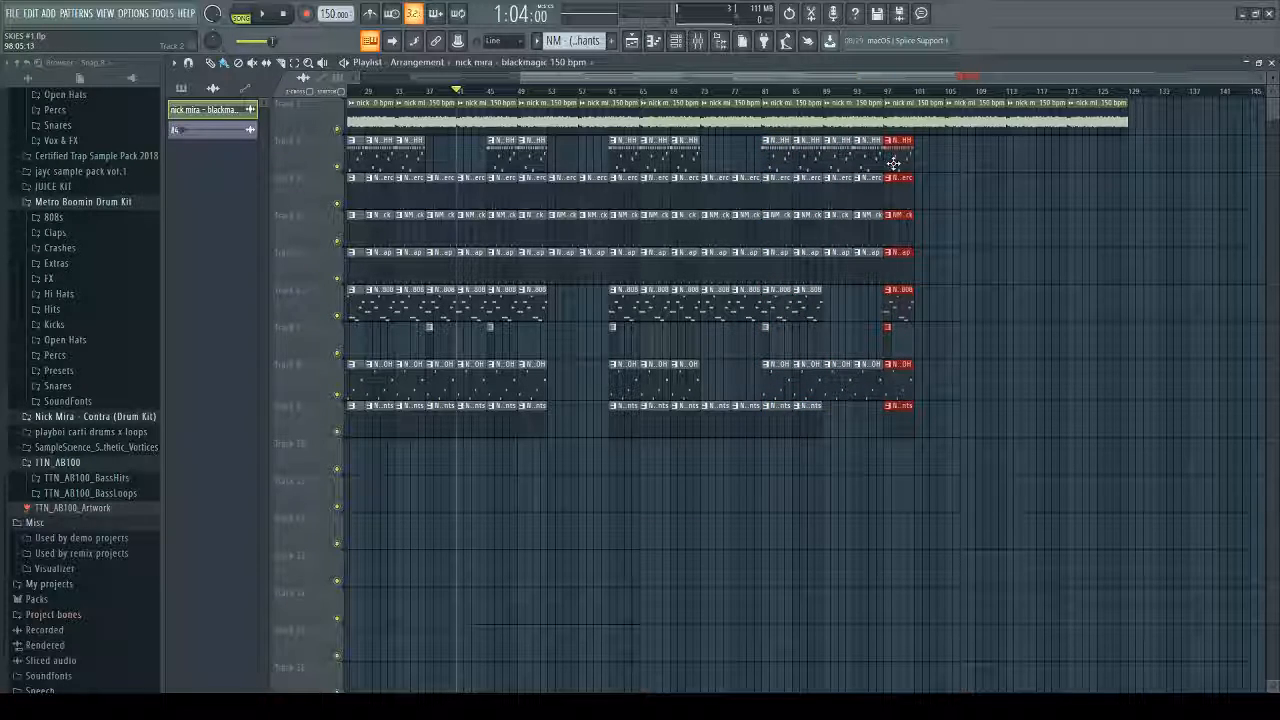
left_click_drag(926, 545, 892, 262)
left_click_drag(890, 195, 905, 152)
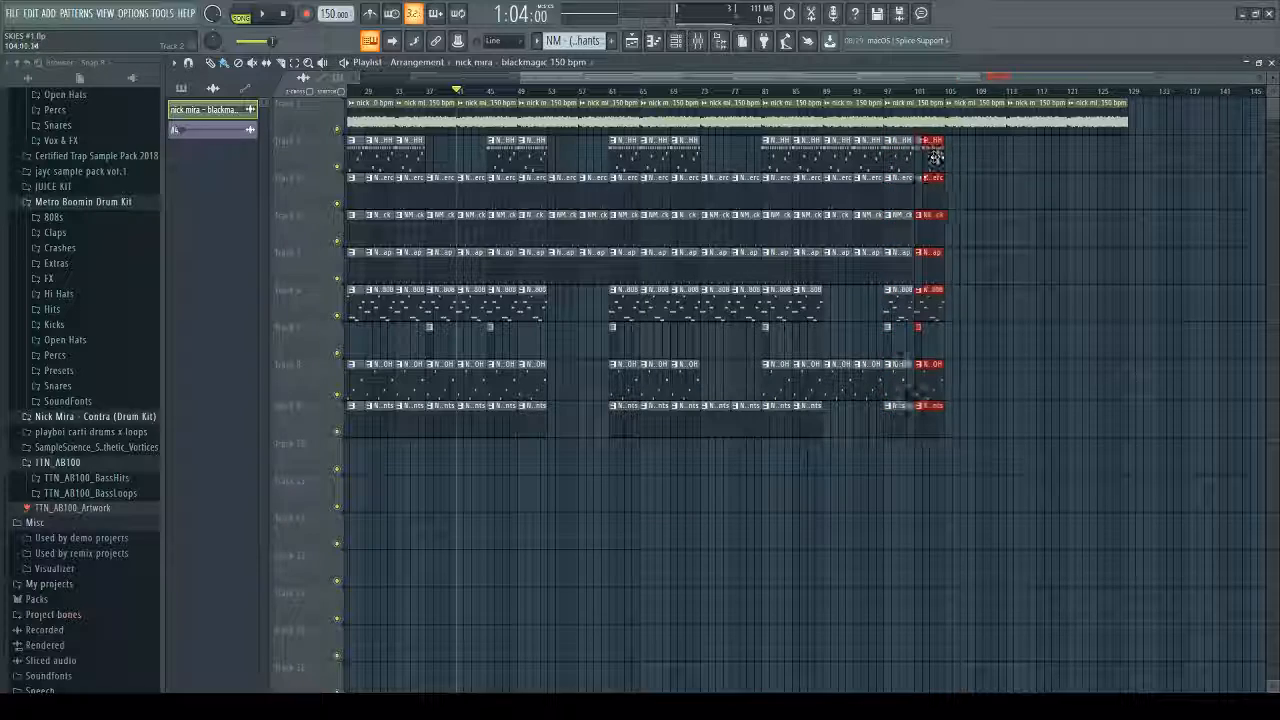
Step: Select the drum clips at bars 97 and 101 and duplicate them to bars 105 and 109
left_click_drag(963, 512, 898, 140)
left_click_drag(948, 548, 889, 174)
key("ctrl+b")
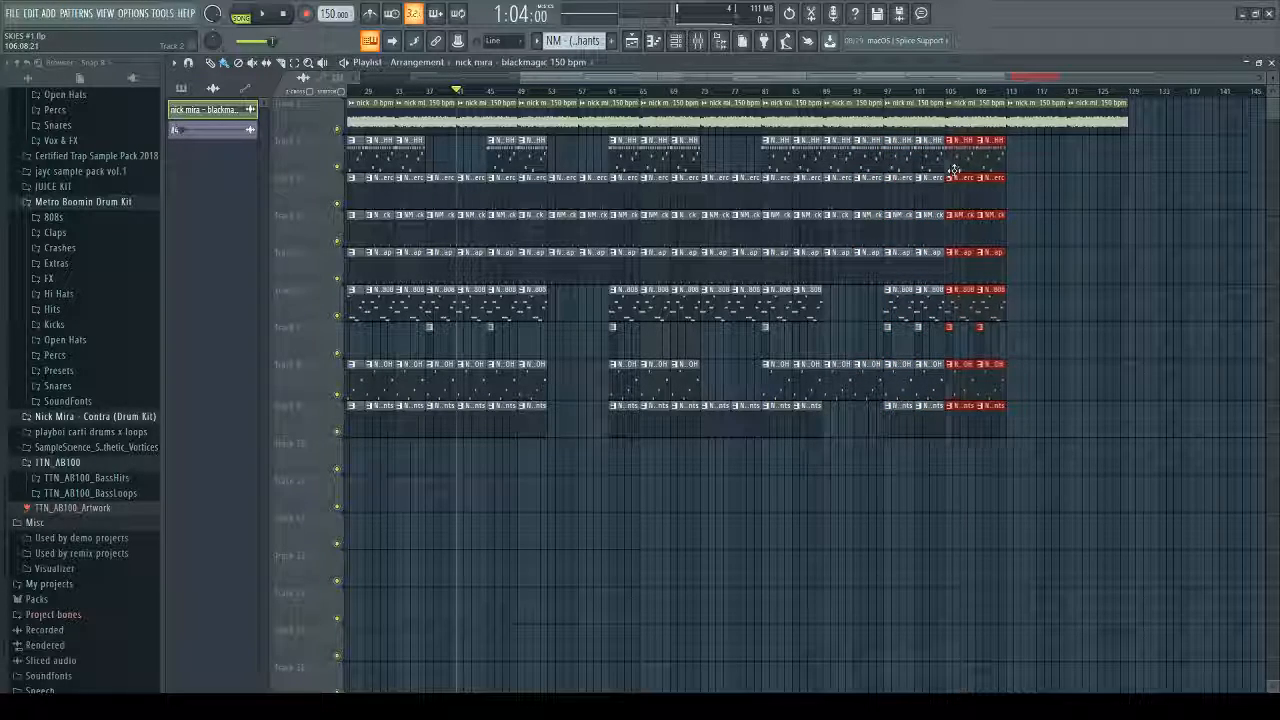
Step: Select the drum clips spanning bars 97 to 112 and duplicate them to bars 113 to 128
left_click_drag(1022, 464, 891, 160)
key("ctrl+b")
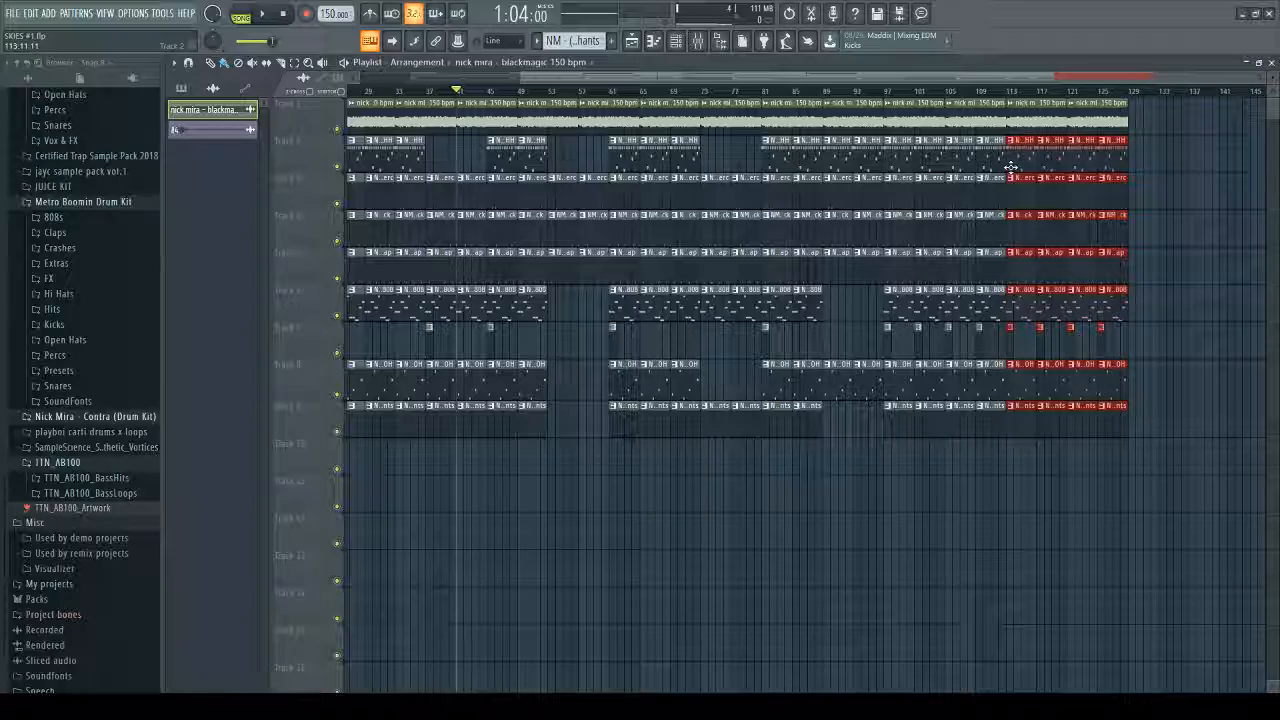
left_click(830, 433)
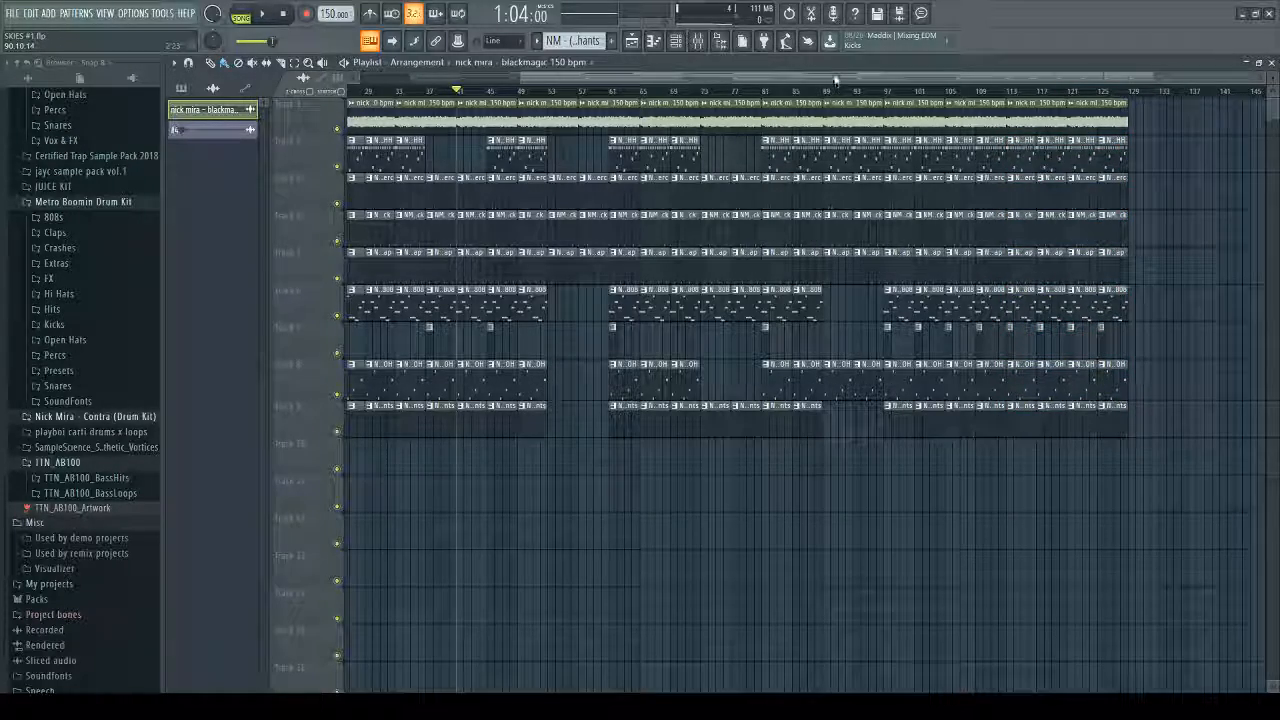
Step: Play from about bar 95, then delete the Baands 808 clip at bar 97 and the MB Hi Hat (22) clips from bar 105 to 121
left_click_drag(836, 81, 589, 83)
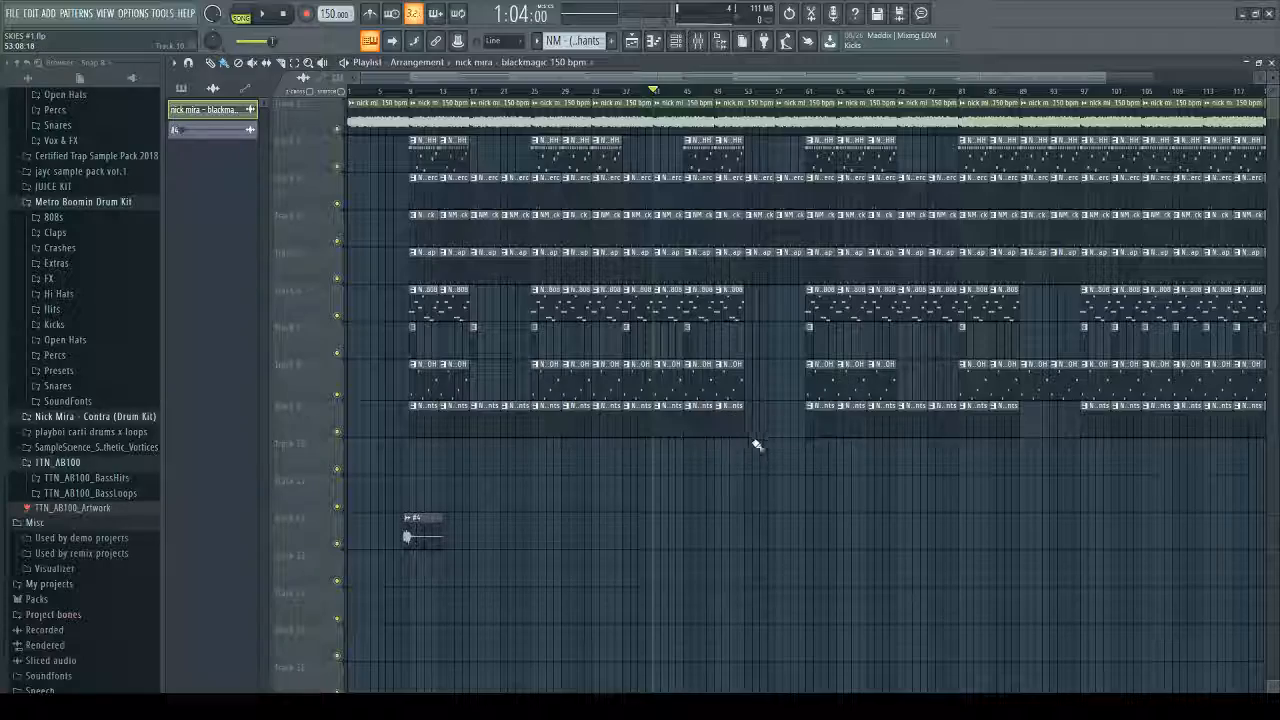
scroll(894, 443, "down", 3)
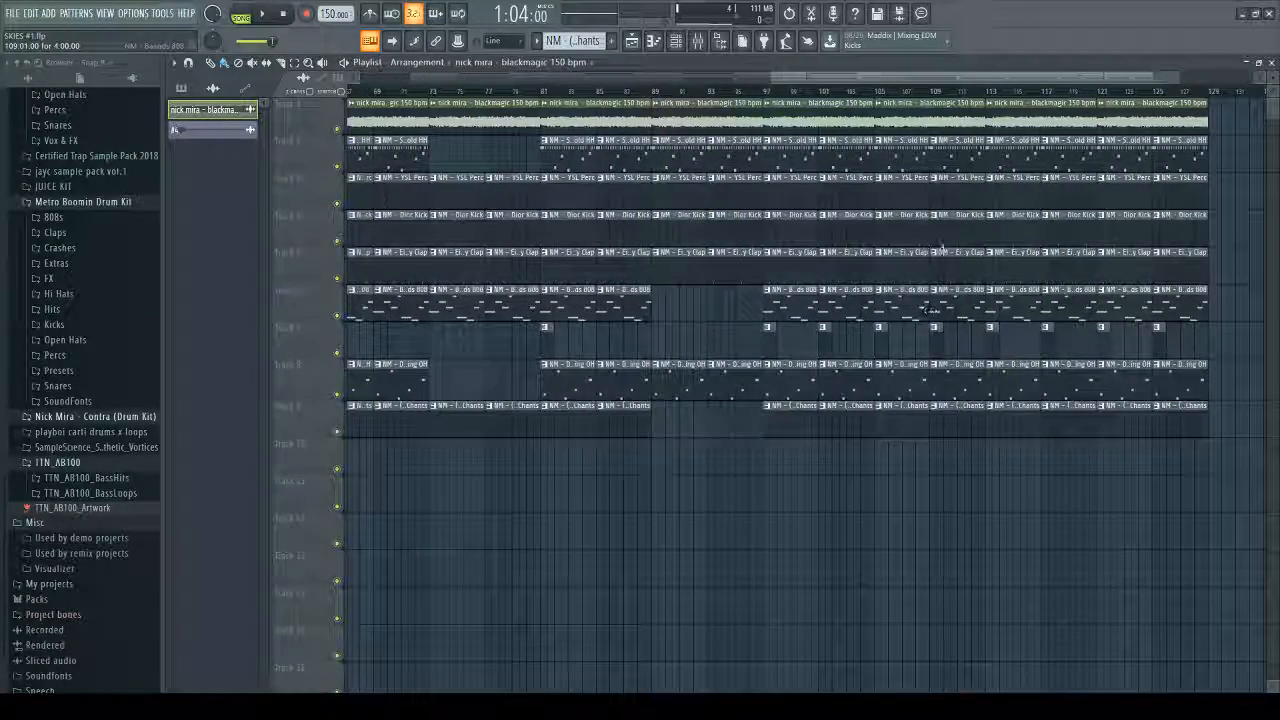
left_click(743, 92)
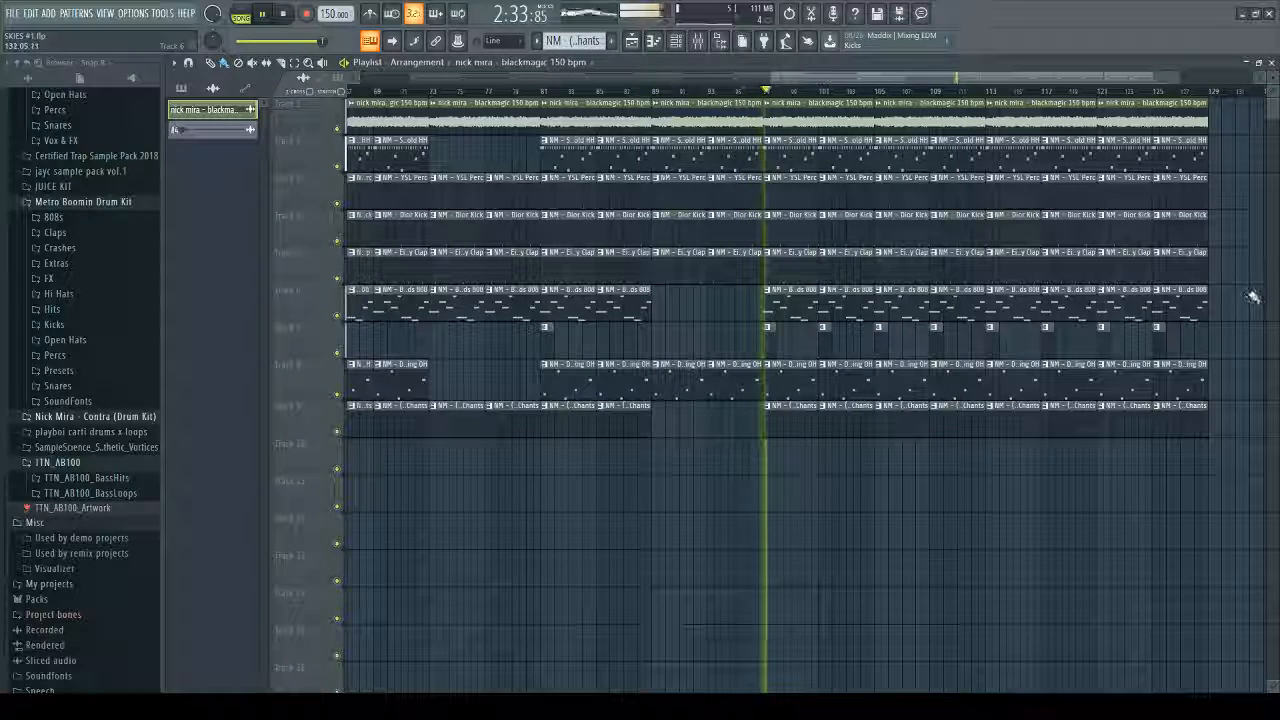
key("space")
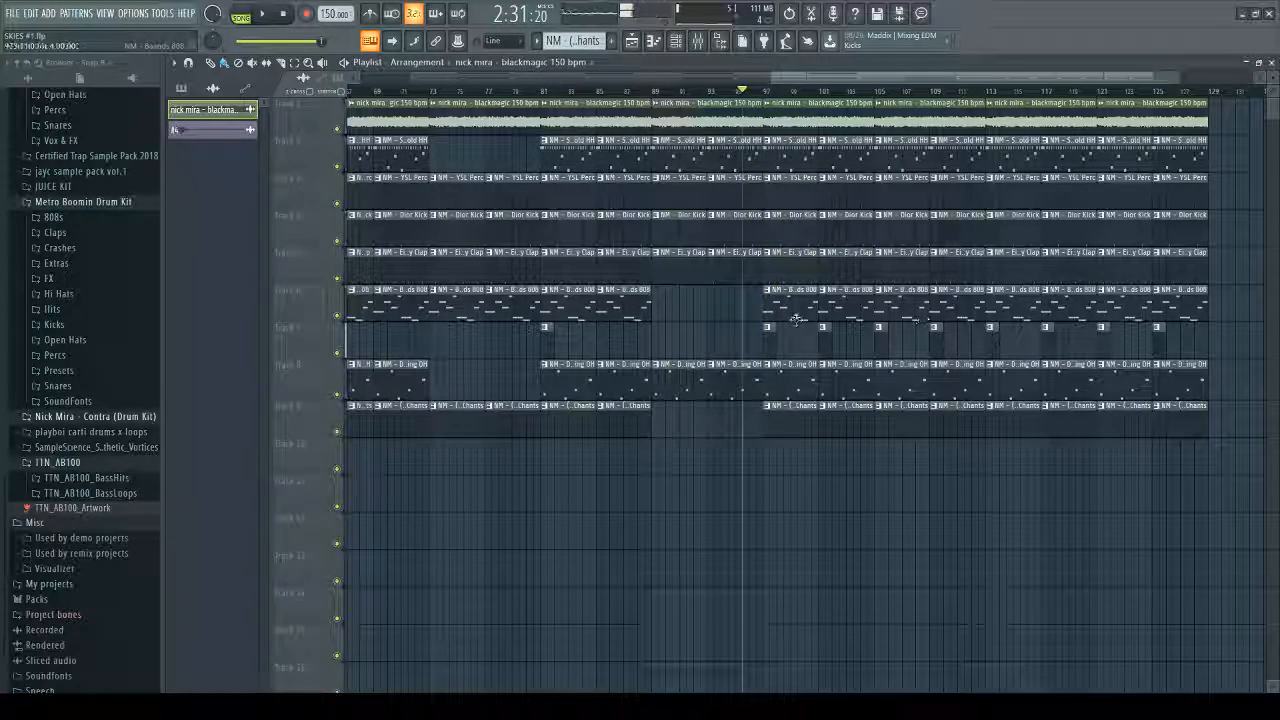
right_click(794, 305)
key("space")
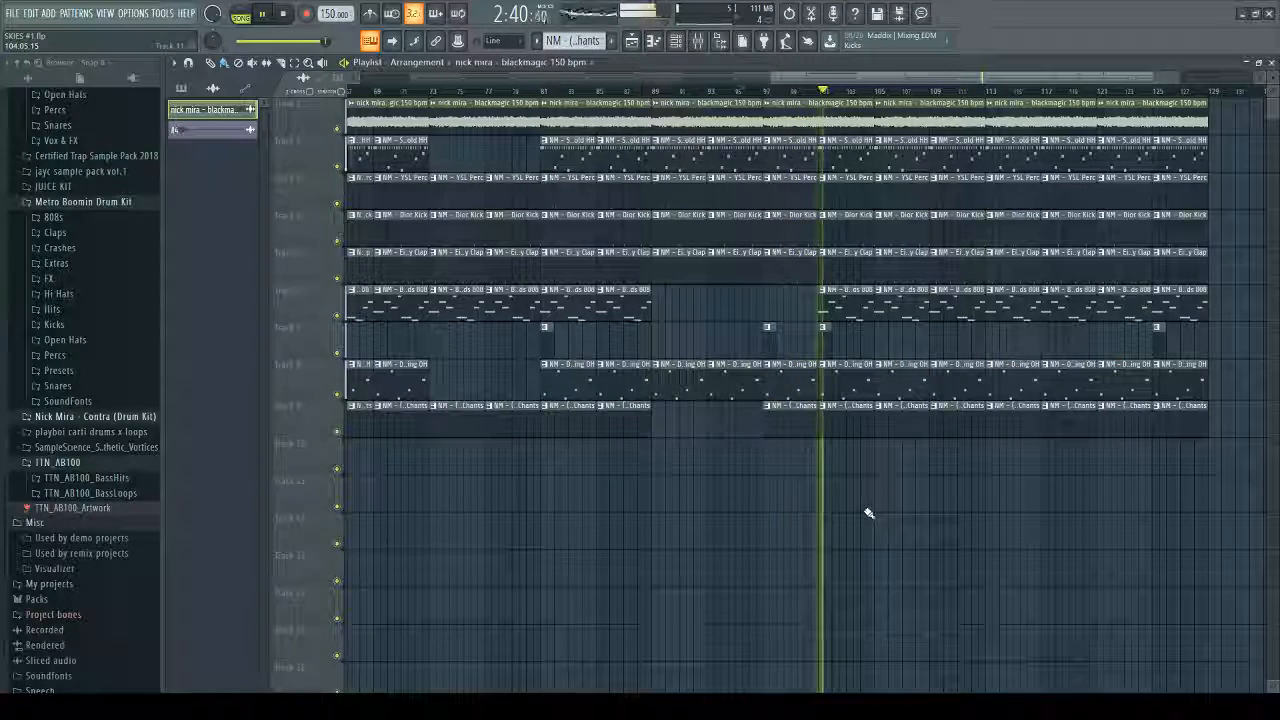
Step: Play from just before bar 89, place a Baands 808 clip back at bar 97 and stop playback
key("space")
left_click(645, 92)
key("space")
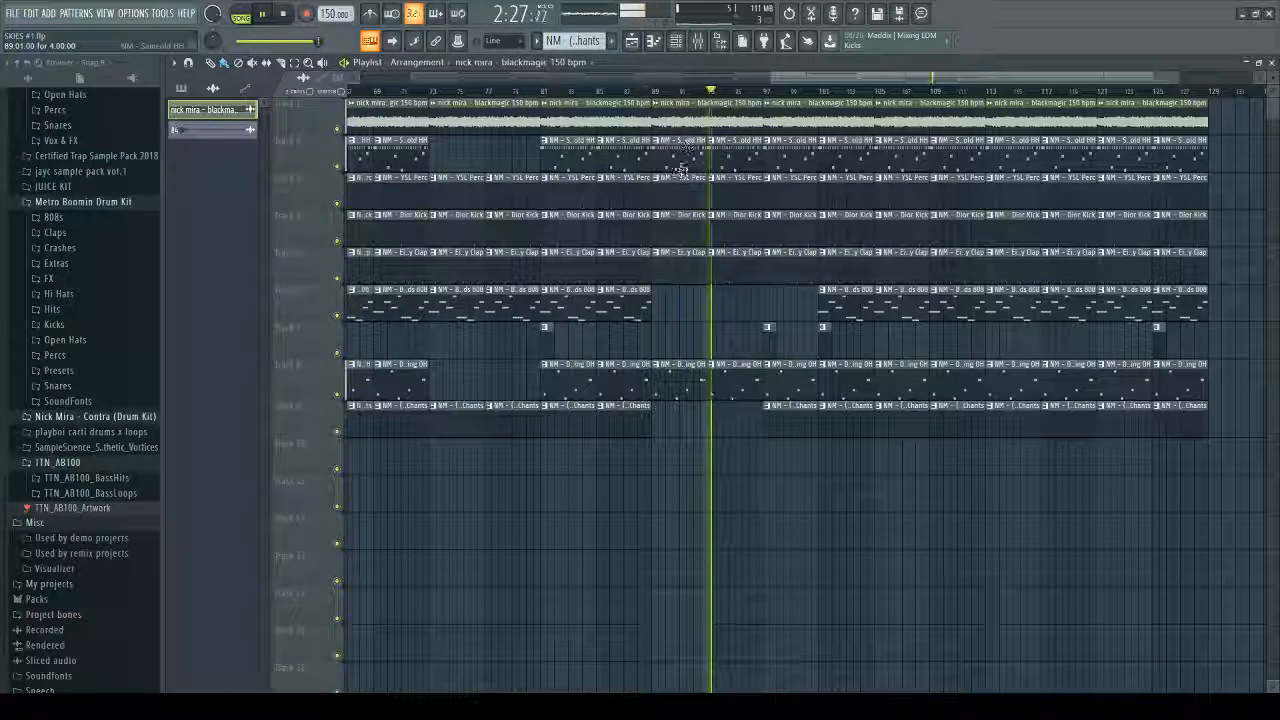
left_click(833, 299)
left_click(773, 306)
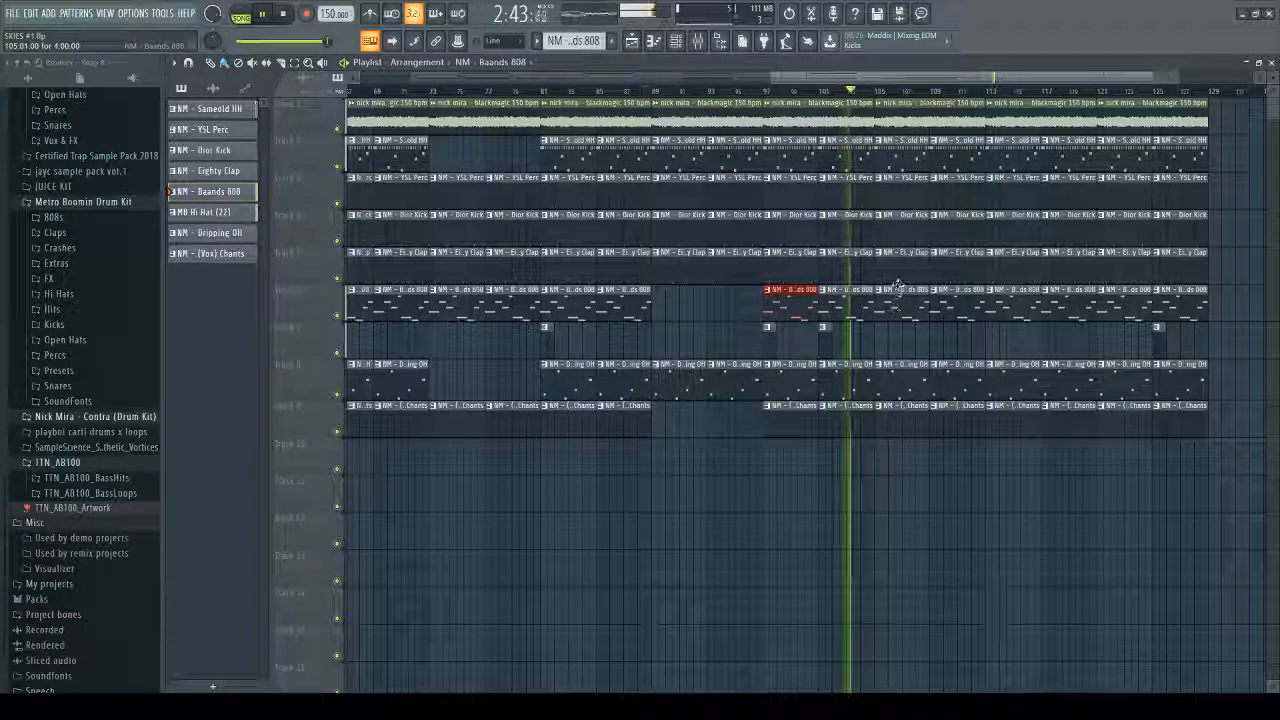
key("space")
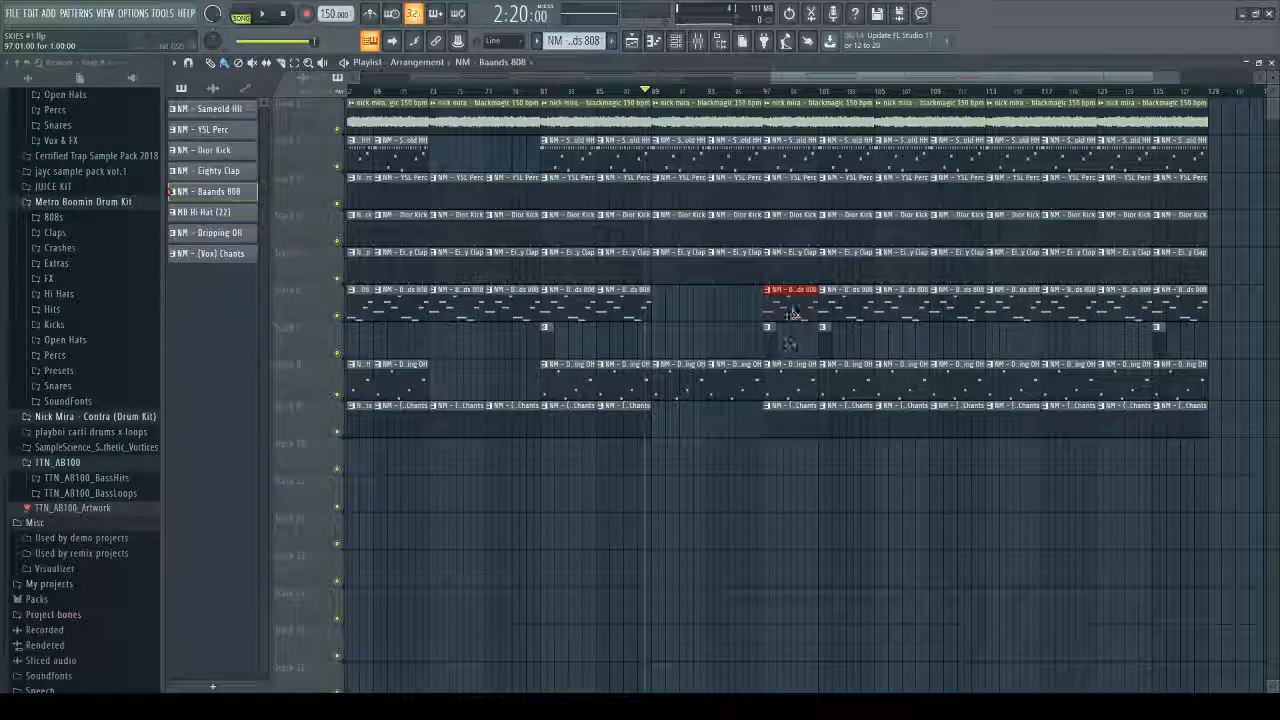
left_click_drag(913, 511, 977, 135)
left_click_drag(977, 226, 990, 140)
left_click_drag(1064, 474, 1116, 128)
left_click_drag(1186, 158, 1186, 156)
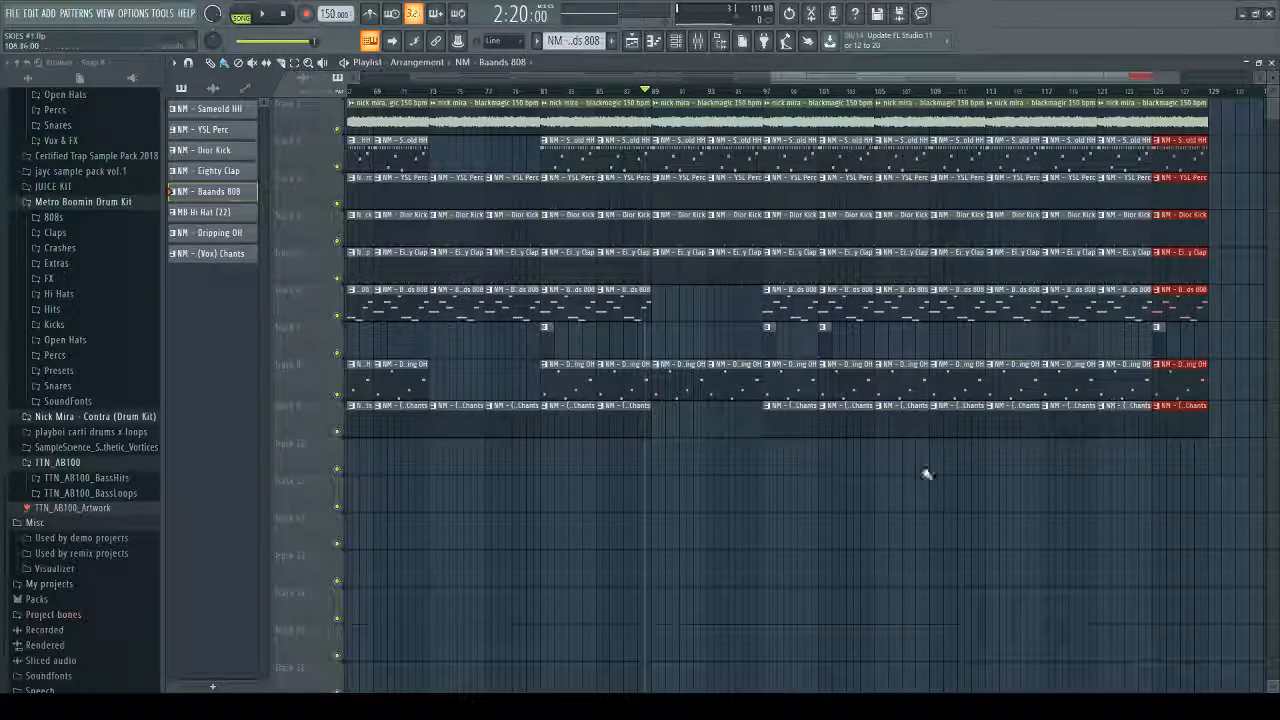
left_click(842, 494, "ctrl")
Step: Play briefly from bar 71 and delete the Baands 808, Dripping OH, (Vox) Chants and Sameold HH clips at bars 105 and 109
scroll(520, 420, "down", 3)
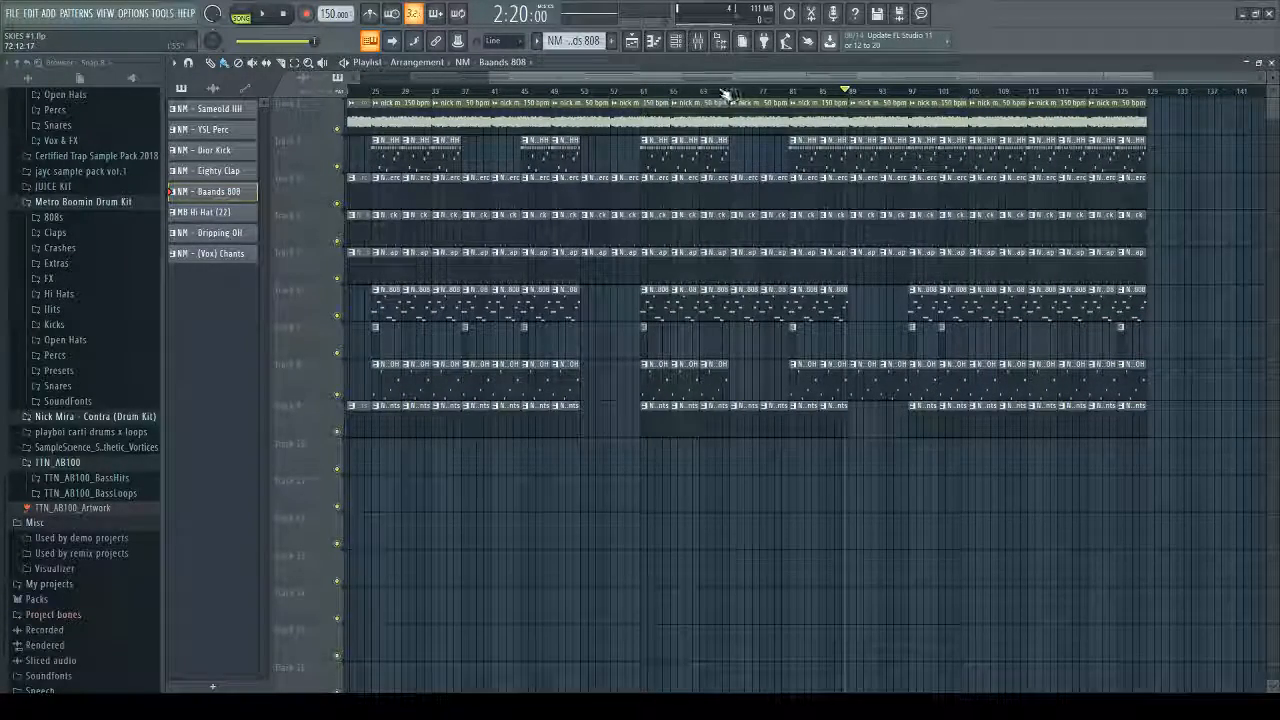
left_click(720, 93)
key("space")
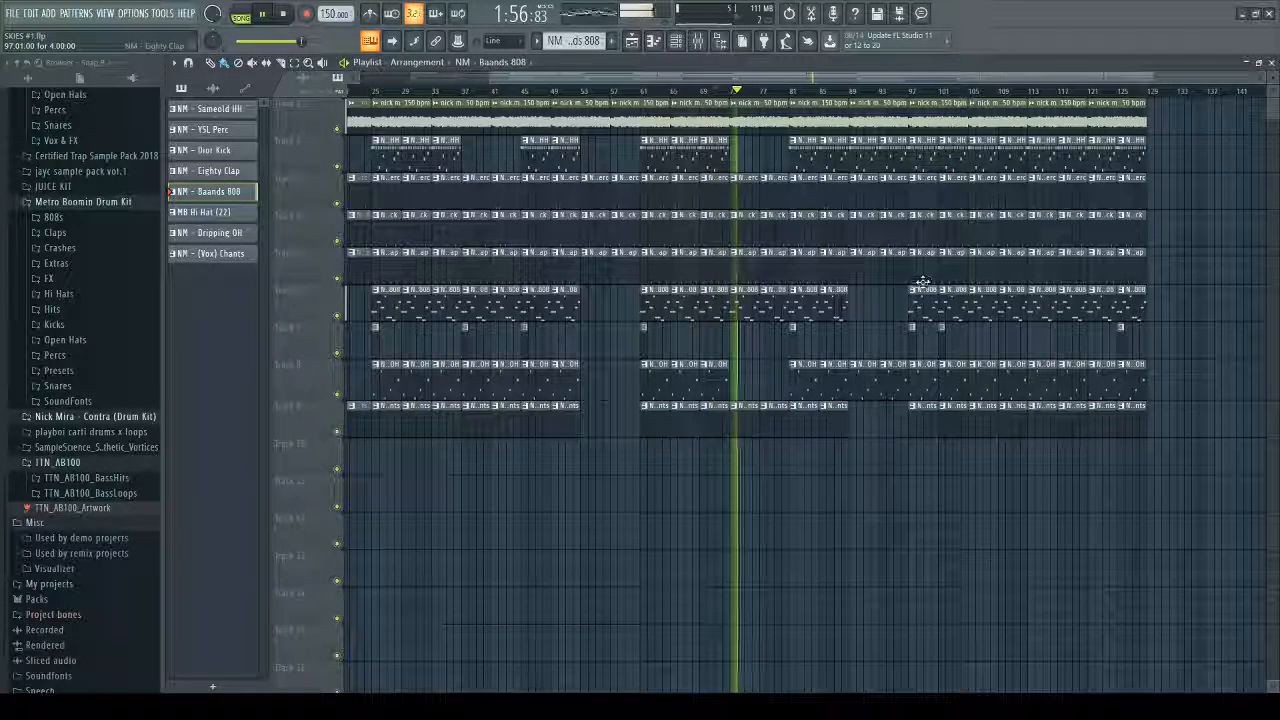
key("space")
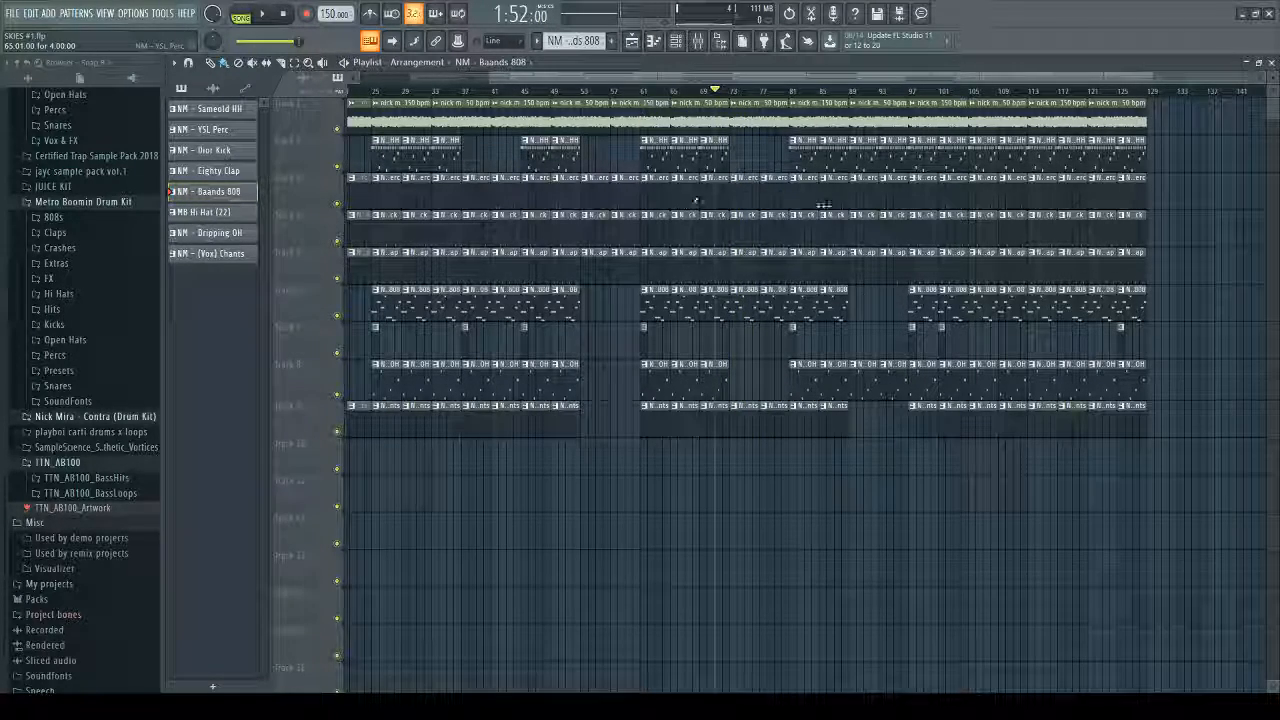
right_click(987, 298)
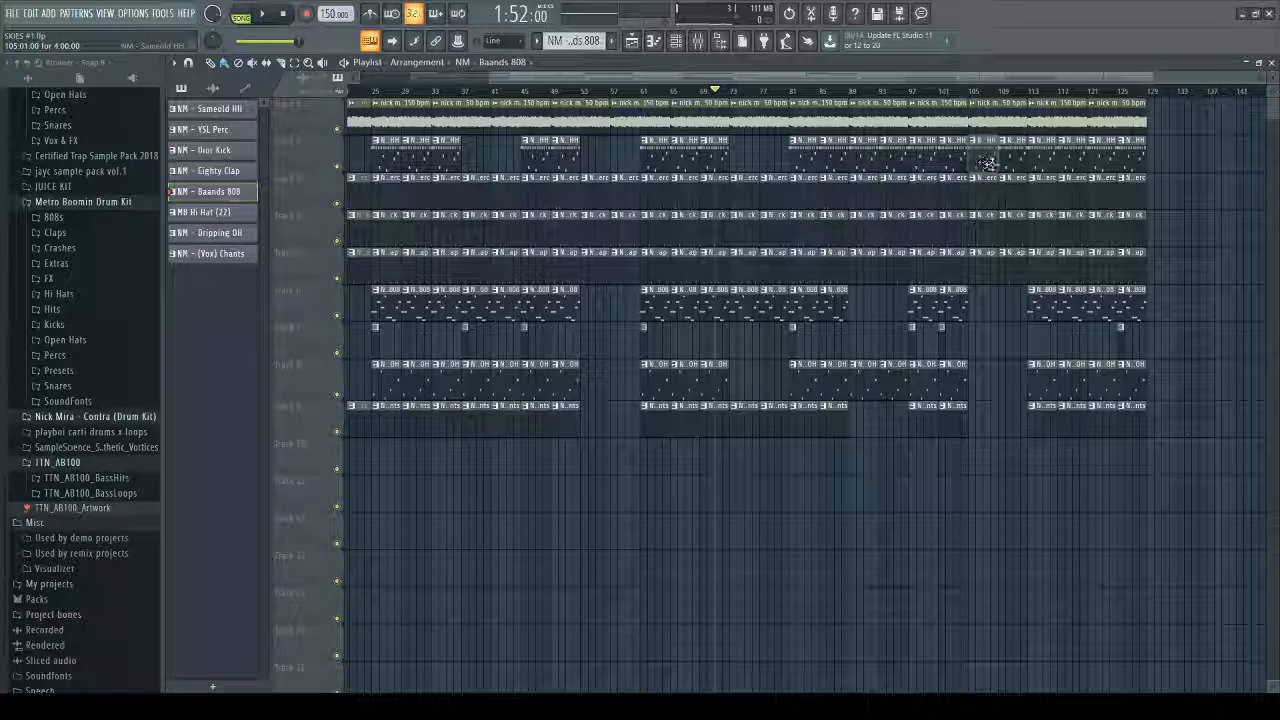
right_click(990, 162)
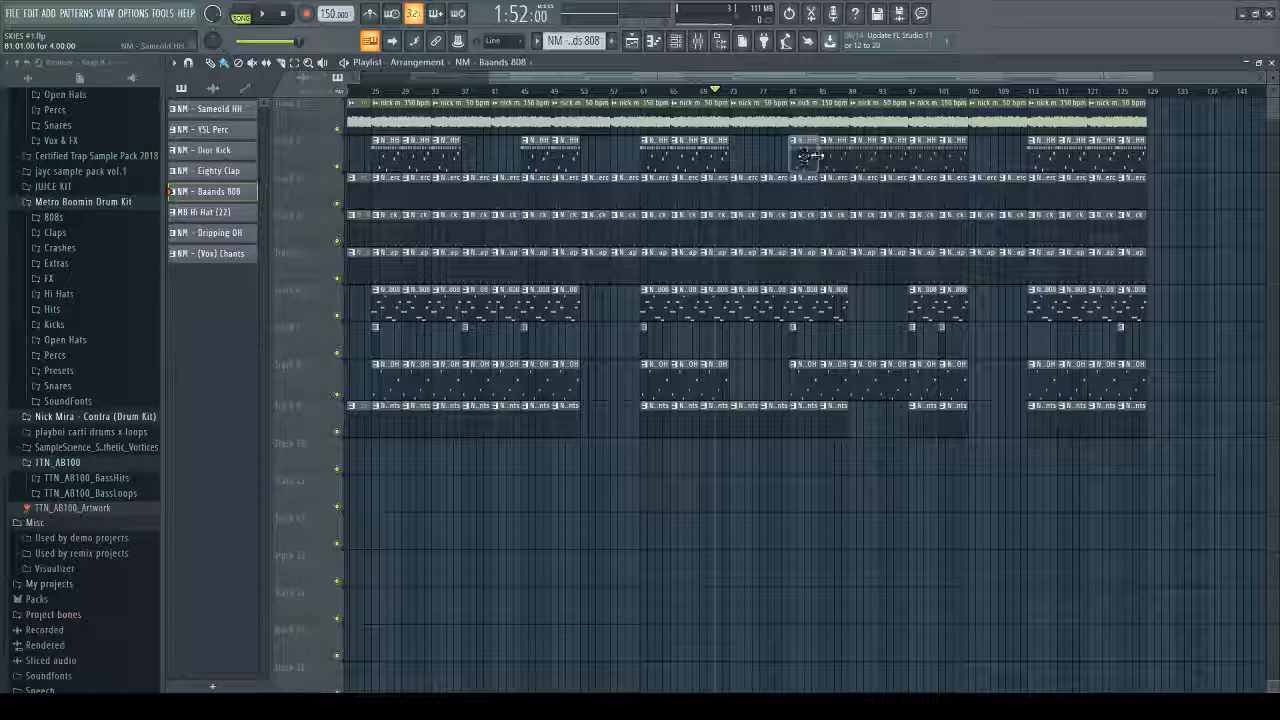
right_click(1128, 161)
right_click(707, 154)
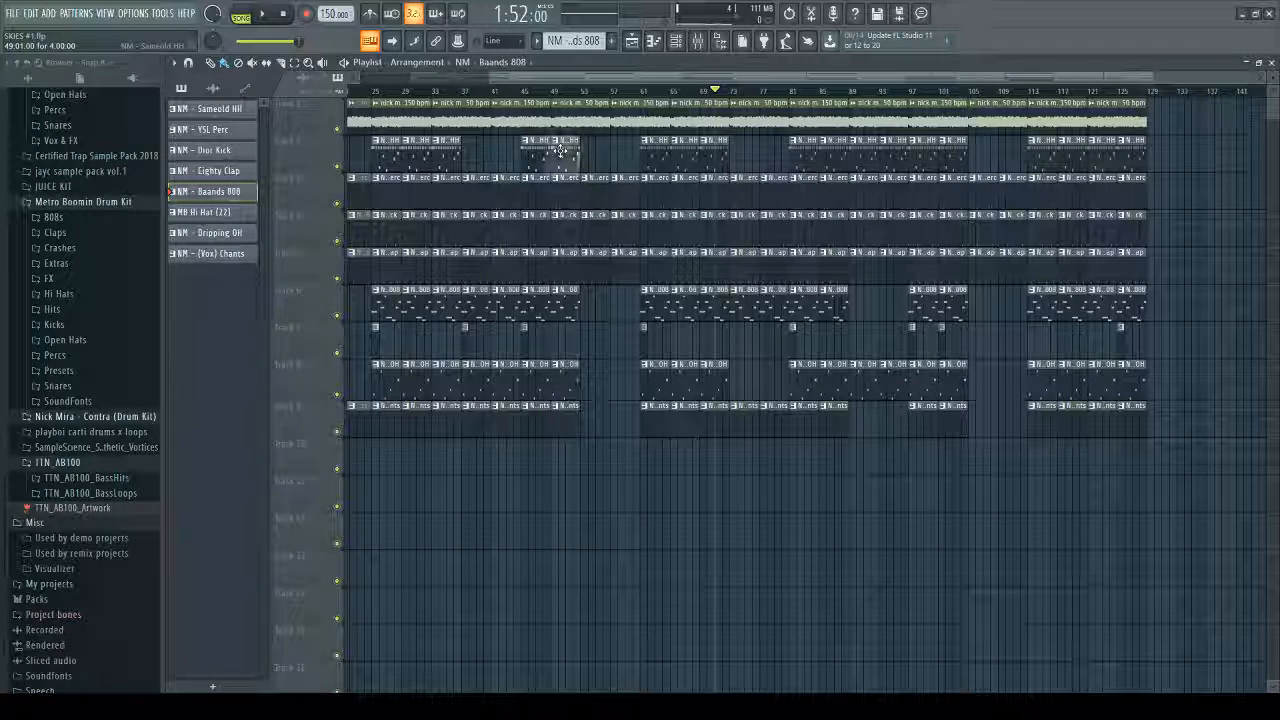
right_click(388, 155)
left_click(383, 158)
Step: Play from about bar 88 and delete the MB Hi Hat (22) clip at bar 101 and the Sameold HH, Dripping OH and (Vox) Chants clips at bar 113
left_click(946, 91)
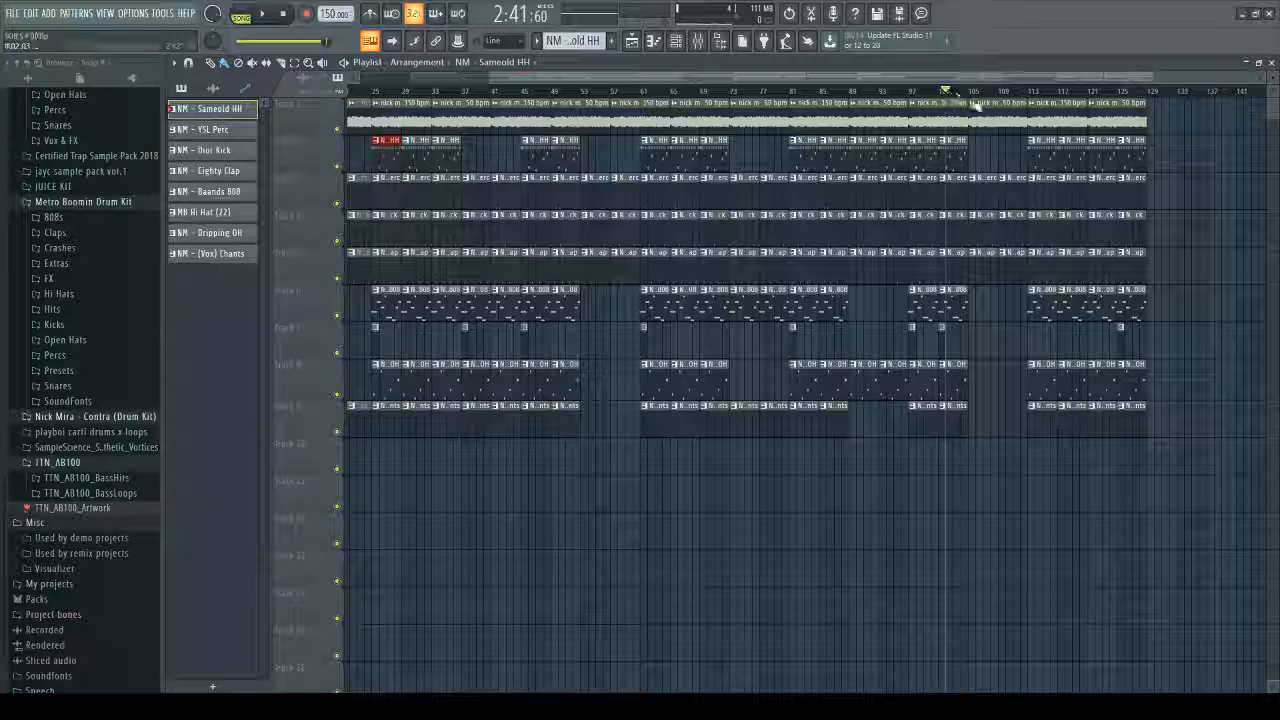
left_click(902, 93)
left_click_drag(902, 93, 848, 94)
key("space")
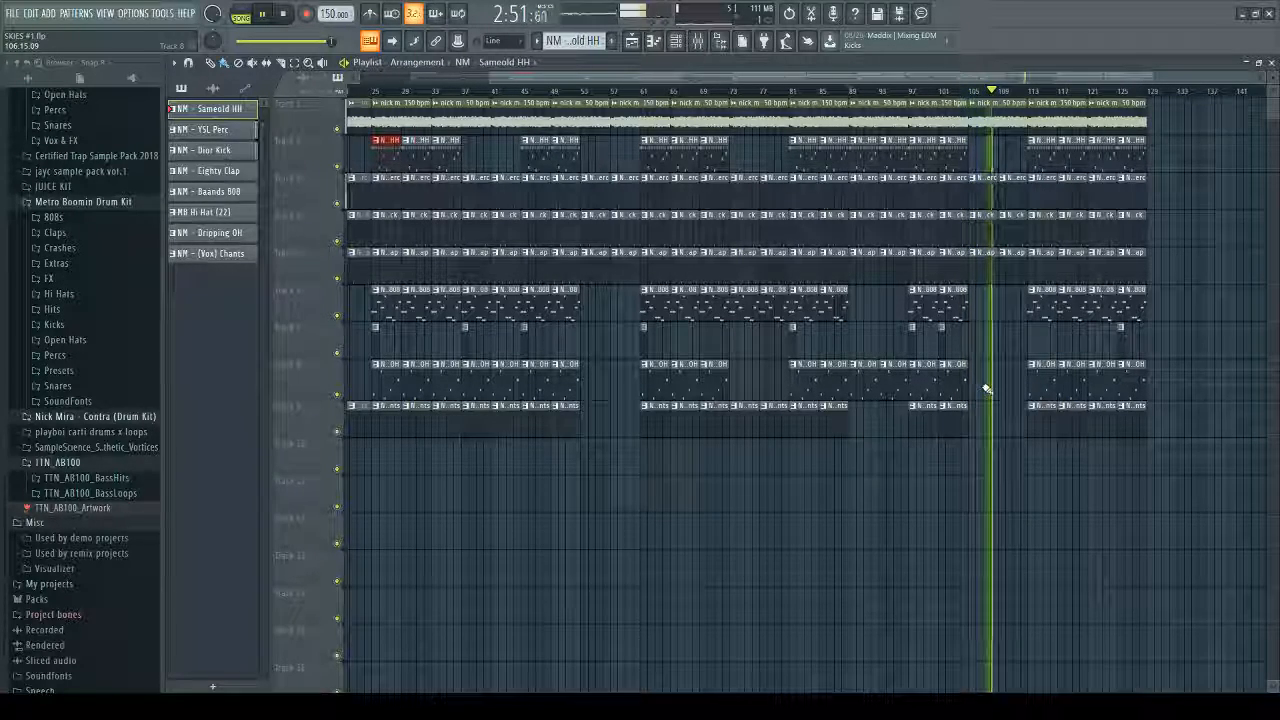
right_click(1044, 186)
left_click(1068, 190)
left_click(1036, 191)
right_click(1036, 163)
right_click(1047, 385)
right_click(1046, 422)
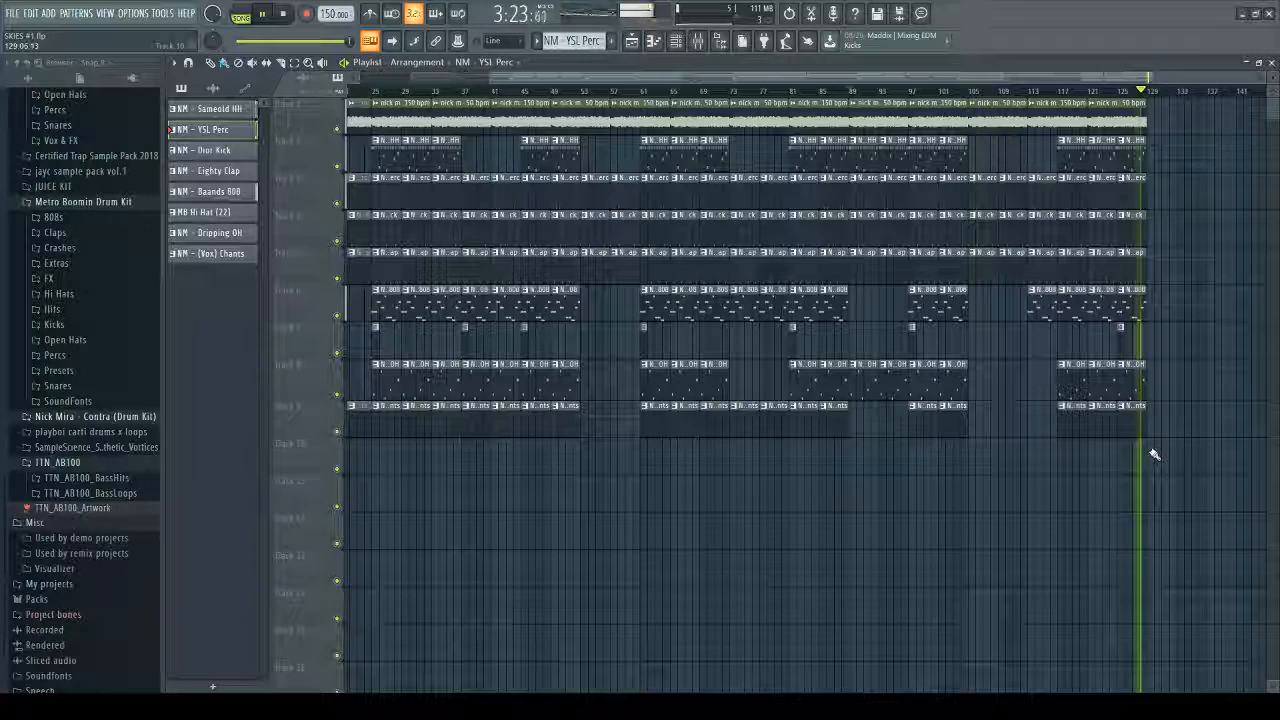
key("space")
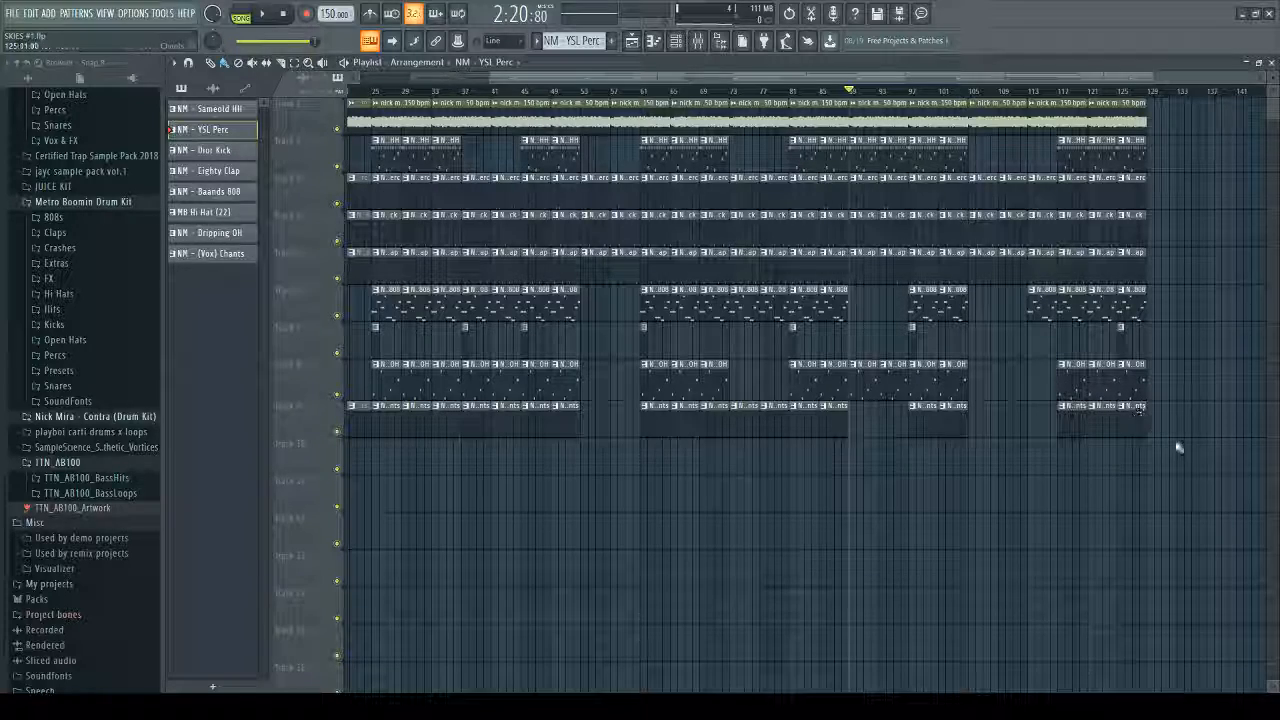
Step: Extend the melody loop and closing drum clips by eight bars to bar 137 and create a Master volume automation clip
left_click_drag(1172, 510, 1187, 144)
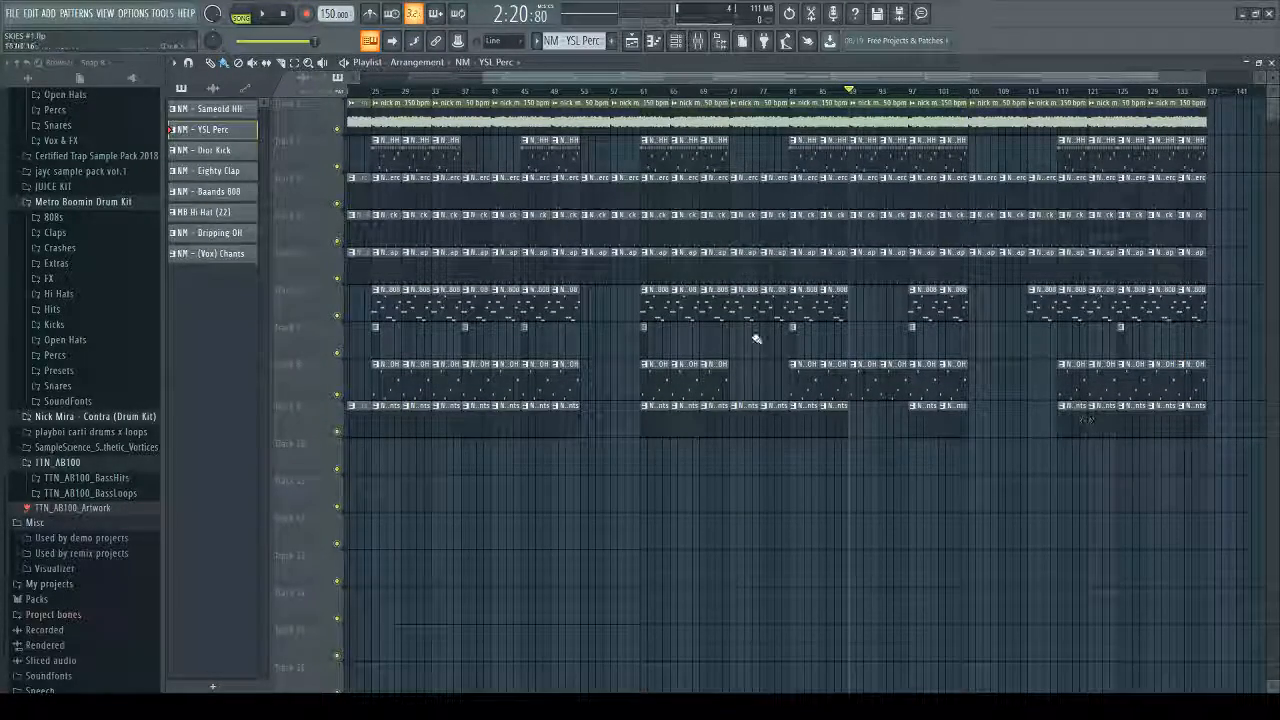
key("F9")
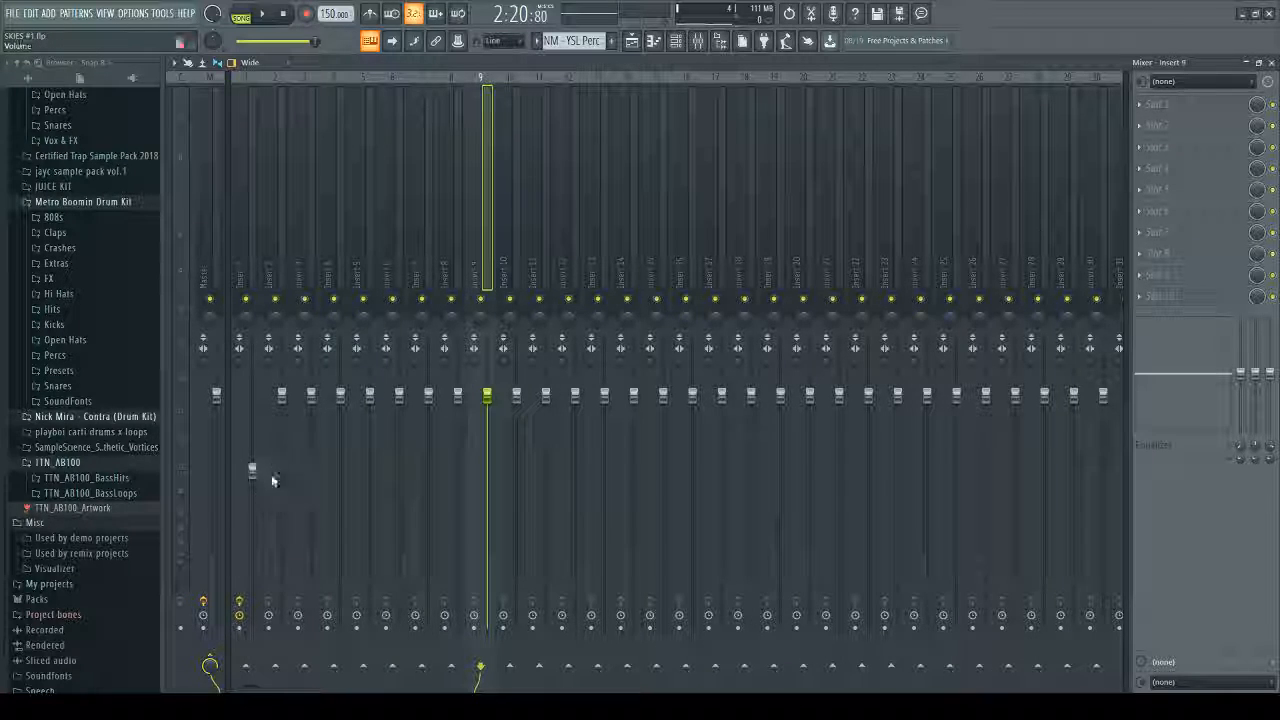
key("F9")
Step: Shape the Master volume automation into a fade-out from bar 135 down to zero at bar 137 and play it back
scroll(849, 386, "up", 5)
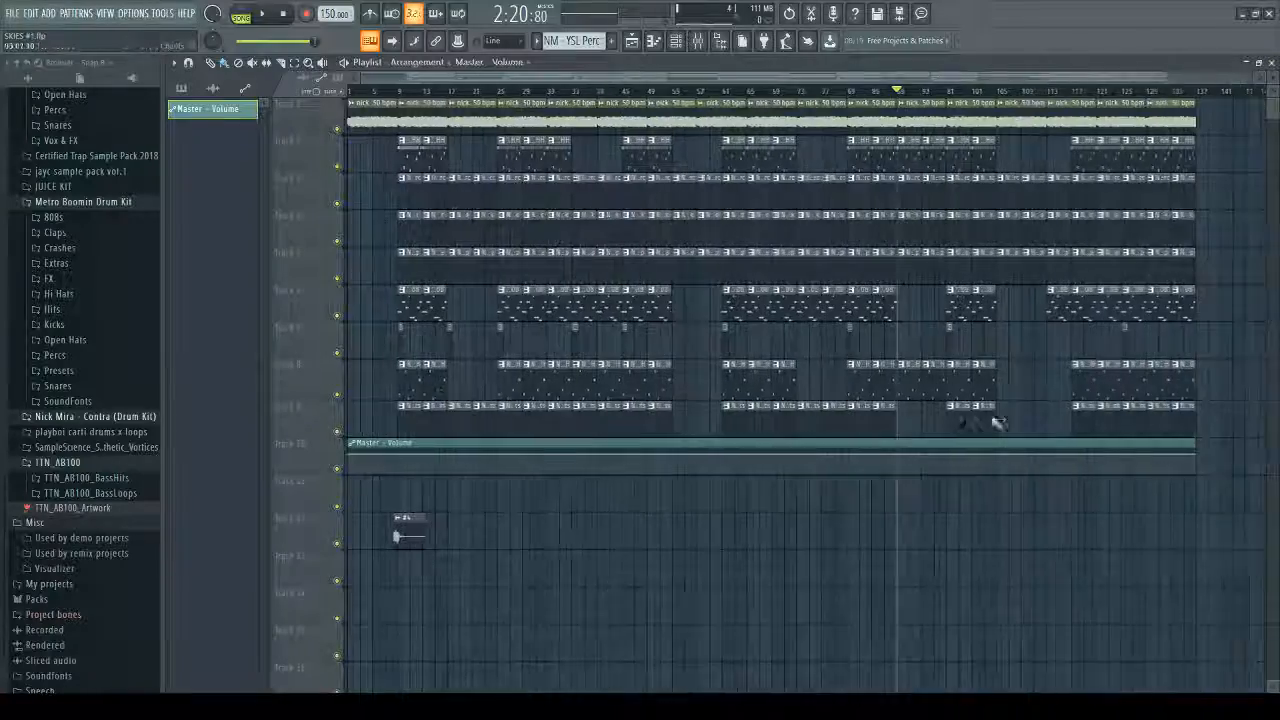
scroll(943, 459, "up", 2)
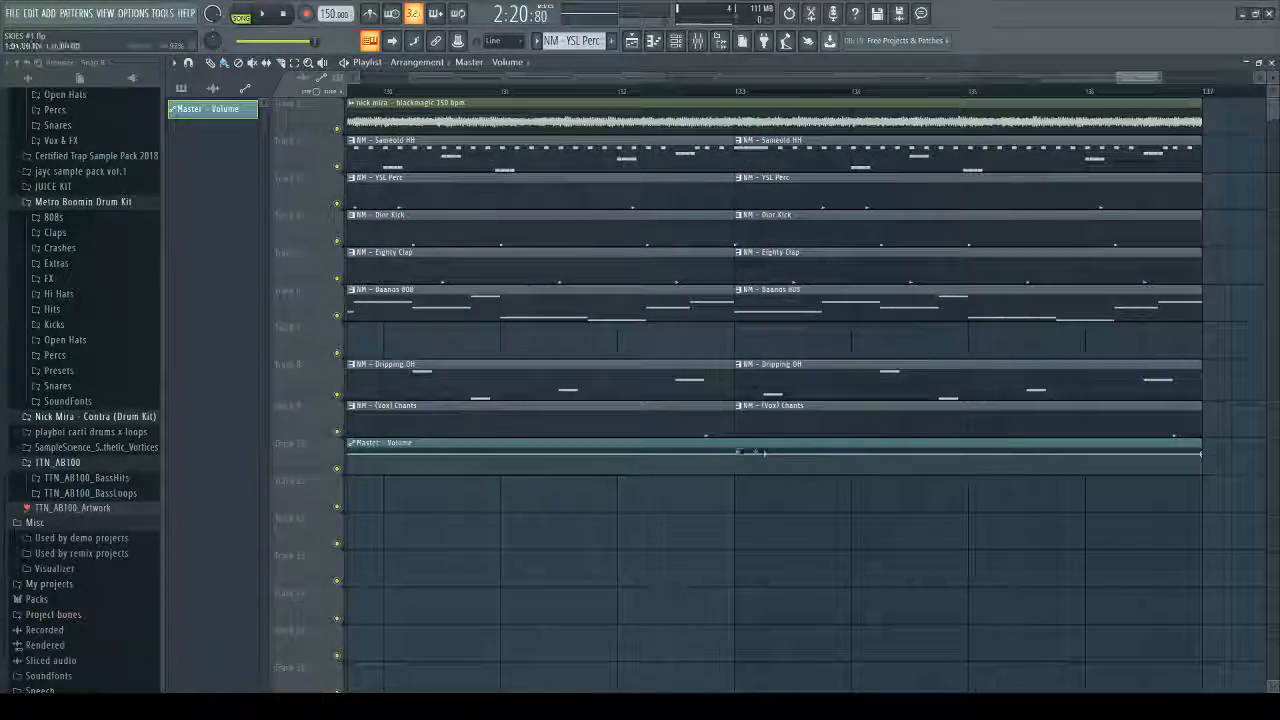
right_click(968, 454)
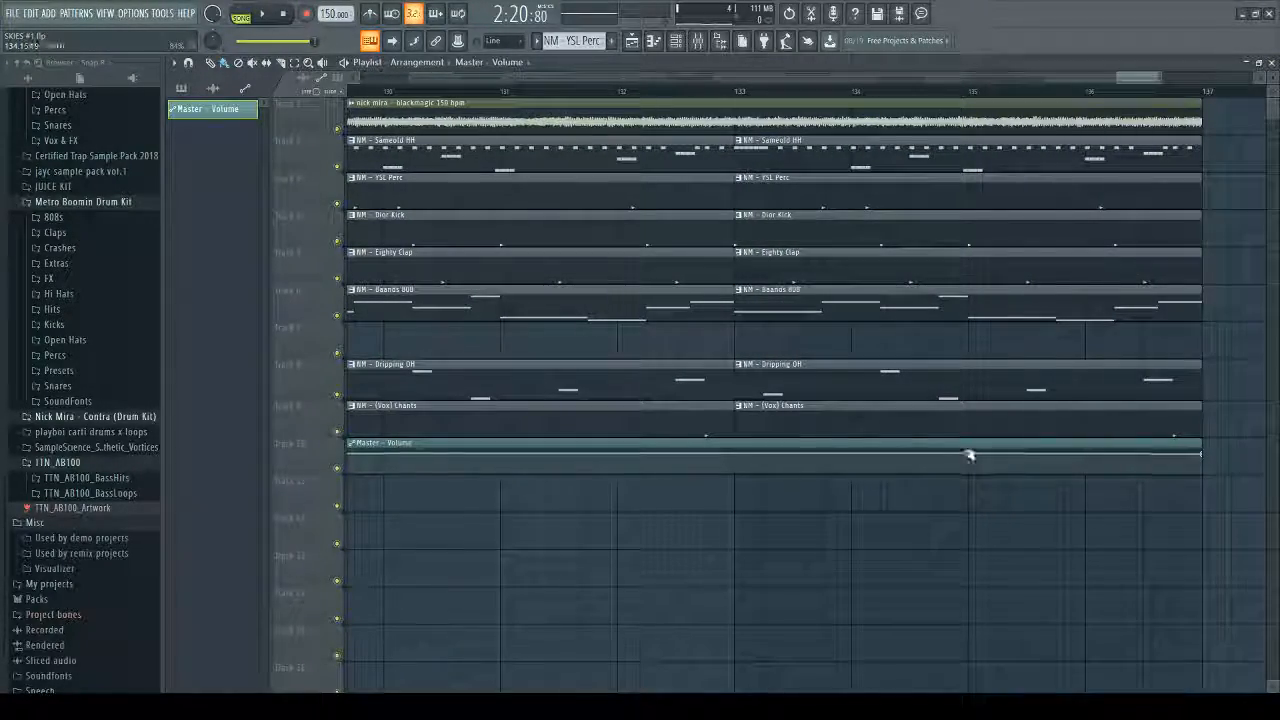
right_click(1198, 474)
mouse_move(1216, 454)
left_mouse_down()
mouse_move(1238, 472)
mouse_move(1205, 442)
left_mouse_up()
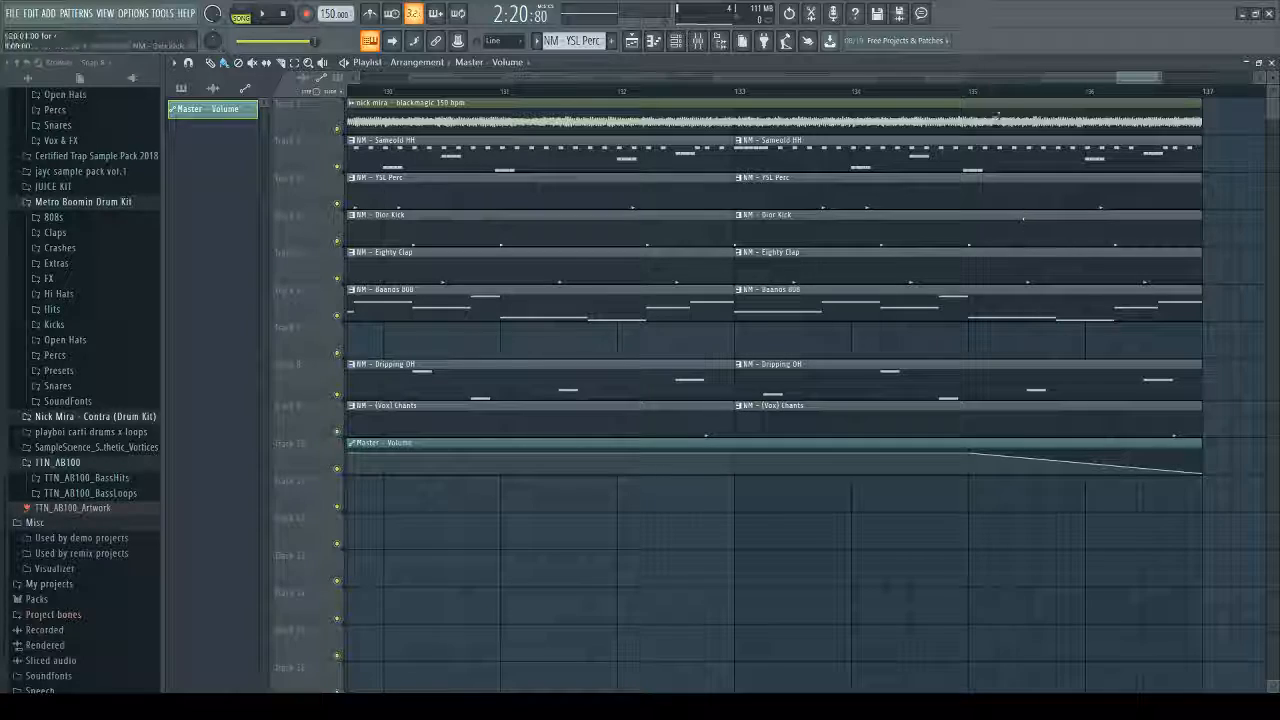
left_click(777, 89)
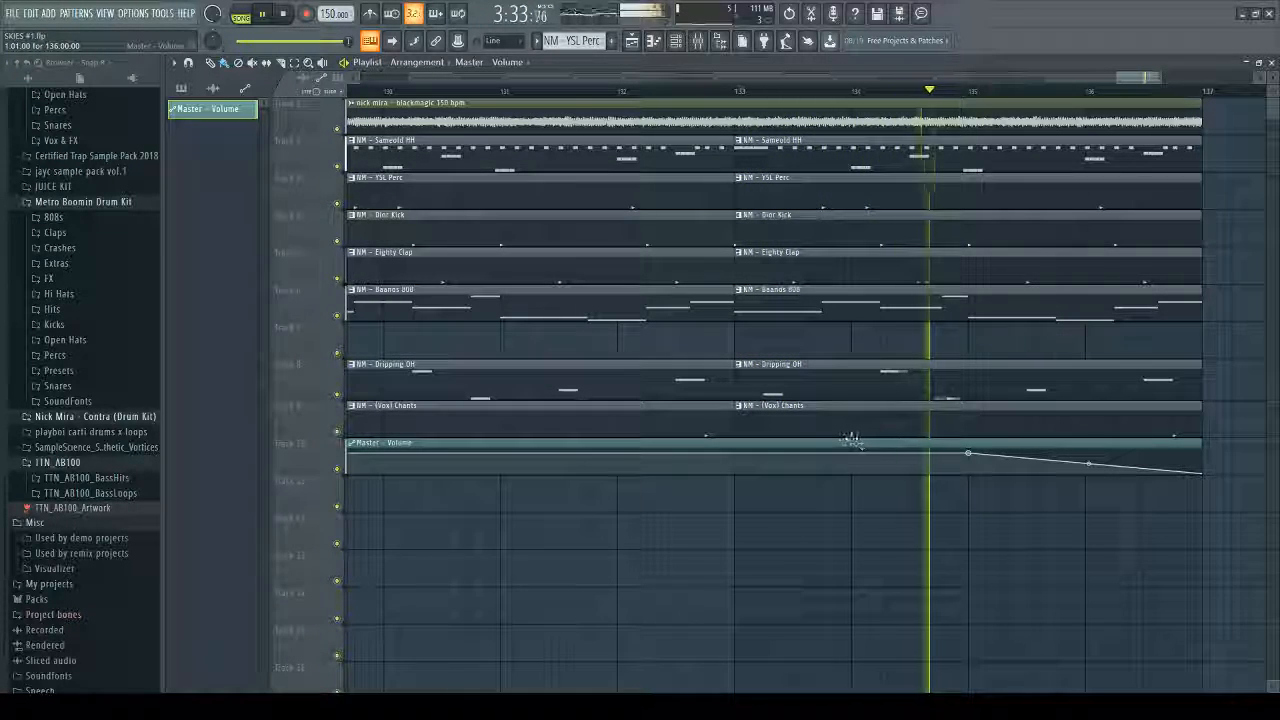
key("space")
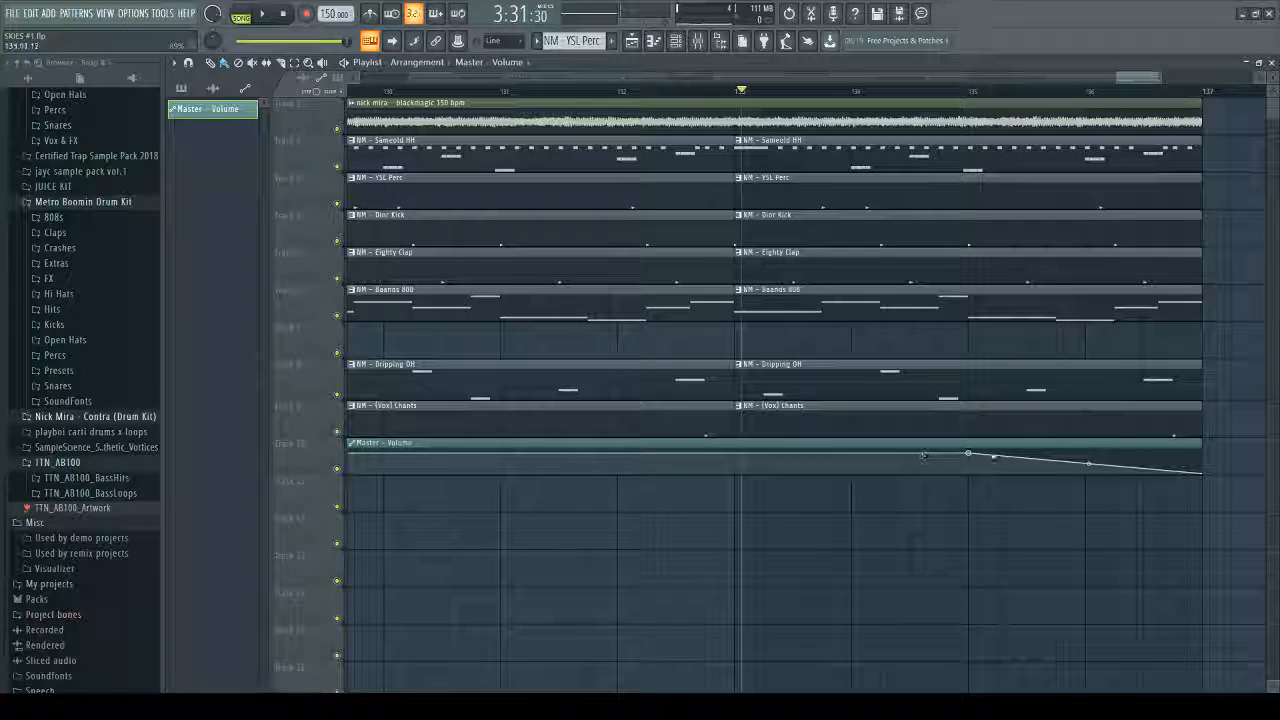
Step: Move the start of the Master volume fade-out to bar 133 and listen to the ending
left_click_drag(966, 454, 736, 457)
key("space")
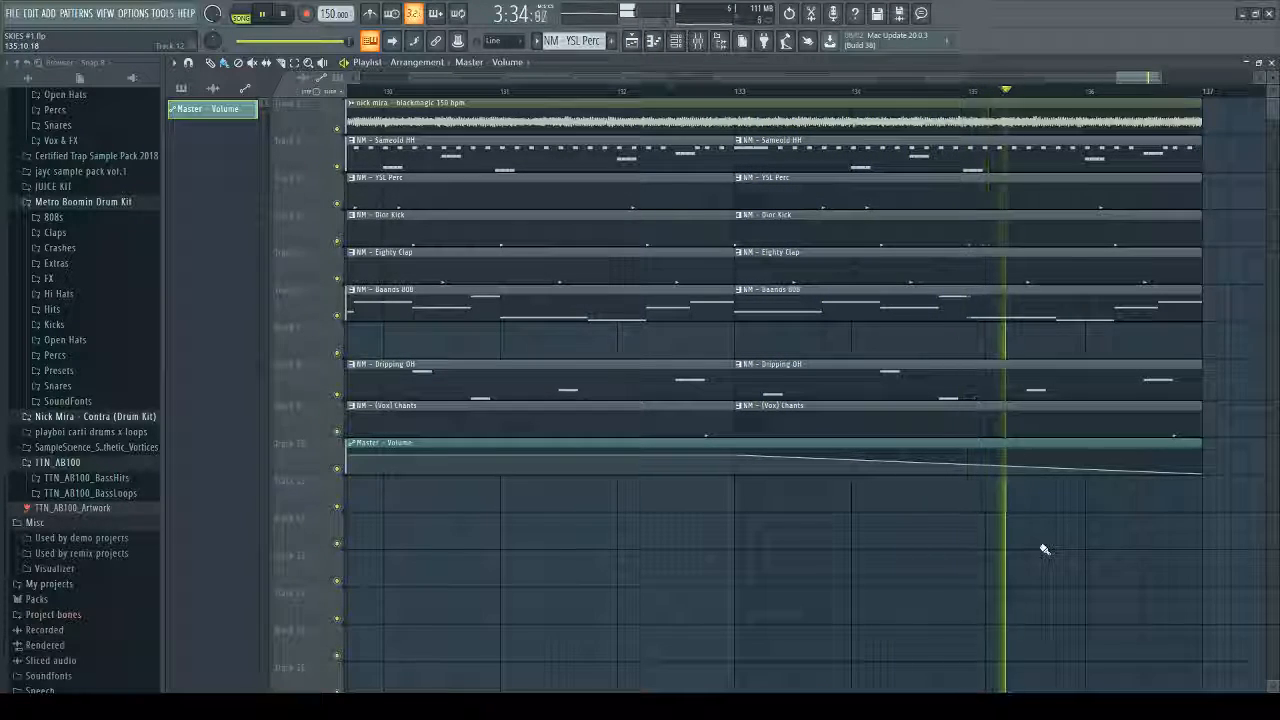
key("space")
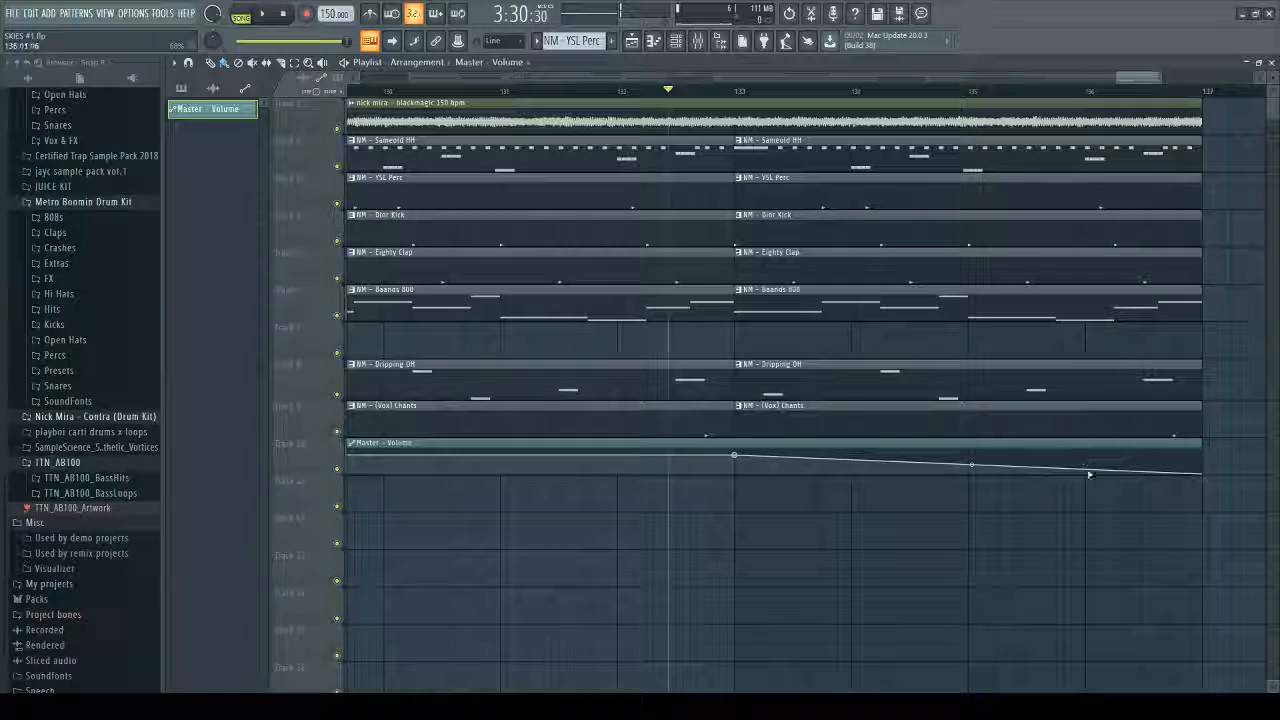
Step: Add a Master volume automation point at zero on bar 136, play the fade and trim all clips to end at bar 136
right_click(1088, 471)
left_click_drag(1088, 471, 1094, 483)
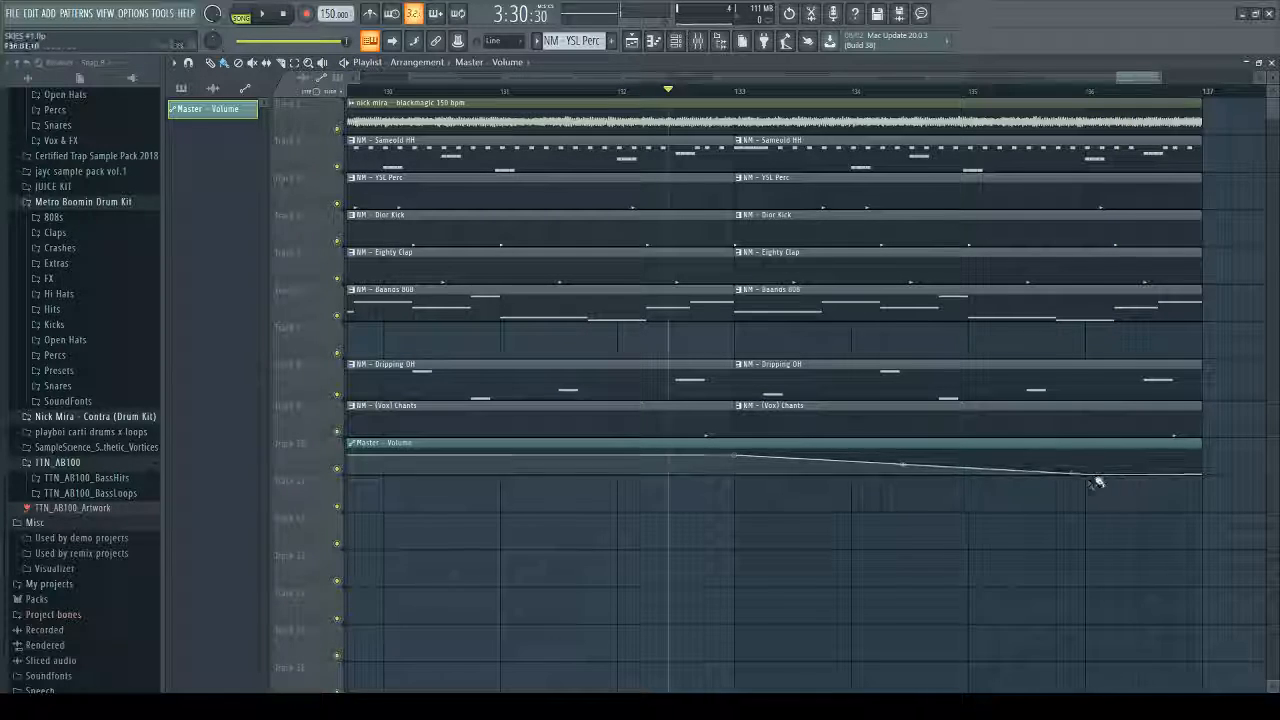
key("space")
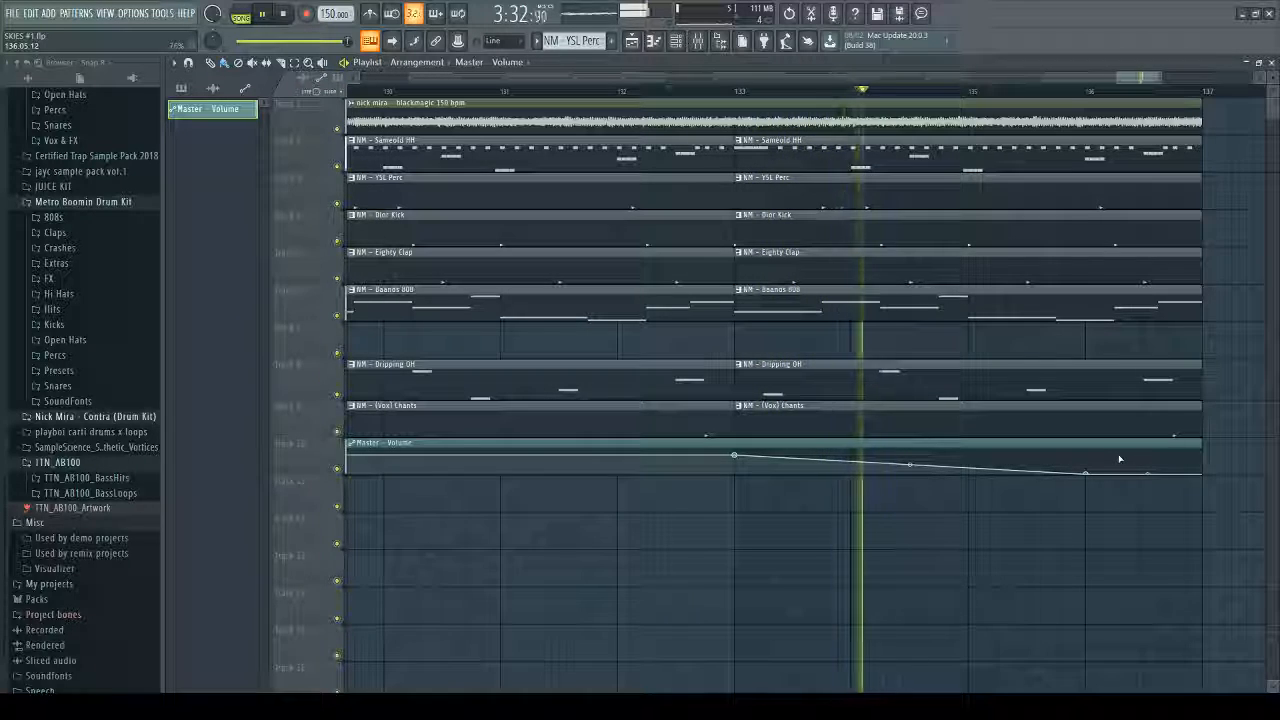
key("space")
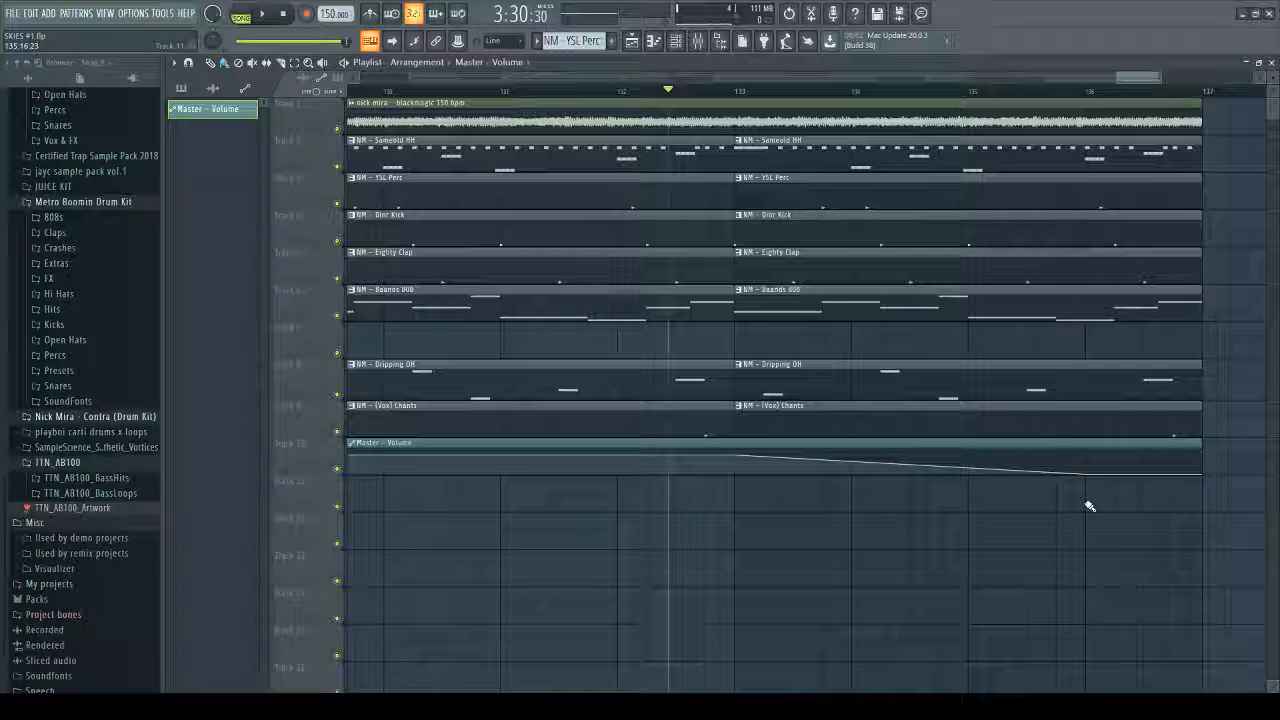
mouse_move(1090, 449)
left_mouse_down()
mouse_move(1080, 277)
mouse_move(1095, 126)
mouse_move(1157, 236)
mouse_move(1174, 388)
mouse_move(1163, 490)
left_mouse_up()
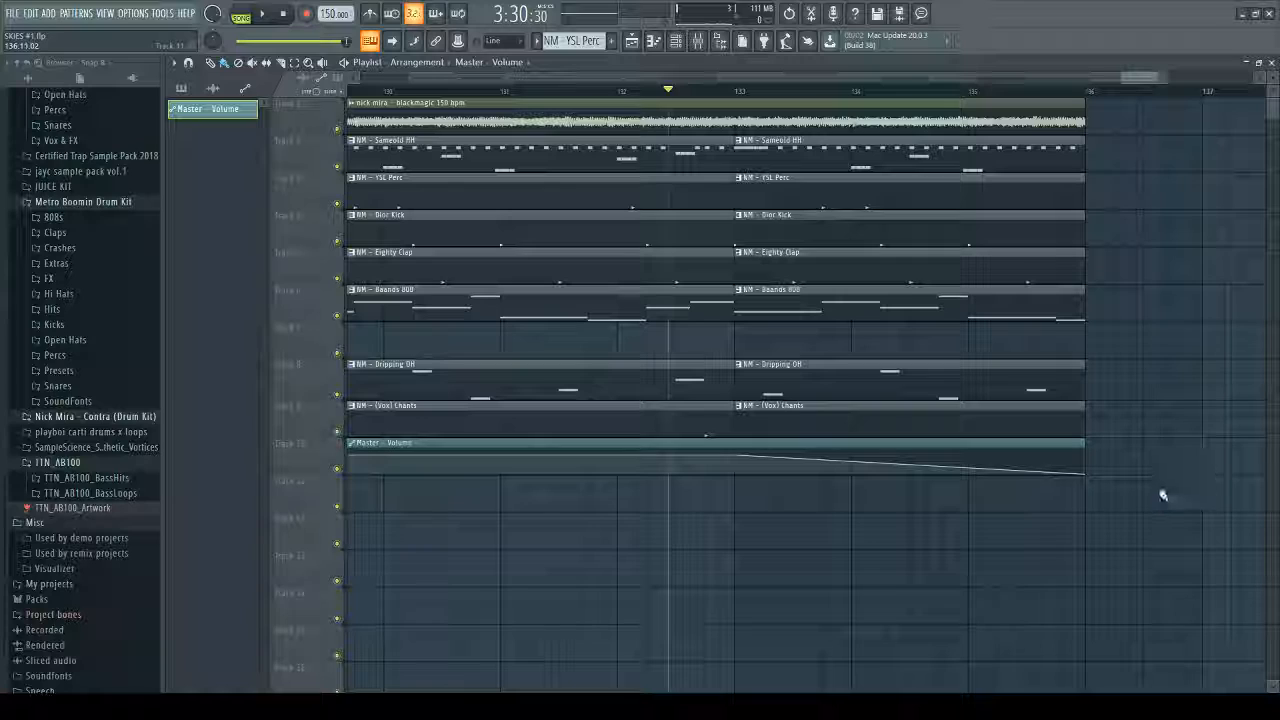
scroll(950, 445, "down", 8)
scroll(760, 400, "up", 7)
scroll(650, 374, "down", 10)
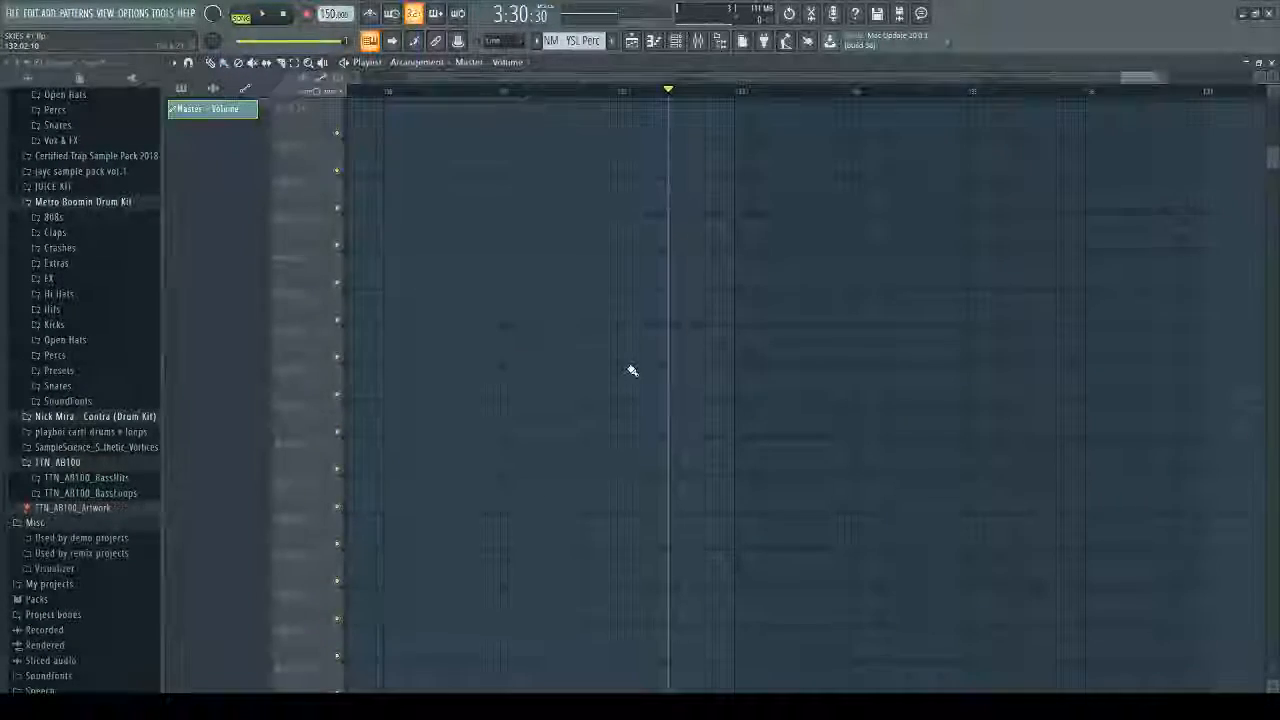
scroll(631, 371, "up", 6)
left_click(1142, 224)
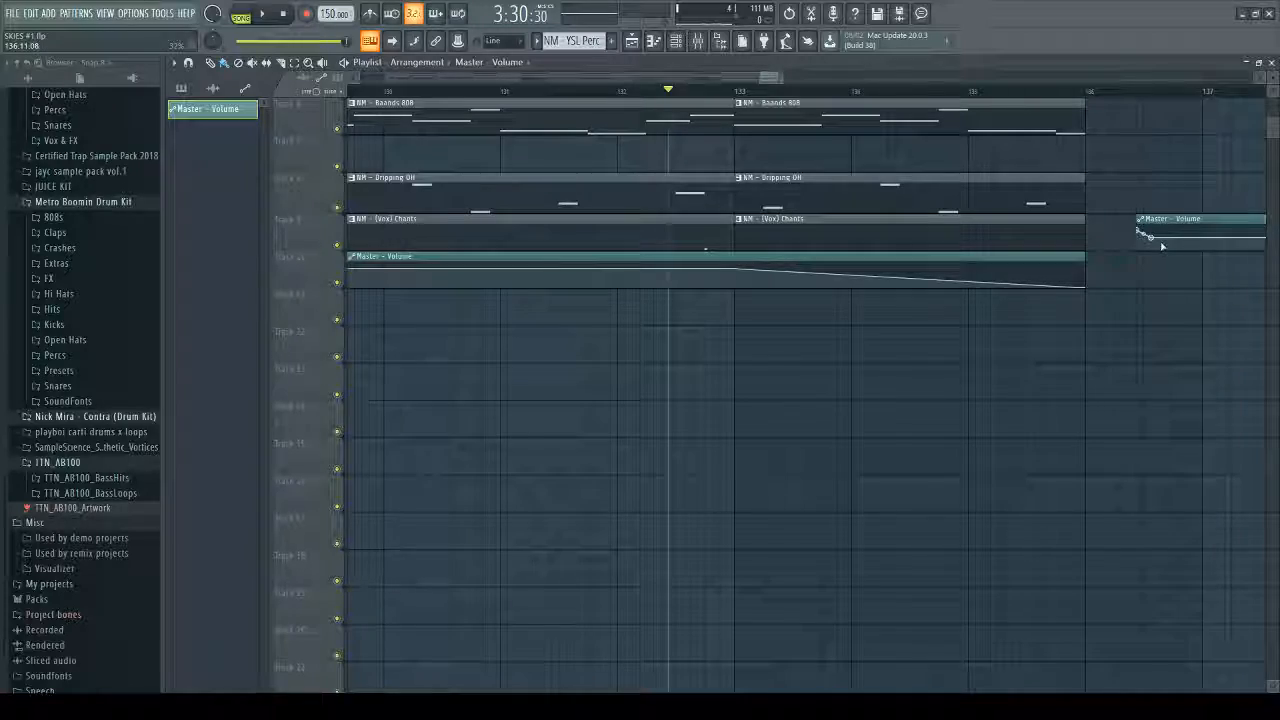
right_click(1163, 246)
Step: Play the full arrangement from bar 1 to check the opening sections and stop after about a minute
scroll(817, 291, "down", 10)
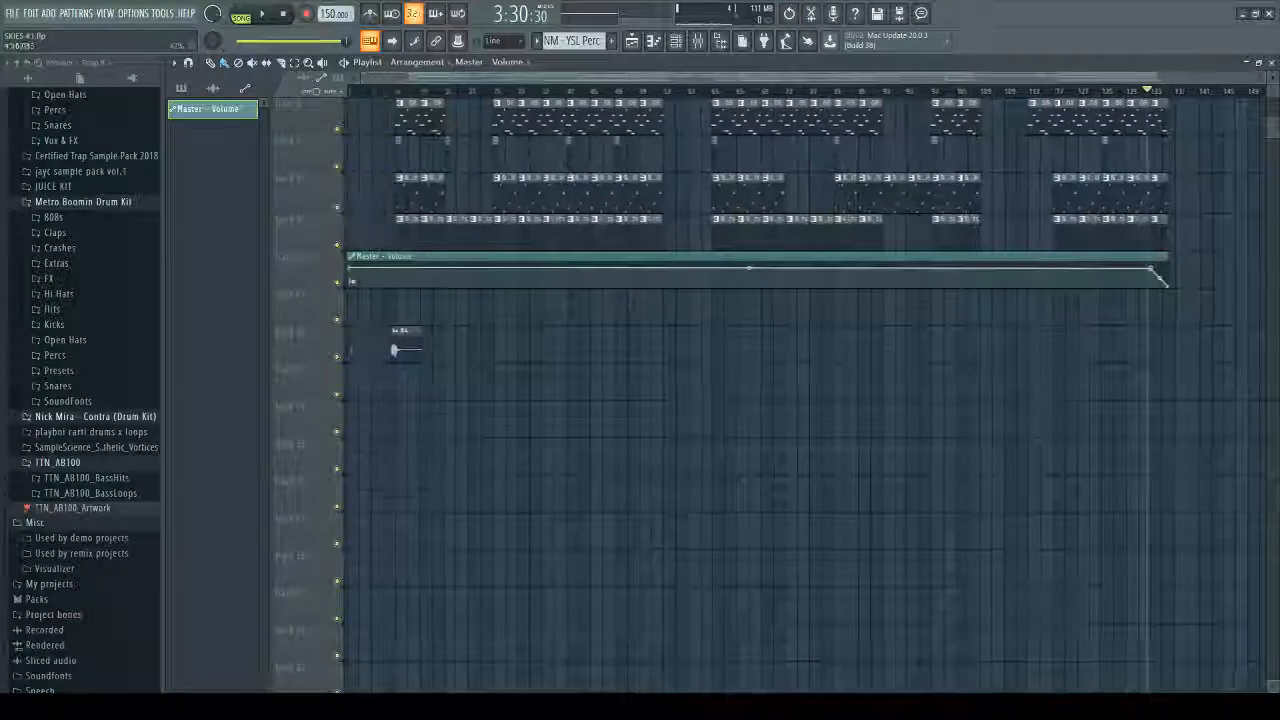
scroll(428, 288, "up", 5)
left_click(352, 91)
key("space")
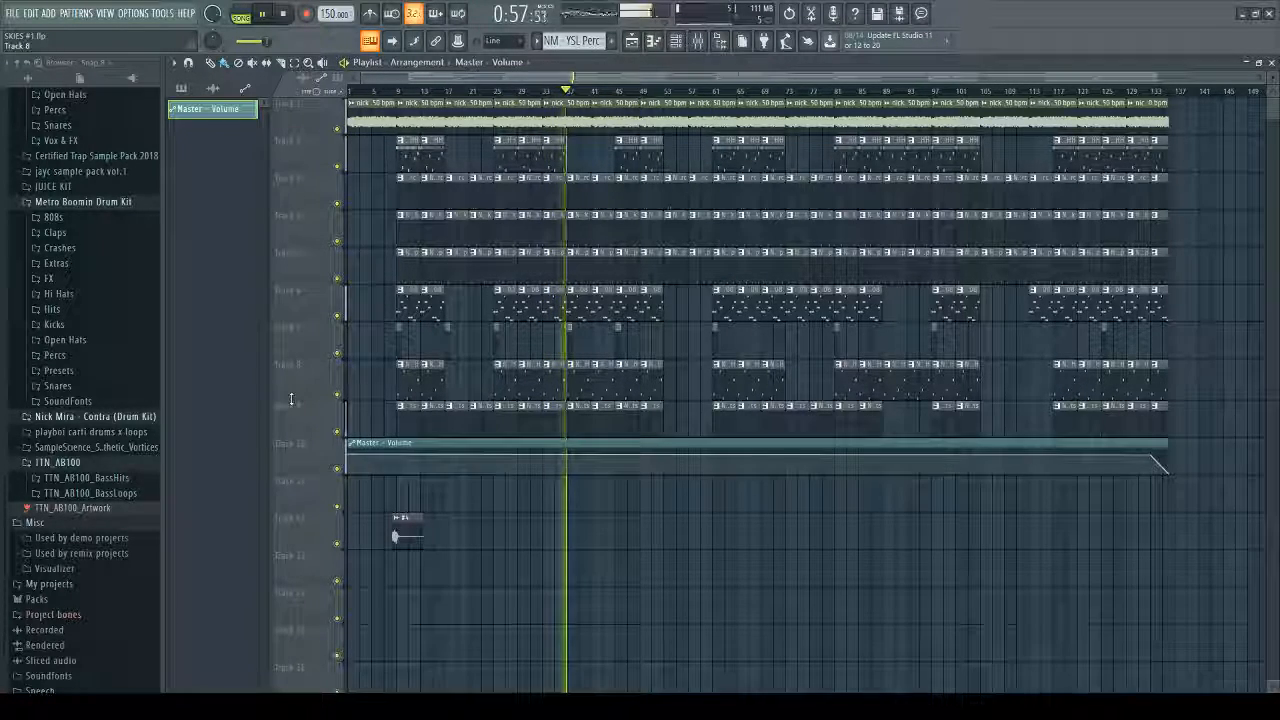
key("space")
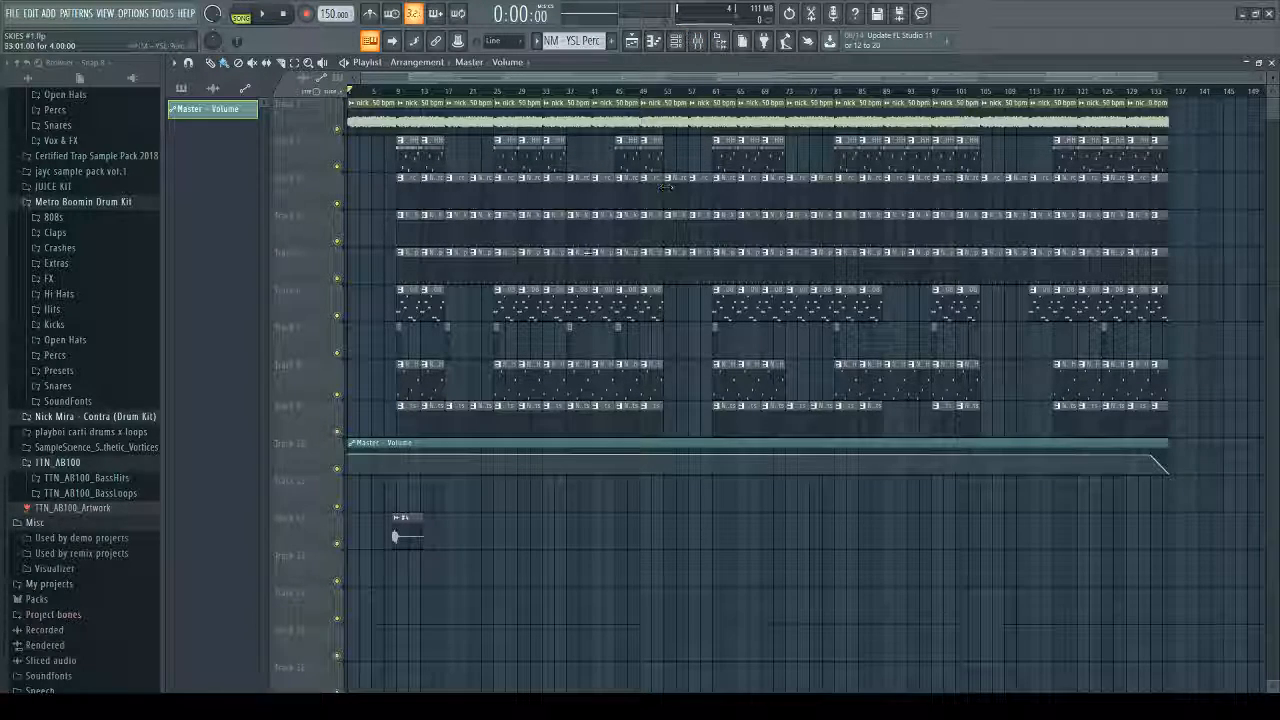
Step: Move the short audio clip at bar 9 up one track, directly beneath the Master volume automation
left_click_drag(396, 507, 446, 552)
key("shift+Up")
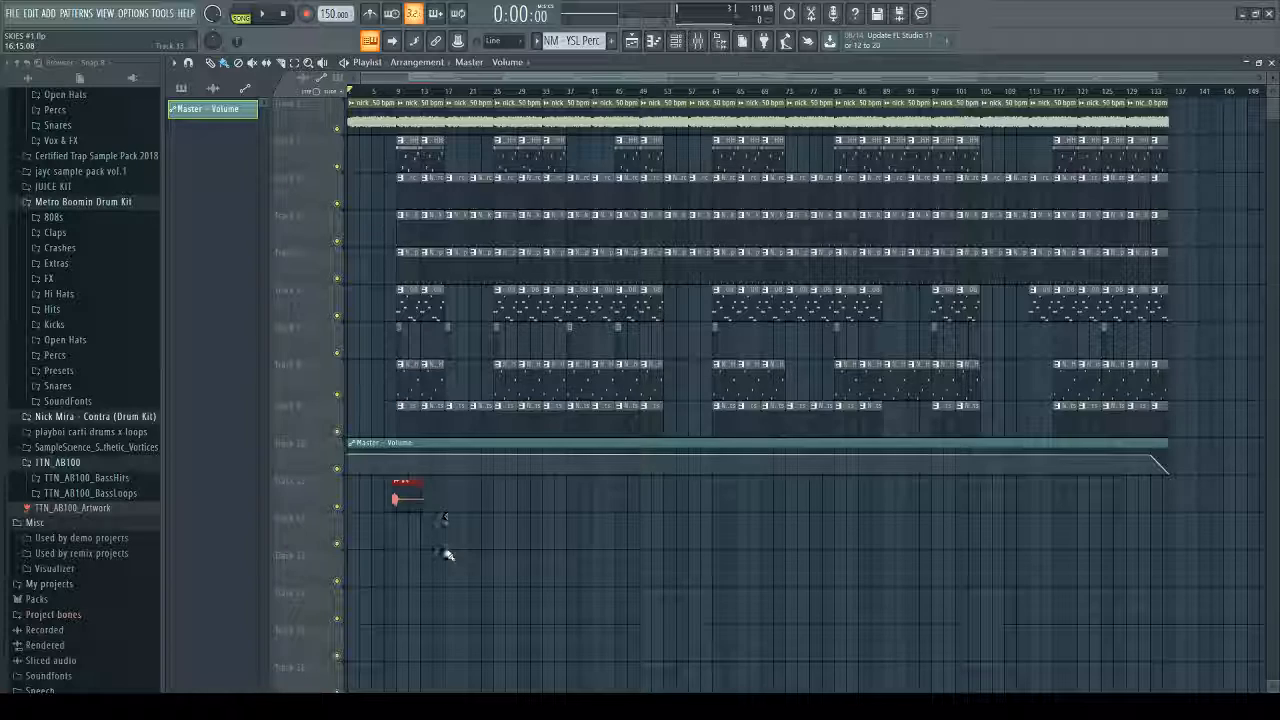
Step: Open the mixer as a smaller floating window and position it over the lower part of the playlist
left_click(699, 42)
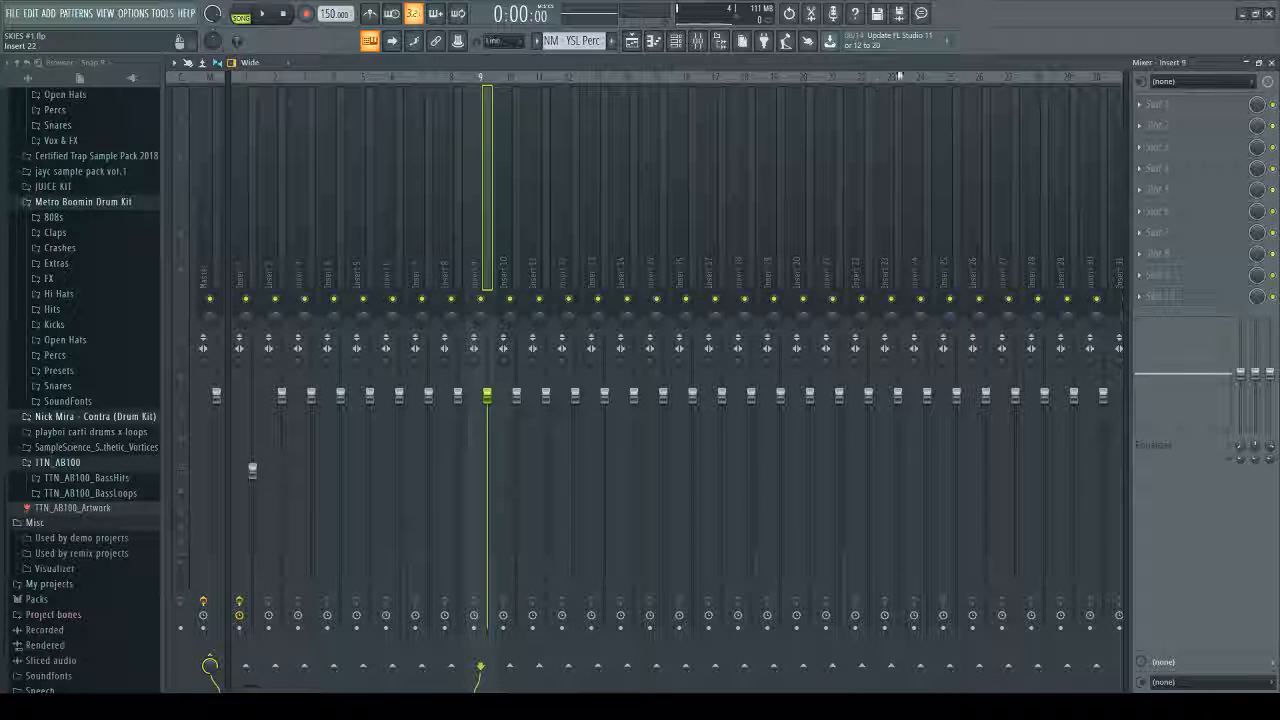
left_click(1258, 62)
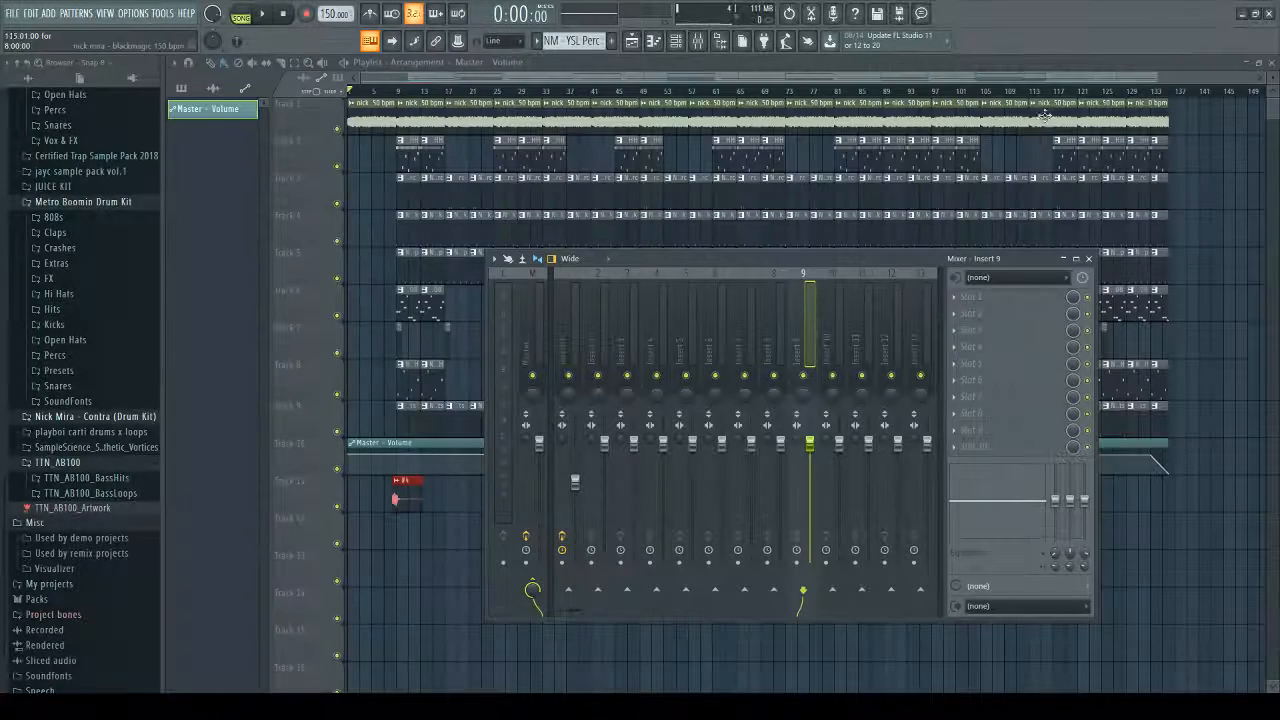
left_click_drag(706, 261, 904, 277)
Step: Play the beat from the start through the first drum section and examine the level meters of the mixer tracks
key("space")
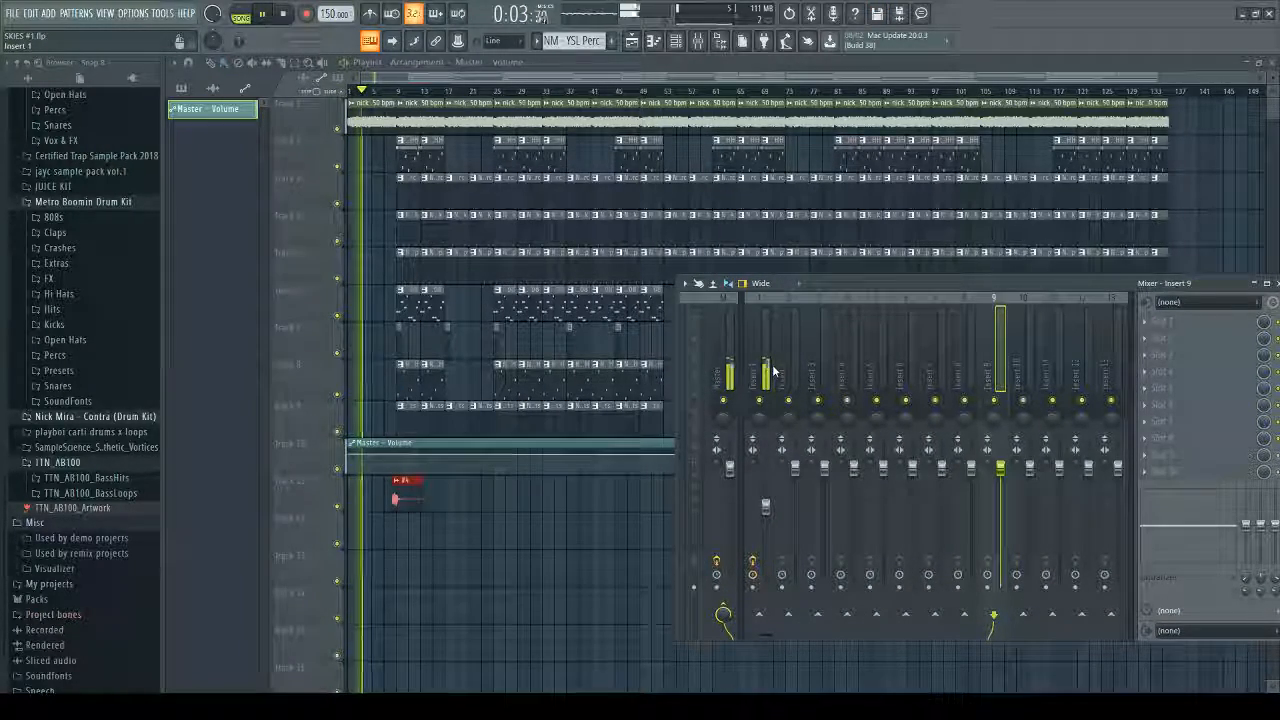
scroll(745, 368, "down", 2)
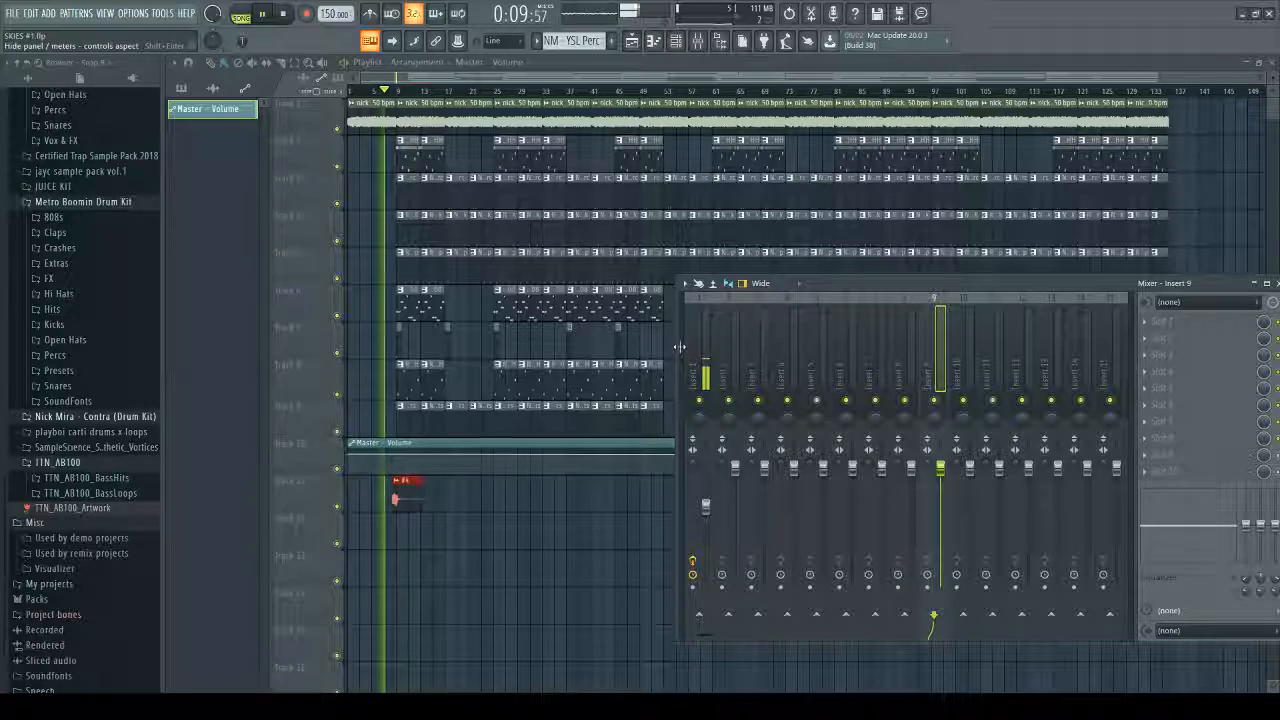
scroll(681, 354, "up", 2)
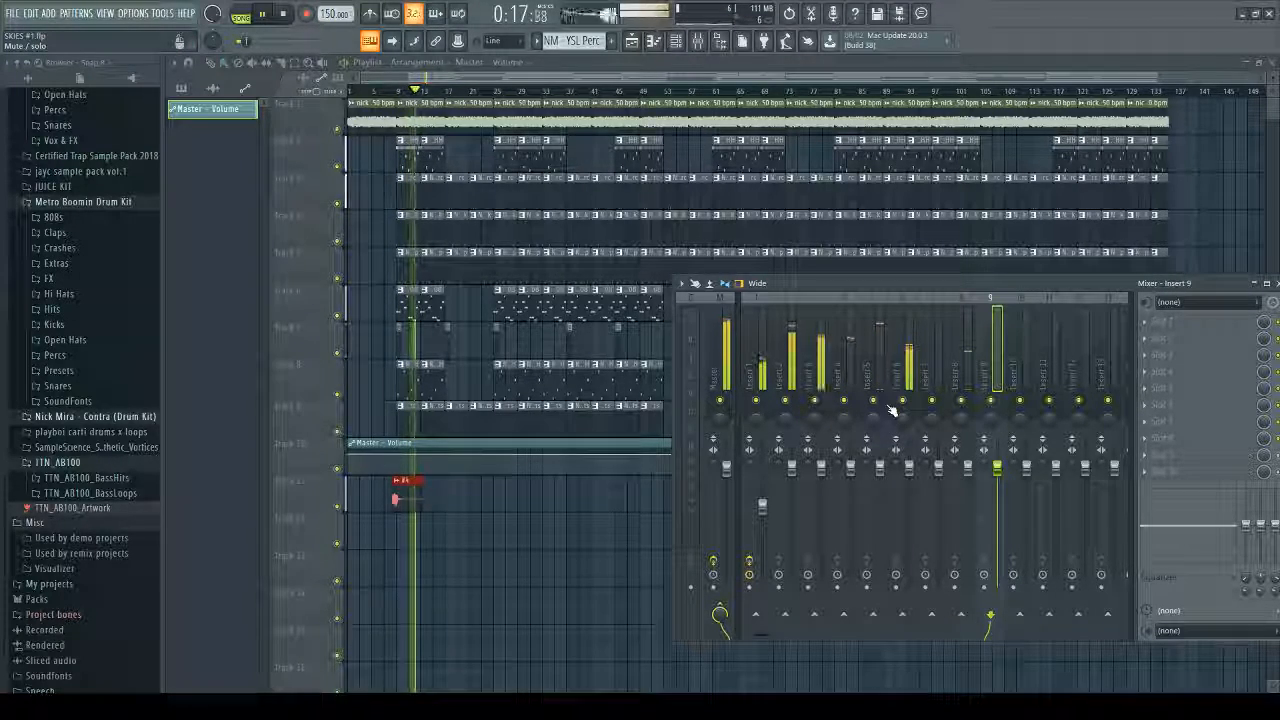
key("space")
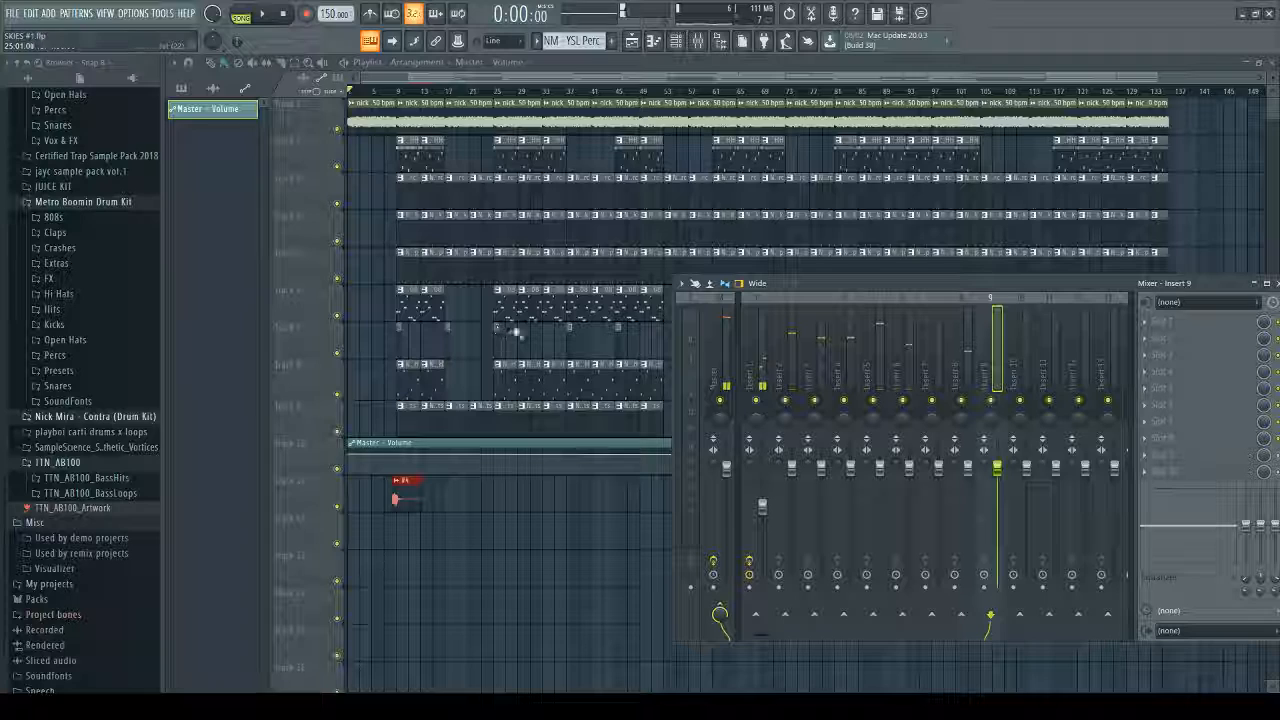
Step: Show the unsorted channels in the channel rack and link NM - Sameold HH to mixer track 2
left_click(757, 360)
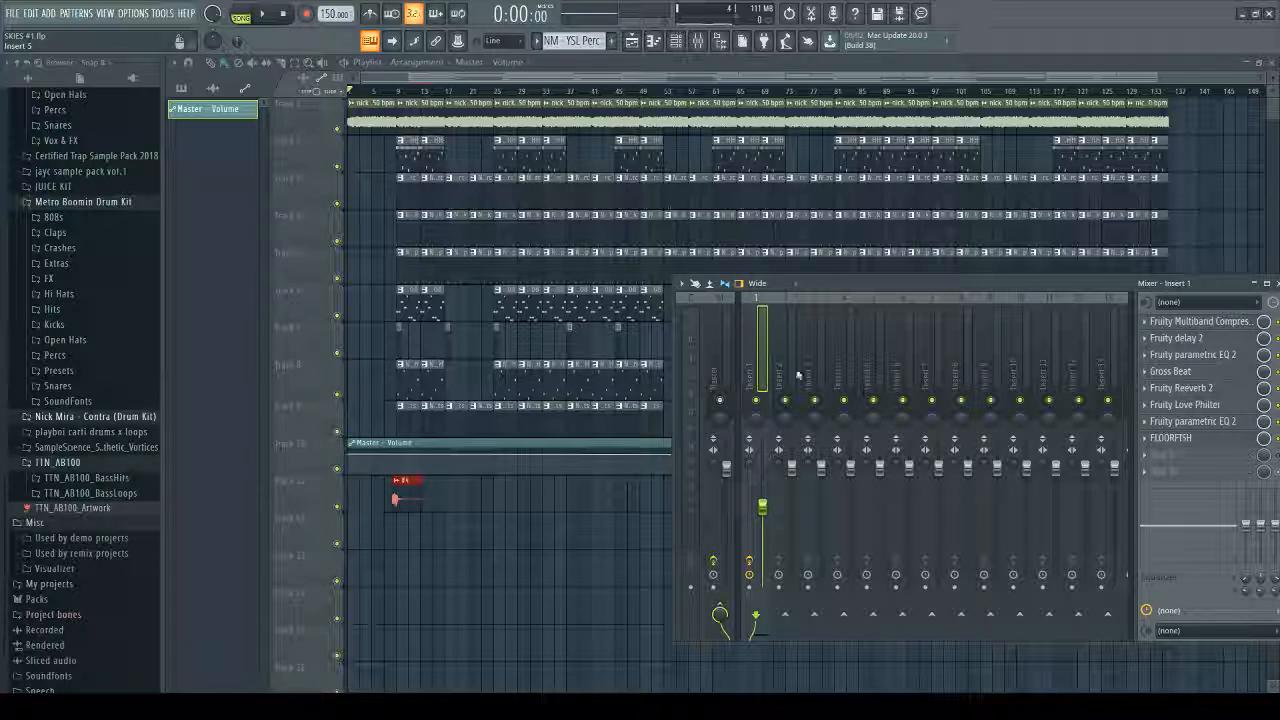
left_click(676, 45)
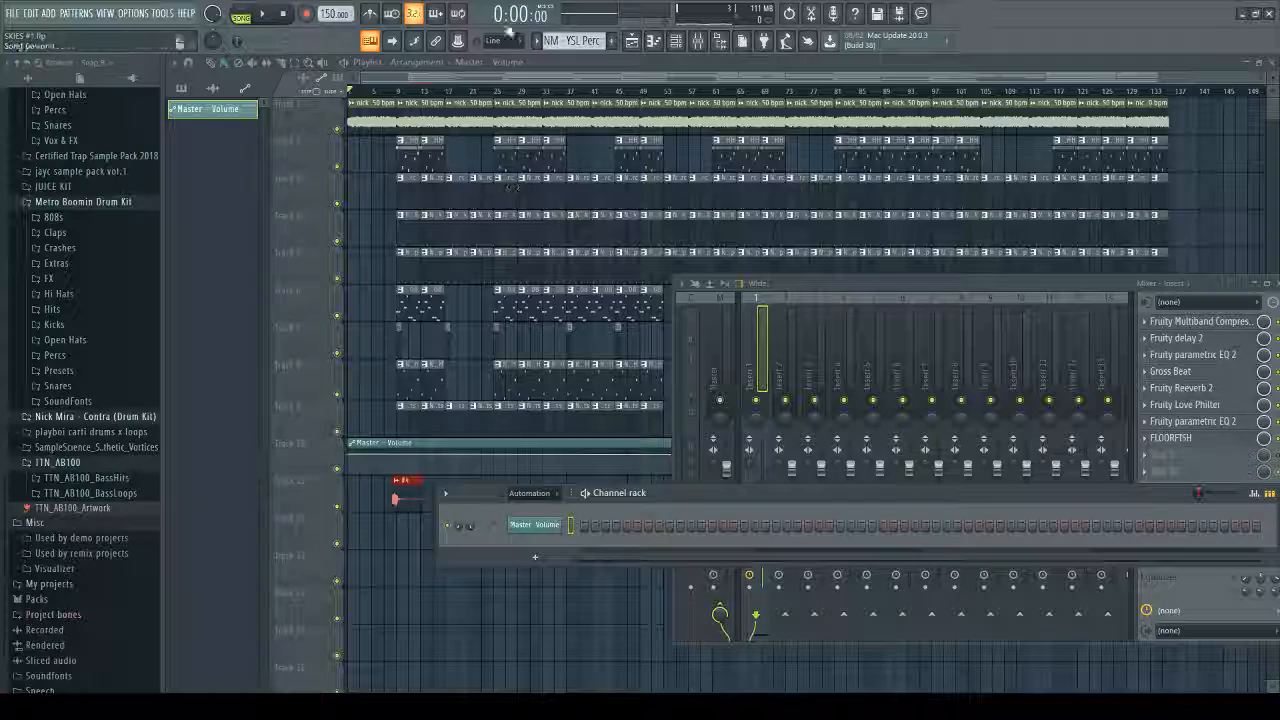
scroll(572, 41, "up", 1)
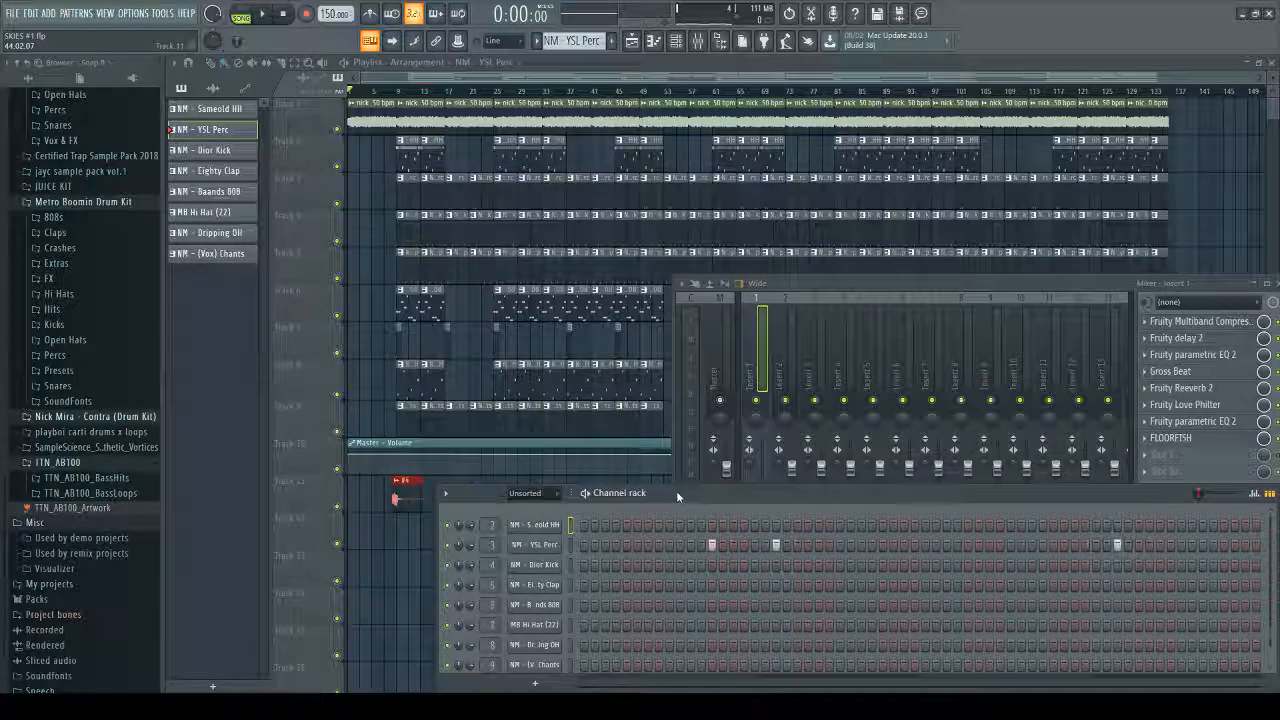
left_click(783, 370)
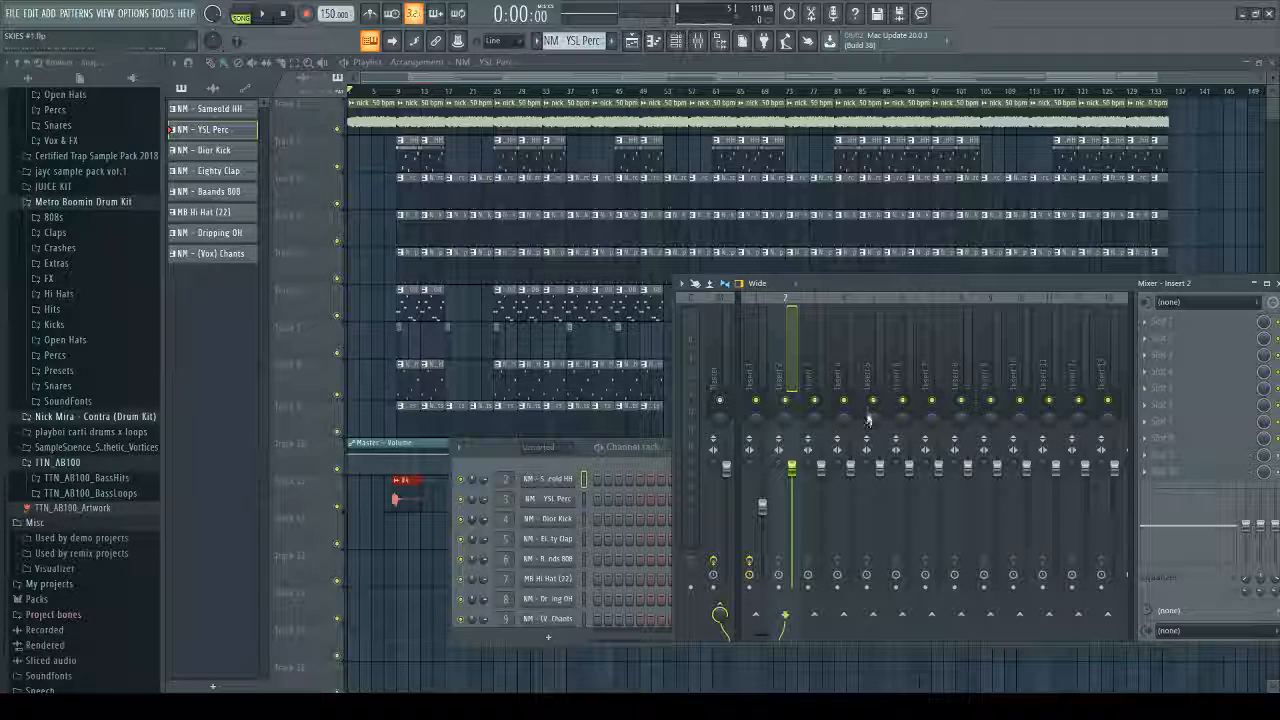
Step: Link NM - YSL Perc to mixer track 3 and NM - Dior Kick to mixer track 4
left_click(829, 365)
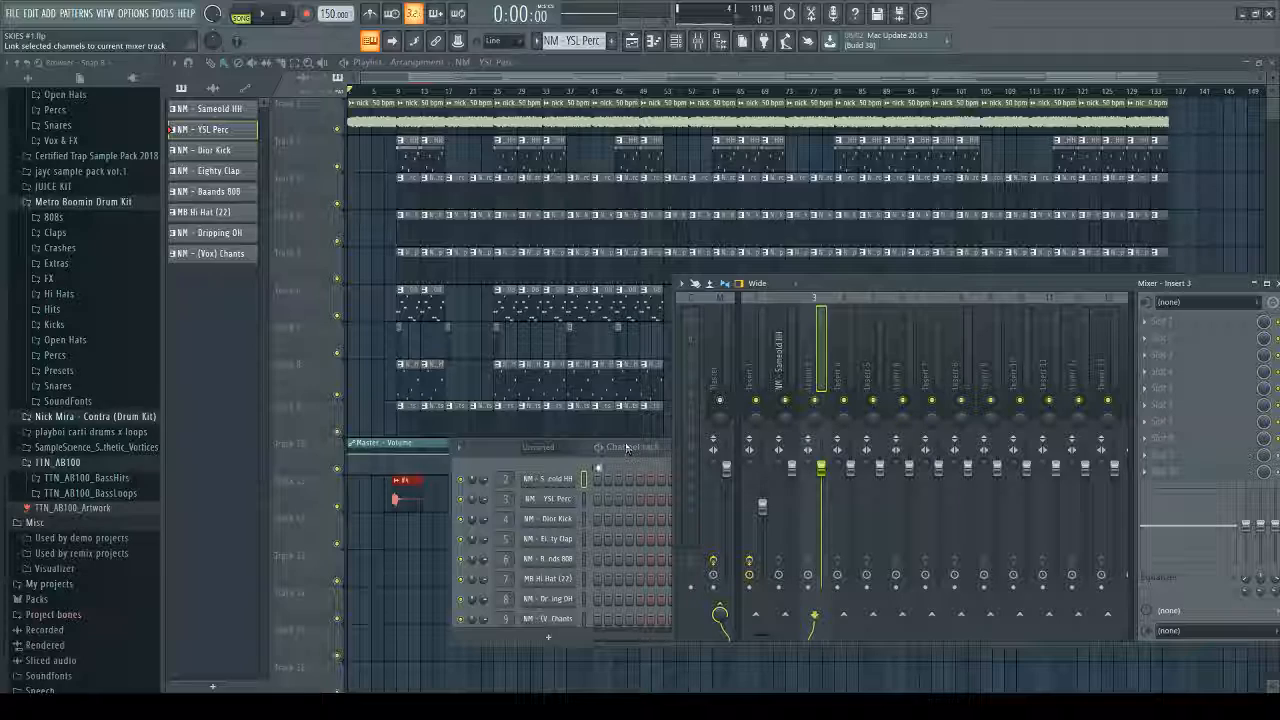
left_click(585, 500)
left_click(821, 354)
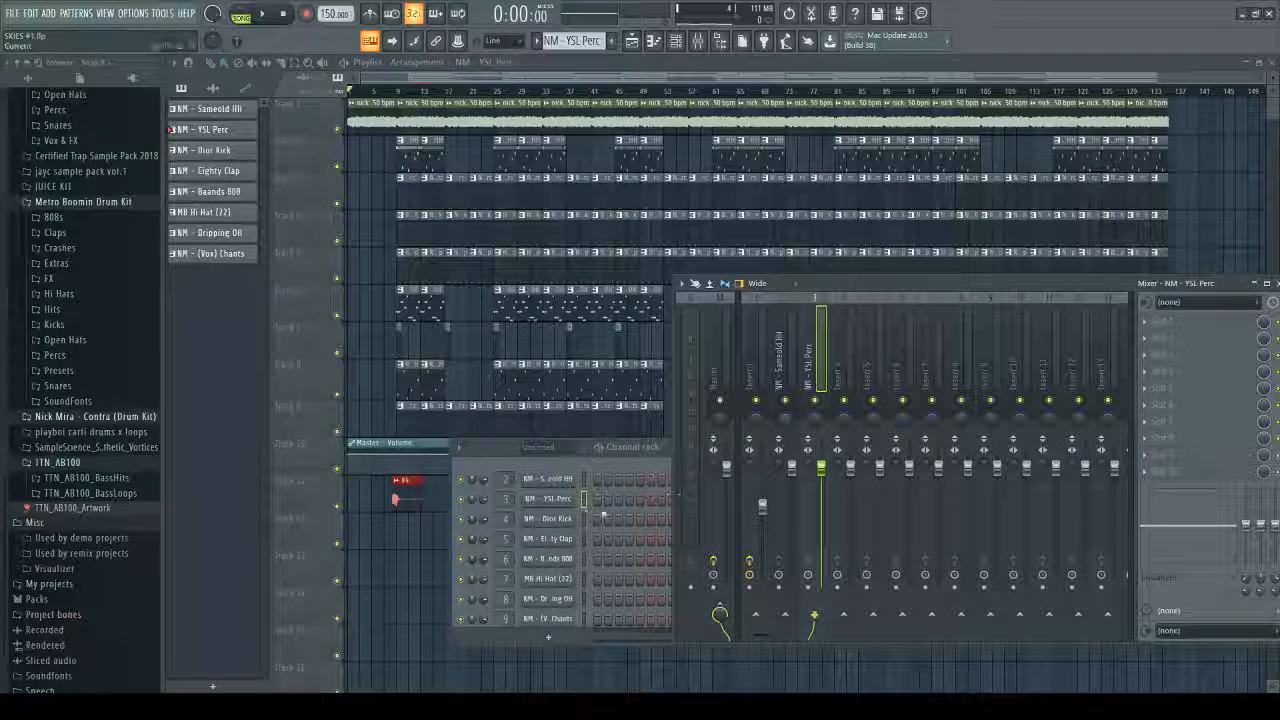
left_click(585, 518)
left_click(845, 365)
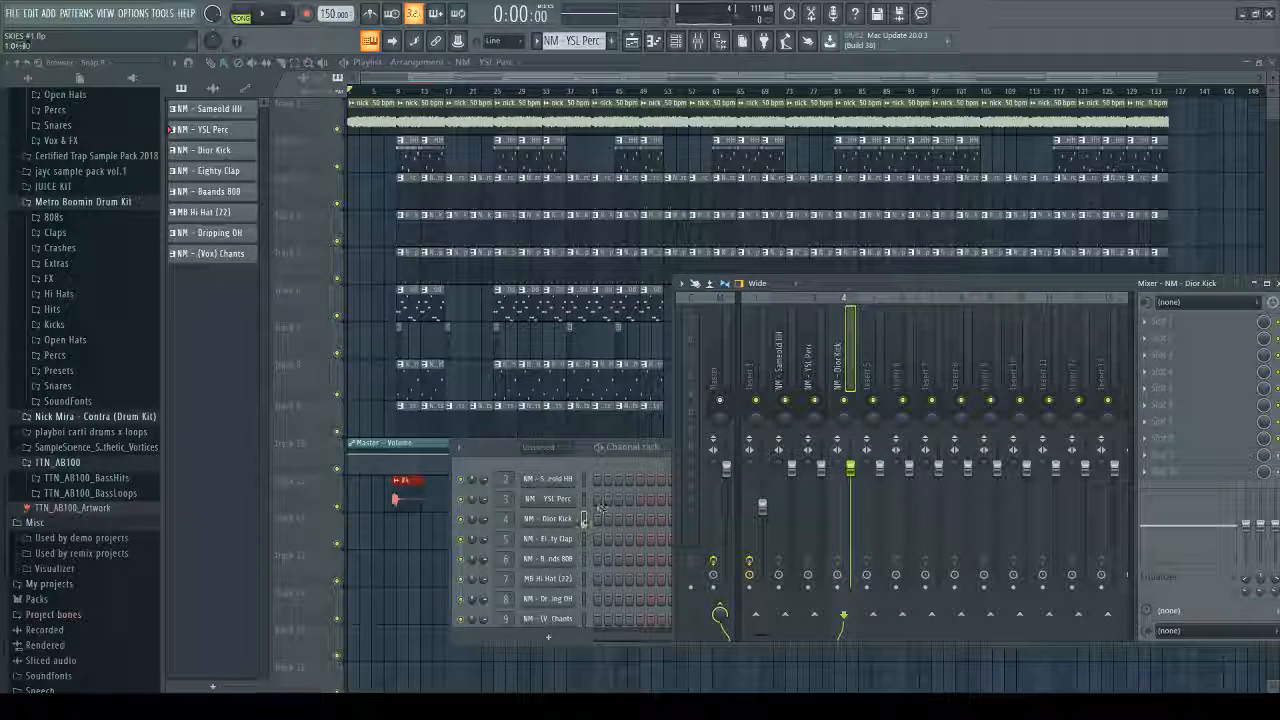
Step: Link NM - Eighty Clap to mixer track 5 and NM - Baands 808 to mixer track 6
left_click(585, 538)
left_click(880, 365)
key("ctrl+l")
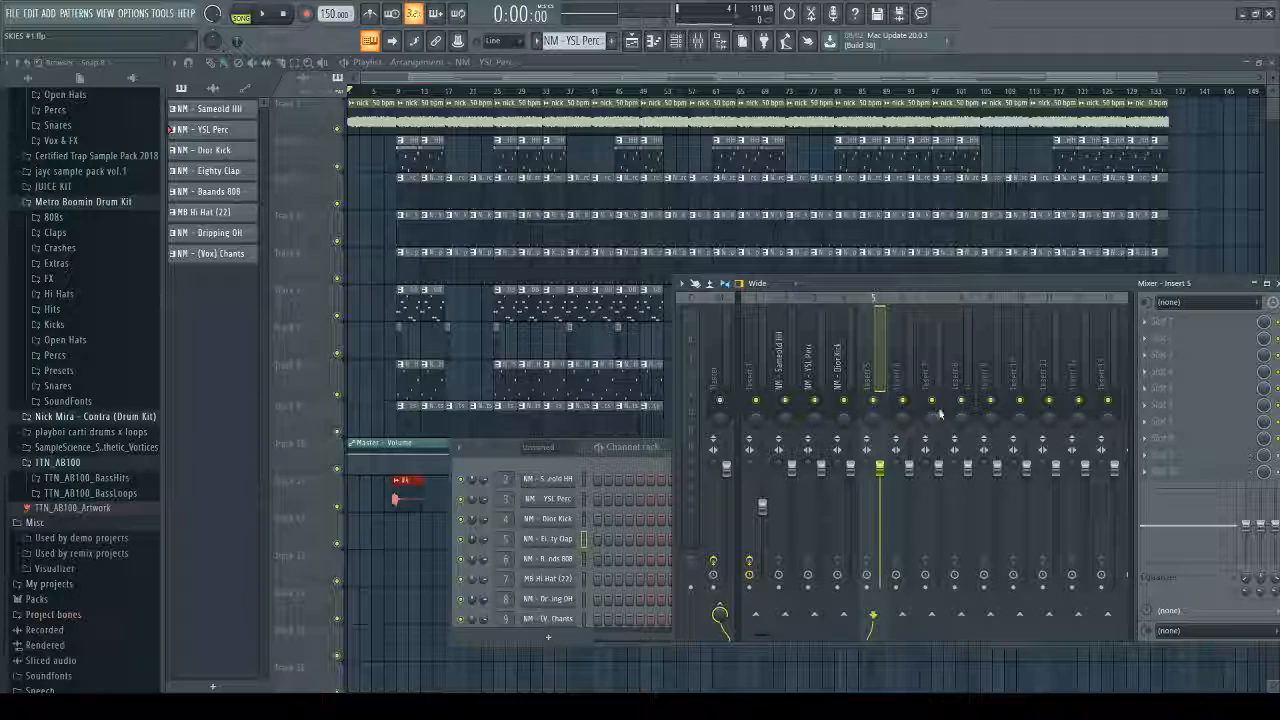
left_click(585, 558)
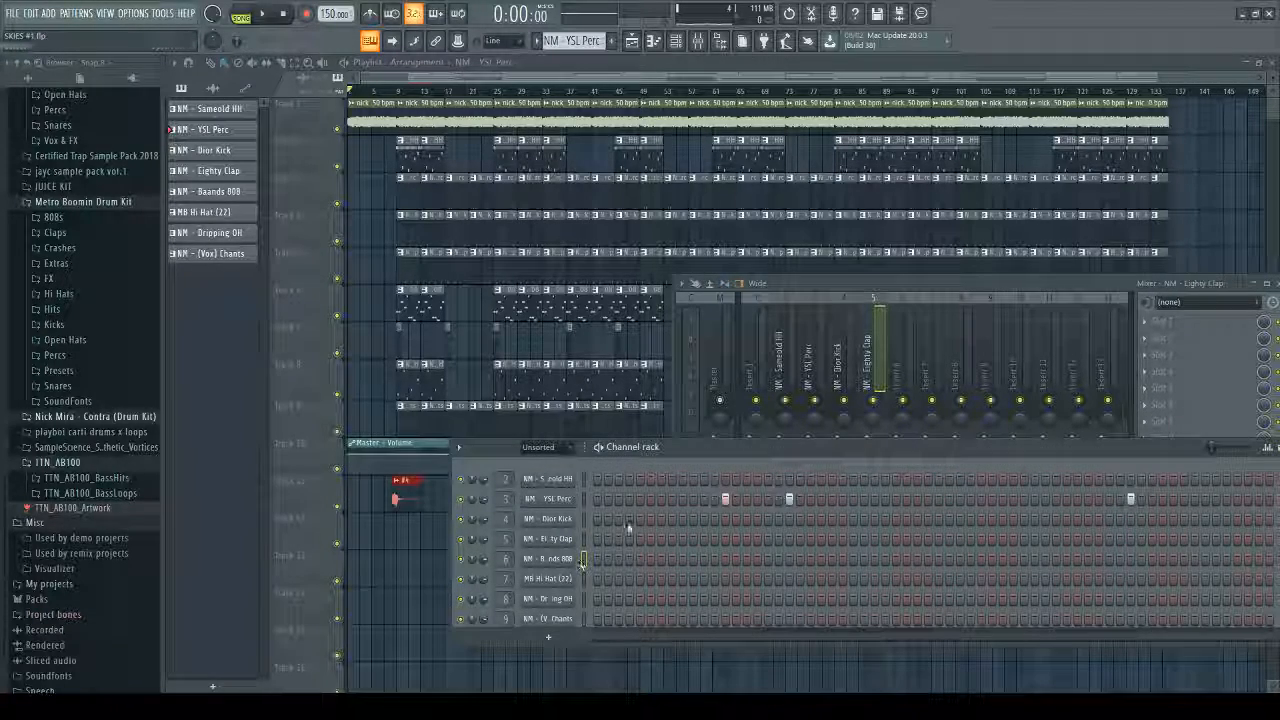
left_click(908, 360)
key("ctrl+l")
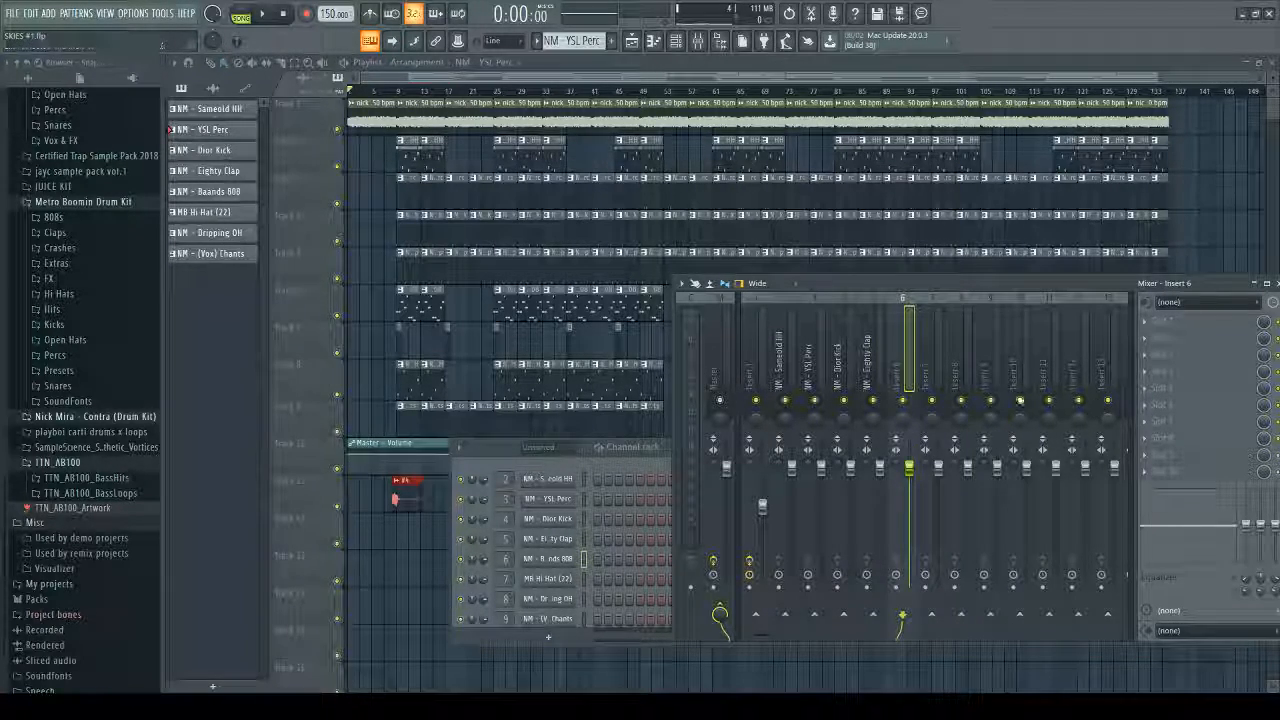
Step: Link MB Hi Hat (22) to mixer track 7 and NM - Dripping OH to mixer track 8
left_click(585, 578)
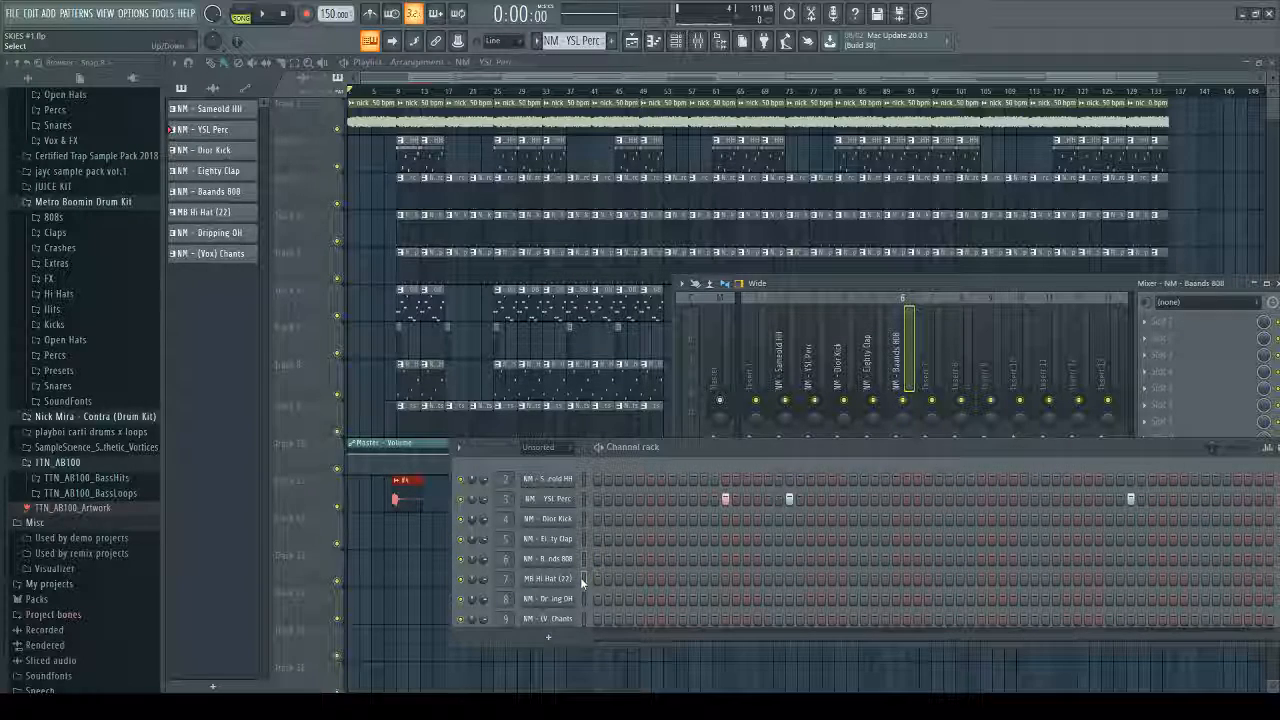
left_click(938, 360)
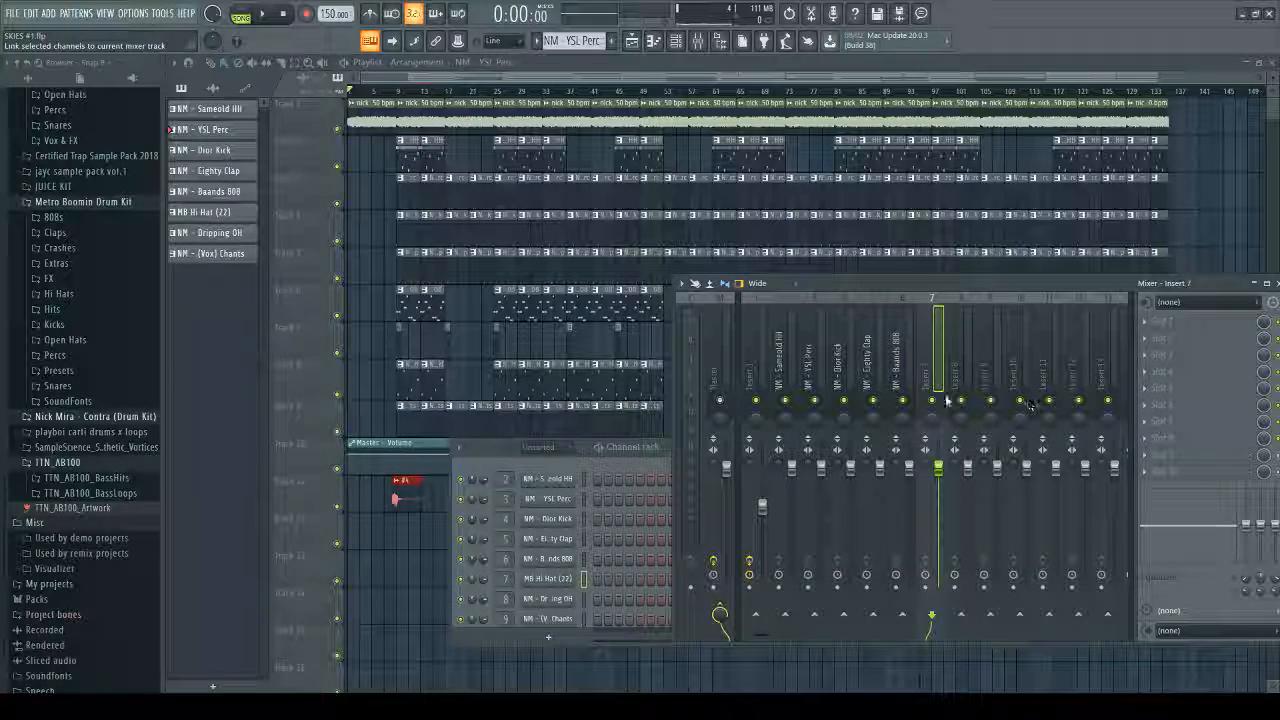
left_click(585, 598)
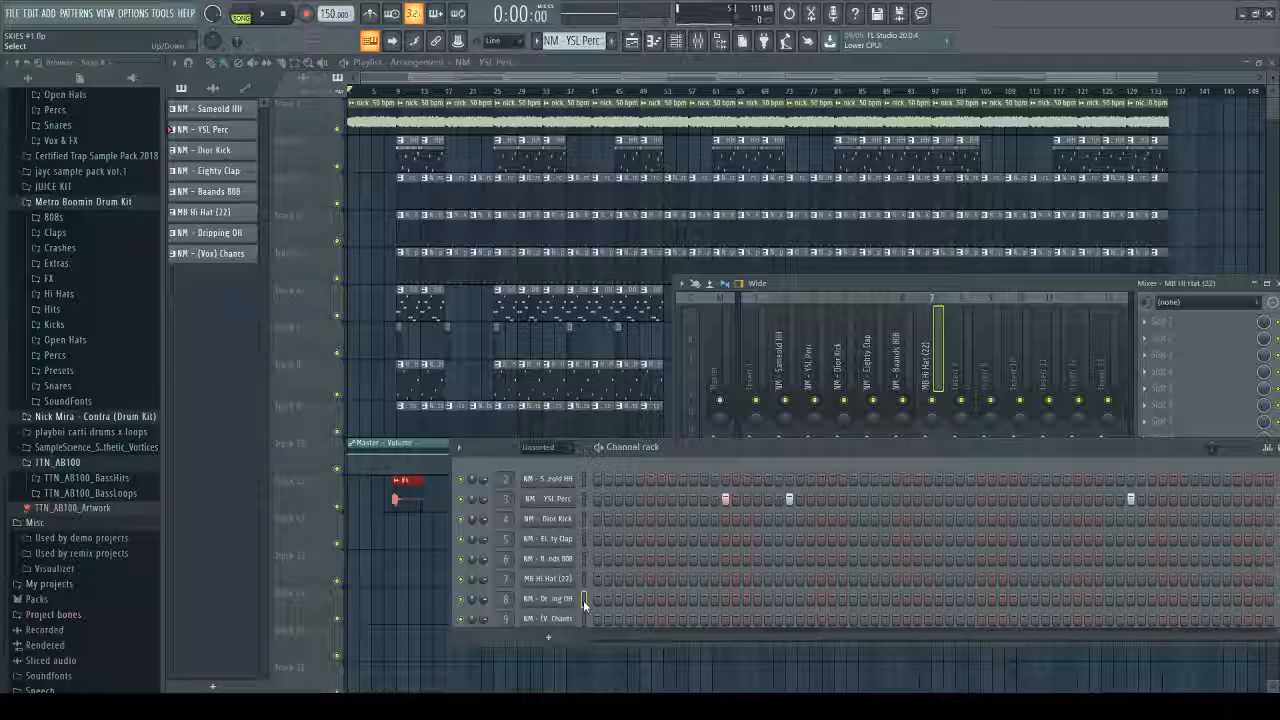
left_click(962, 358)
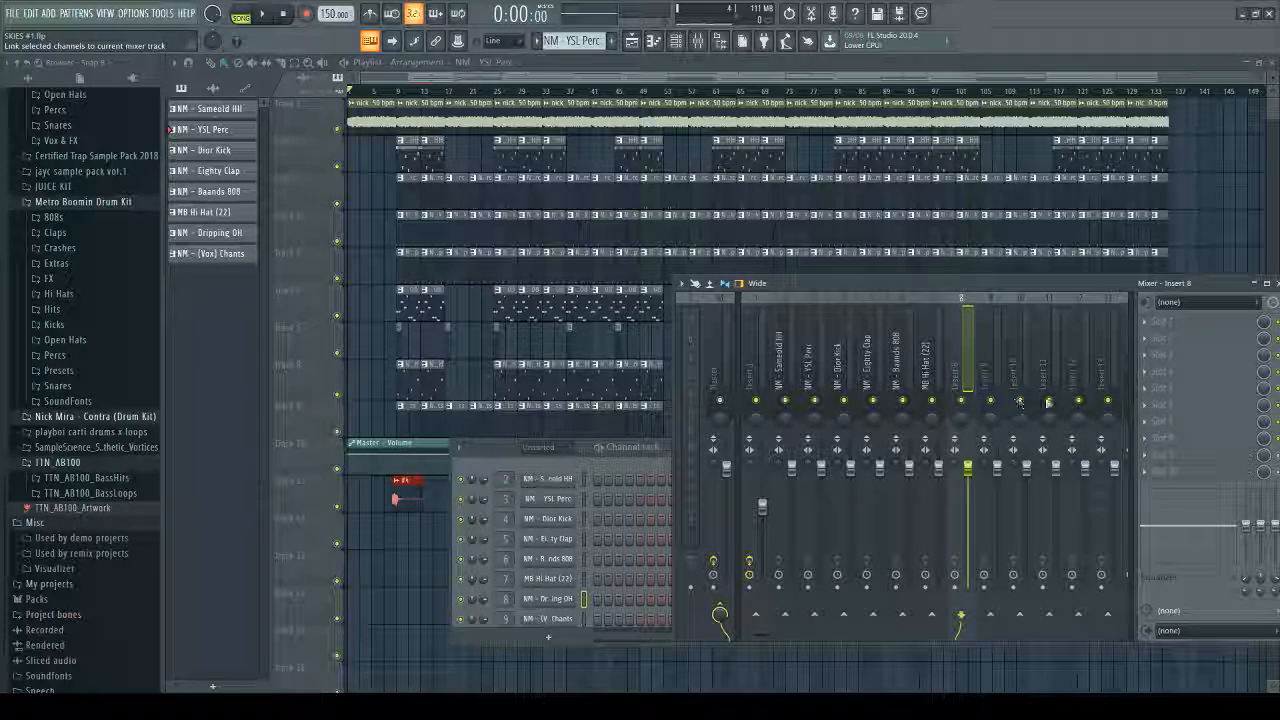
key("ctrl+l")
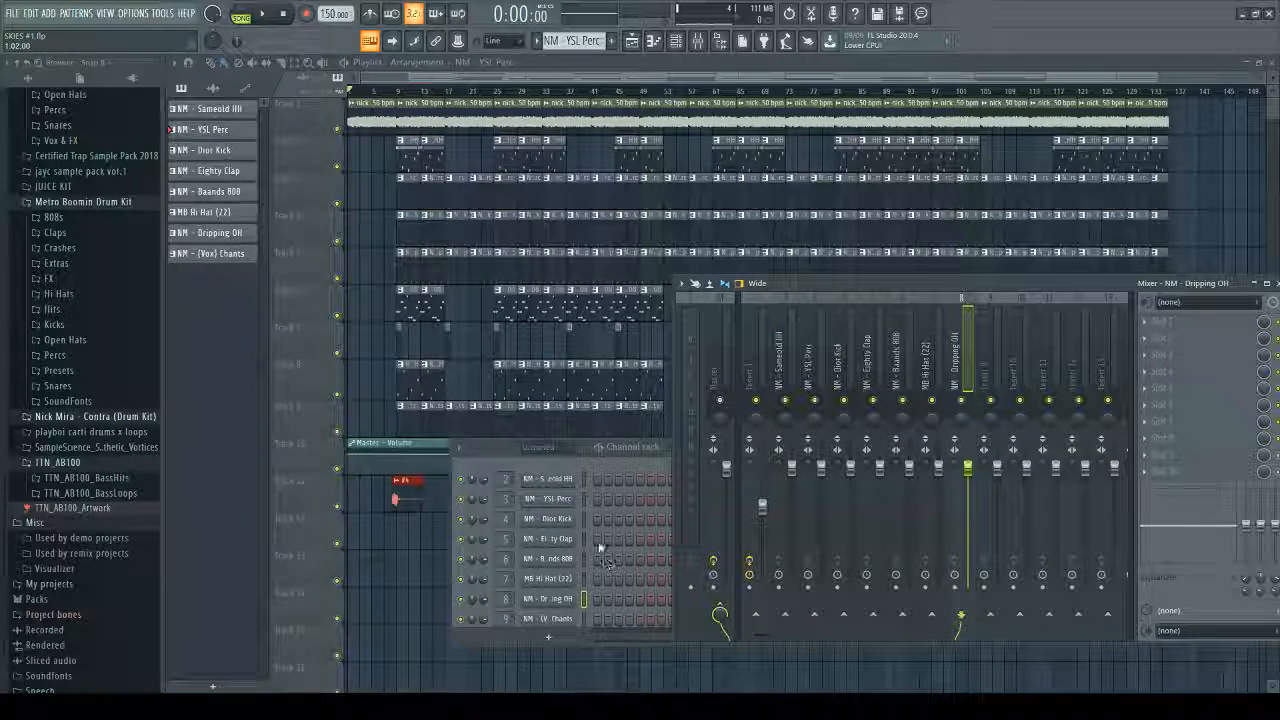
Step: Link NM - (Vox) Chants to mixer track 9 and close the channel rack
scroll(600, 555, "down", 1)
left_click(582, 604)
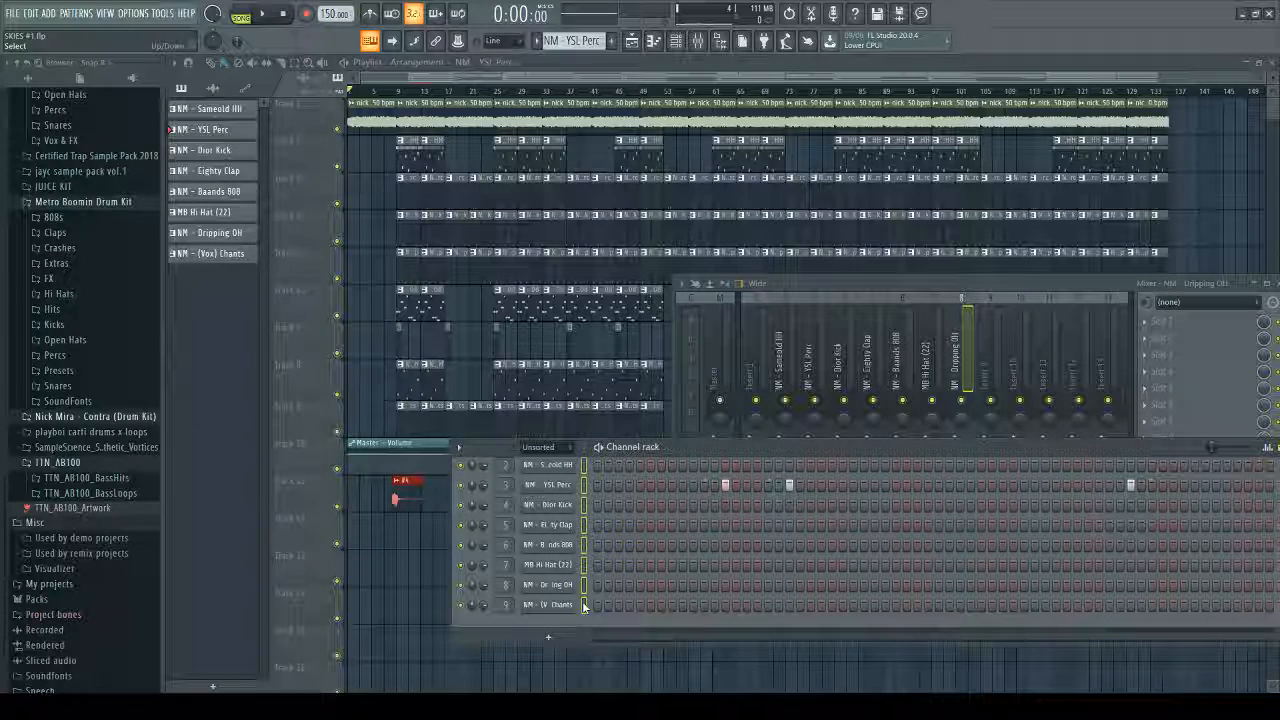
left_click(985, 355)
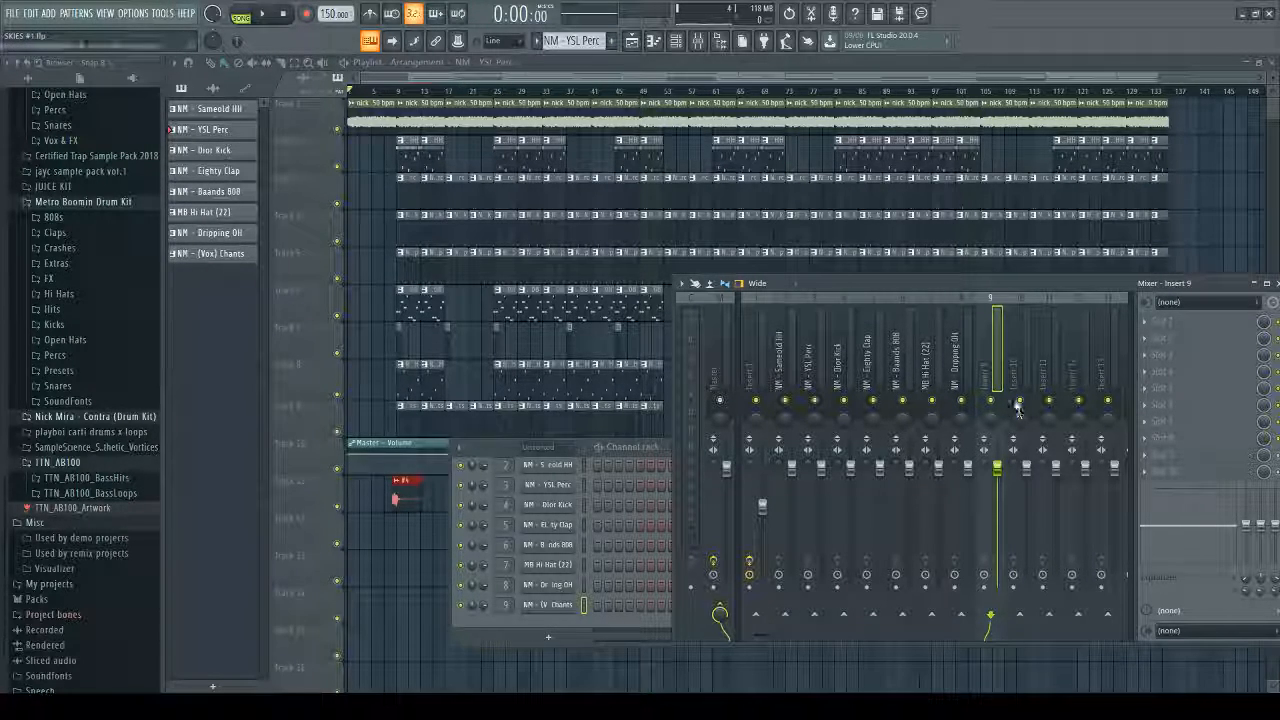
key("ctrl+l")
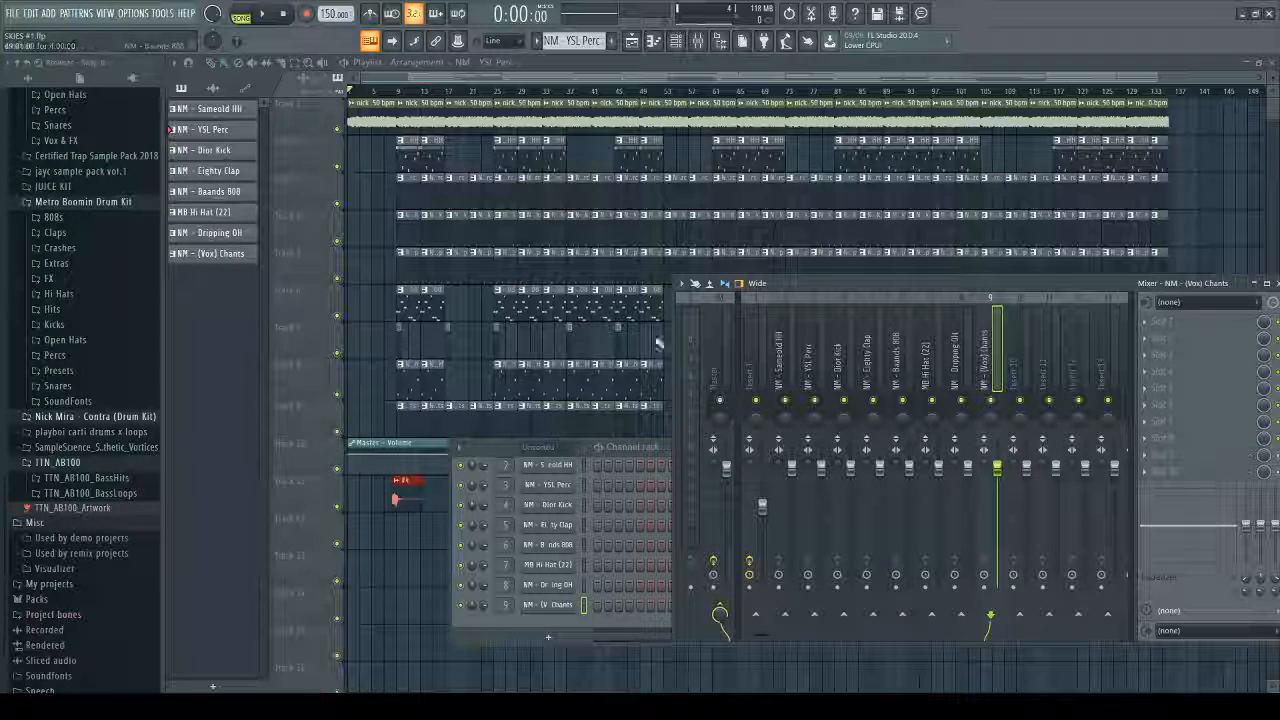
left_click(675, 40)
left_click(675, 40)
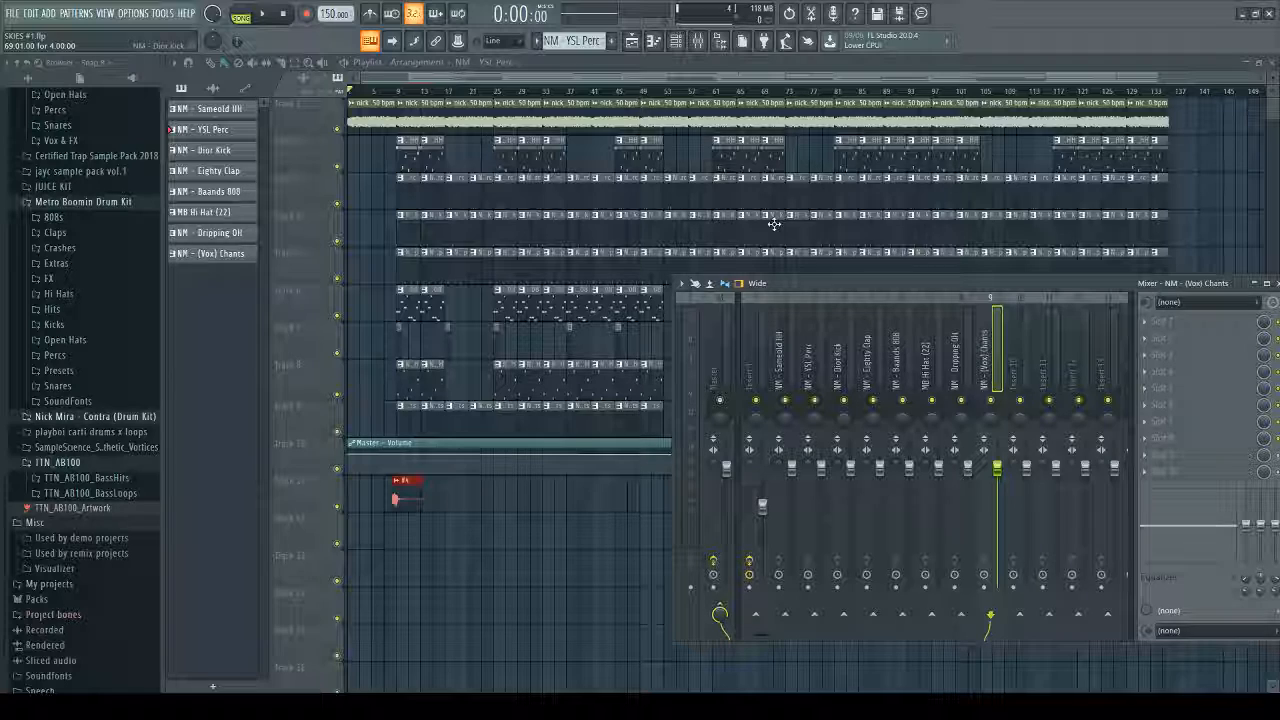
Step: Play the beat from bar 9 with the mixer open and lower the volume fader of the NM - YSL Perc track
left_click(814, 349)
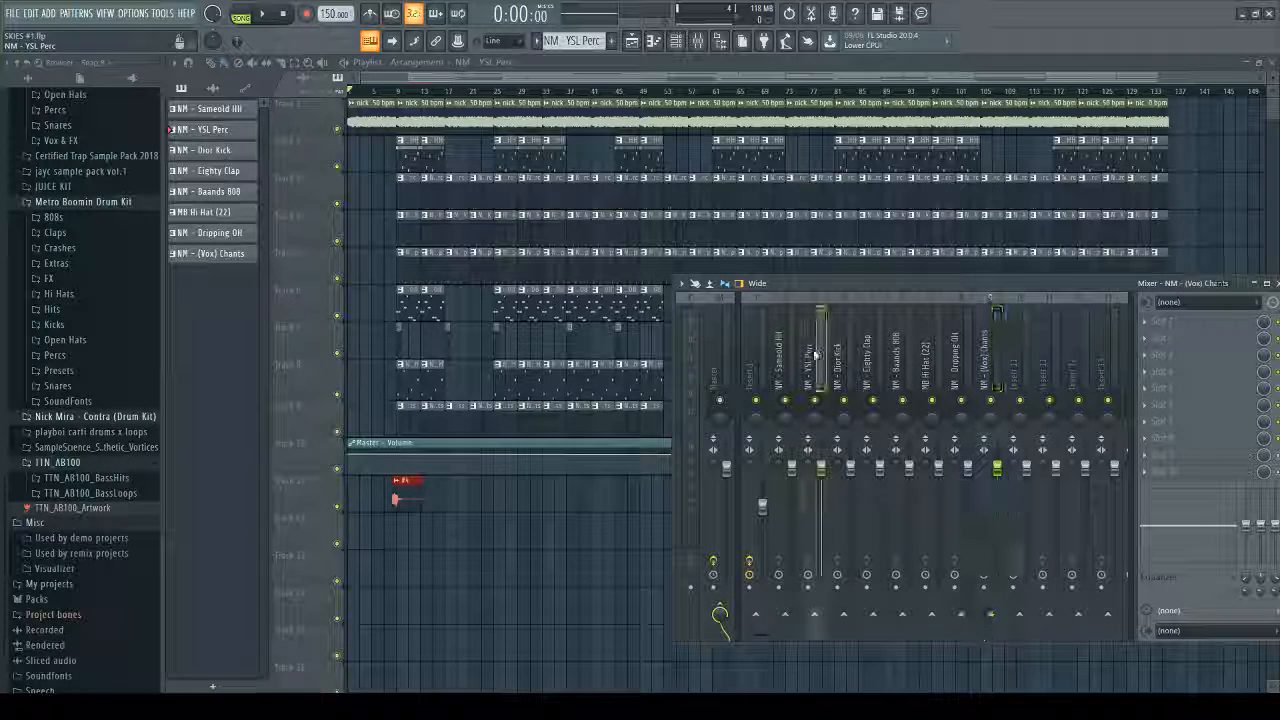
left_click(398, 92)
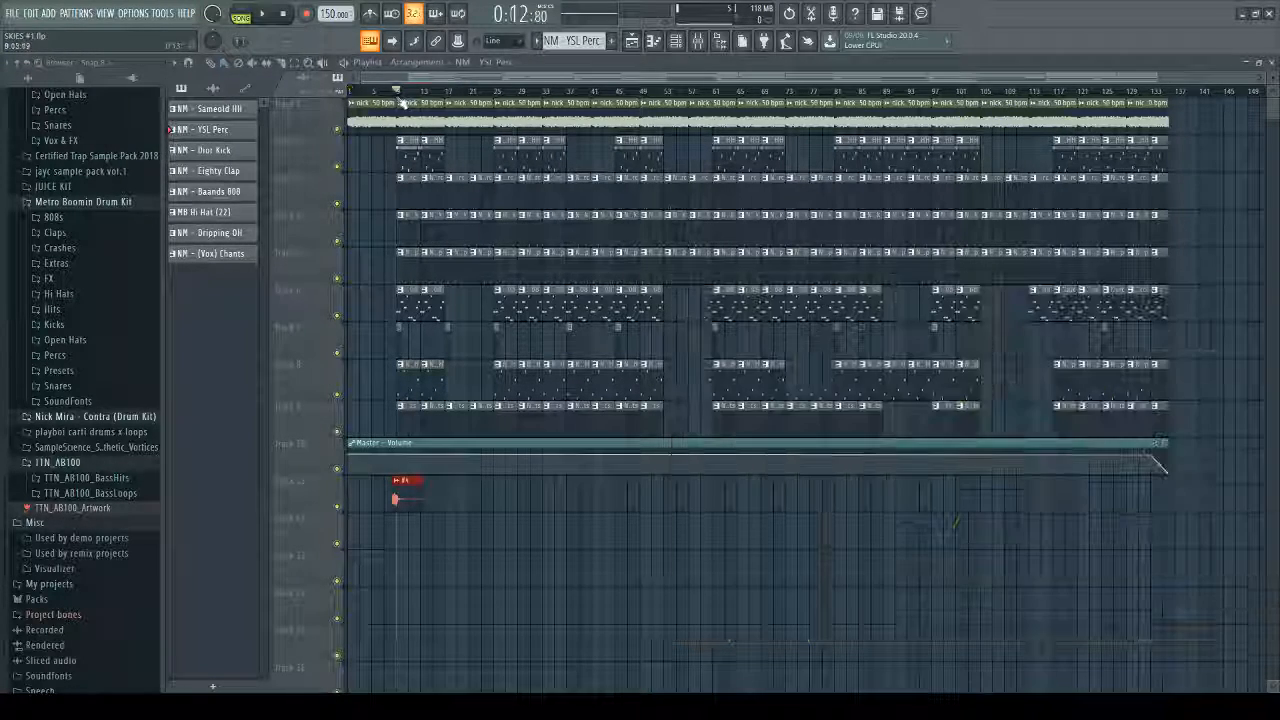
key("F9")
key("space")
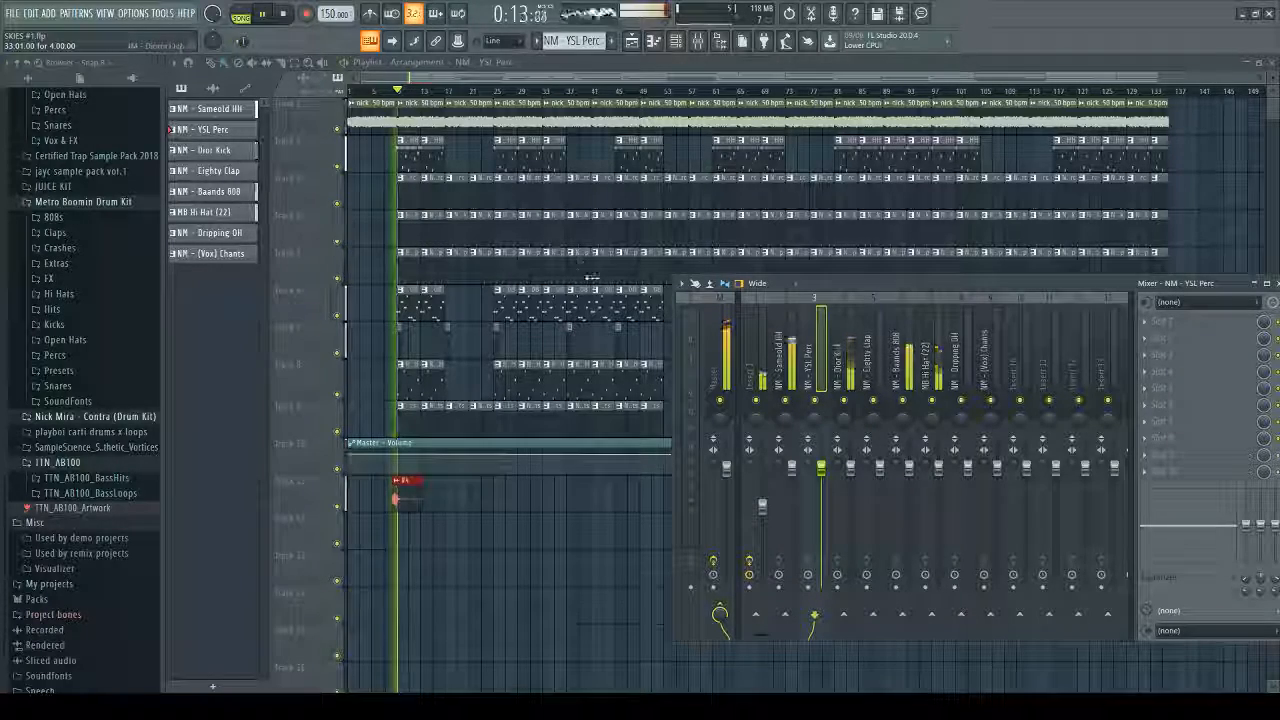
left_click_drag(820, 480, 821, 500)
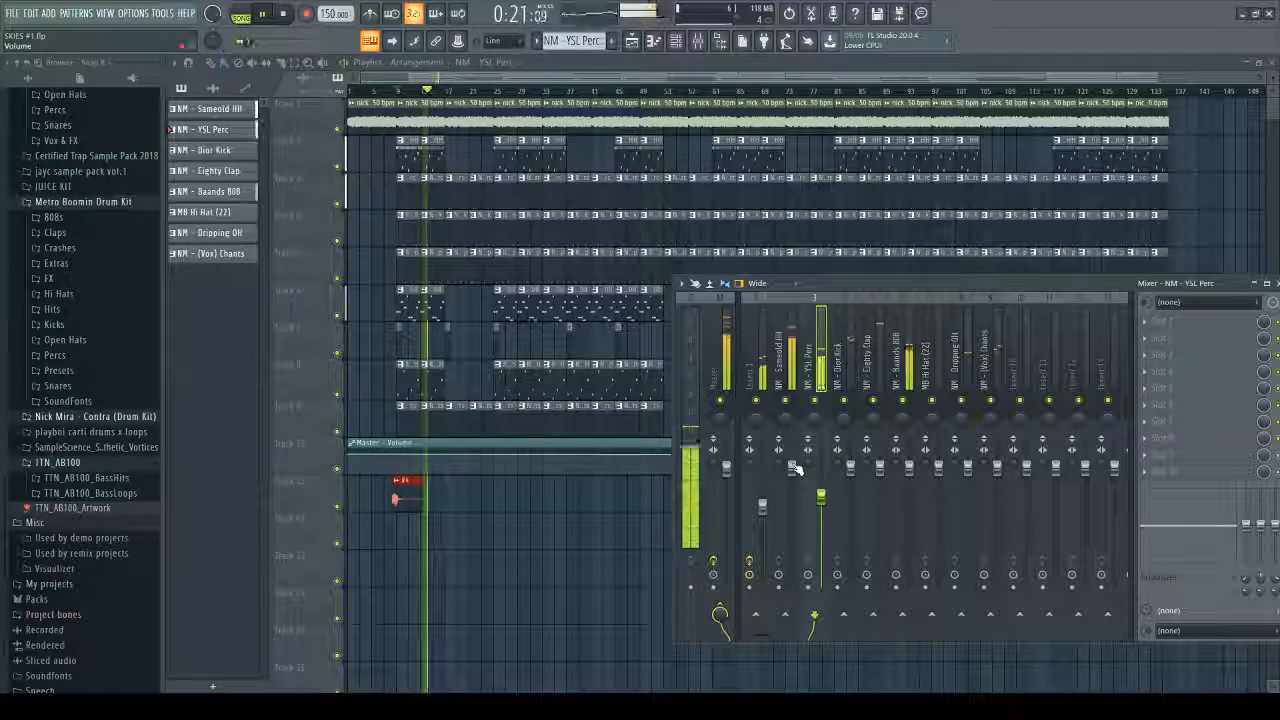
Step: Lower the volume faders of the NM - Sameold HH, NM - Baands 808 and NM - Eighty Clap mixer tracks and stop playback
left_click_drag(793, 467, 796, 492)
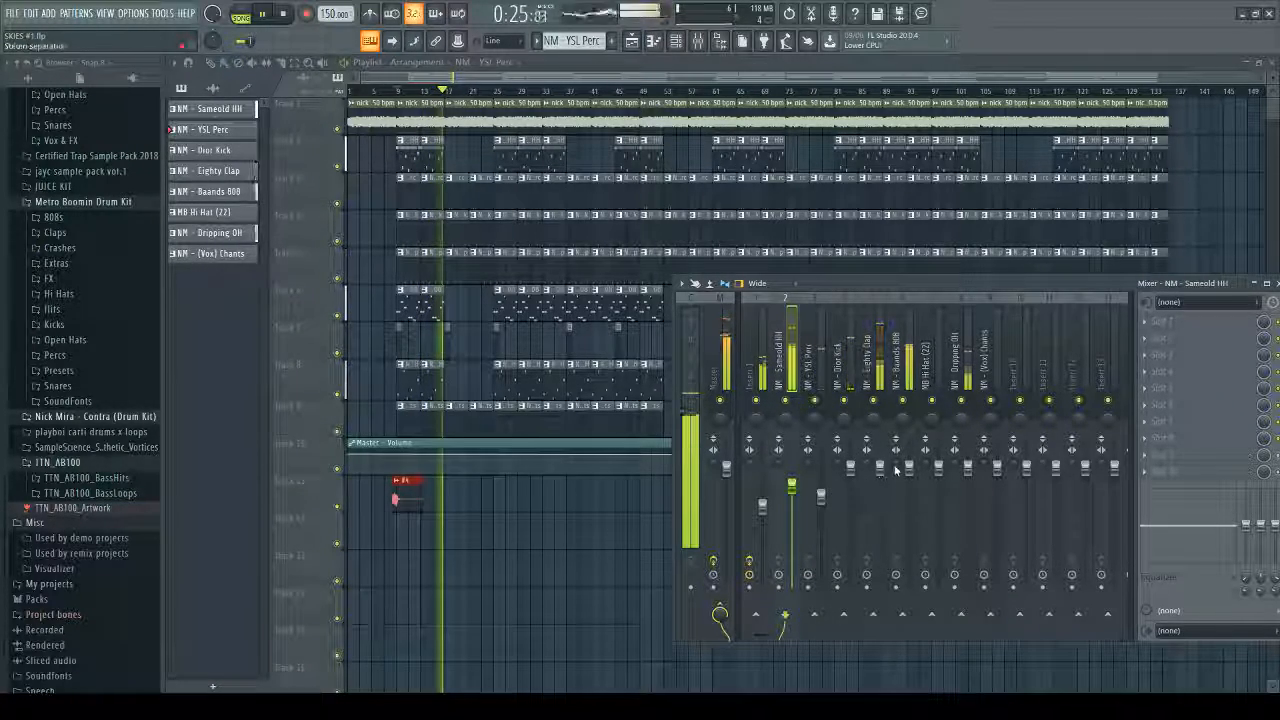
left_click_drag(909, 469, 909, 479)
left_click(851, 468)
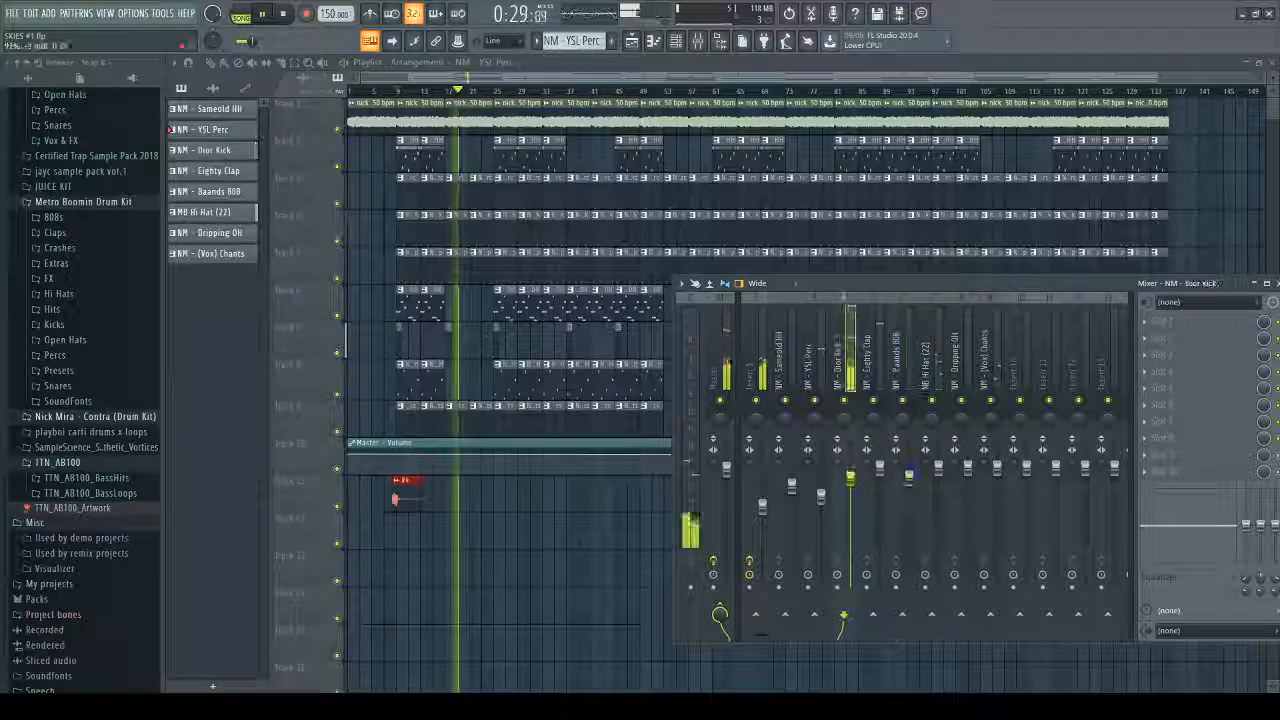
left_click_drag(880, 466, 880, 478)
key("space")
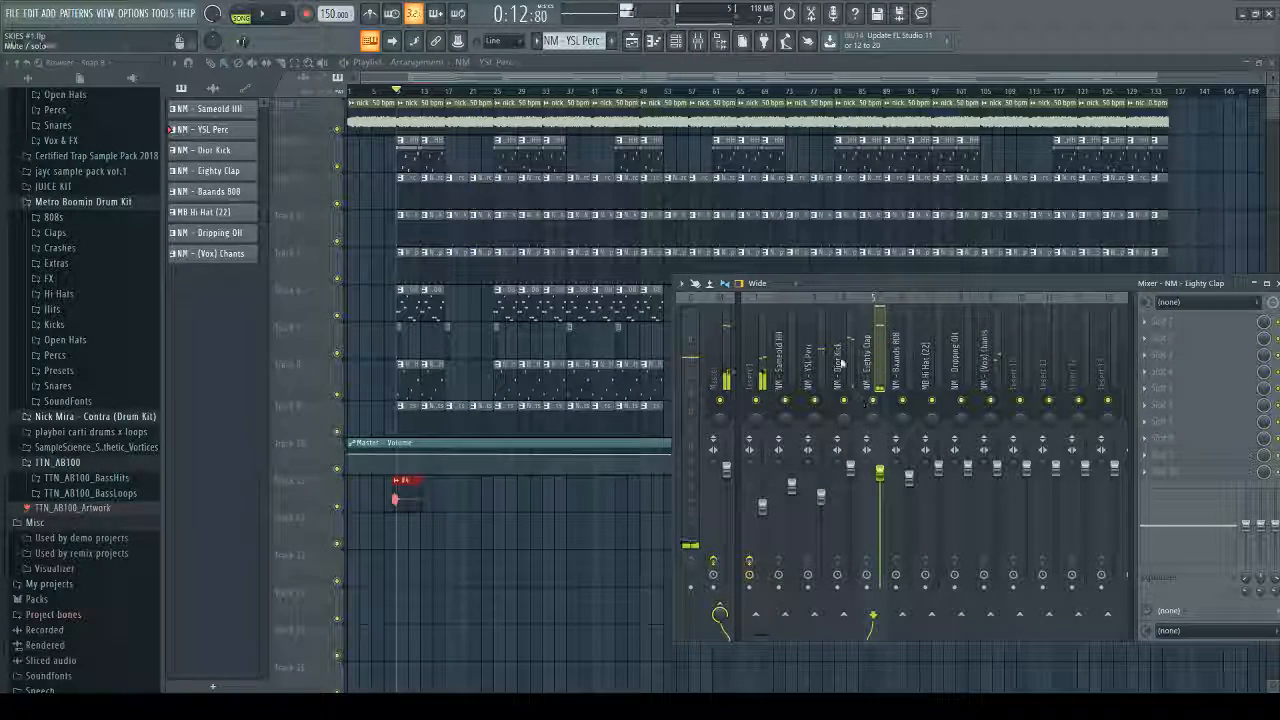
Step: Add Fruity parametric EQ 2 to the NM - Dior Kick track and boost its band 1 low shelf about 9 dB at 61 Hz
left_click(844, 367)
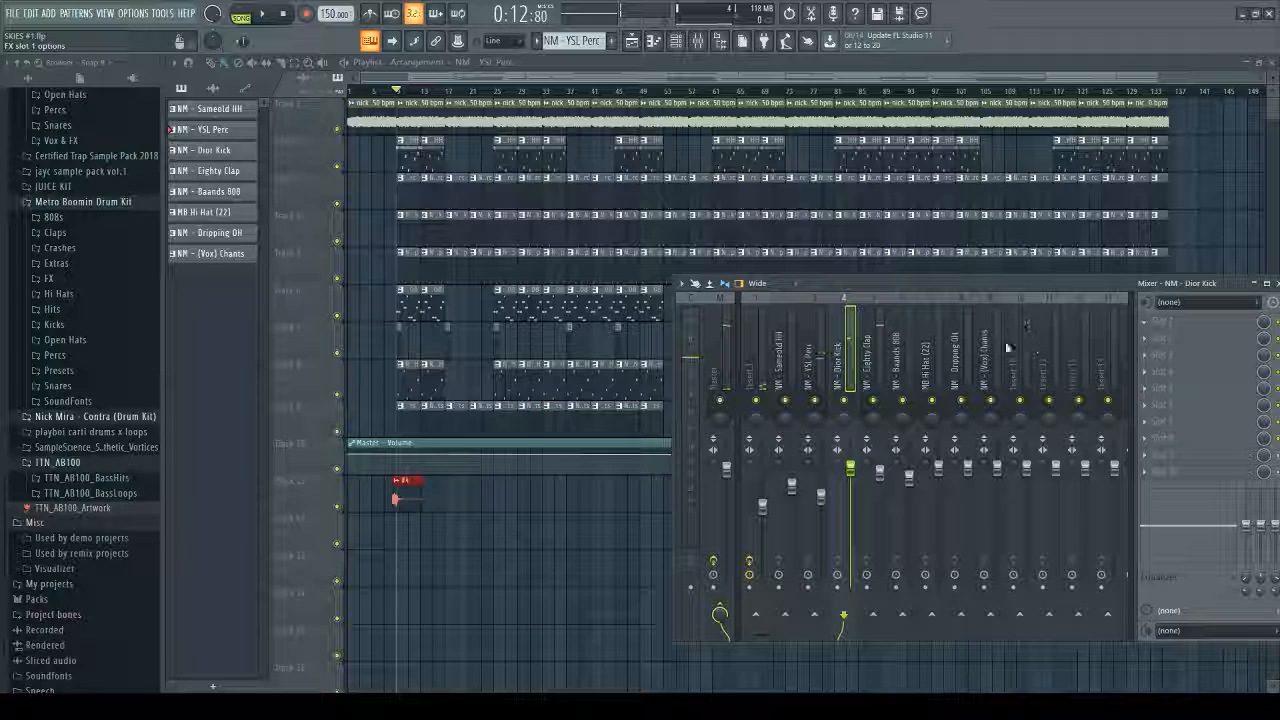
left_click(970, 444)
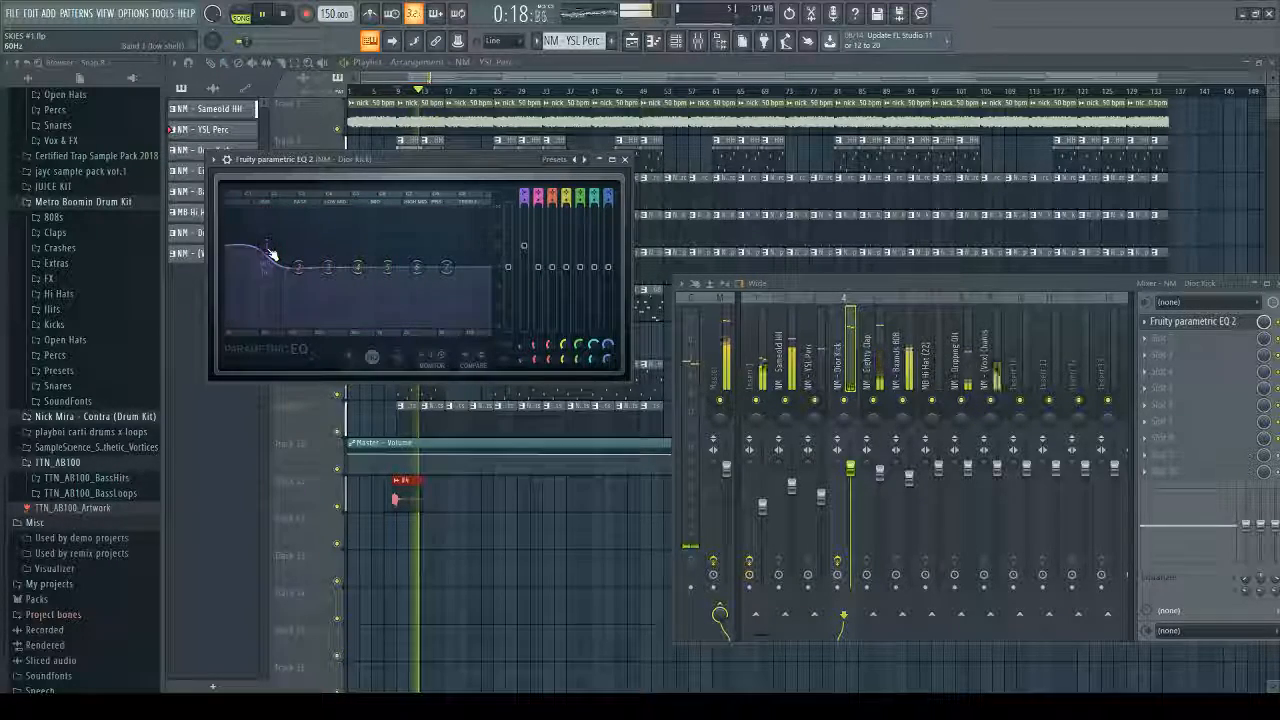
scroll(272, 251, "up", 5)
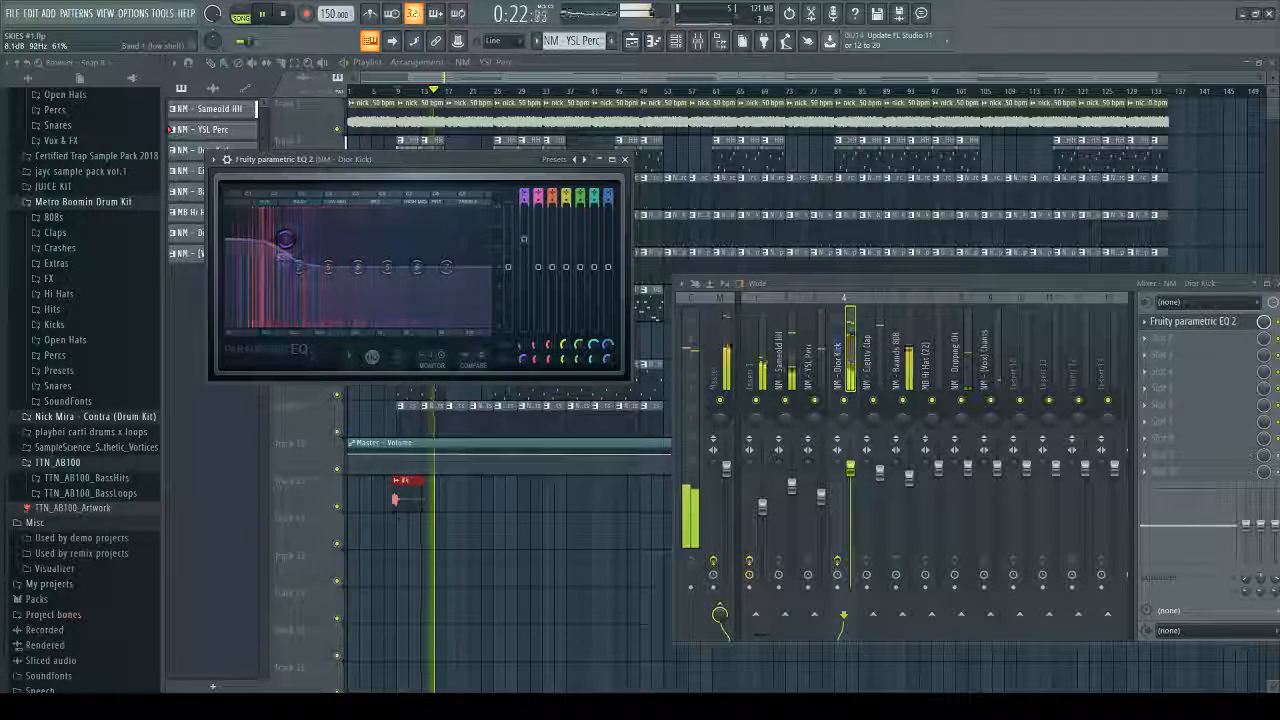
mouse_move(286, 240)
left_mouse_down()
mouse_move(303, 231)
mouse_move(269, 238)
left_mouse_up()
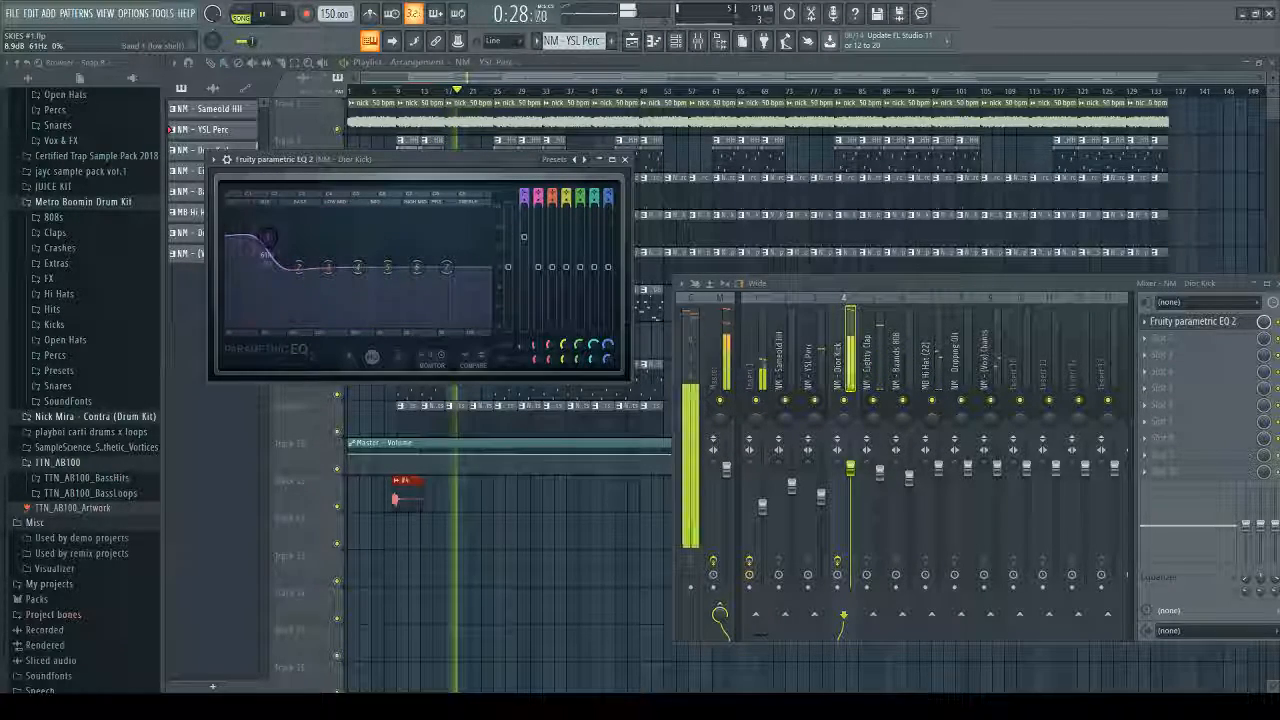
left_click(626, 161)
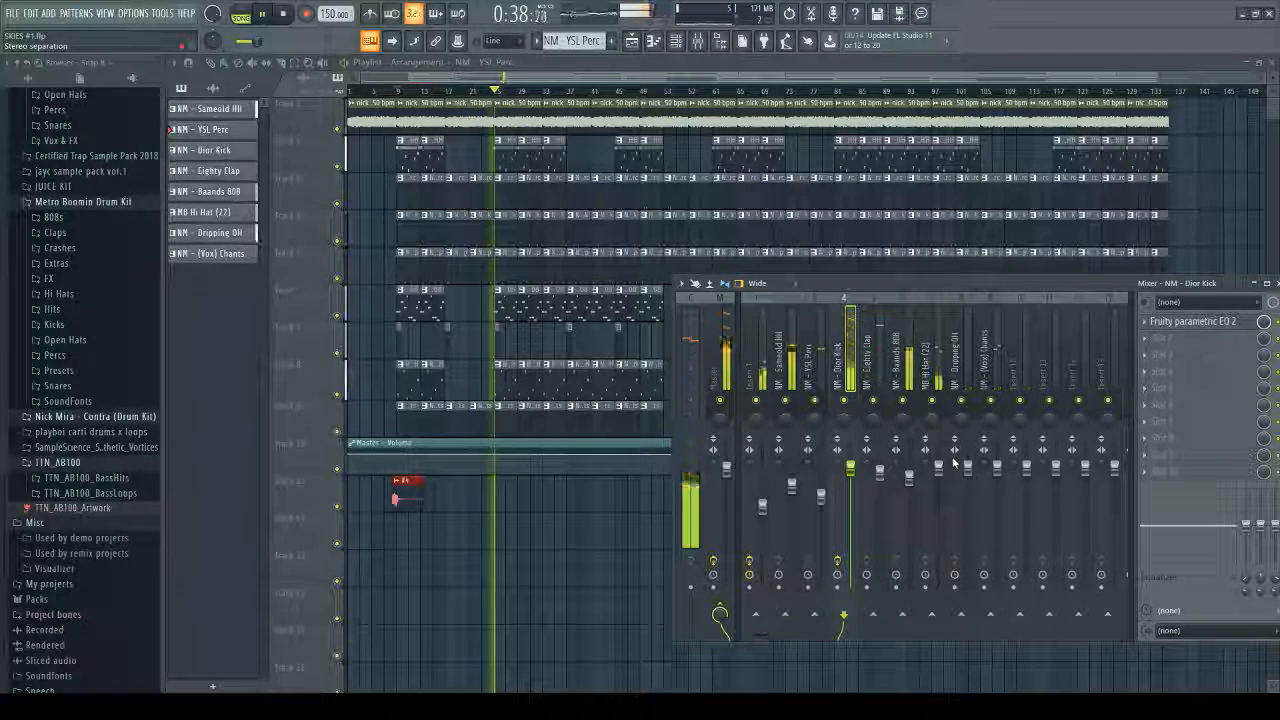
Step: Lower the NM - Baands 808 fader slightly and reshape the NM - Dior Kick EQ with a stronger low boost and rolled-off highs
left_click_drag(909, 478, 910, 487)
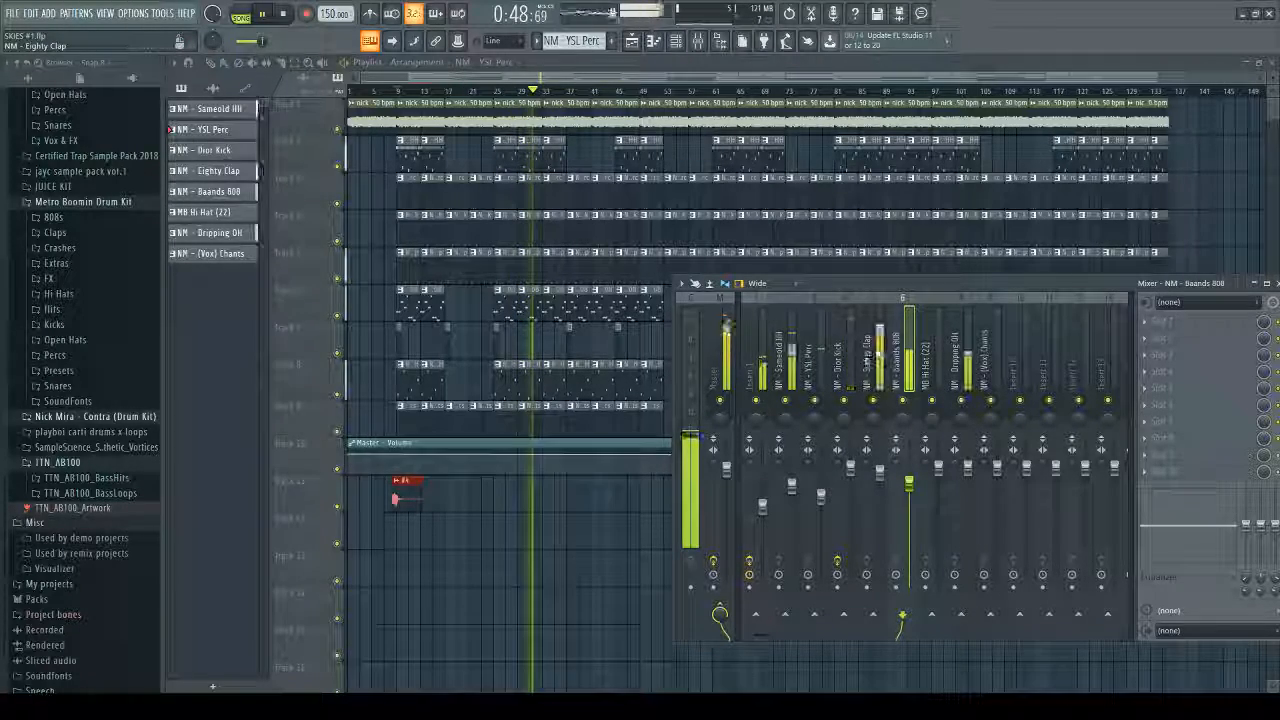
left_click(848, 380)
left_click(1188, 322)
left_click_drag(348, 320, 322, 323)
left_click_drag(267, 238, 261, 266)
left_click_drag(367, 296, 464, 306)
left_click_drag(261, 268, 266, 250)
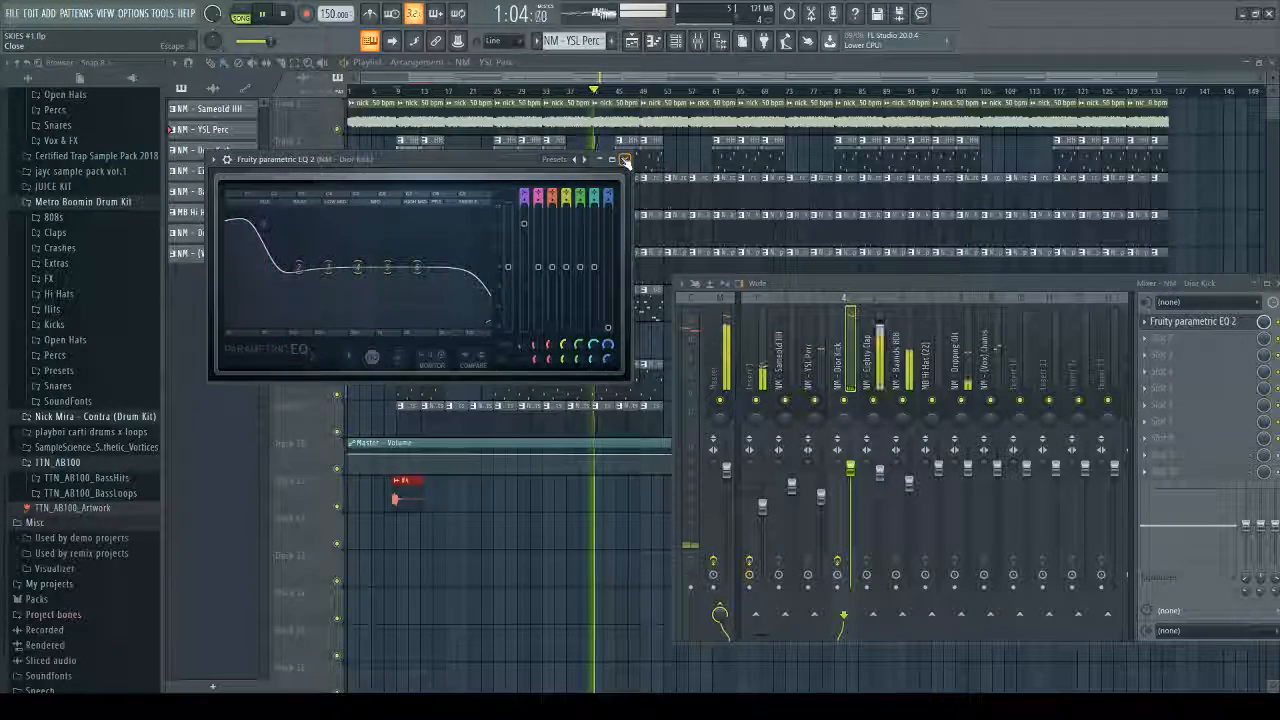
left_click(625, 160)
Step: Lower the NM - Dripping OH fader and raise the NM - Sameold HH and NM - YSL Perc faders slightly
left_click_drag(967, 467, 967, 498)
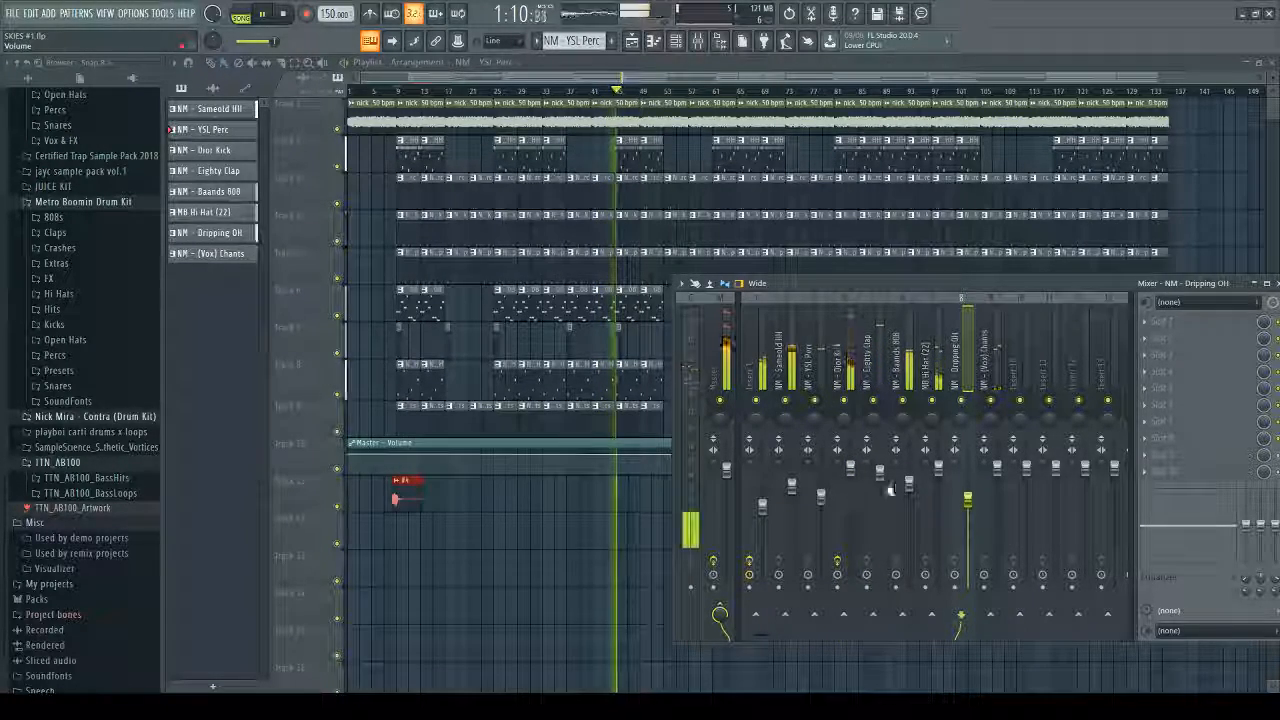
left_click_drag(792, 486, 792, 468)
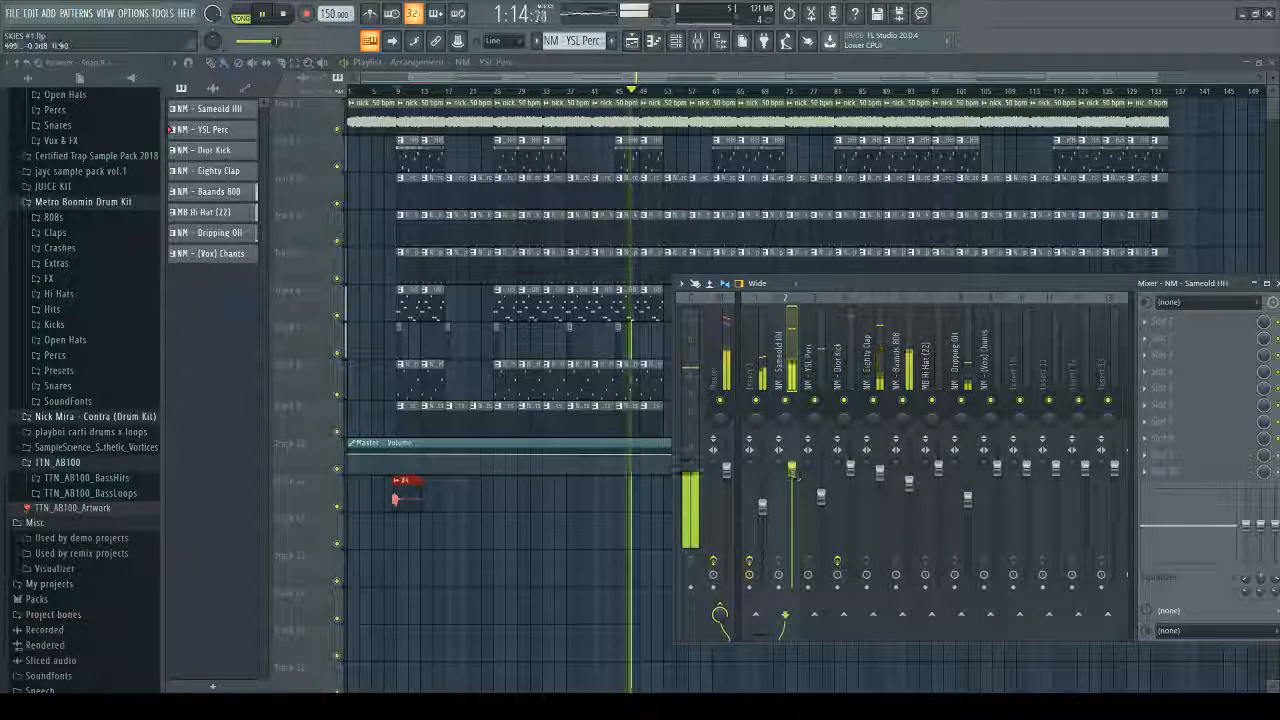
left_click(818, 496)
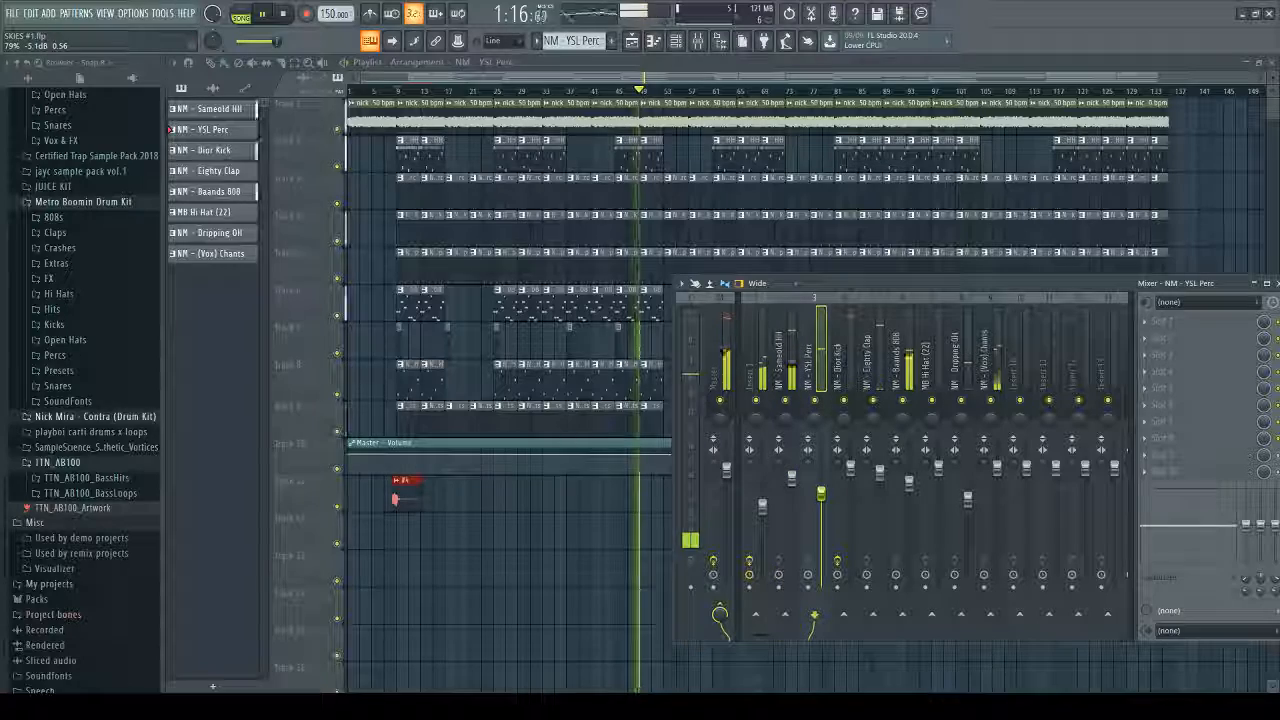
Step: Lower the faders of the NM - Dior Kick, NM - Eighty Clap, NM - Dripping OH and NM - (Vox) Chants tracks
left_click(851, 489)
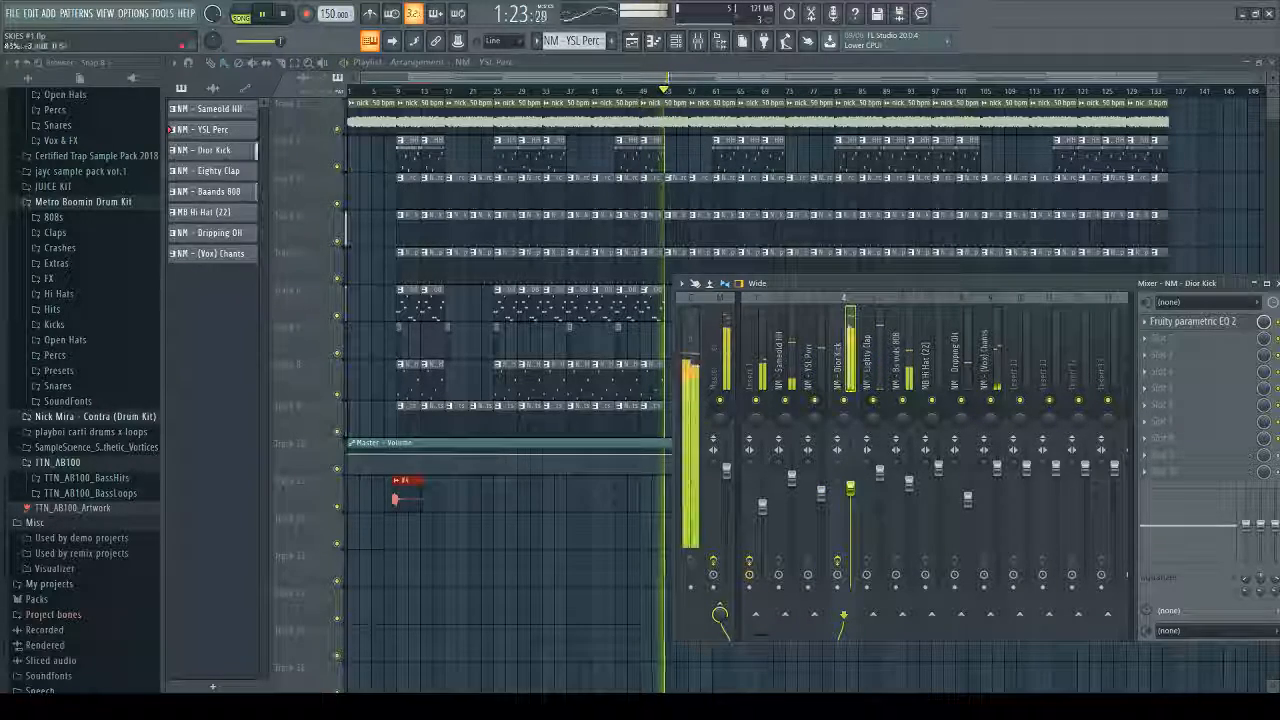
left_click(879, 476)
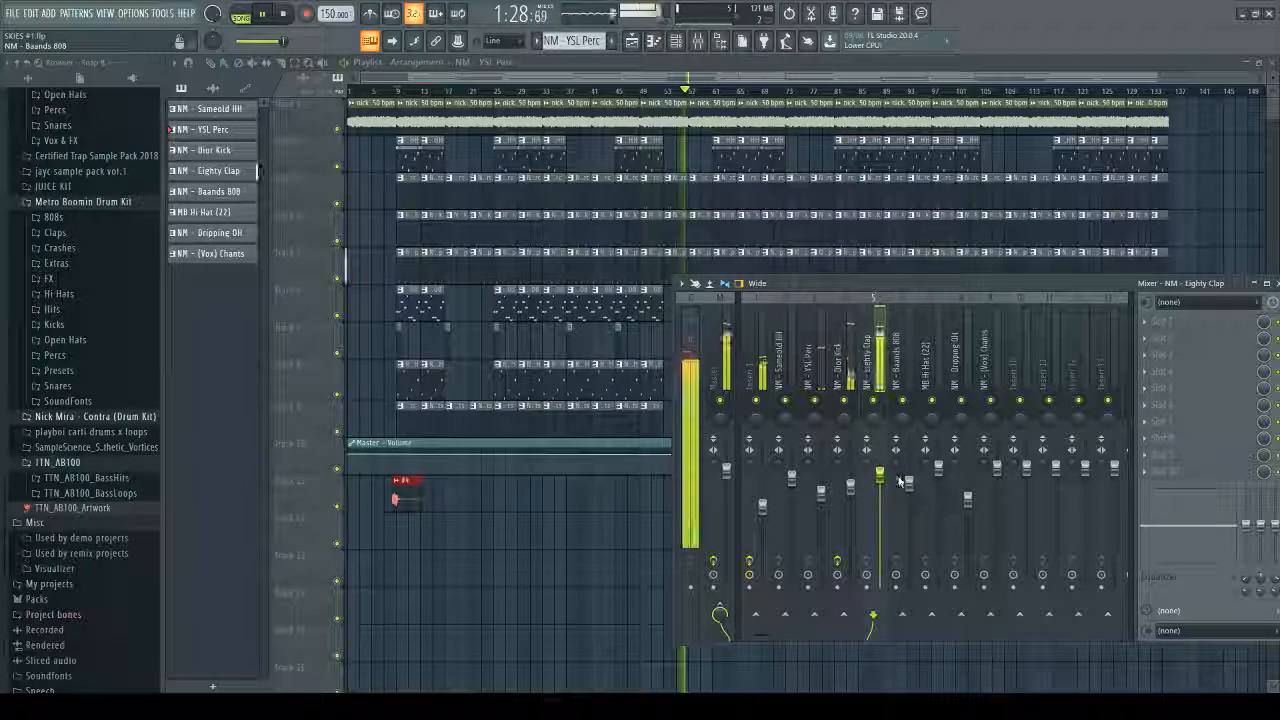
left_click(967, 498)
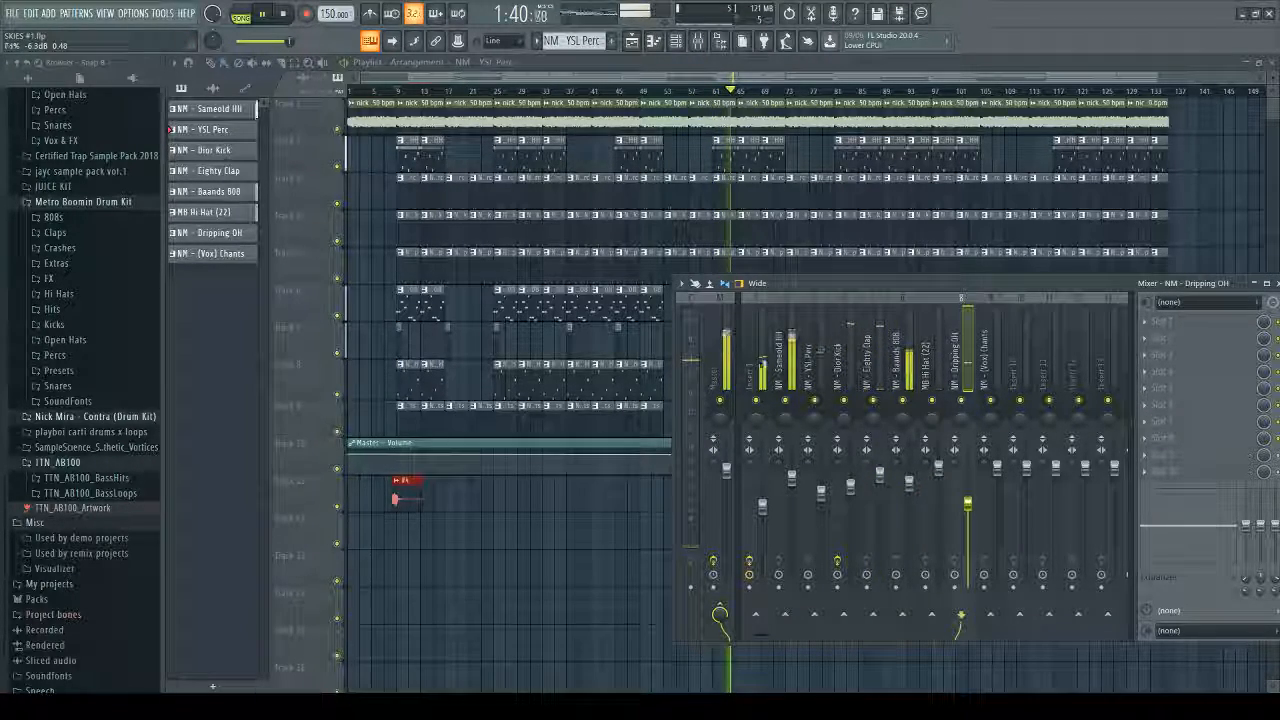
left_click_drag(975, 515, 1000, 487)
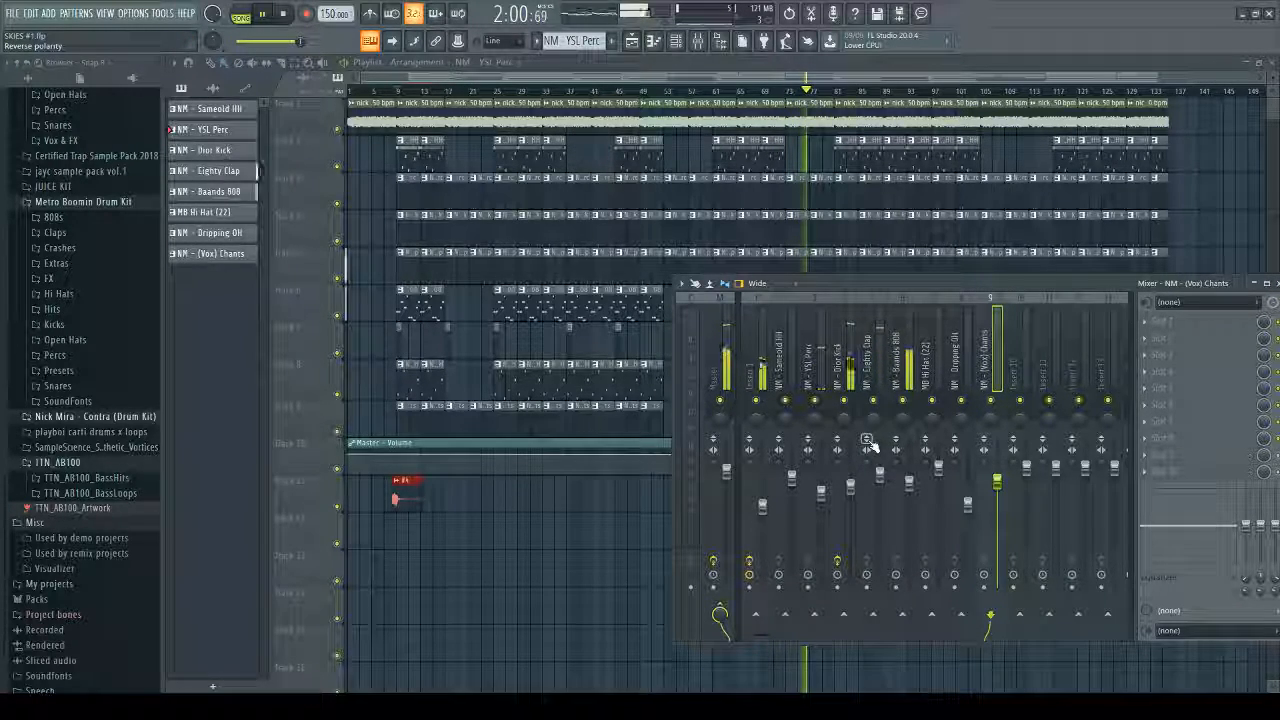
Step: Select the NM - Dior Kick mixer track, stop playback and open the Kicks folder of the 1!Nick Mira Magma Drum Kit in the browser
left_click(845, 362)
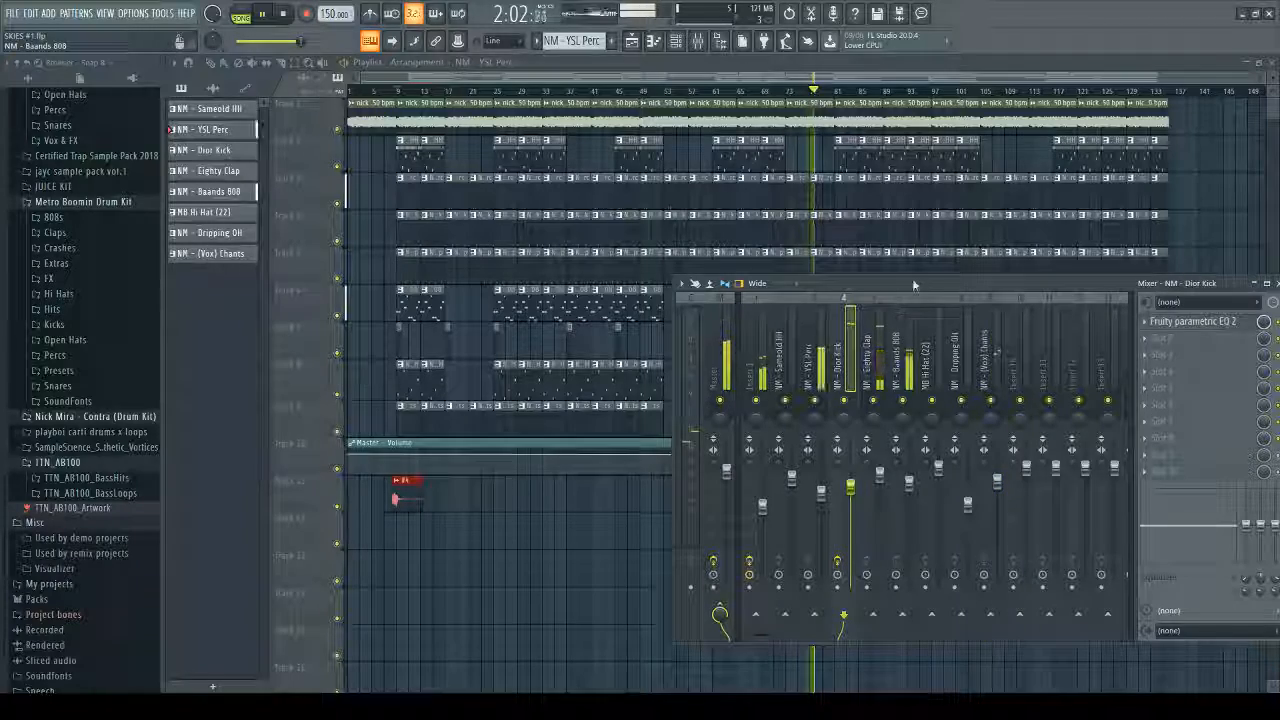
left_click_drag(914, 284, 846, 271)
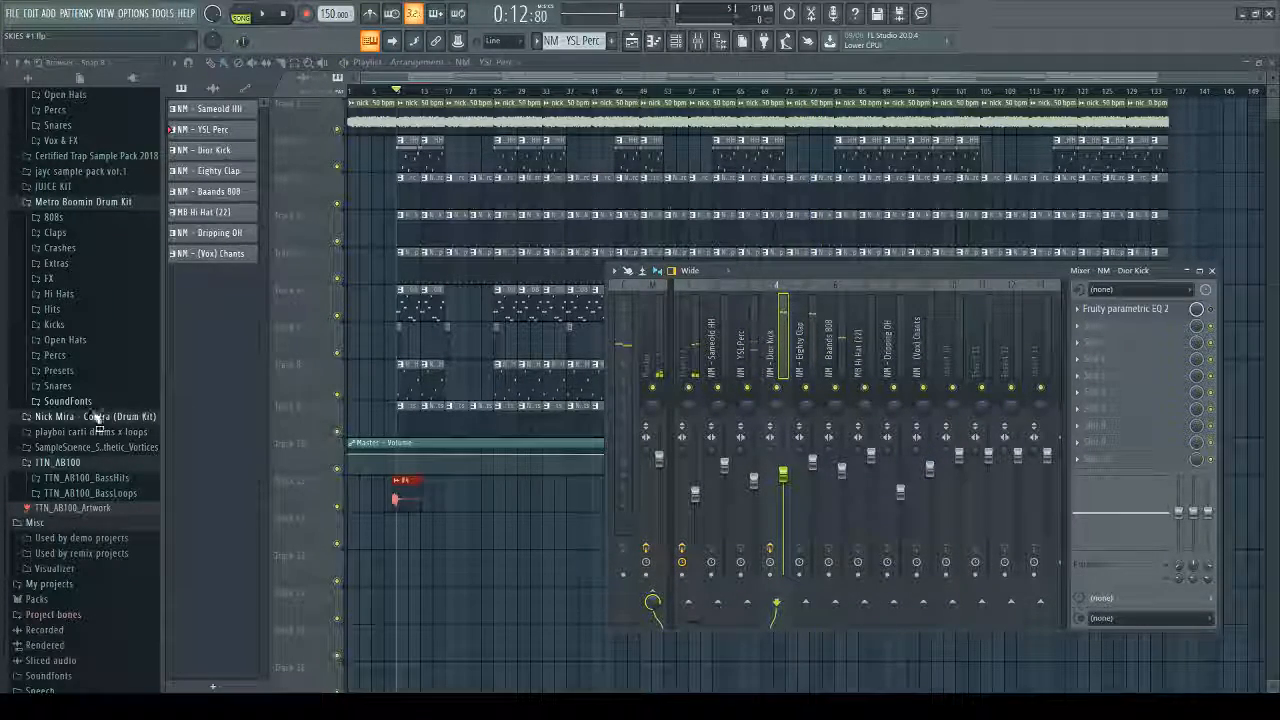
left_click(55, 325)
left_click(84, 184)
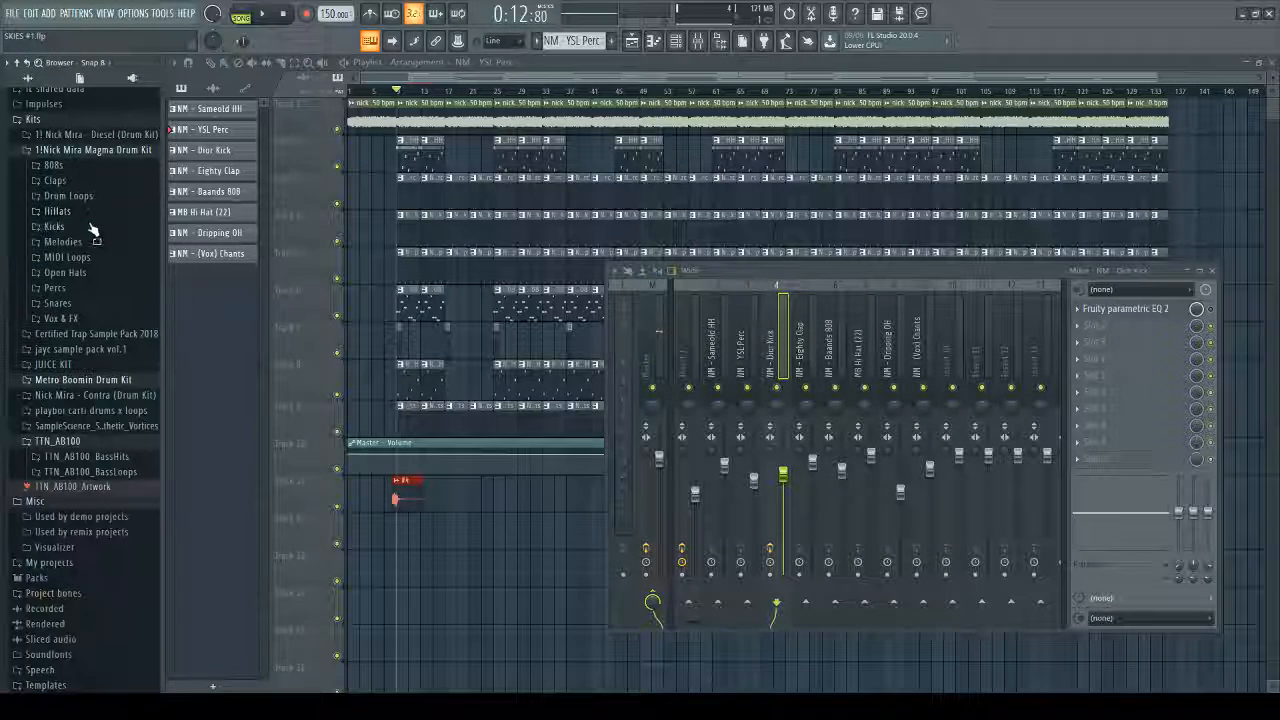
scroll(91, 226, "up", 2)
left_click(75, 313)
left_click(77, 313)
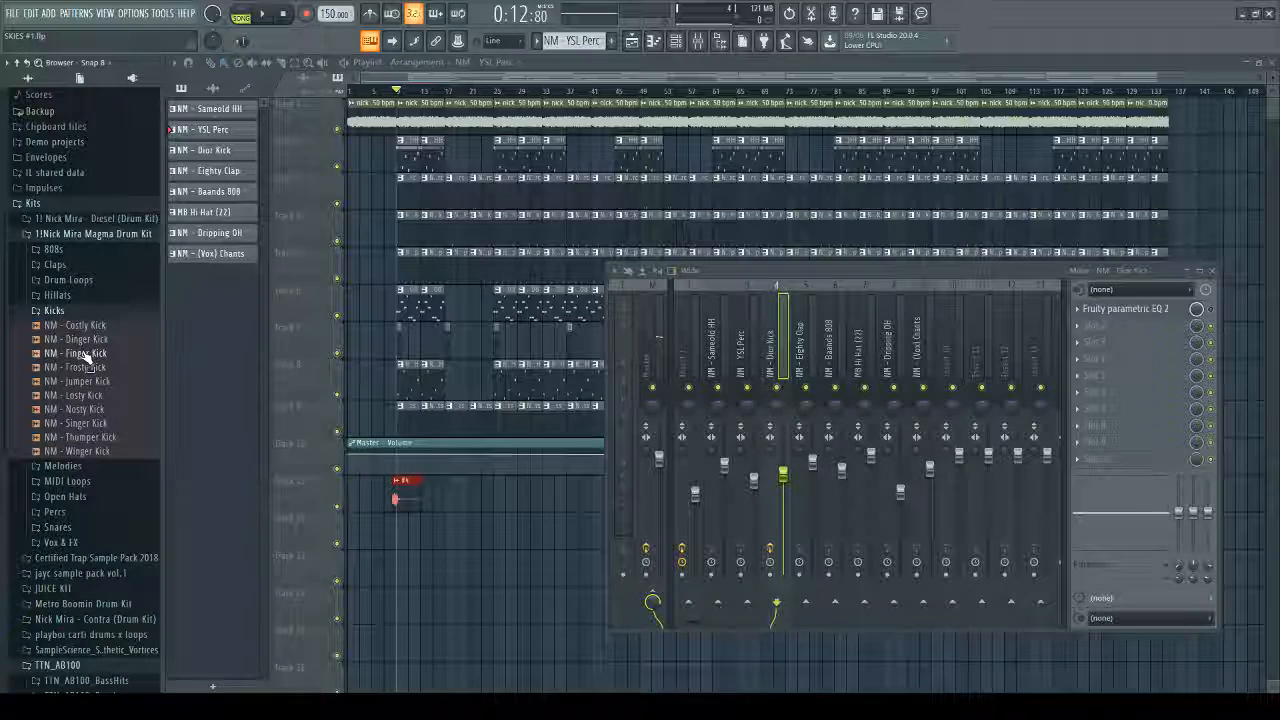
Step: Audition the Magma kit's kick samples, including NM - Jumper Kick, and replay the beat from bar 9 for comparison
left_click(86, 340)
left_click(88, 353)
left_click(88, 367)
left_click(88, 381)
left_click(88, 396)
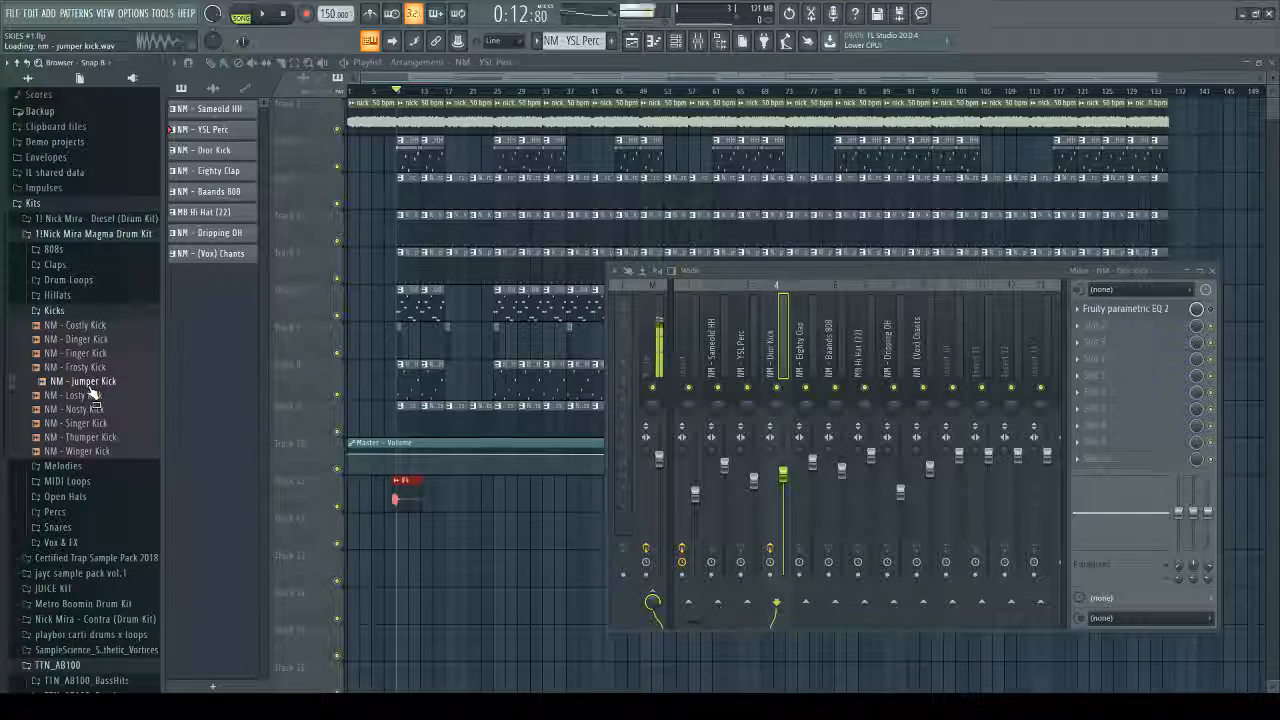
key("space")
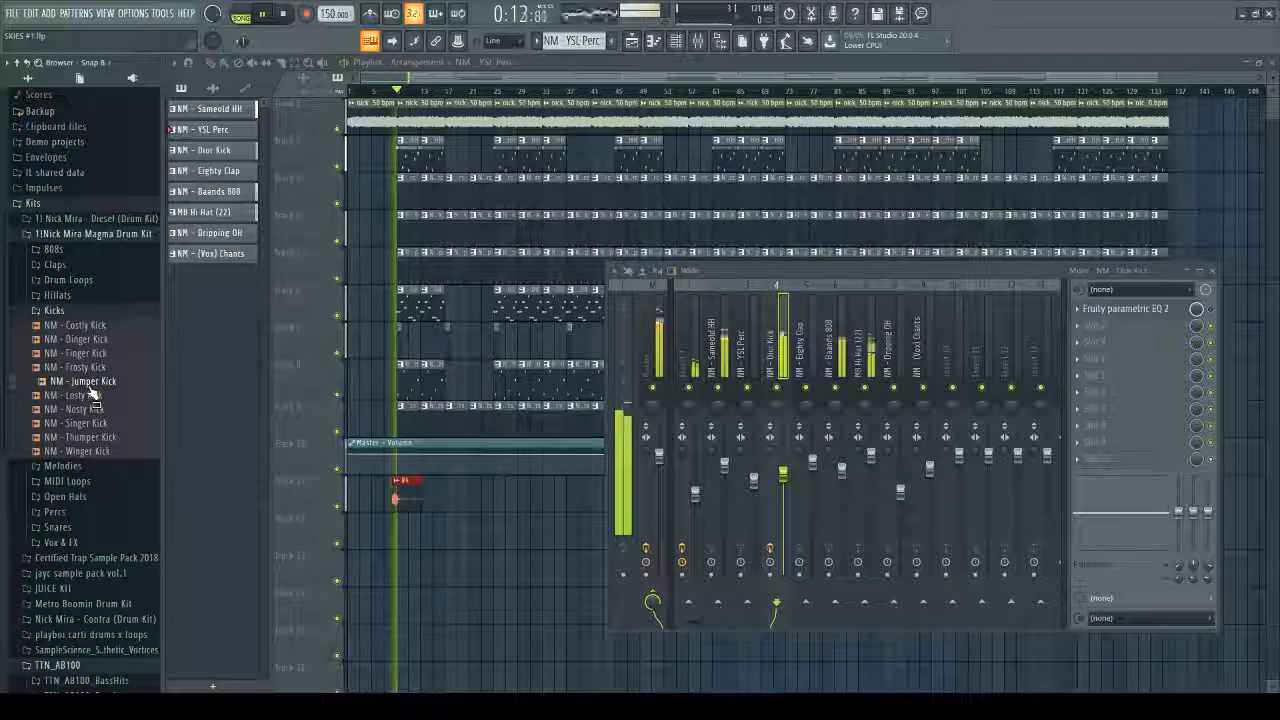
key("space")
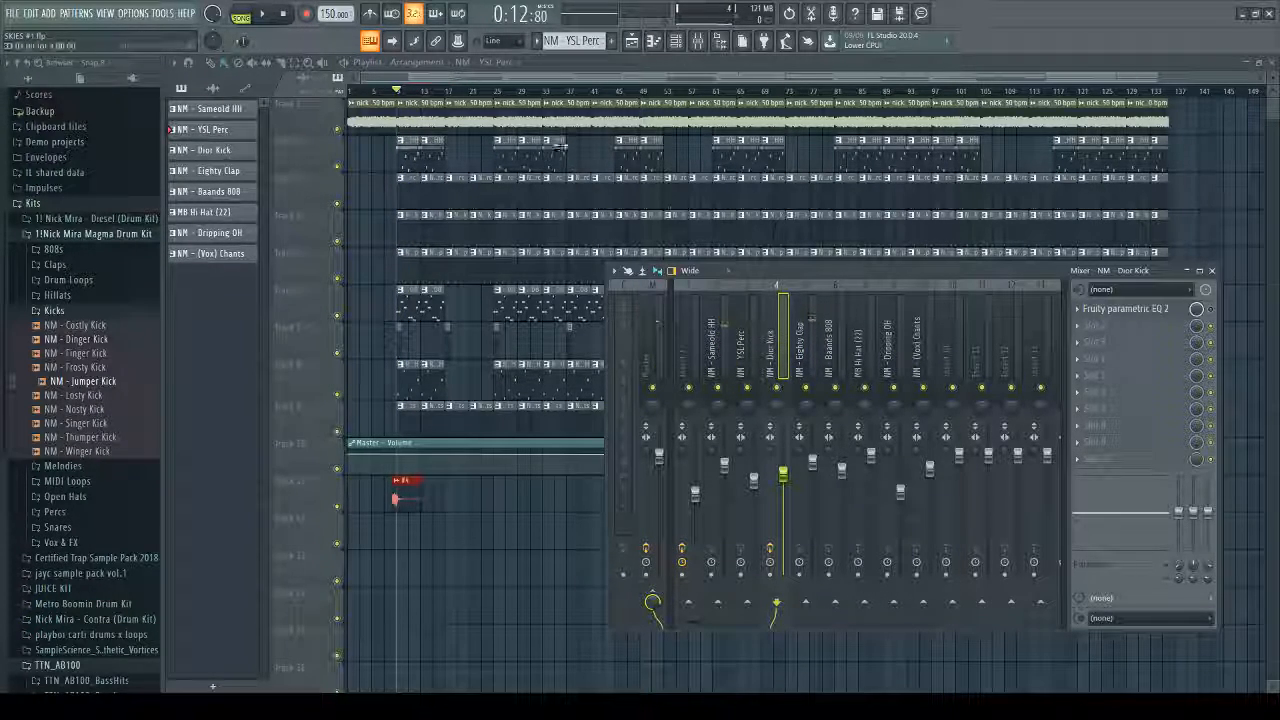
Step: Replace the NM - Dior Kick sample in the channel rack with NM - Jumper Kick and play the beat
left_click(676, 41)
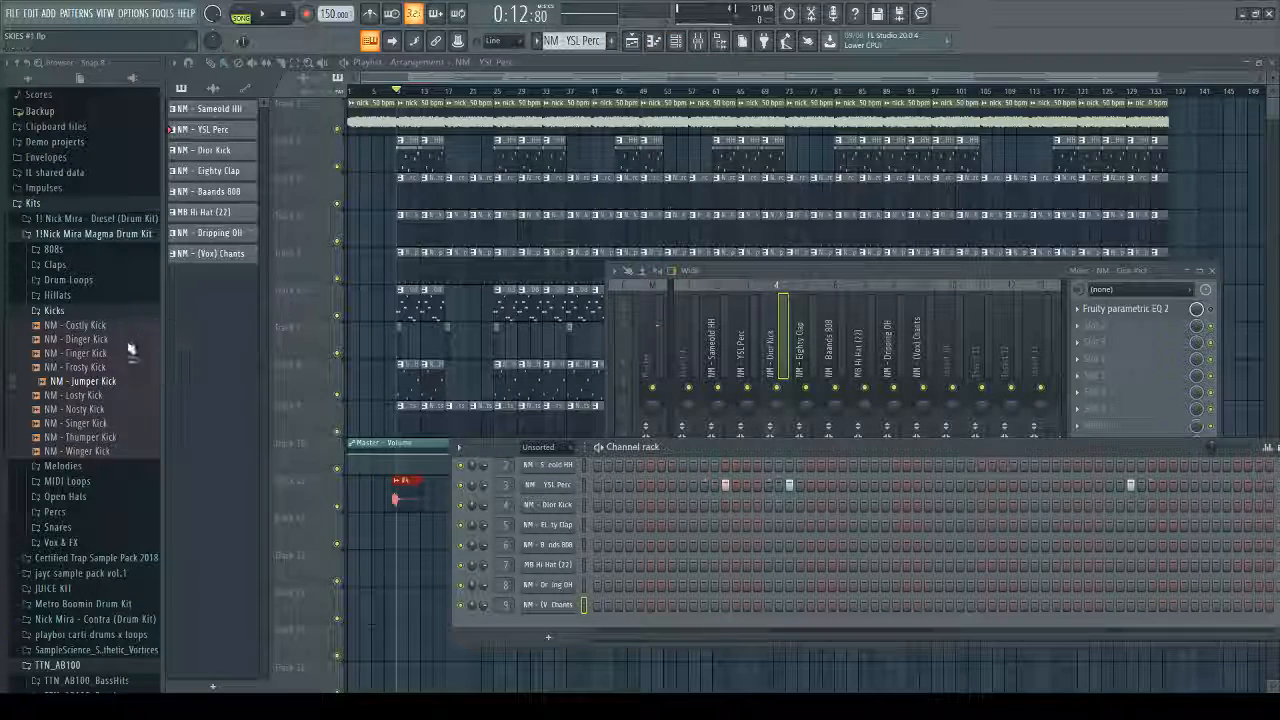
left_click_drag(90, 382, 548, 466)
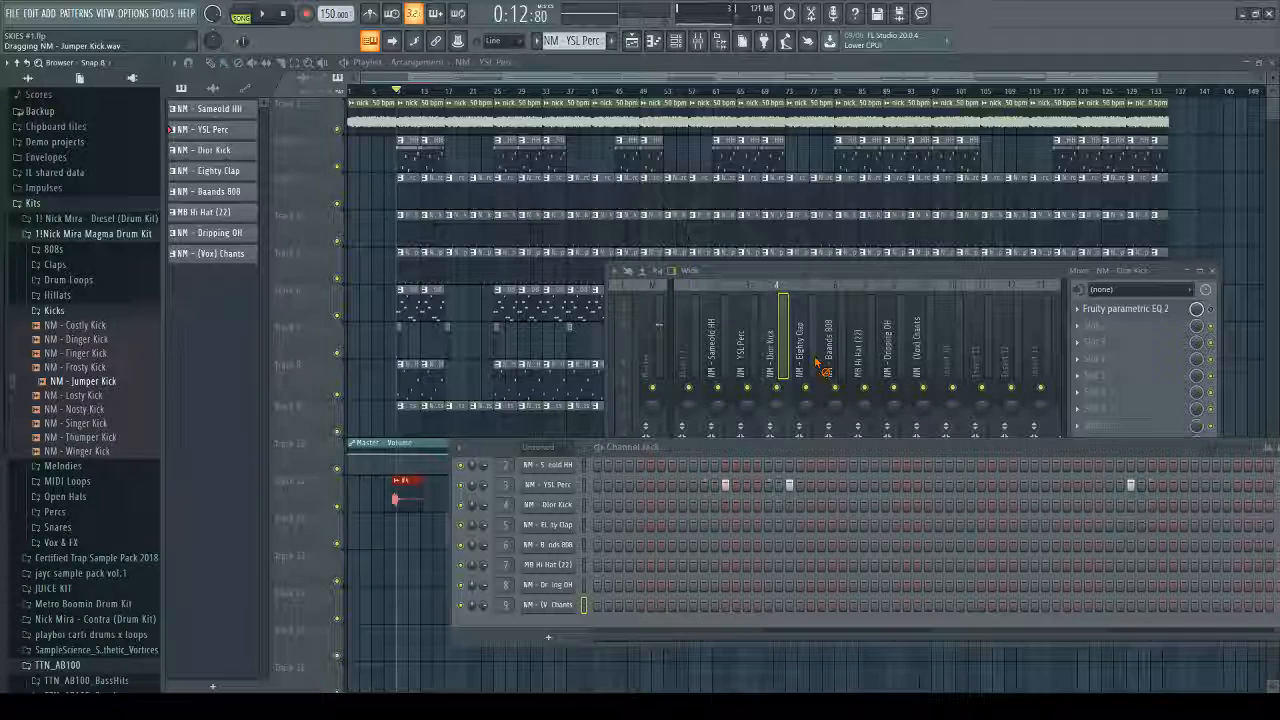
left_click_drag(872, 366, 885, 363)
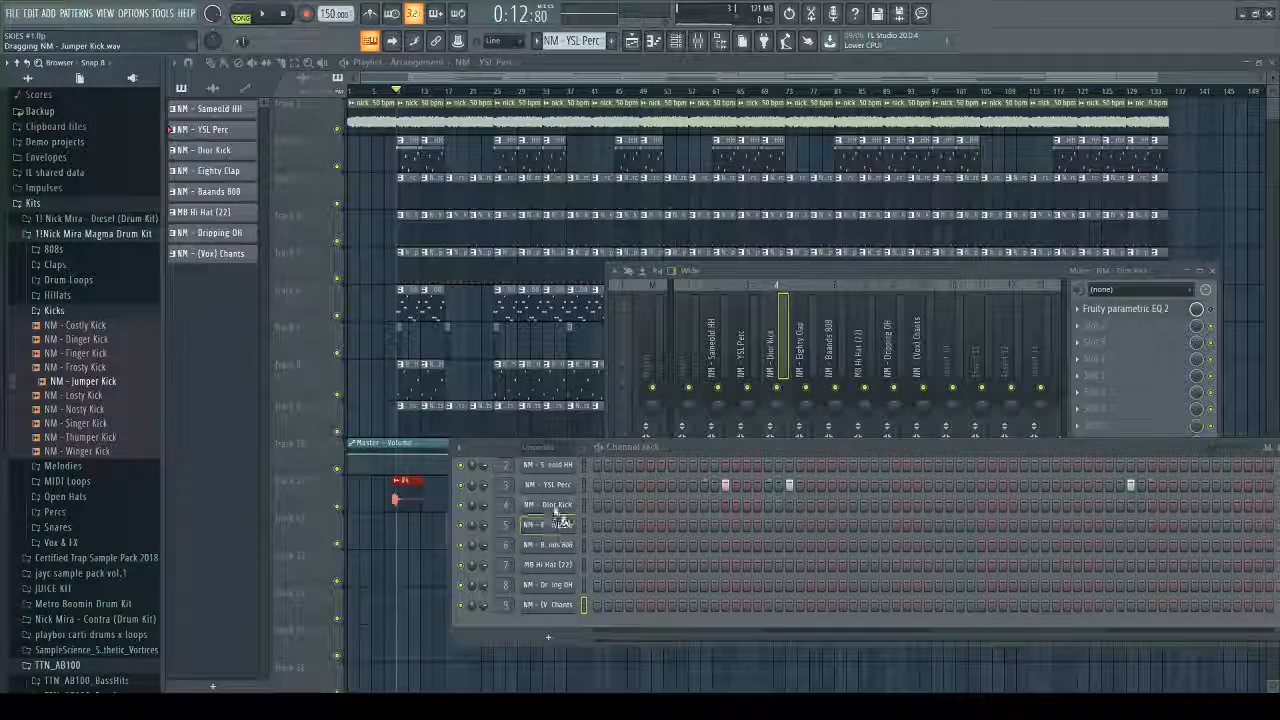
key("space")
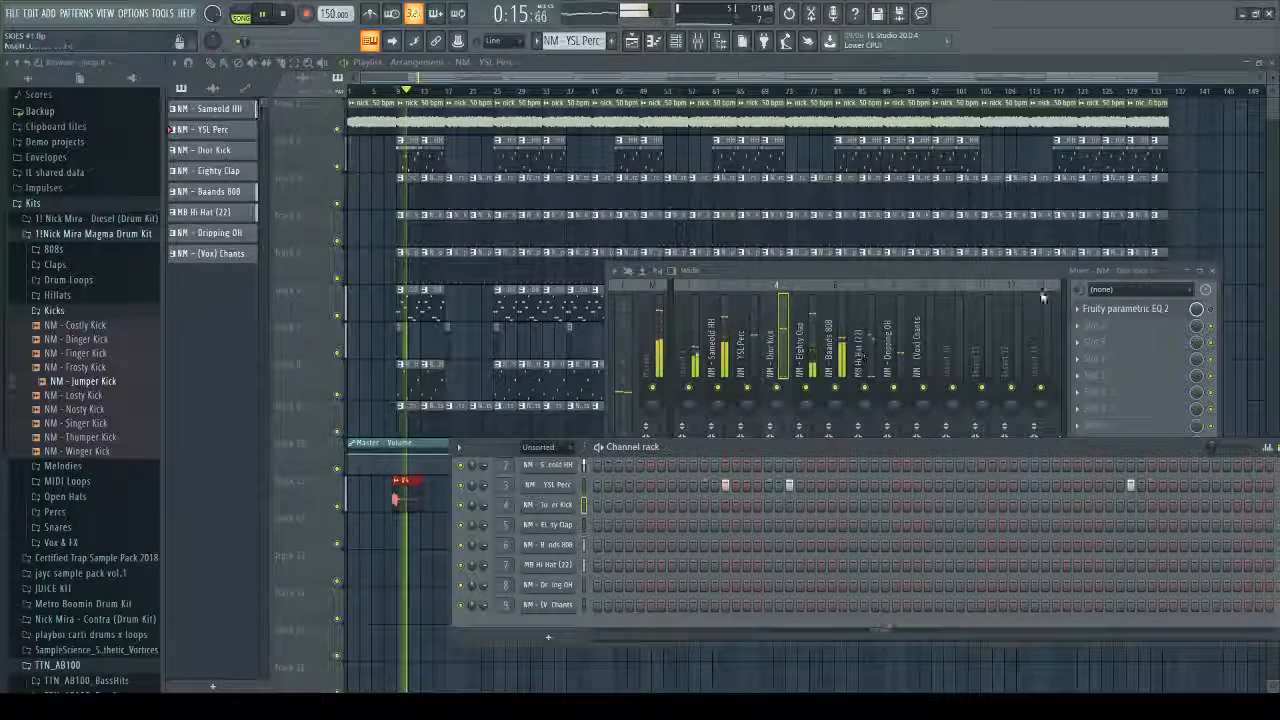
Step: Bring the mixer forward, raise the volume fader of the NM - Dior Kick track and stop playback
left_click(1113, 411)
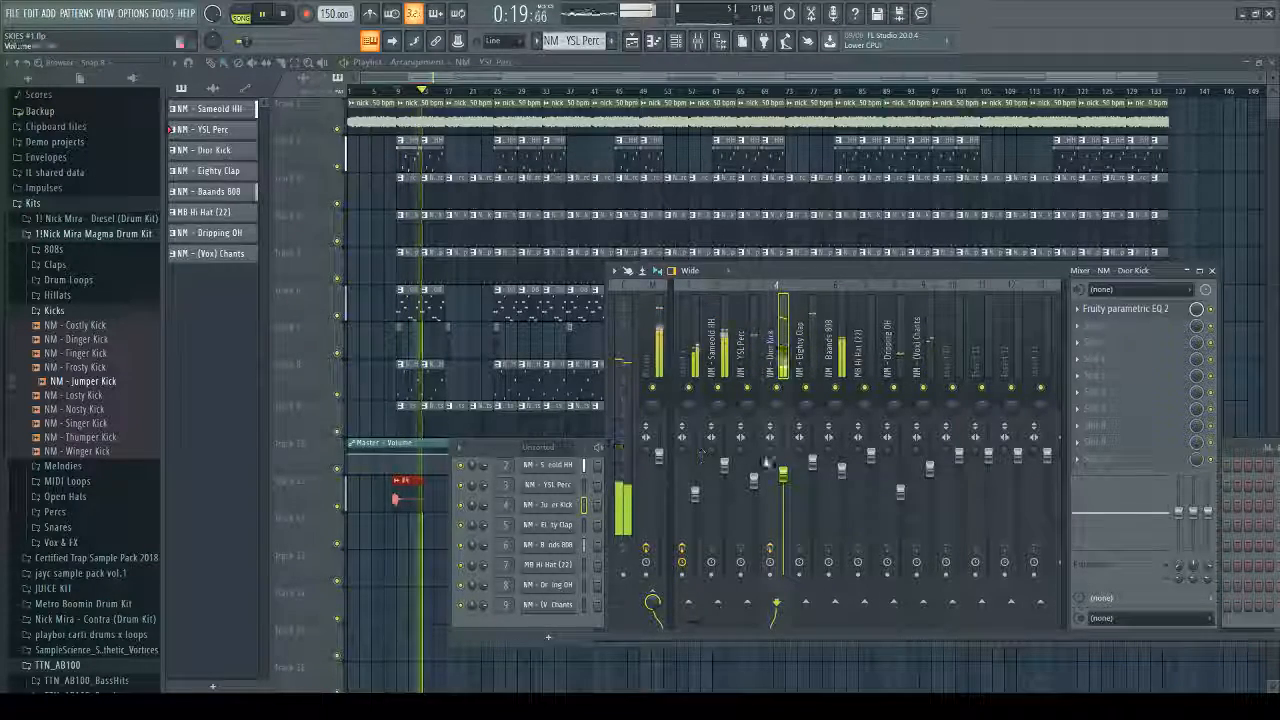
left_click_drag(783, 474, 778, 455)
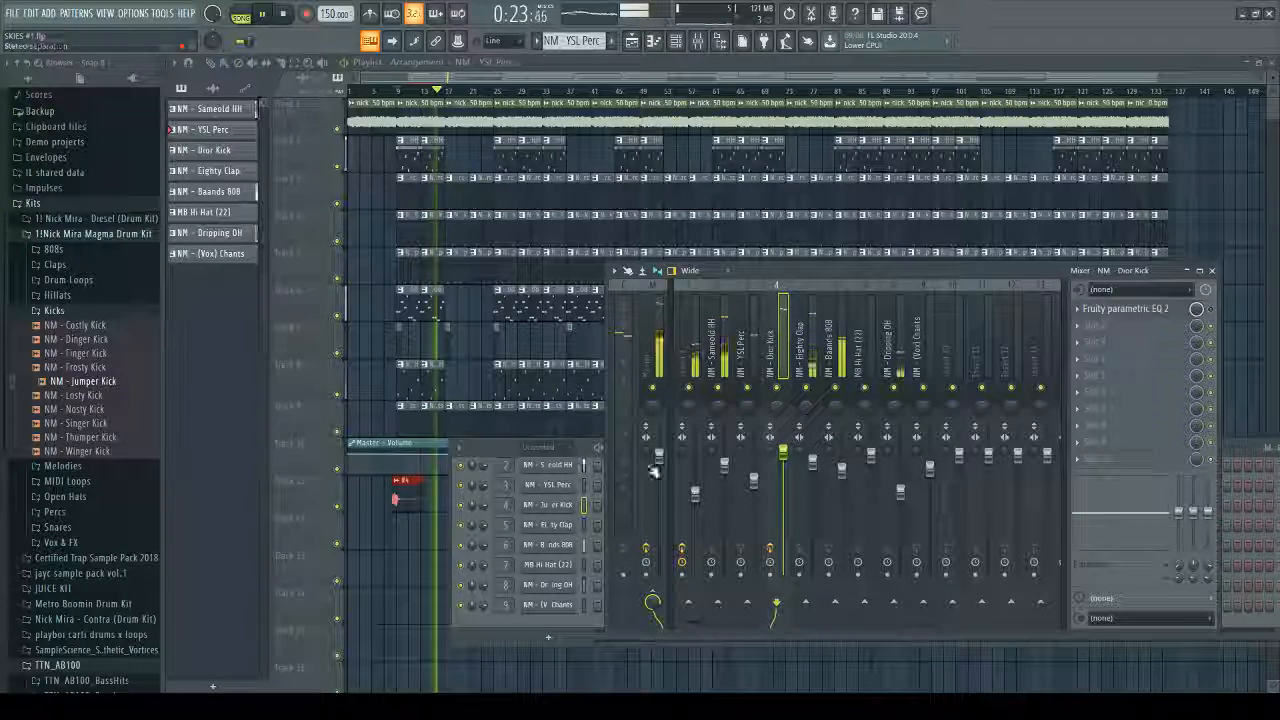
key("space")
Step: Open the Kicks folder of the 1! Nick Mira - Diesel (Drum Kit) and audition its samples, including nm - session kick
left_click(88, 238)
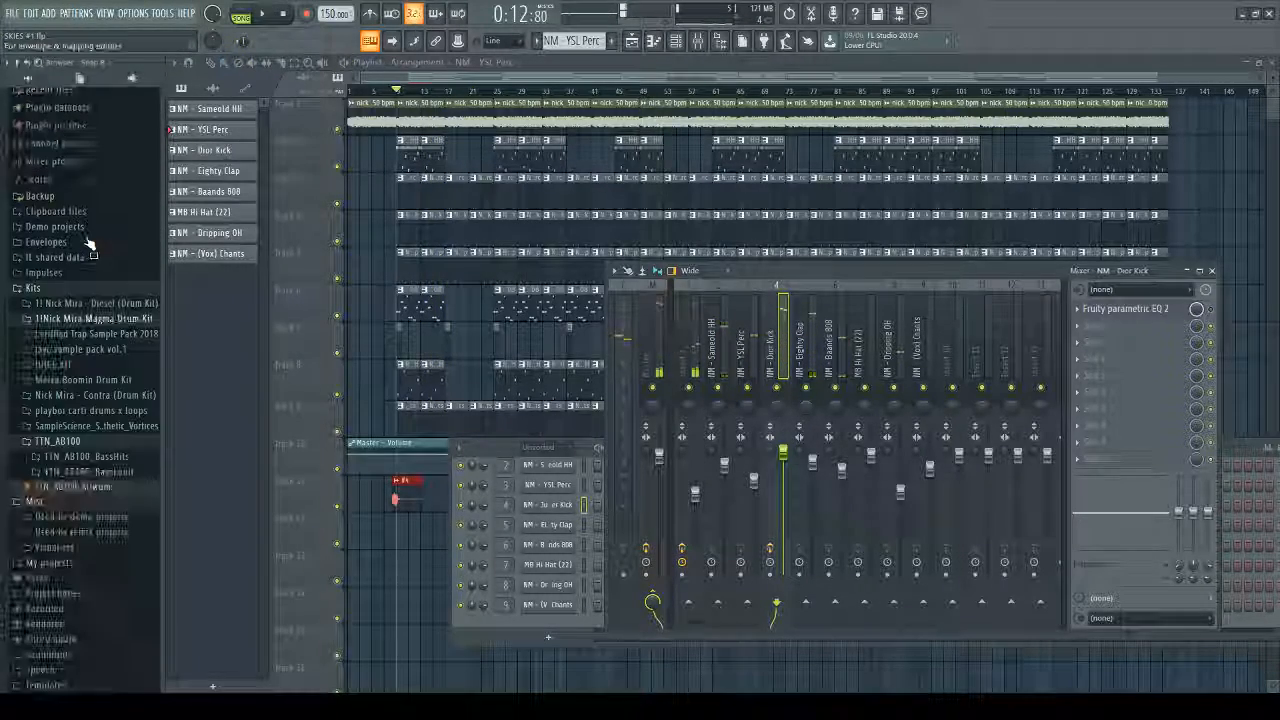
left_click(82, 303)
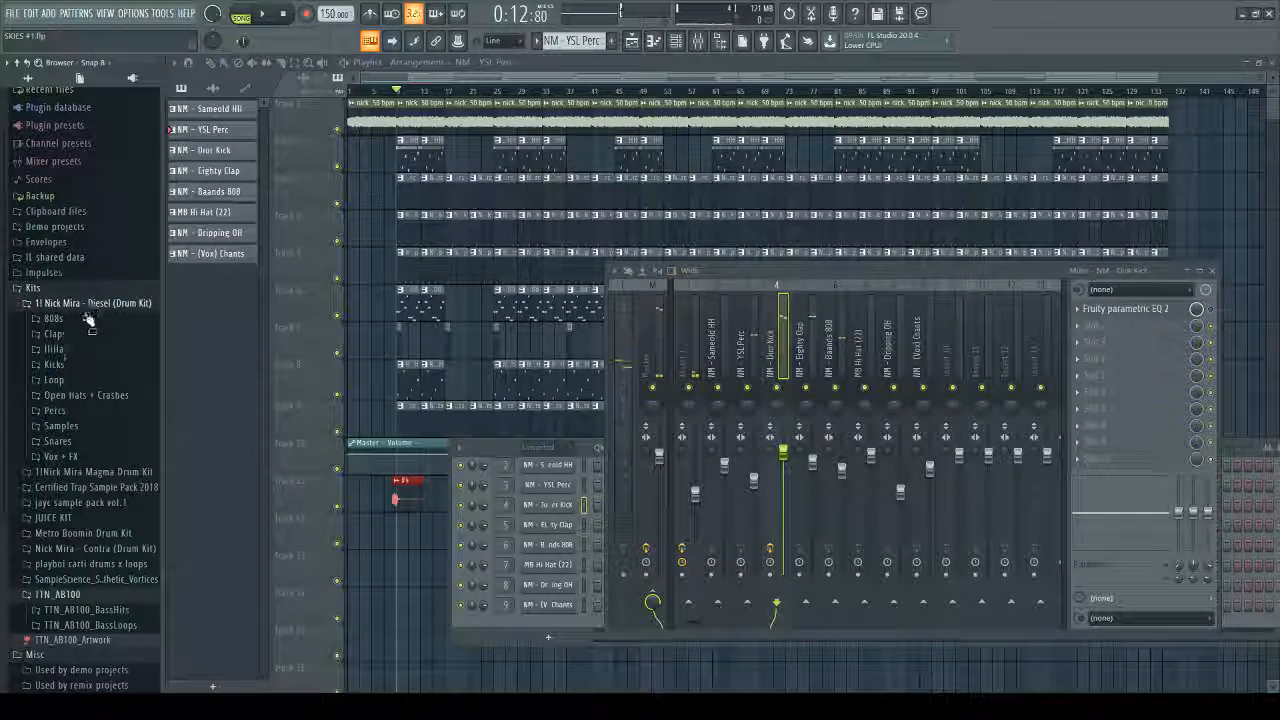
left_click(60, 365)
left_click(72, 394)
left_click(70, 420)
left_click(72, 435)
left_click(73, 449)
left_click(74, 463)
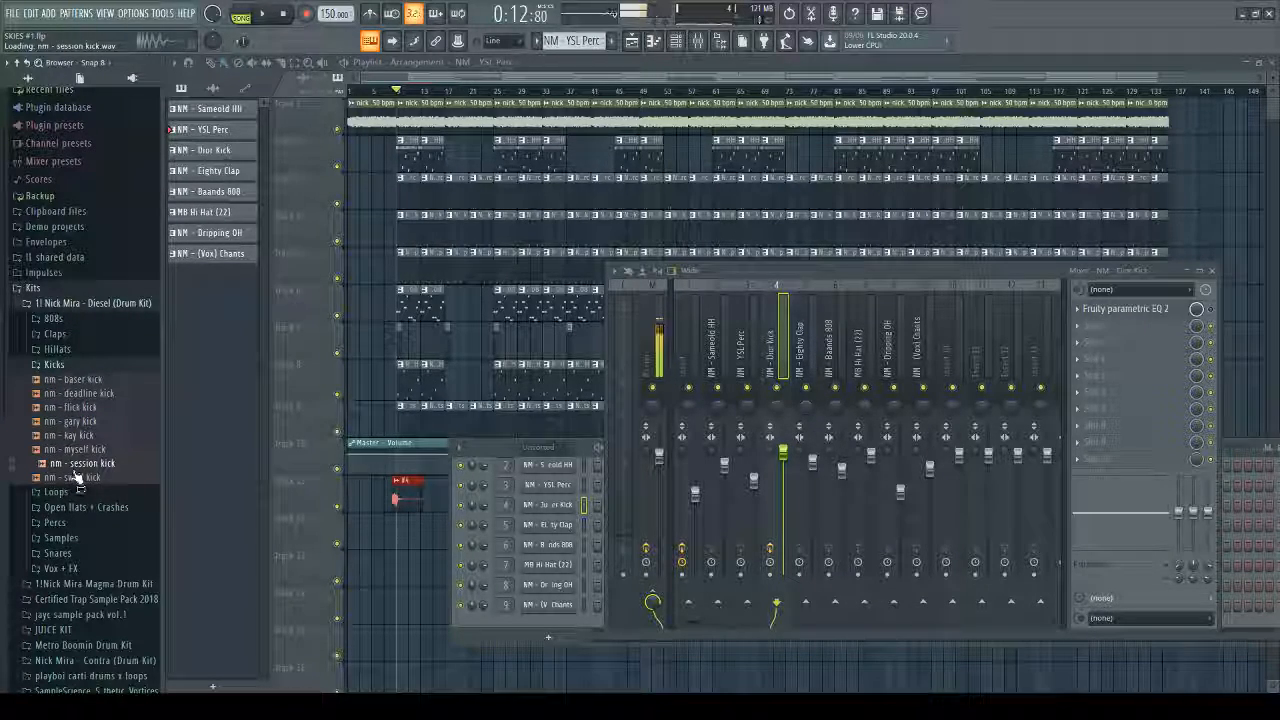
Step: Replace the kick sample on channel 4 of the channel rack with nm - session kick and play the beat
left_click_drag(271, 441, 549, 519)
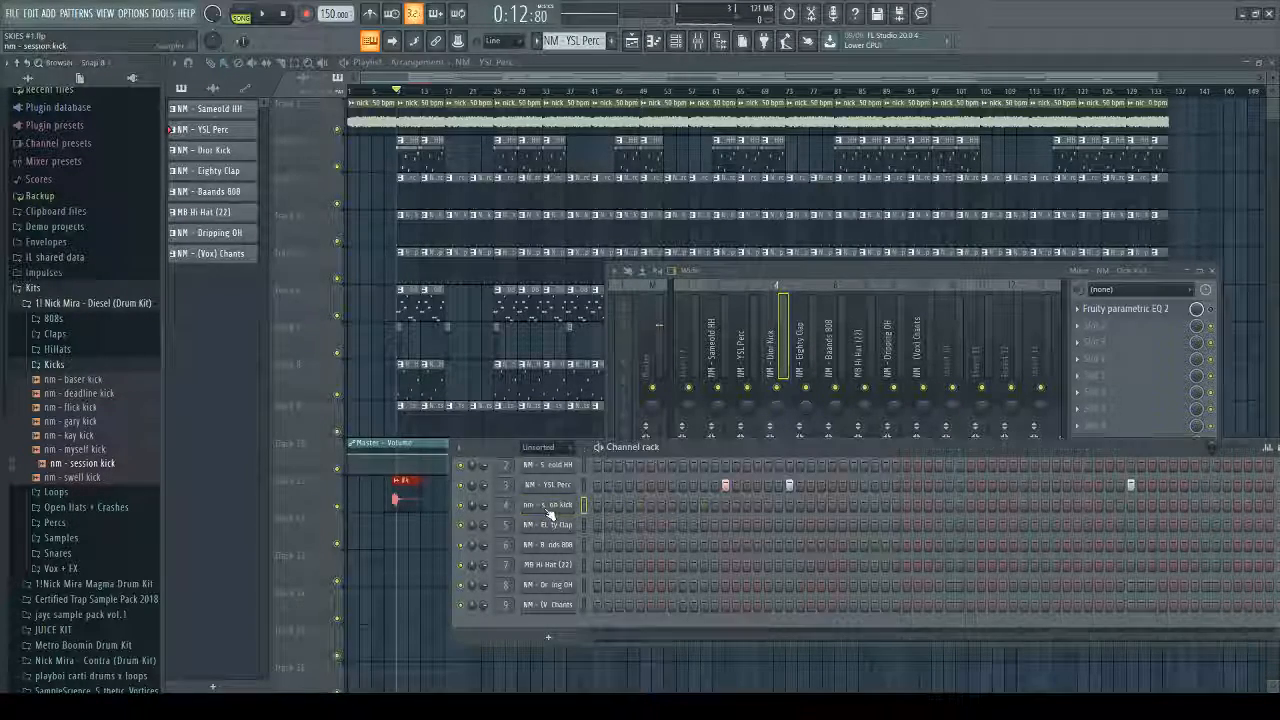
key("space")
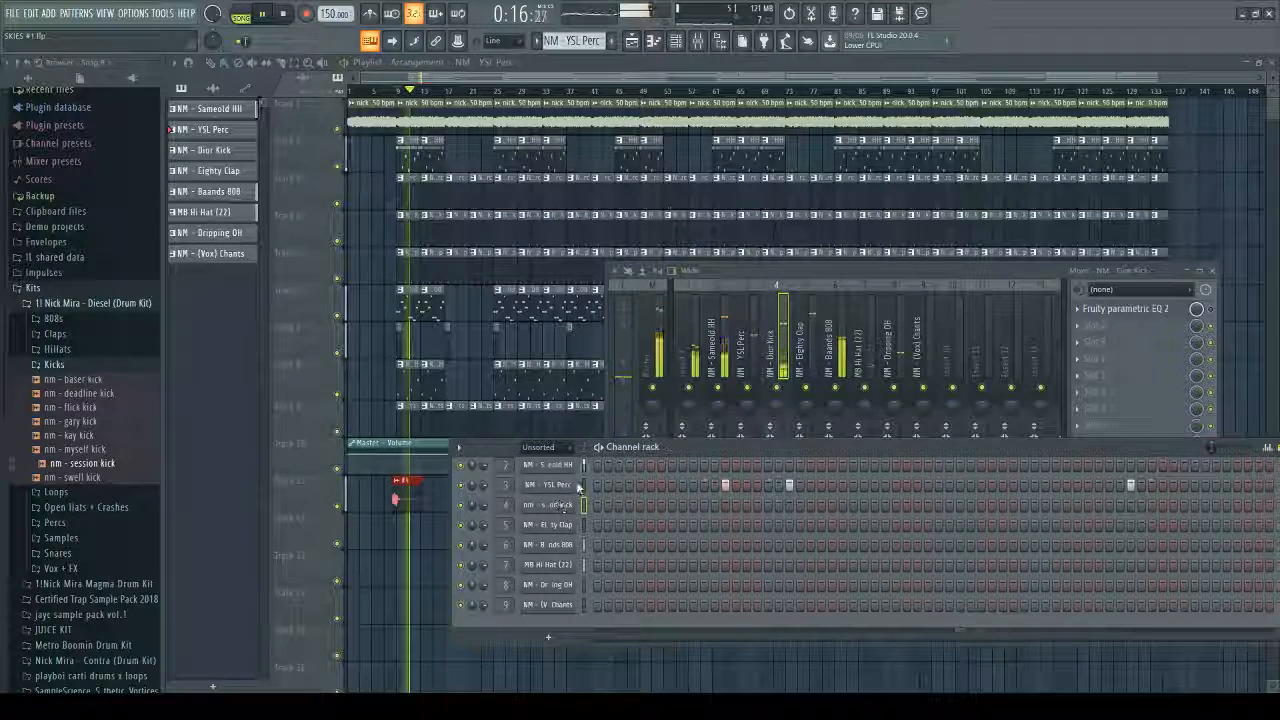
Step: Check the nm - session kick channel settings and the Fruity parametric EQ 2 curve on the NM - Dior Kick mixer track during playback
left_click(558, 504)
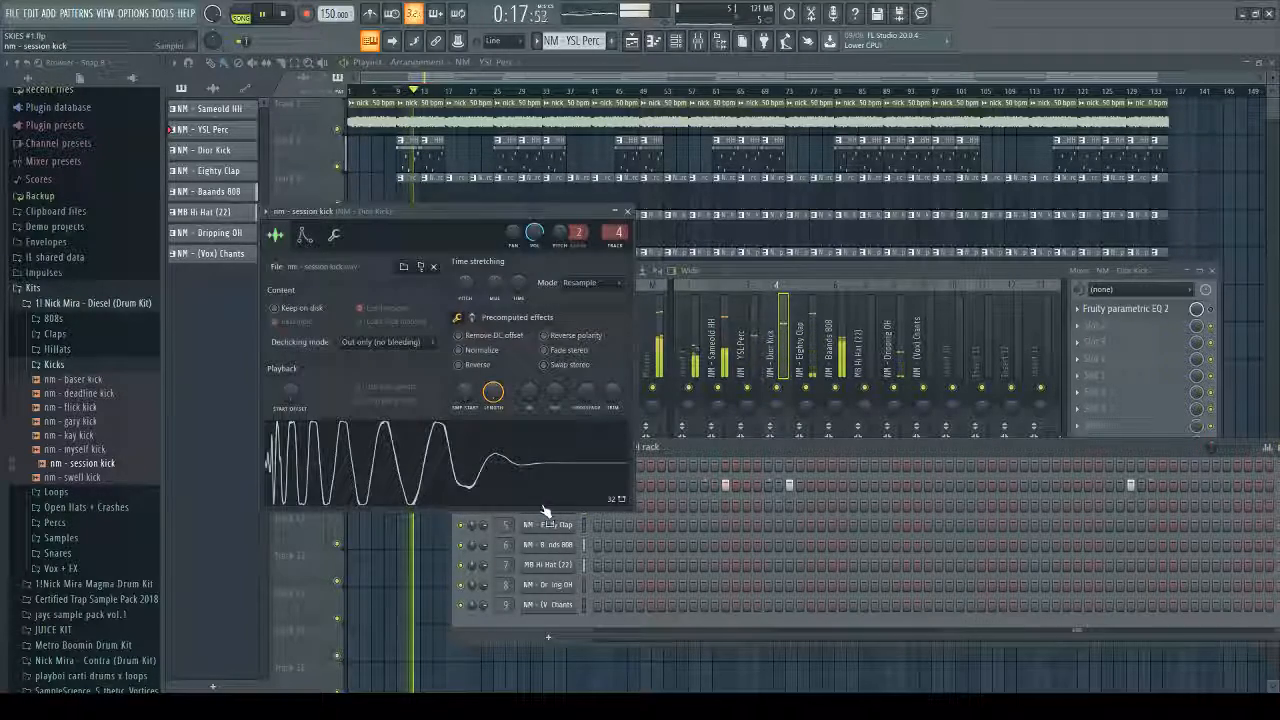
left_click(627, 212)
left_click(1138, 316)
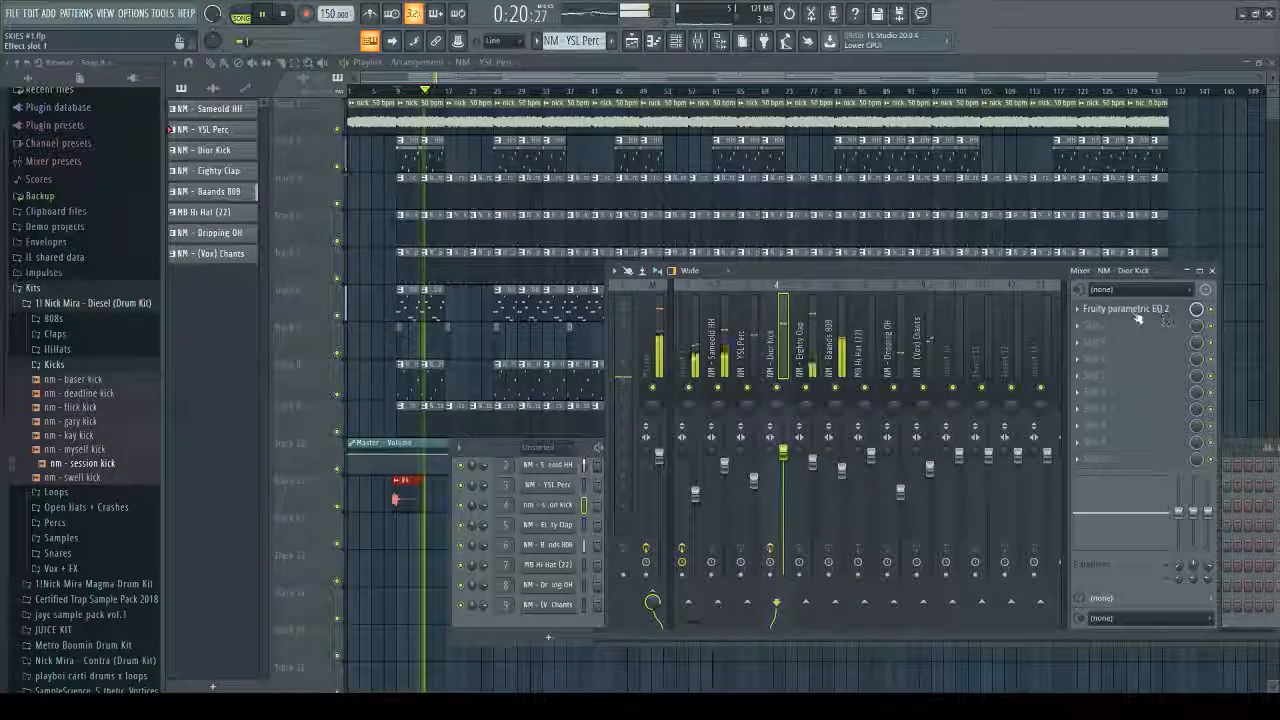
left_click(1136, 310)
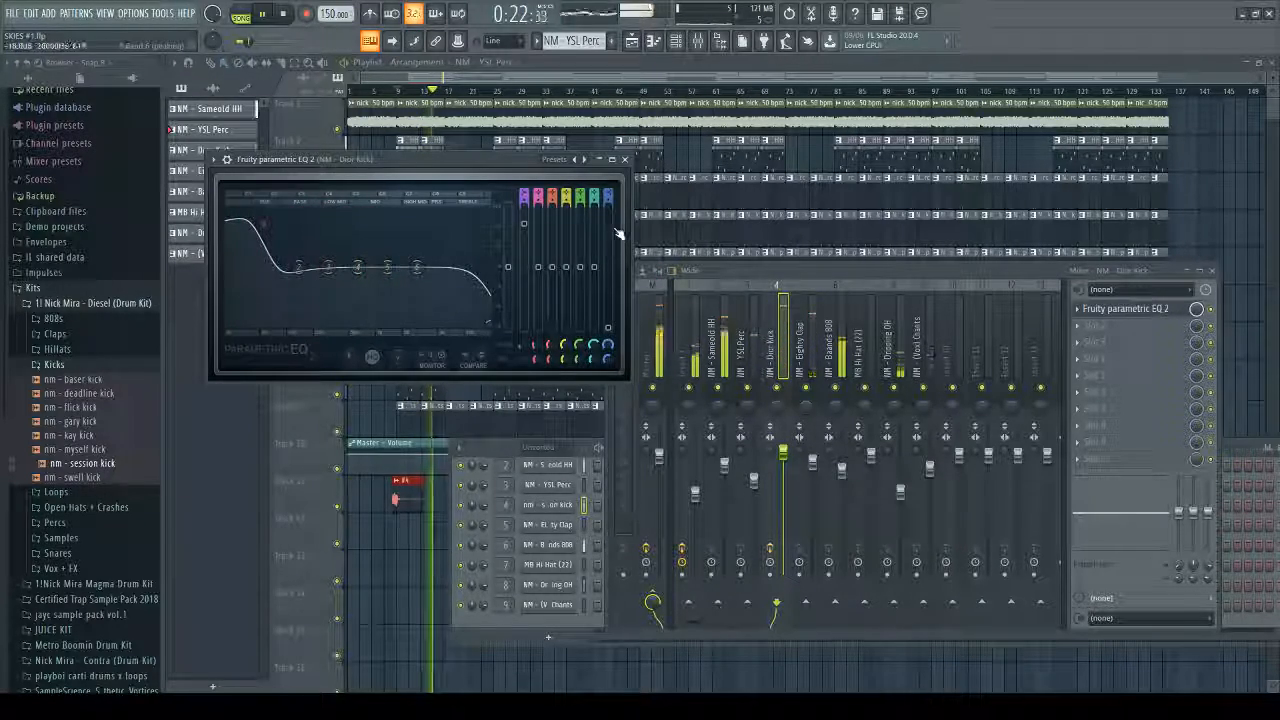
left_click(611, 159)
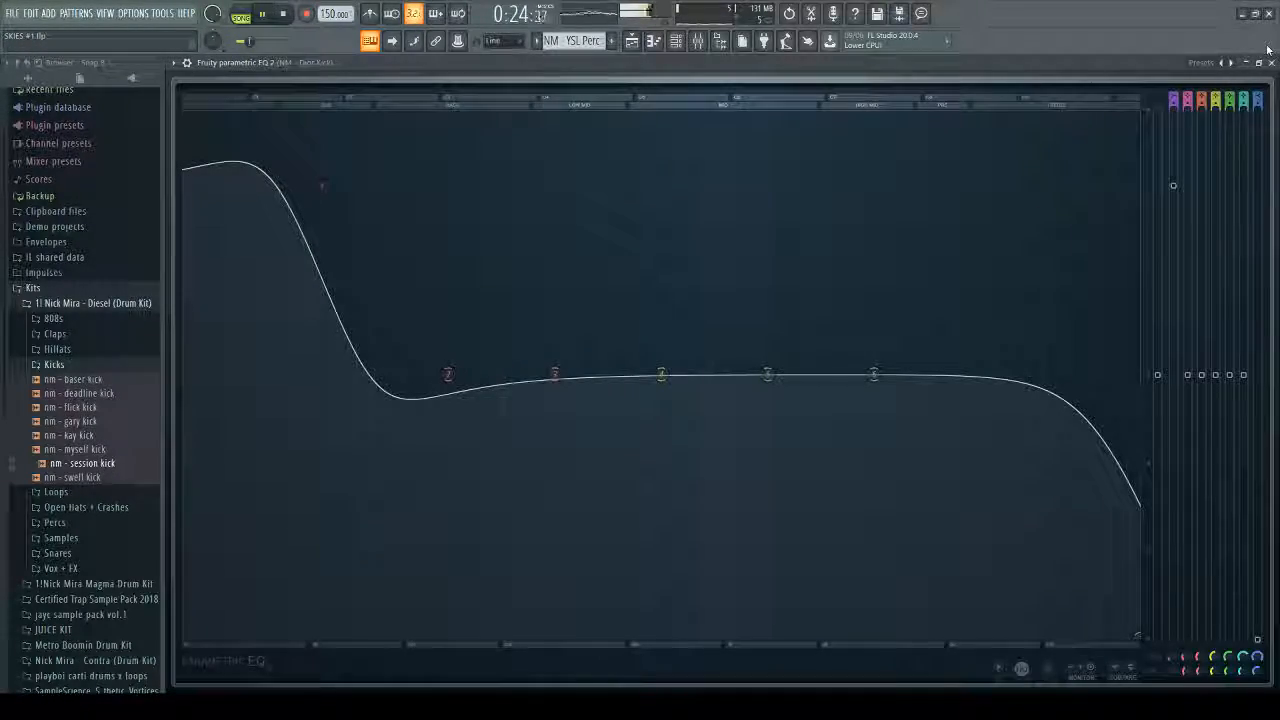
left_click(1258, 62)
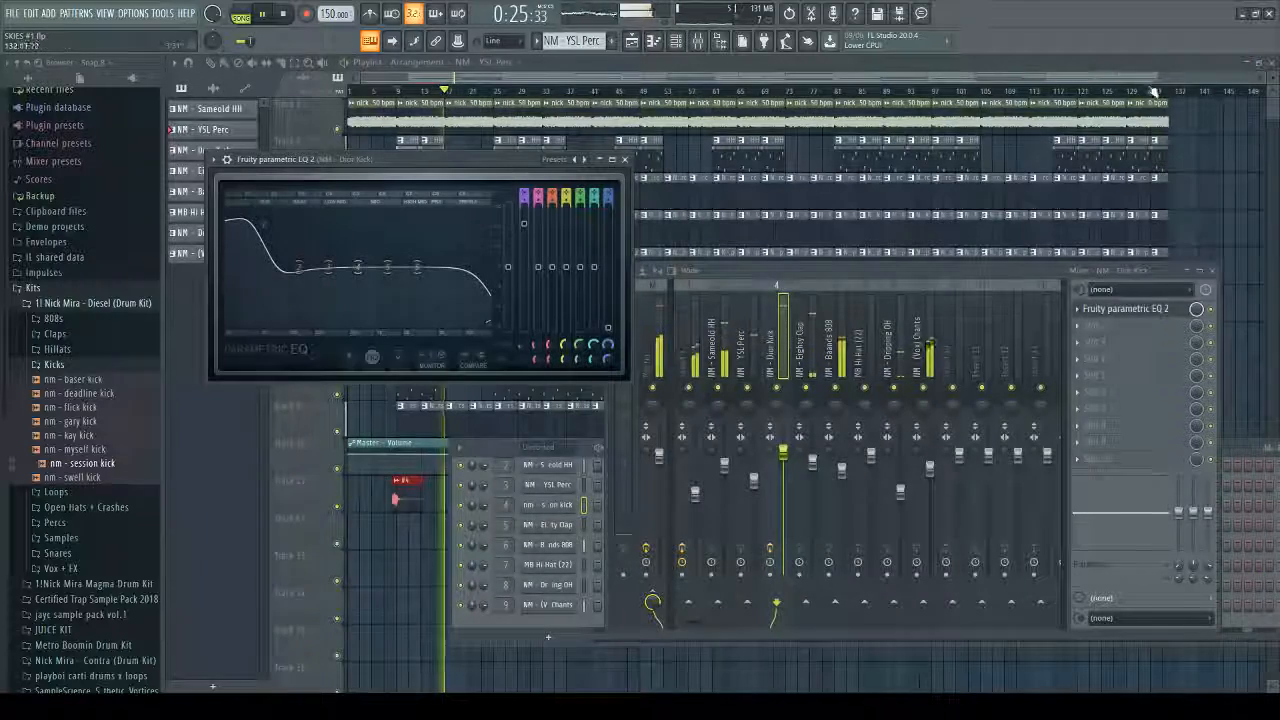
left_click(626, 160)
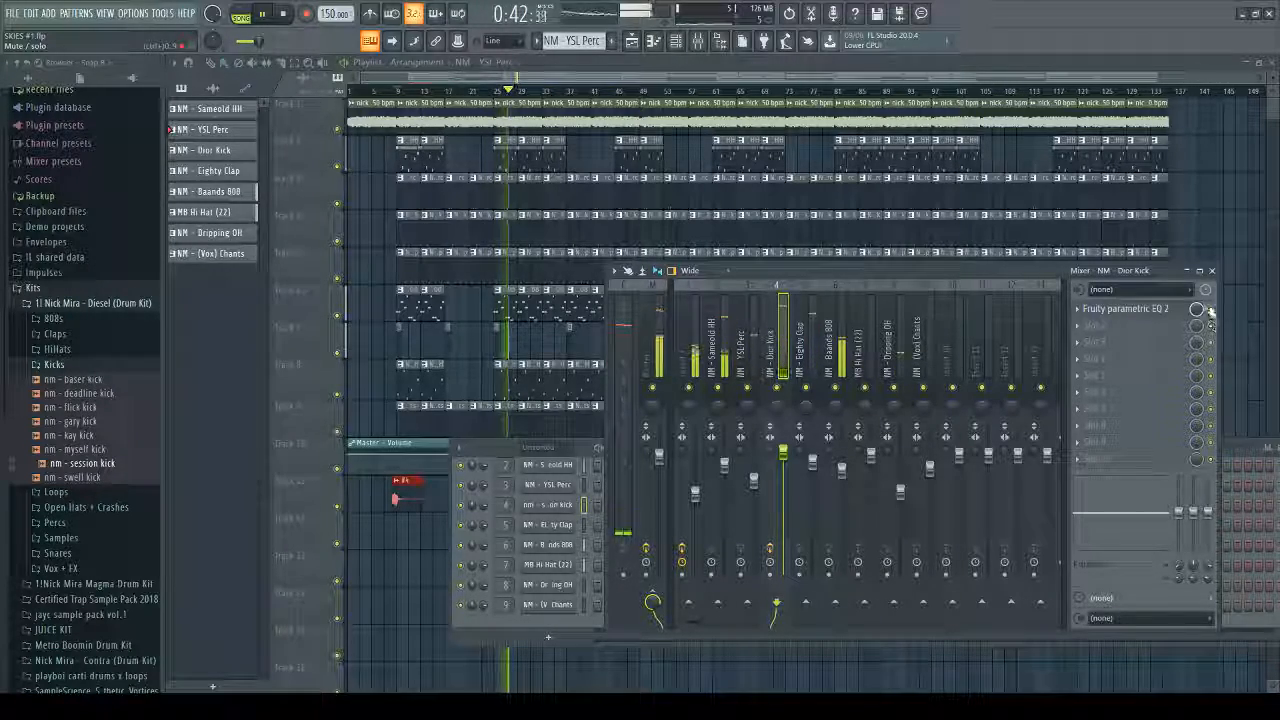
Step: Stop playback and close the mixer and channel rack so only the playlist is shown
left_click(1212, 270)
key("space")
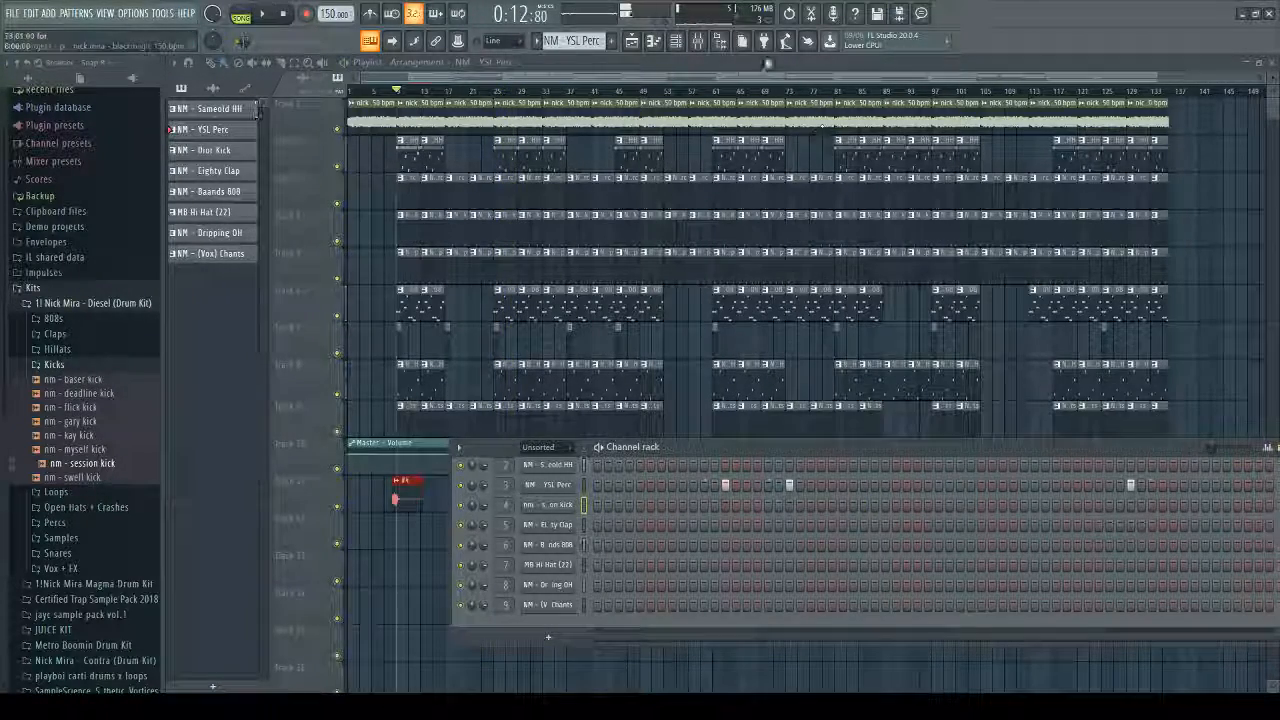
key("F6")
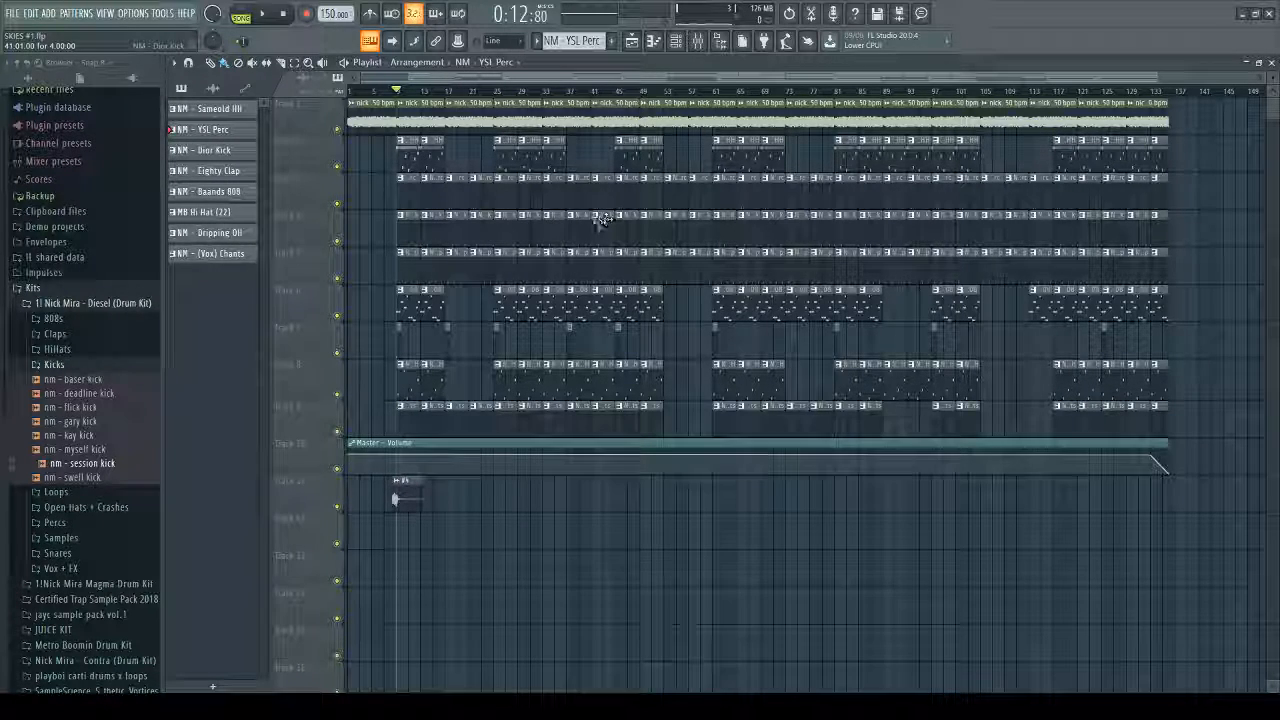
Step: Add Fruity Love Philter to the first effect slot of the Master mixer track, leaving its default settings
left_click(699, 40)
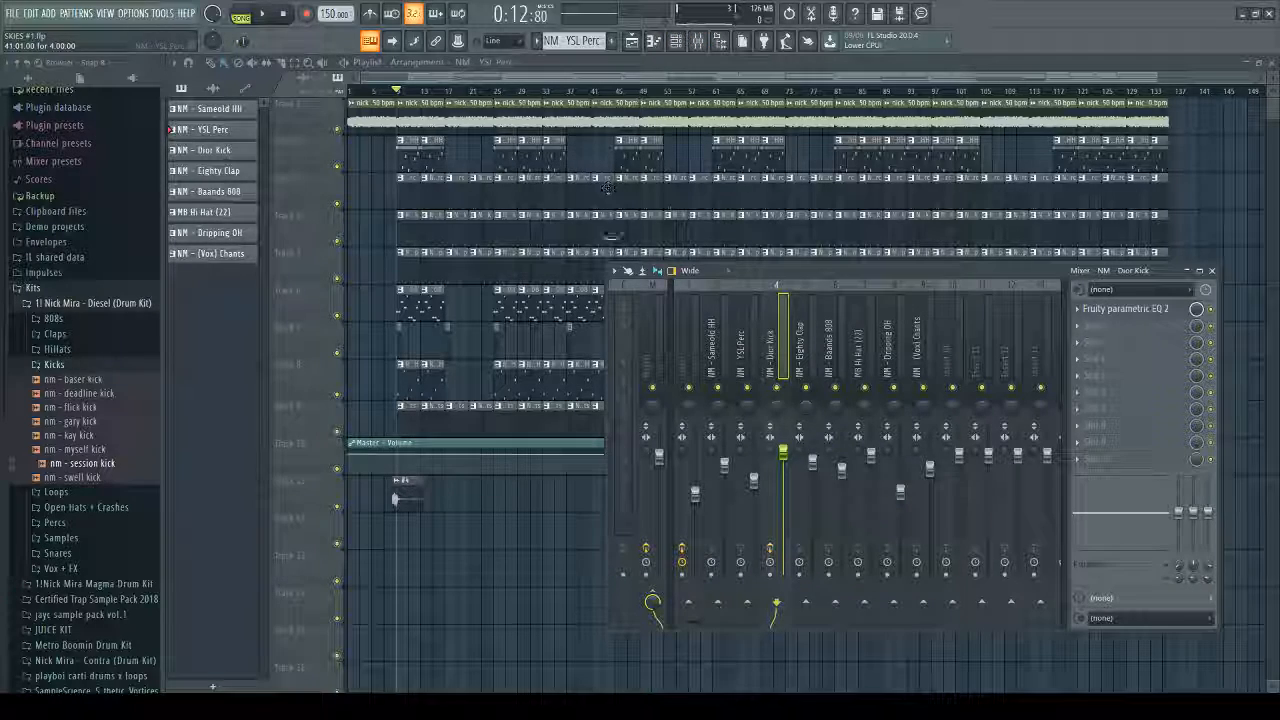
left_click(665, 318)
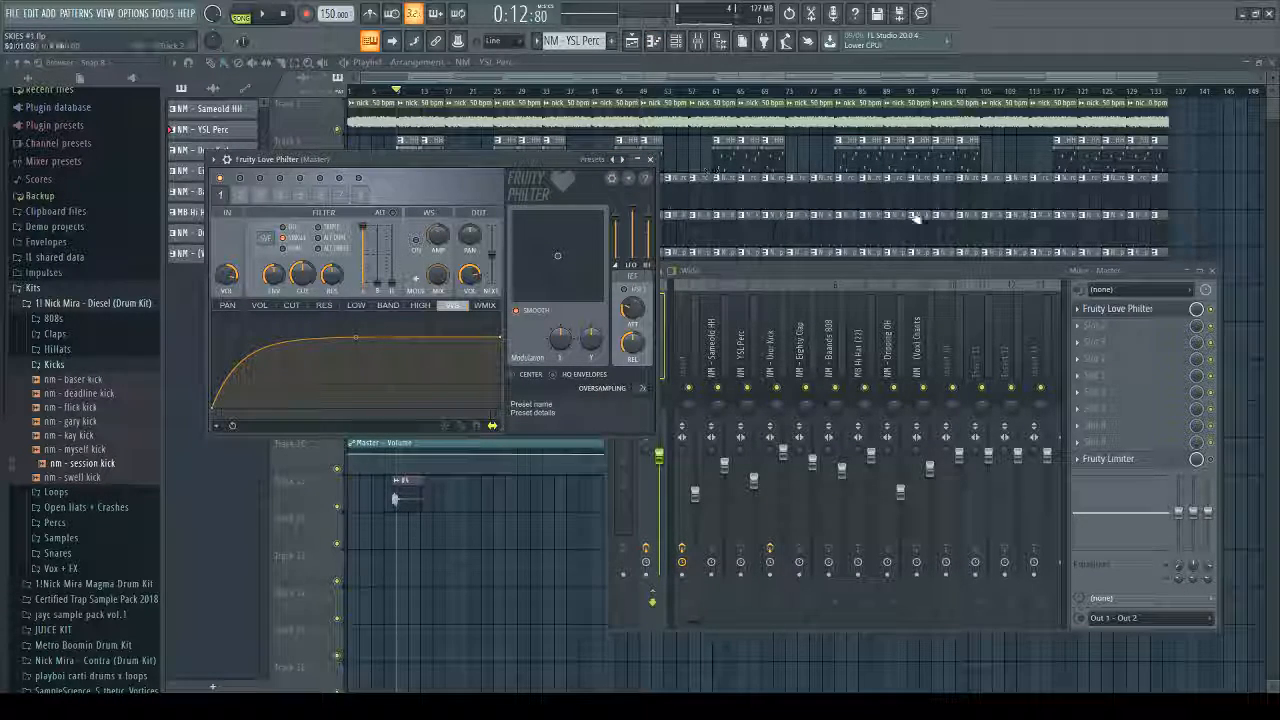
left_click(652, 160)
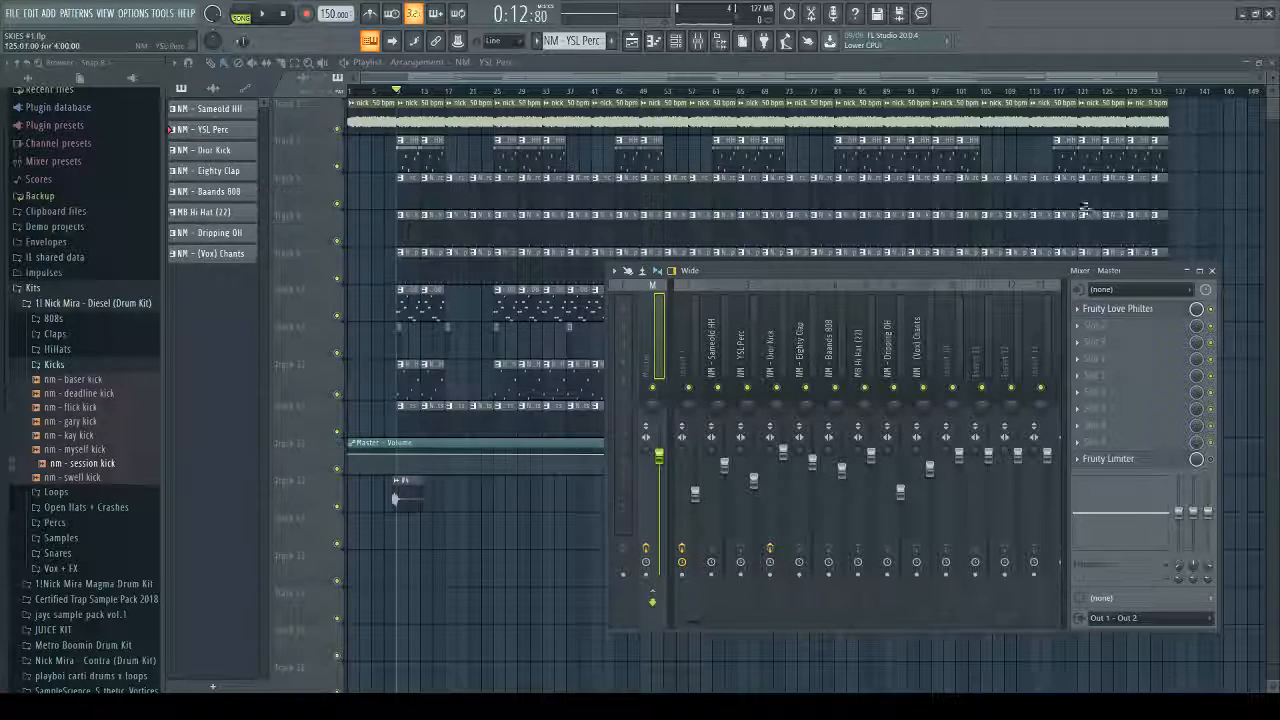
left_click(1212, 270)
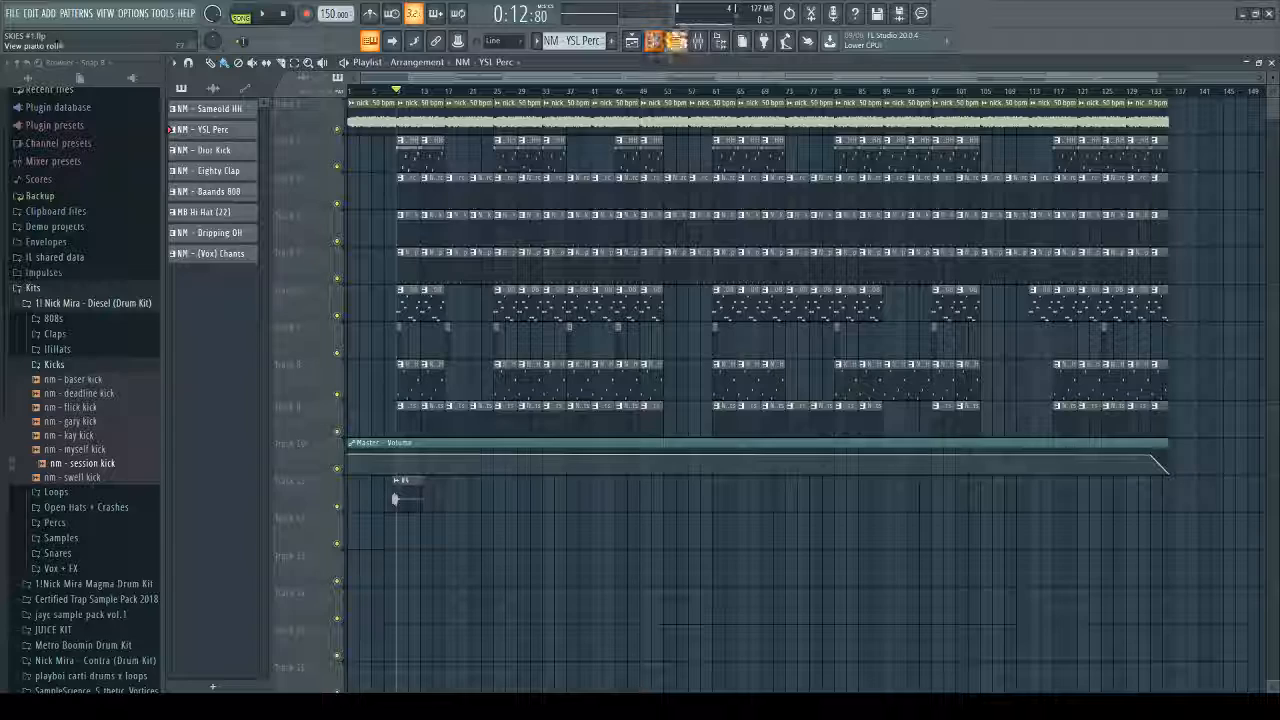
Step: Create an automation clip for the Mute / solo switch of the Master track's Fruity Love Philter and return to the playlist
left_click(696, 41)
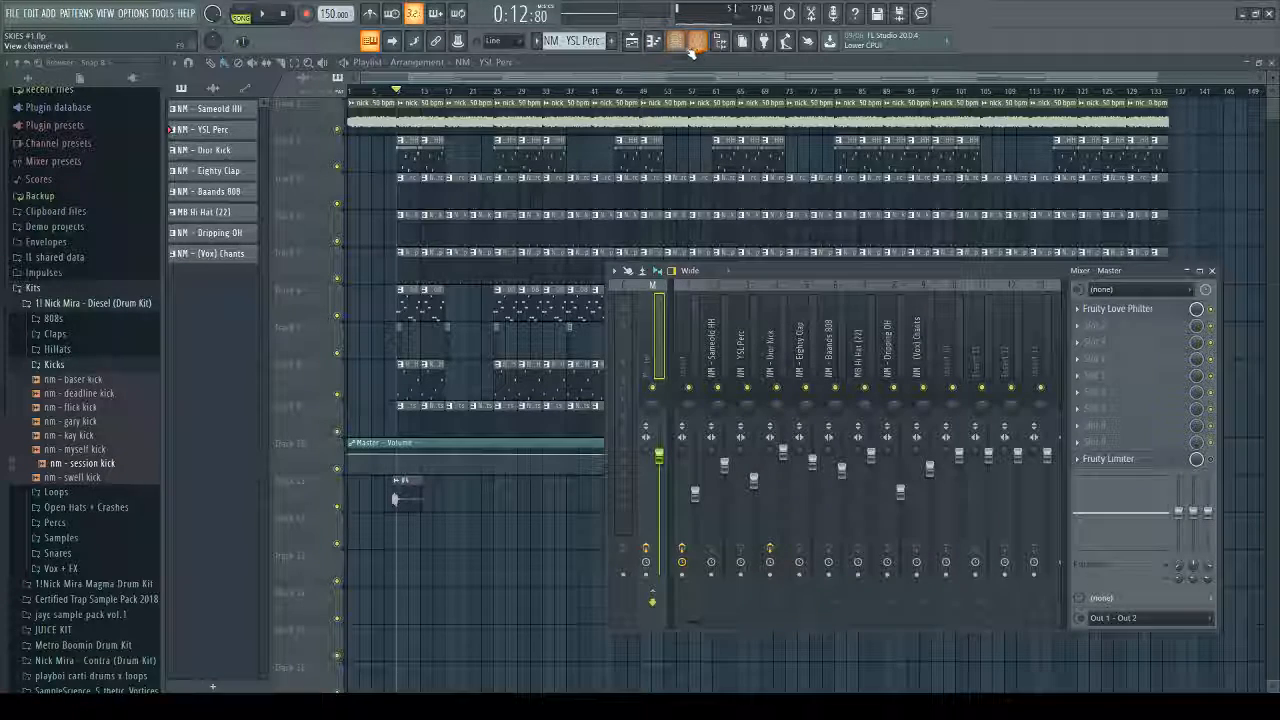
right_click(1211, 310)
left_click(1201, 416)
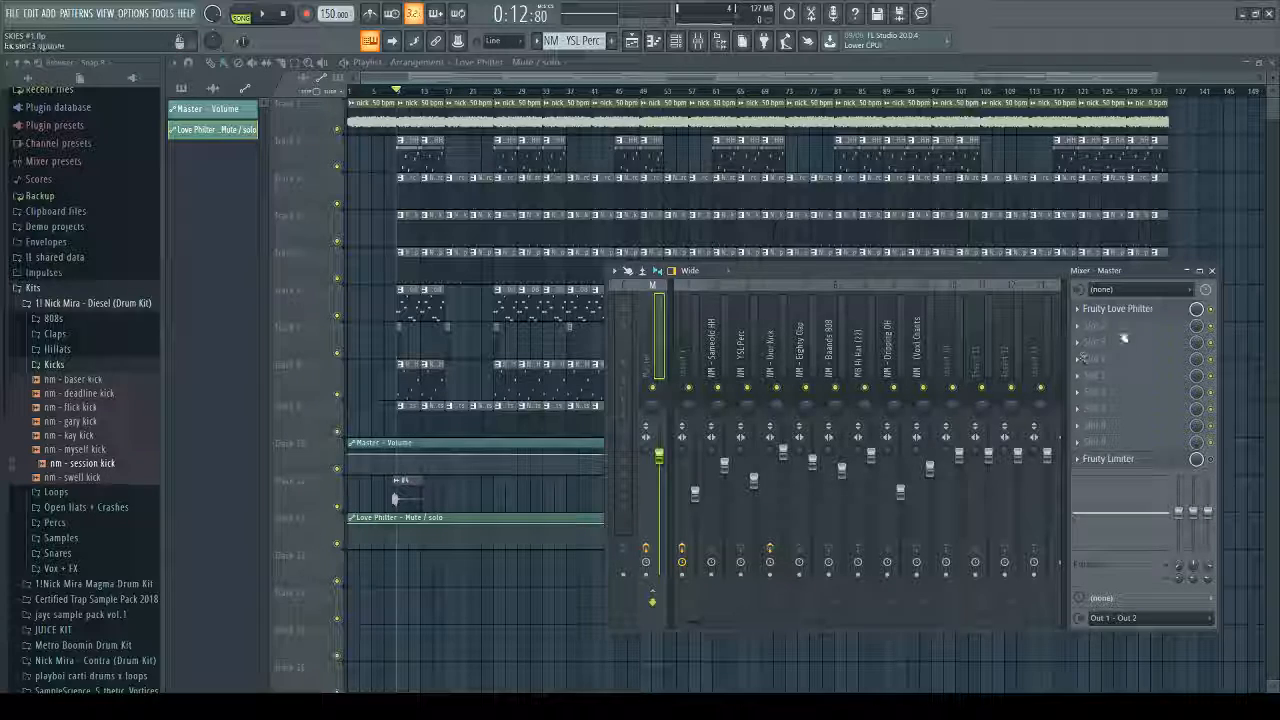
left_click(1212, 271)
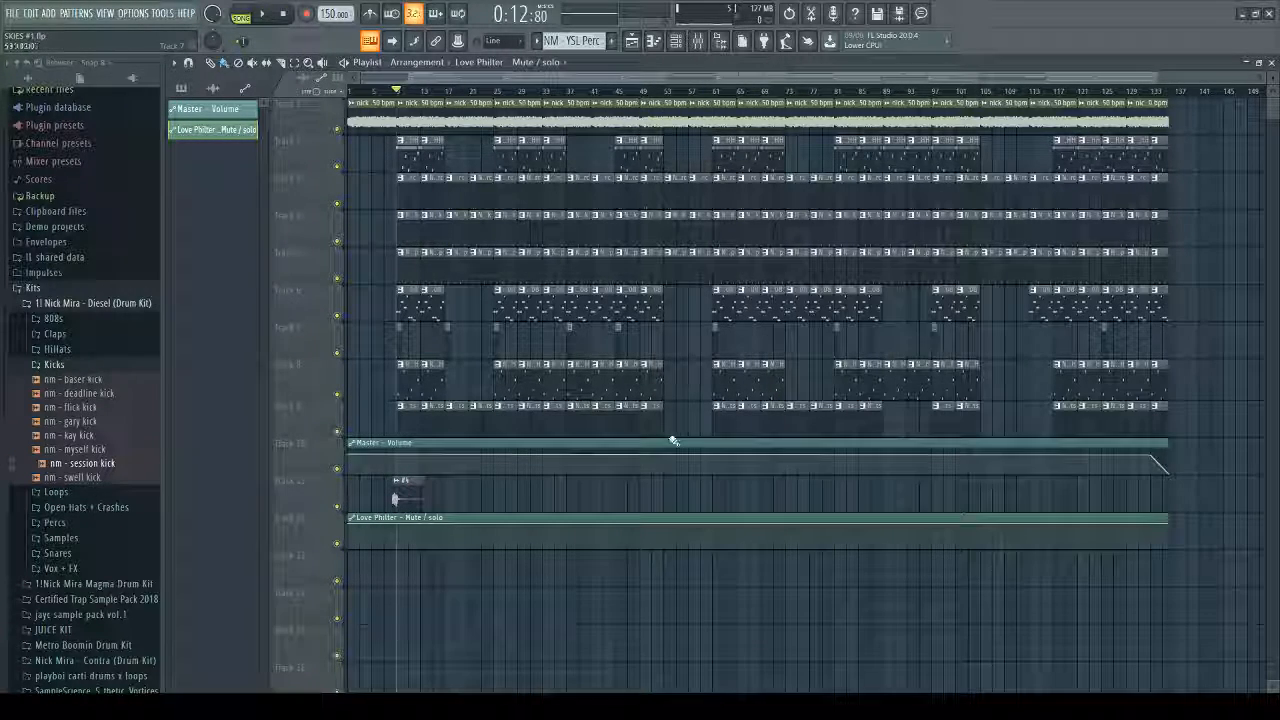
Step: Lower the Love Philter - Mute / solo automation clip to its minimum from start to end so the filter stays off
right_click(354, 539)
mouse_move(354, 540)
left_mouse_down()
mouse_move(366, 531)
mouse_move(351, 546)
left_mouse_up()
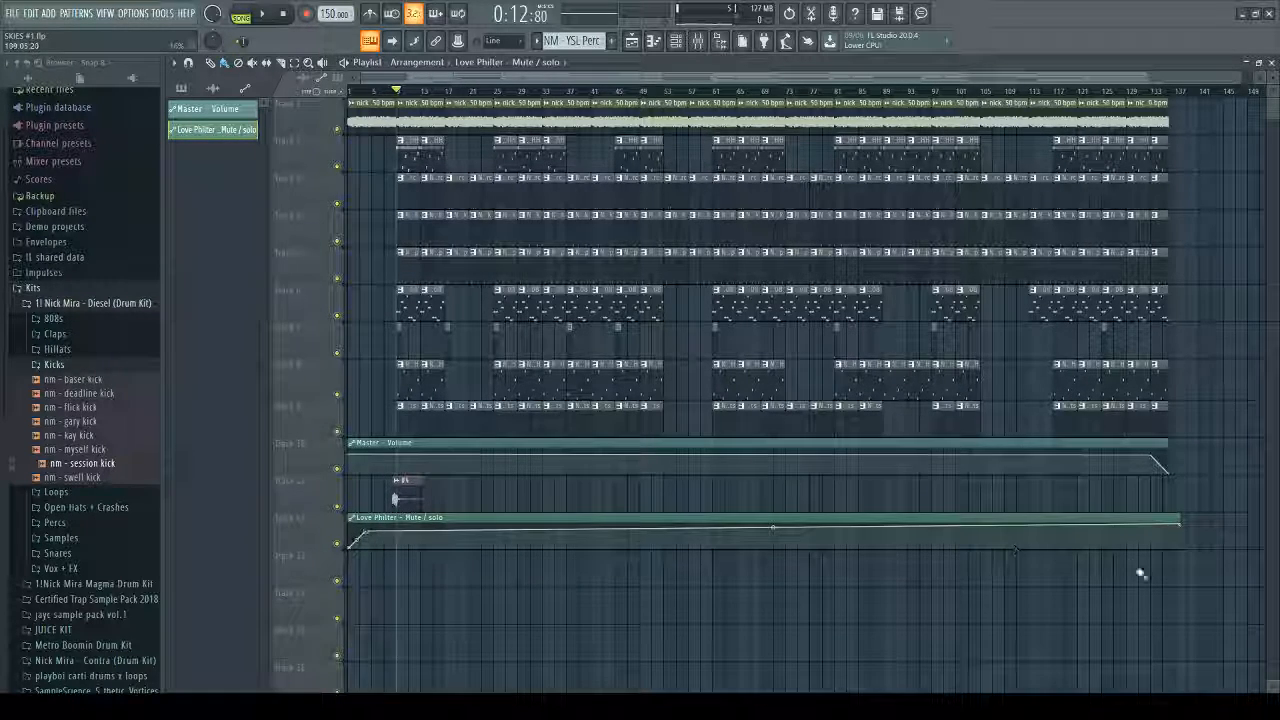
left_click_drag(1183, 524, 1160, 583)
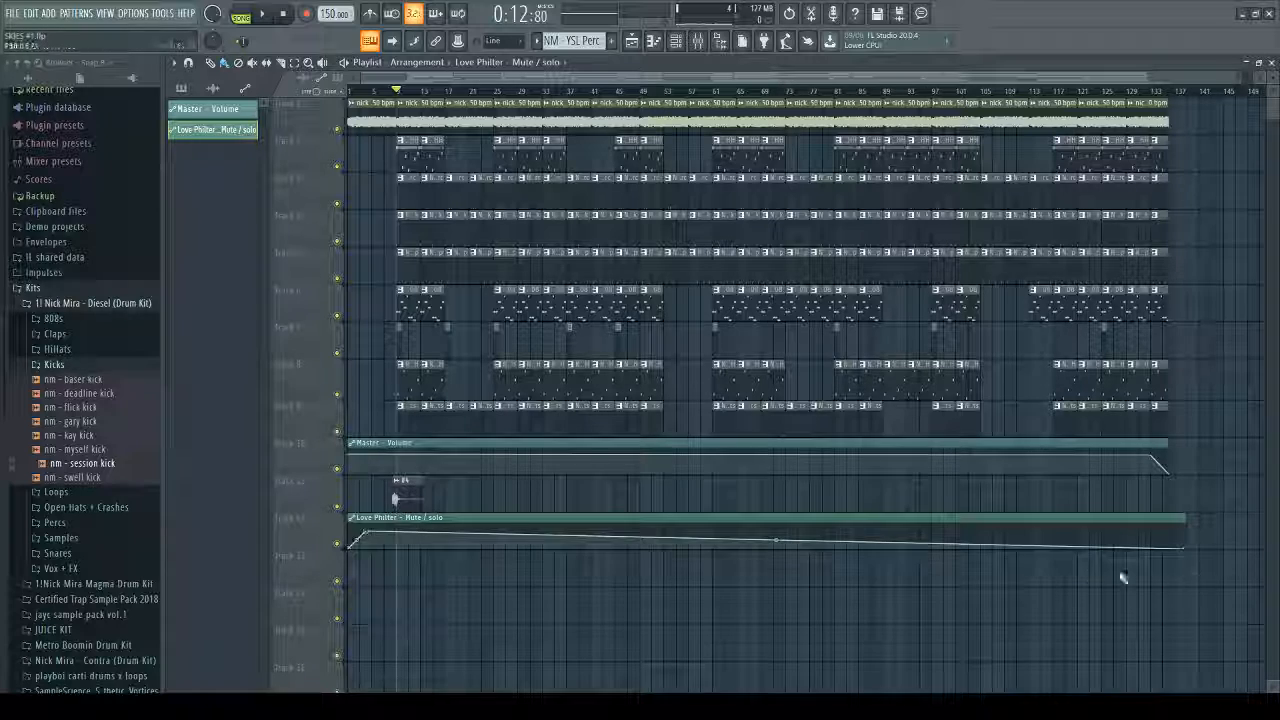
left_click(405, 482)
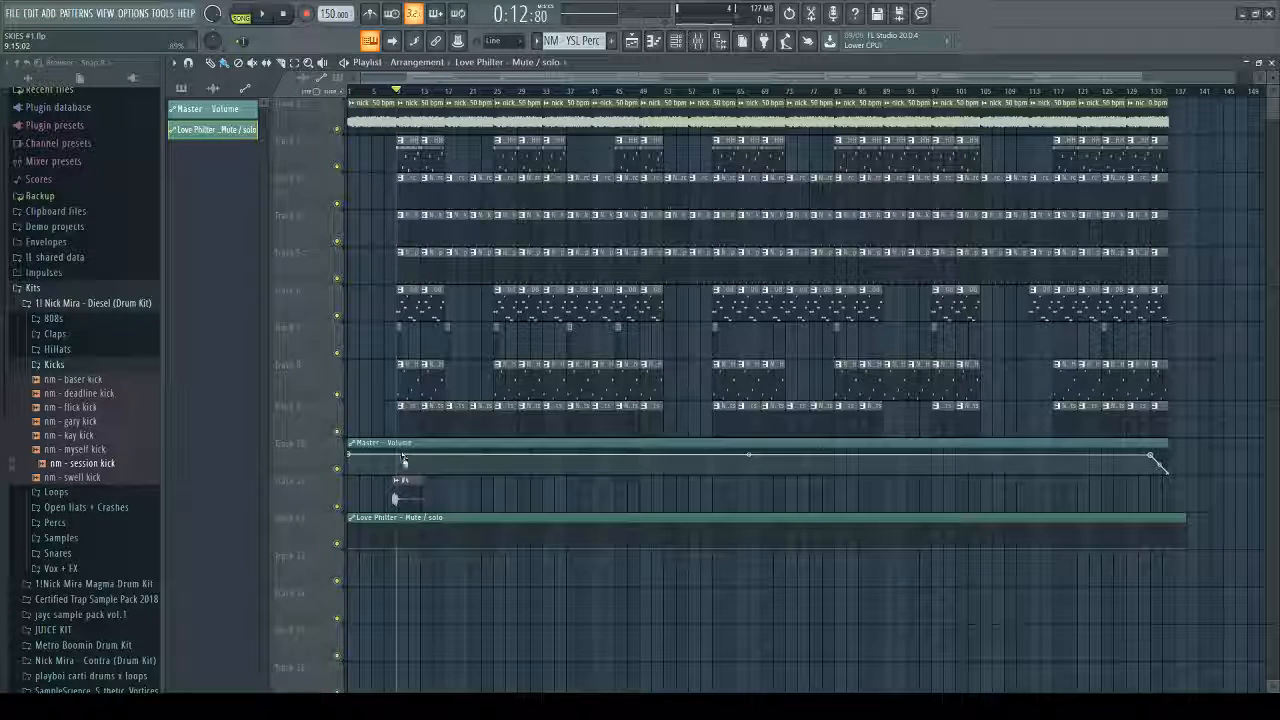
Step: Raise the Love Philter - Mute / solo automation to maximum in a square block from bar 17 to bar 25
right_click(446, 526)
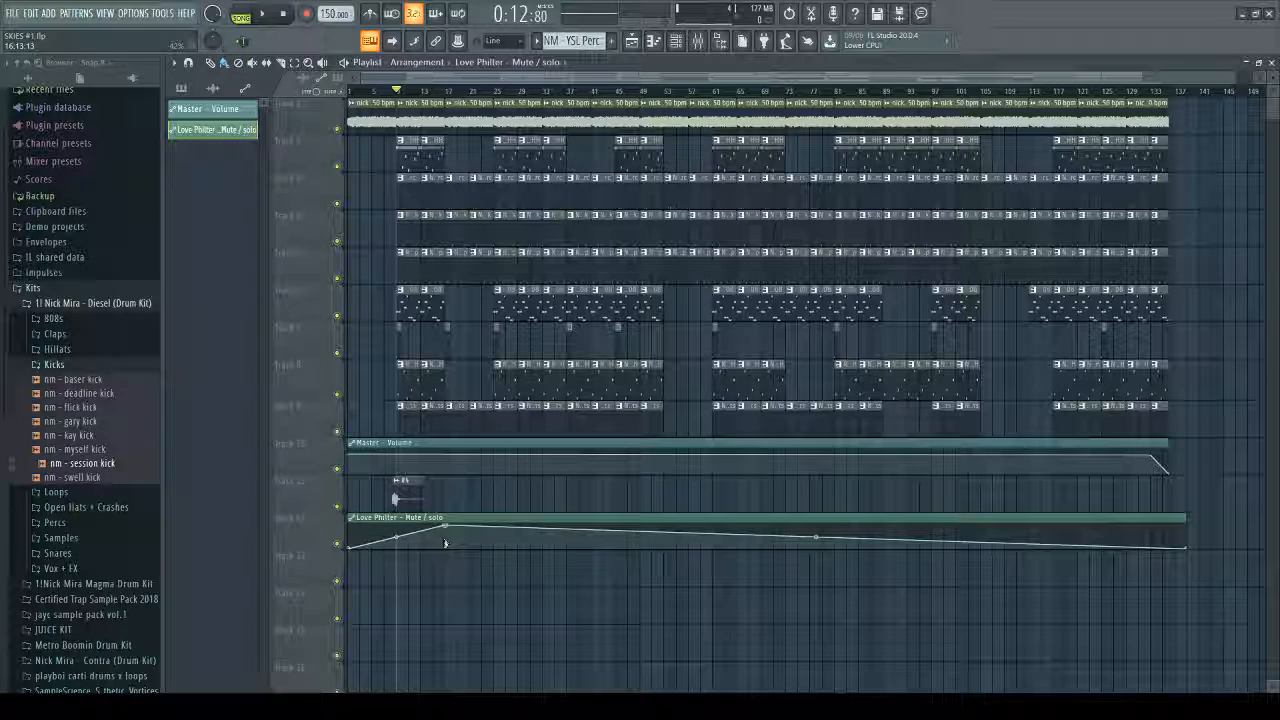
left_click_drag(443, 541, 496, 550)
right_click(496, 526)
right_click(501, 527)
Step: Add a second square block to the Love Philter automation, switching the filter on from bar 53 to bar 61
right_click(663, 543)
left_click_drag(663, 543, 665, 482)
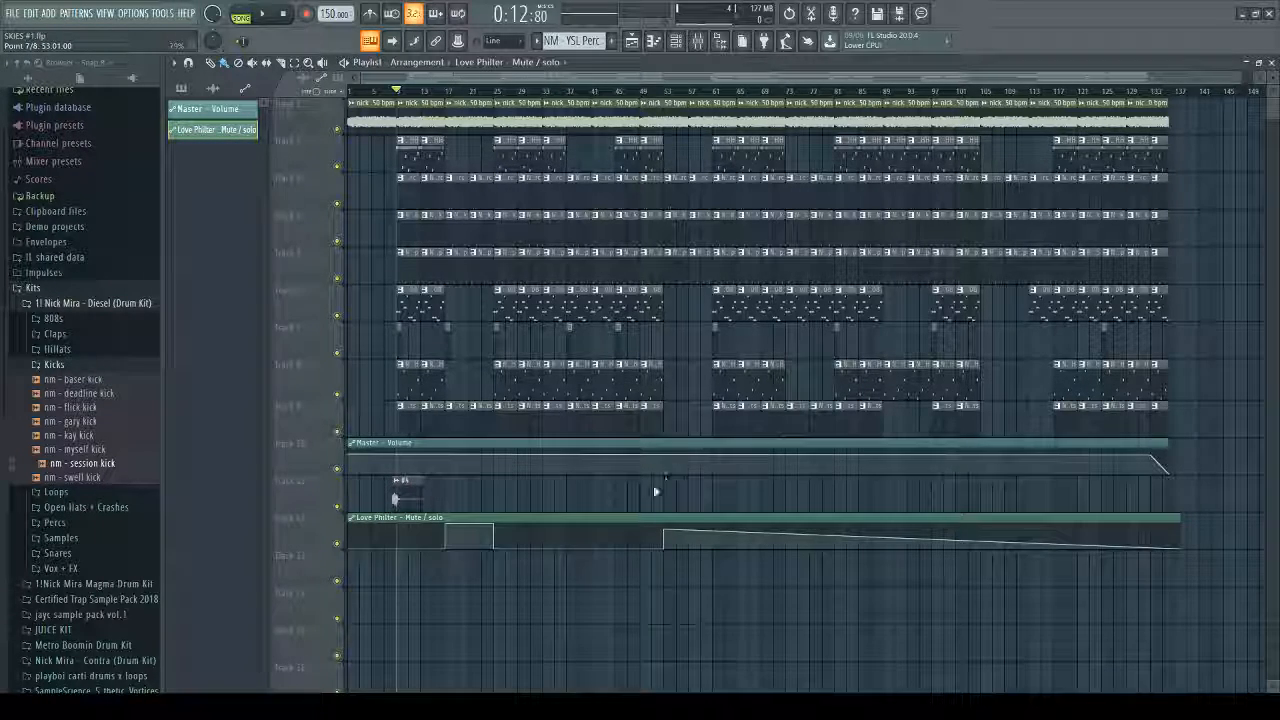
right_click(719, 528)
mouse_move(719, 528)
left_mouse_down()
mouse_move(714, 543)
mouse_move(723, 522)
left_mouse_up()
right_click(714, 525)
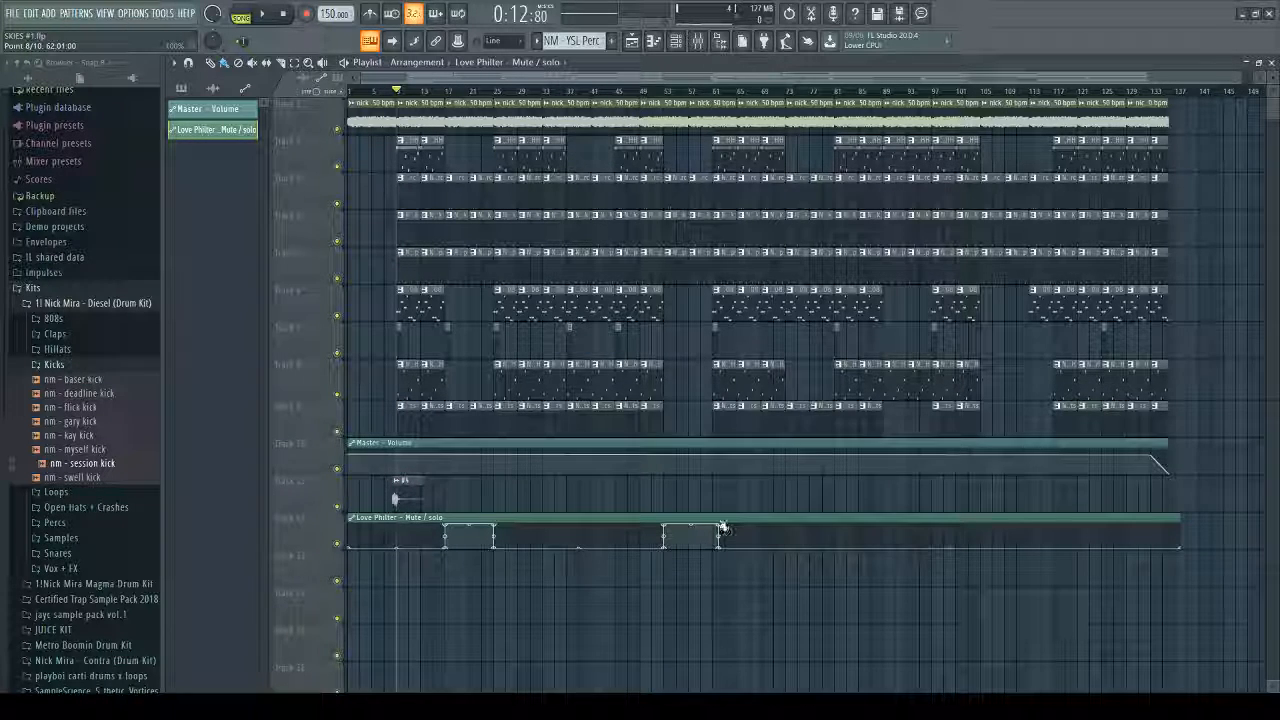
Step: Add a third square block to the Love Philter automation, switching the filter on from bar 73 to bar 81
right_click(784, 543)
left_click_drag(784, 544, 786, 524)
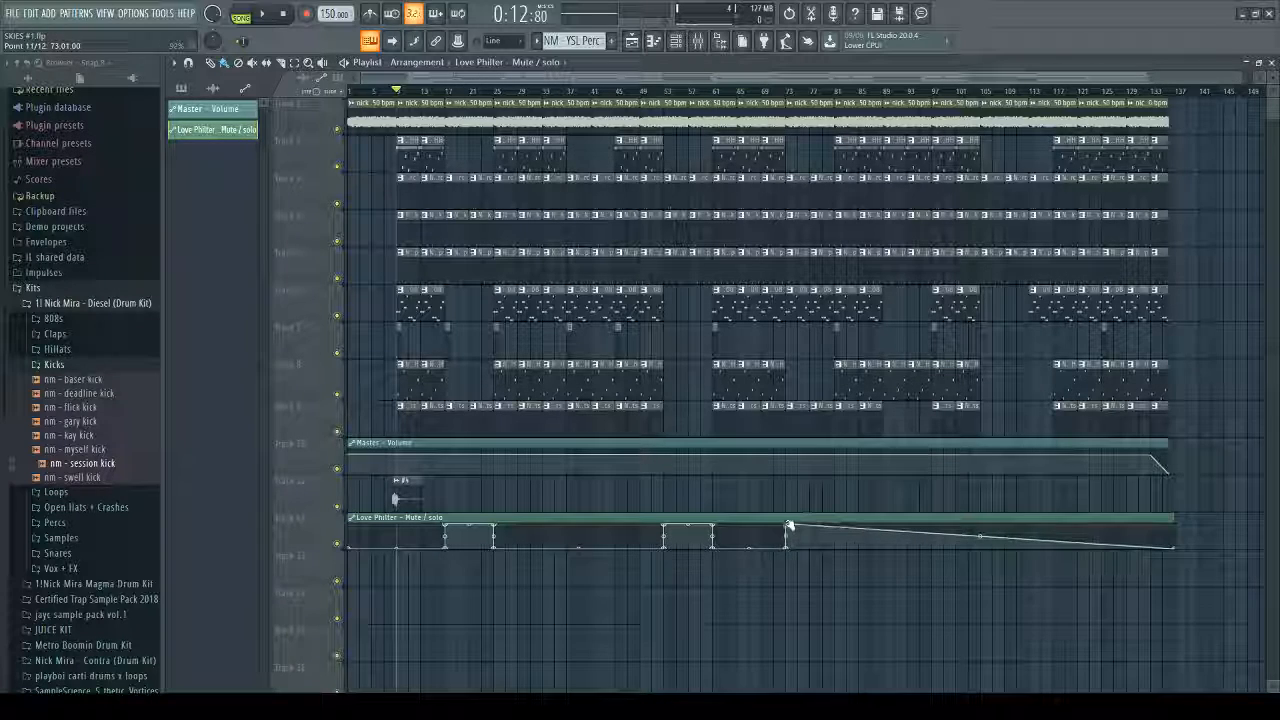
right_click(838, 526)
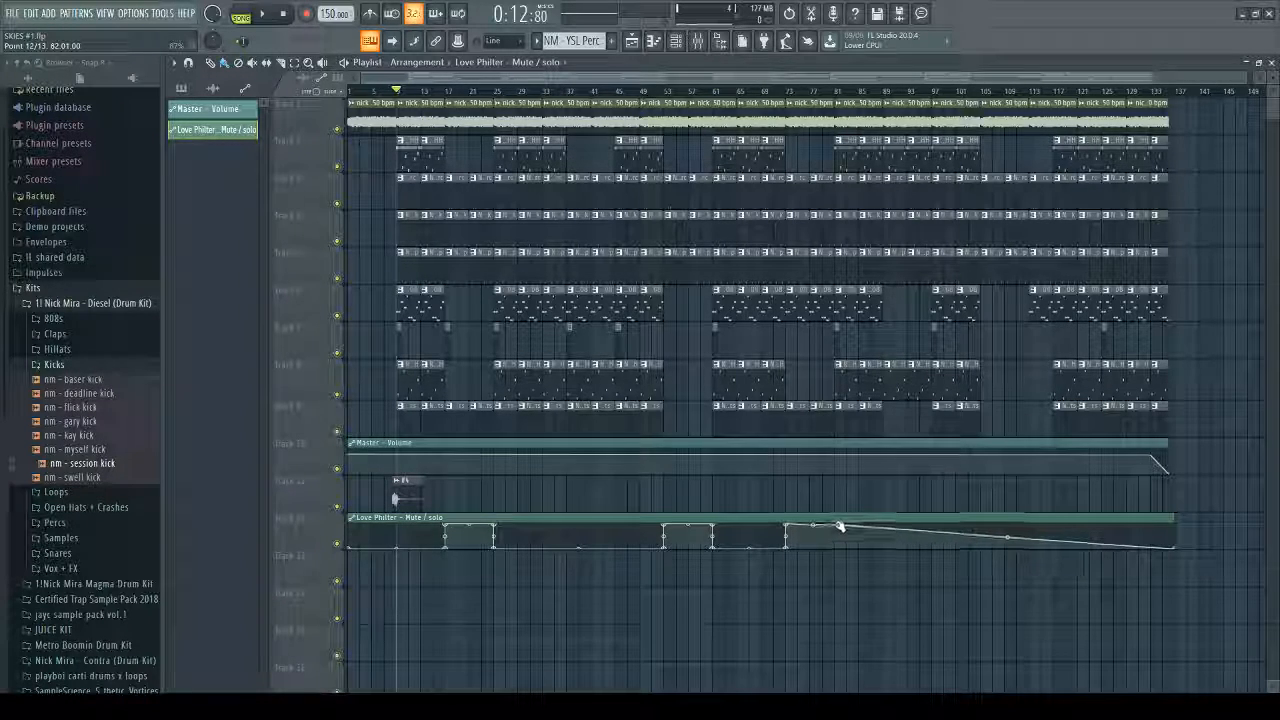
right_click(837, 549)
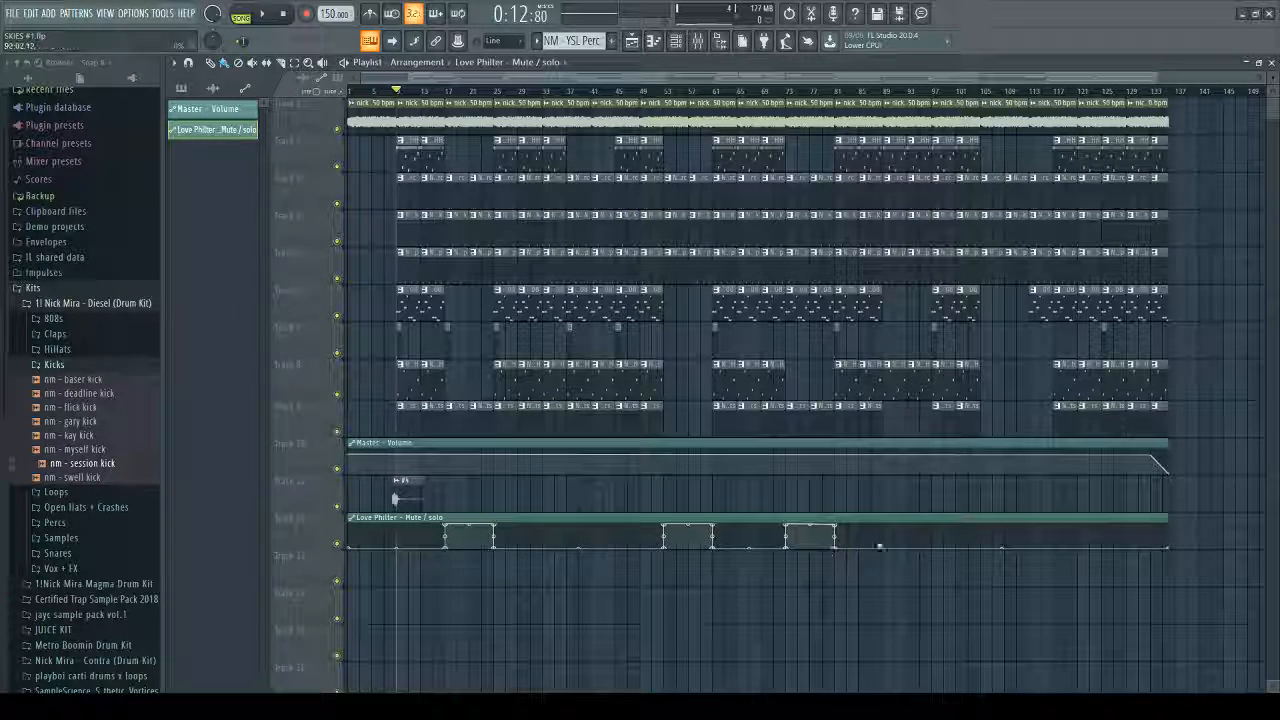
Step: Add a fourth filter-on block from bar 105 to bar 117 and extend the automation clip to the end of the arrangement
right_click(983, 548)
right_click(983, 522)
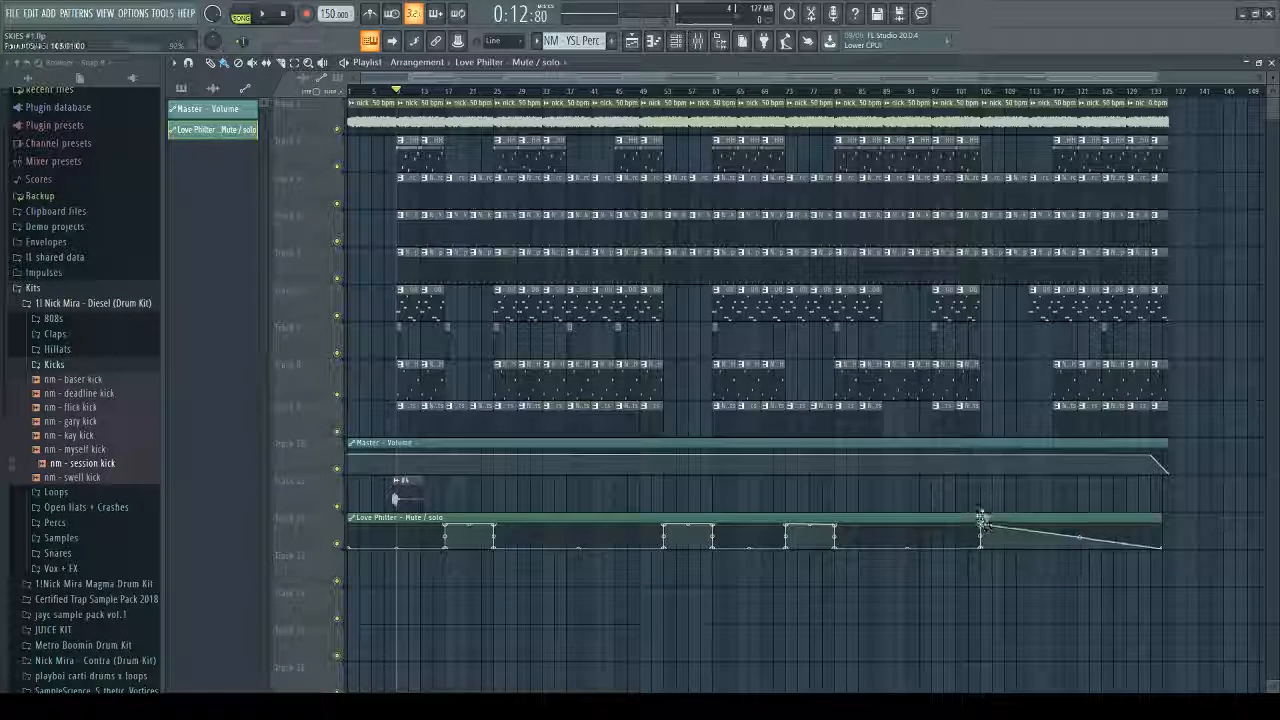
right_click(1052, 522)
right_click(1053, 548)
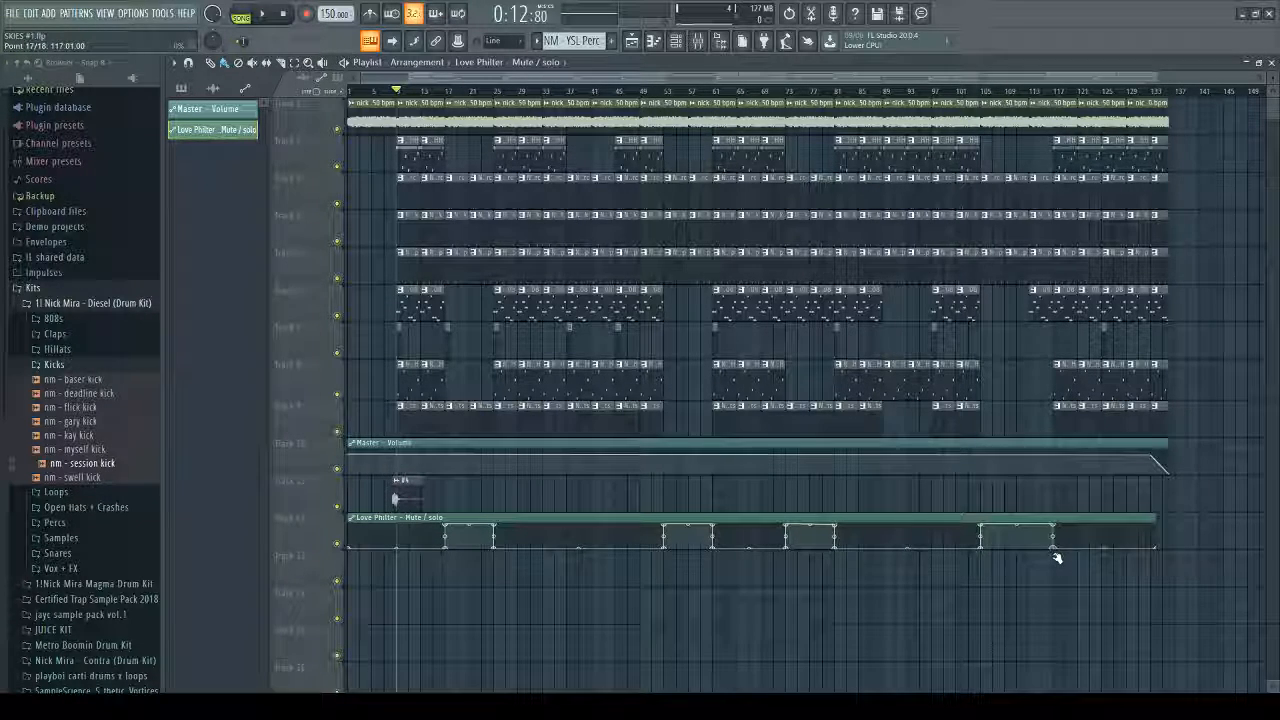
left_click_drag(1152, 521, 1169, 518)
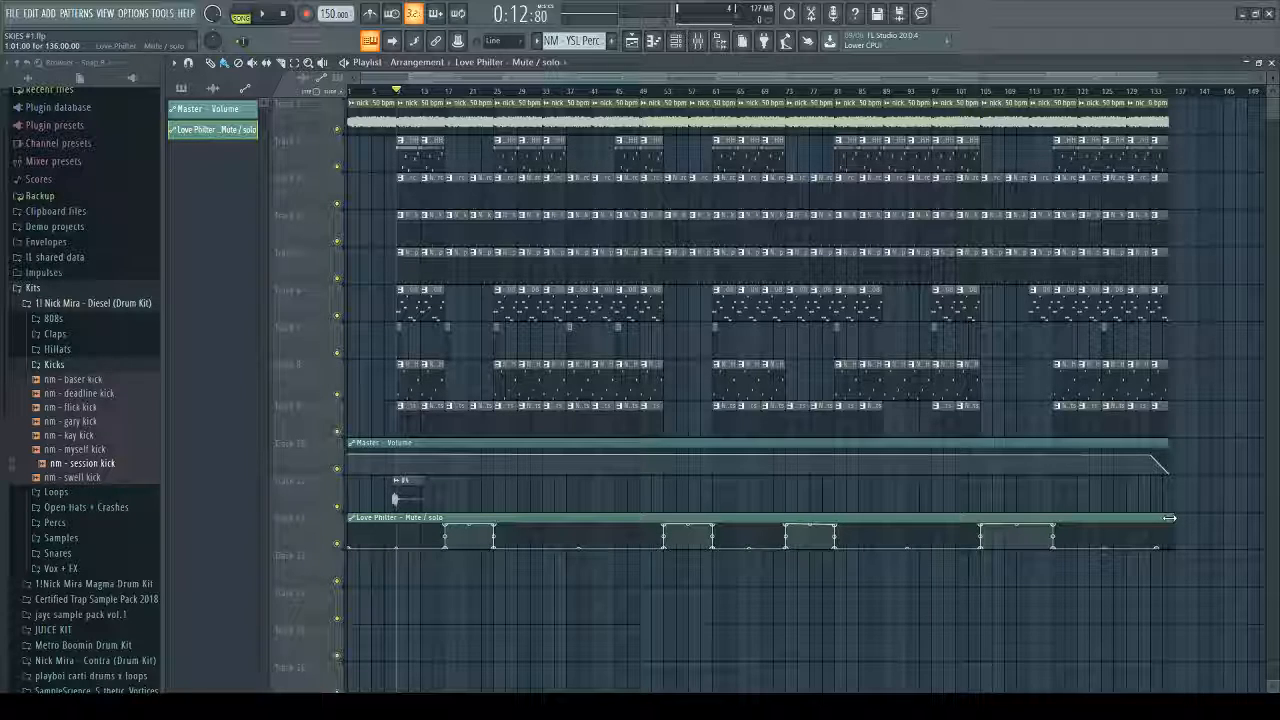
Step: Play the beat and raise the filter cutoff of Fruity Love Philter on the Master track
key("space")
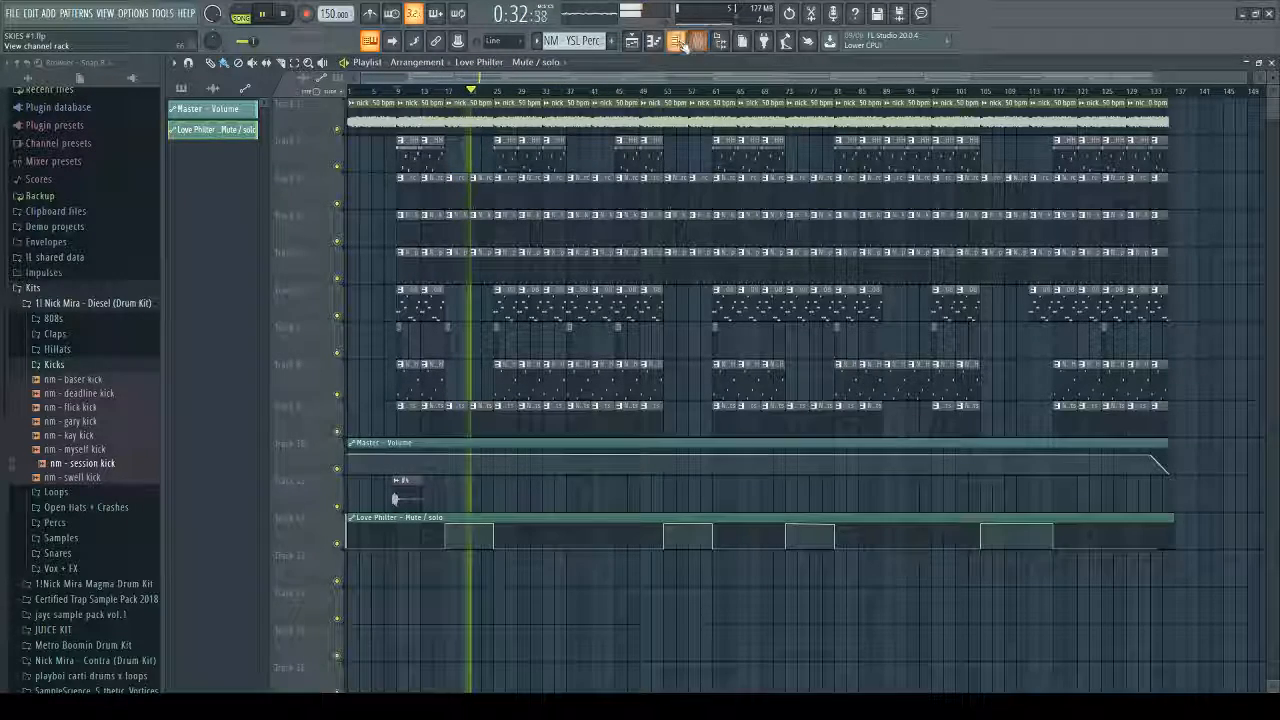
left_click(700, 43)
left_click(1144, 311)
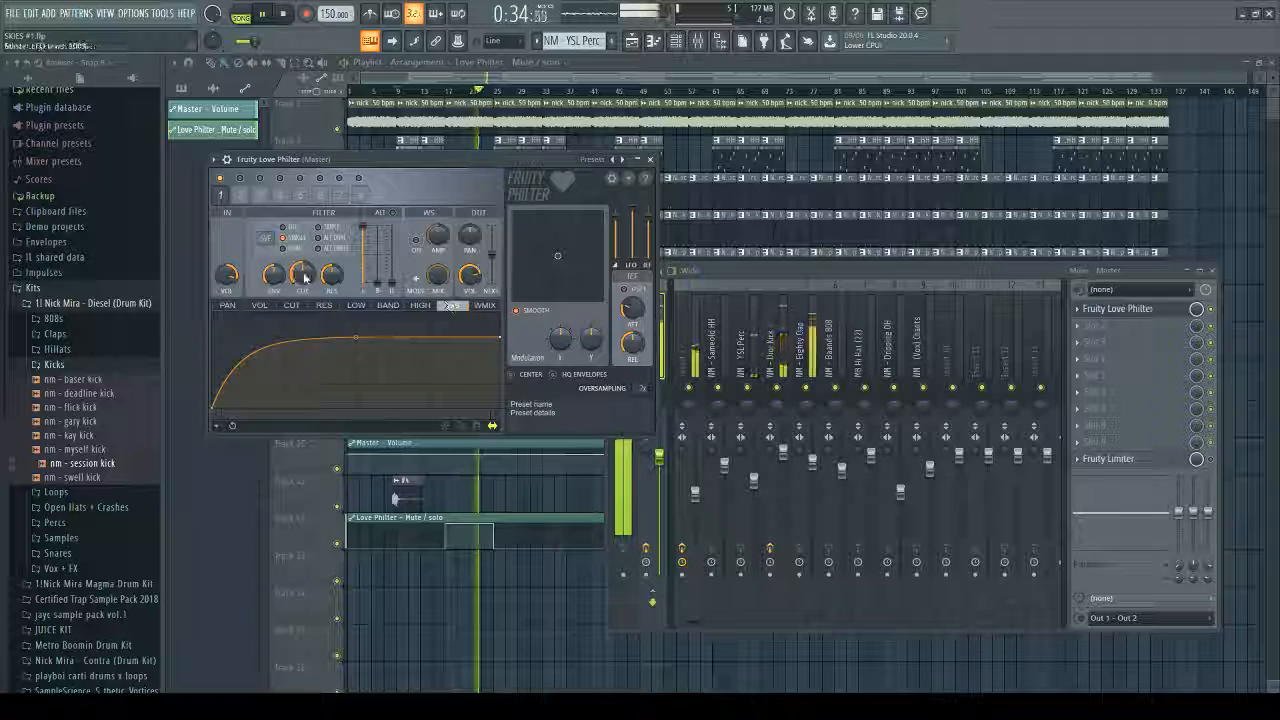
left_click_drag(302, 274, 302, 262)
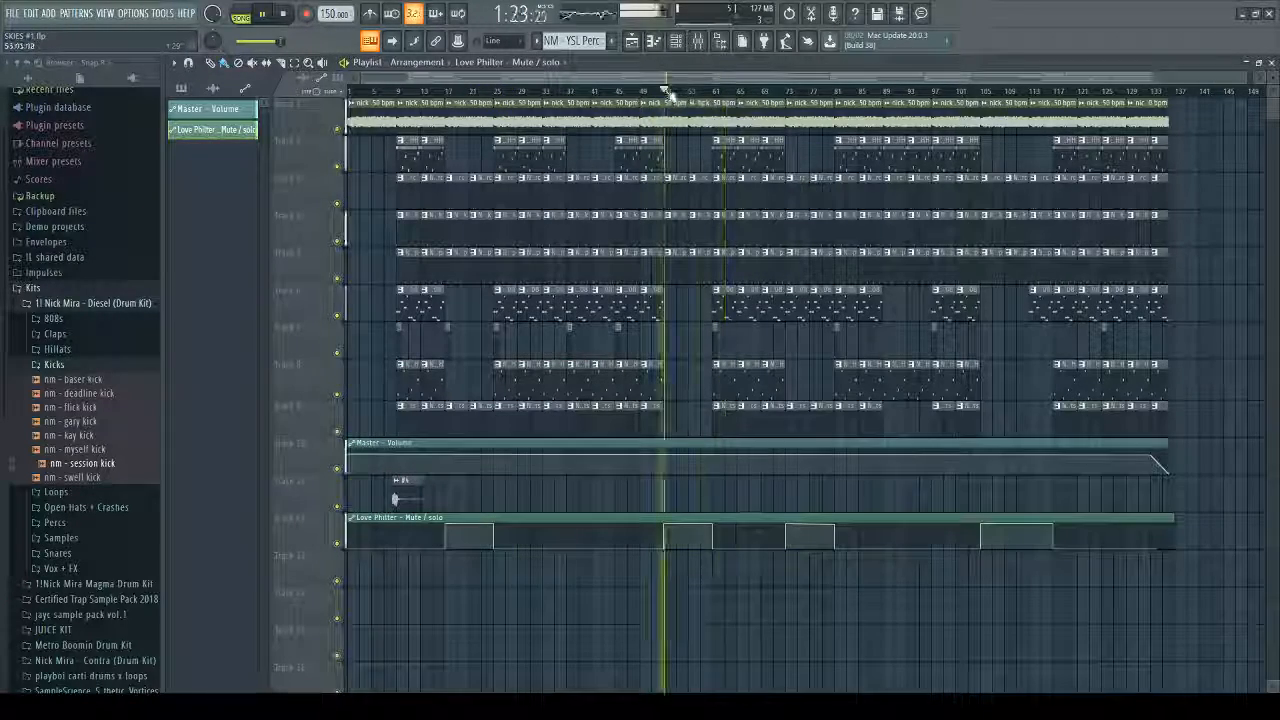
Step: Replay the song from about bar 49 and fine-tune the Love Philter's cutoff slightly lower during the second filtered section
left_click(643, 97)
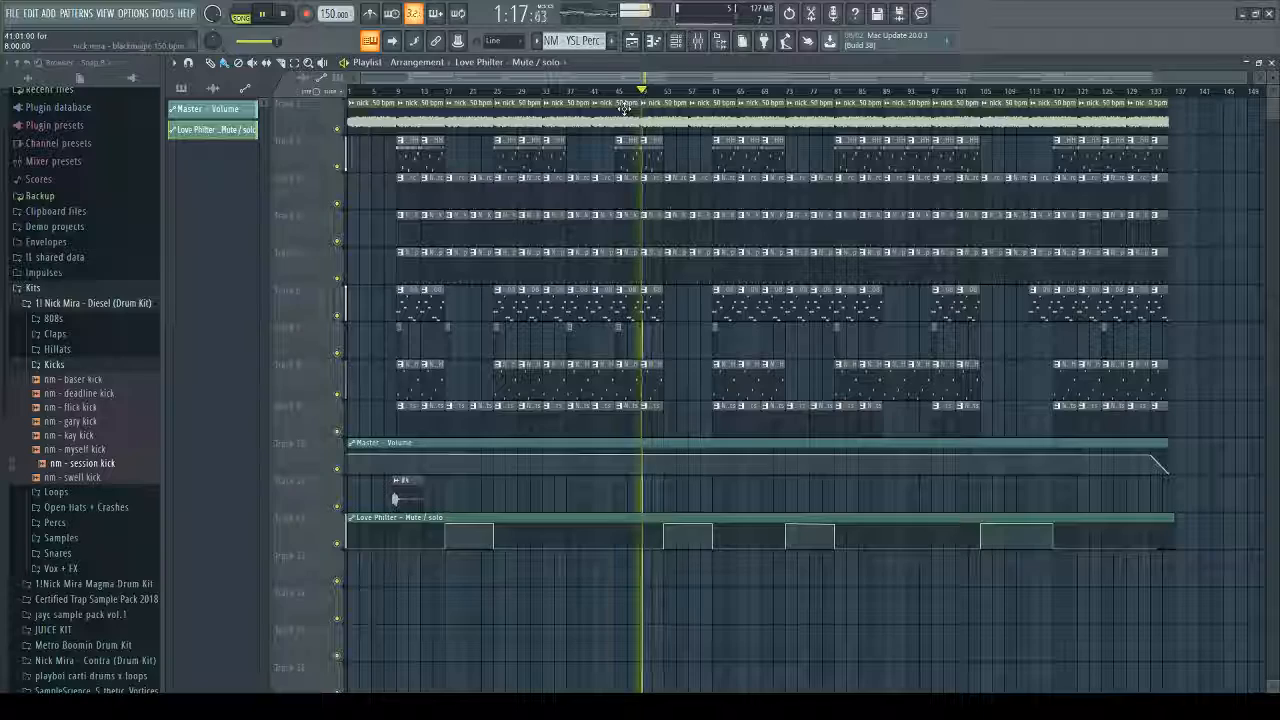
key("Tab")
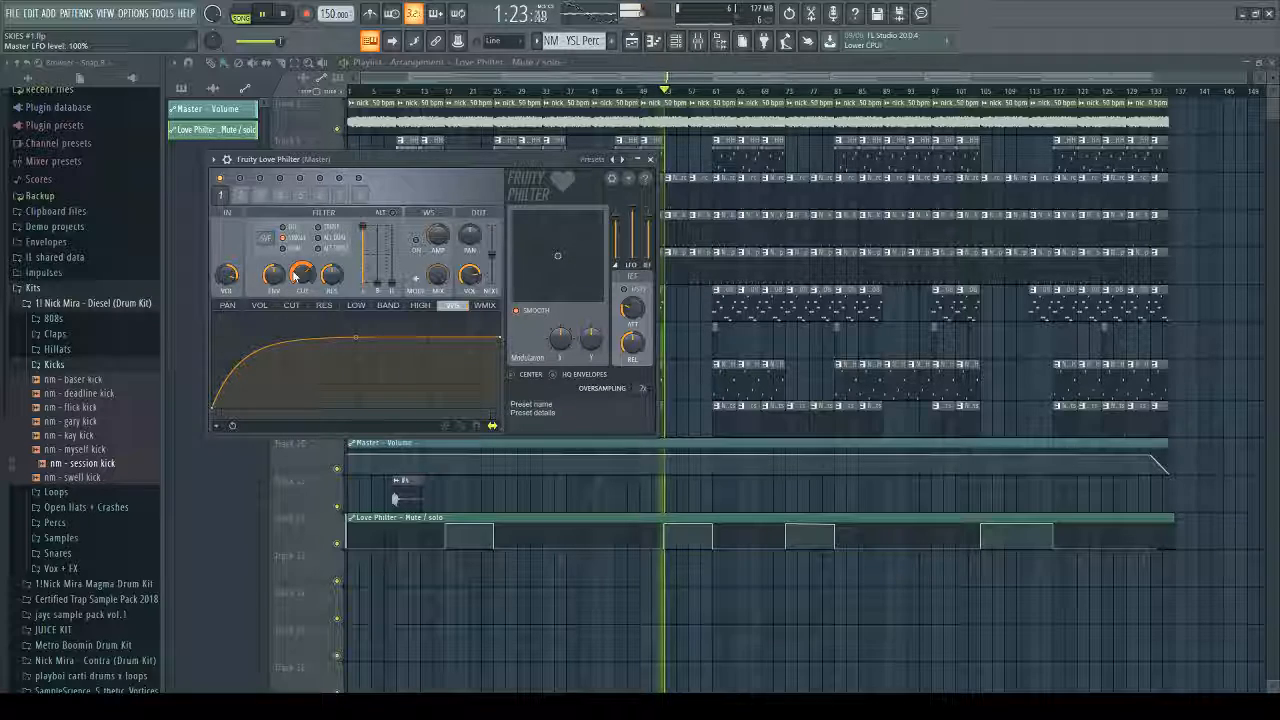
left_click_drag(296, 275, 296, 279)
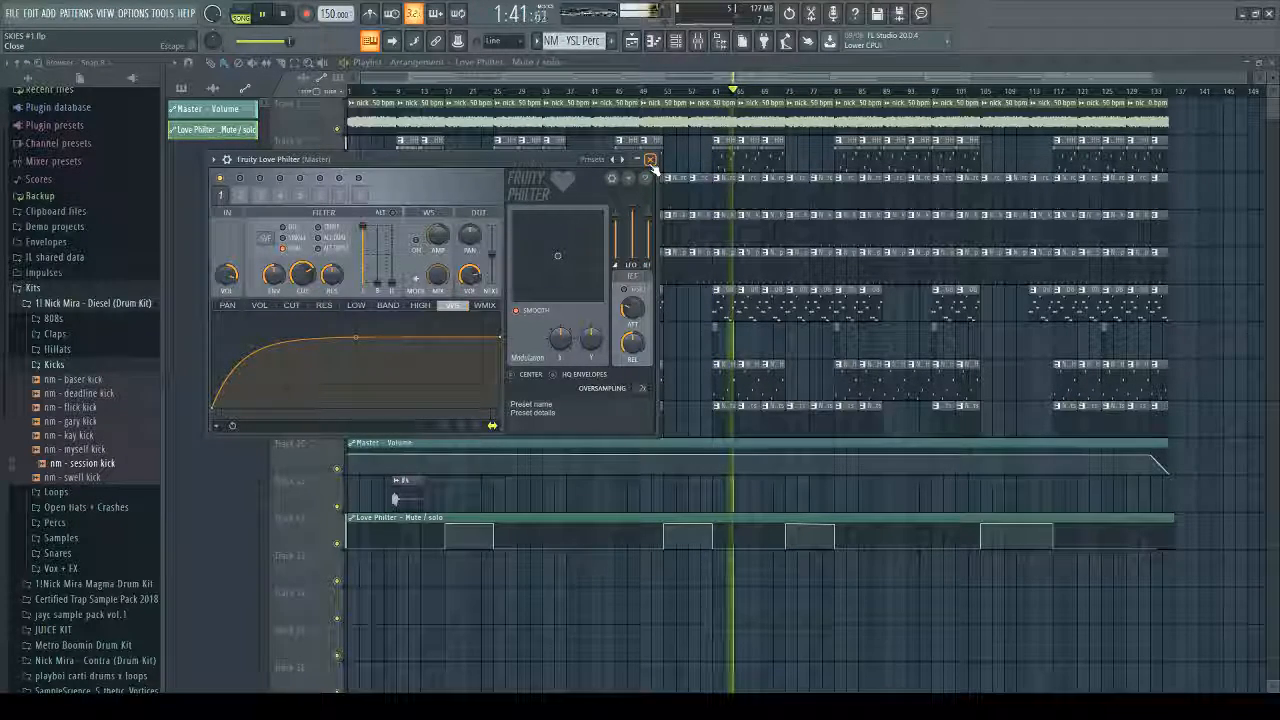
Step: Close the Fruity Love Philter window and play the song around the third filtered section near bar 73
left_click(650, 160)
key("space")
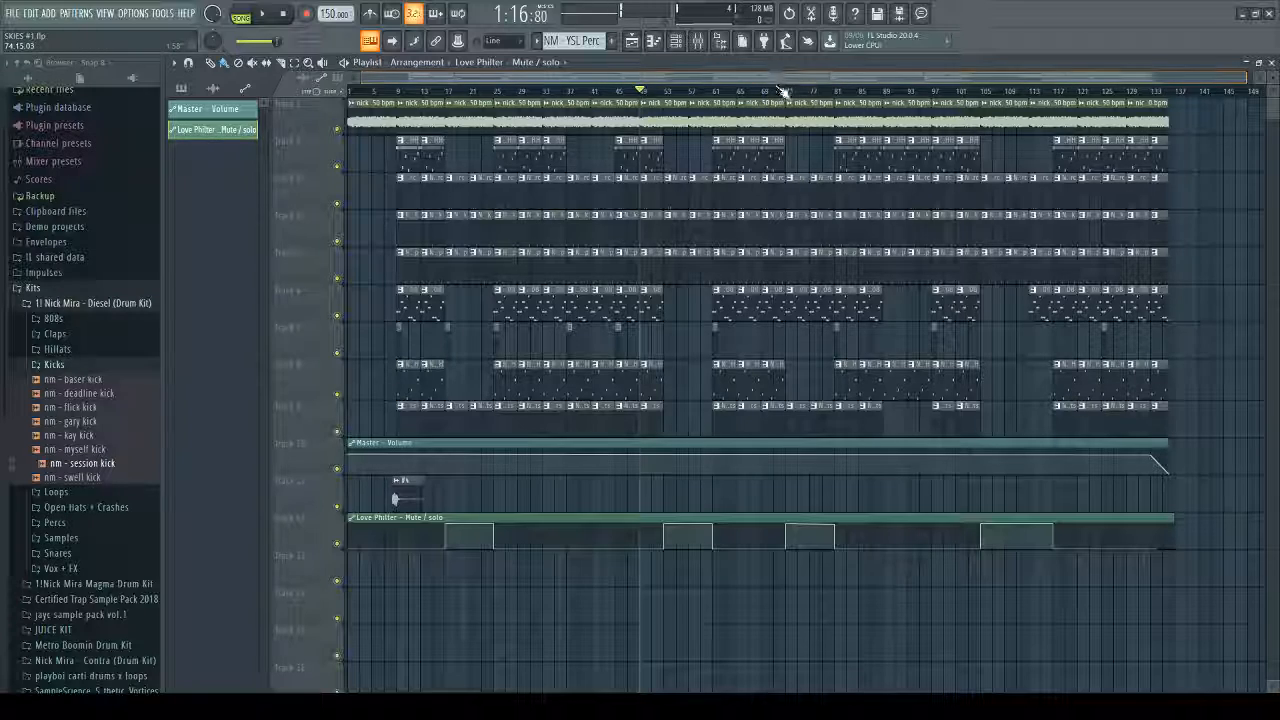
key("space")
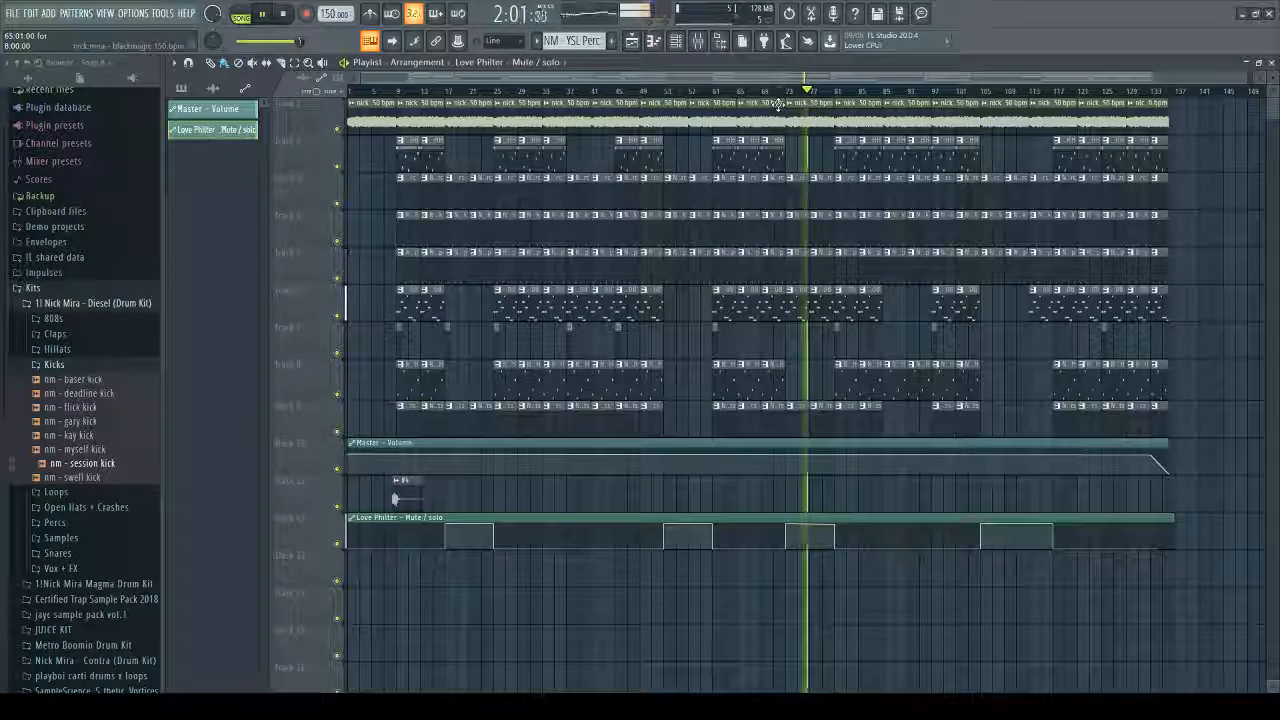
Step: Play the fourth filtered section from about bar 103, and replay its lead-in from about bar 96
left_click(976, 90)
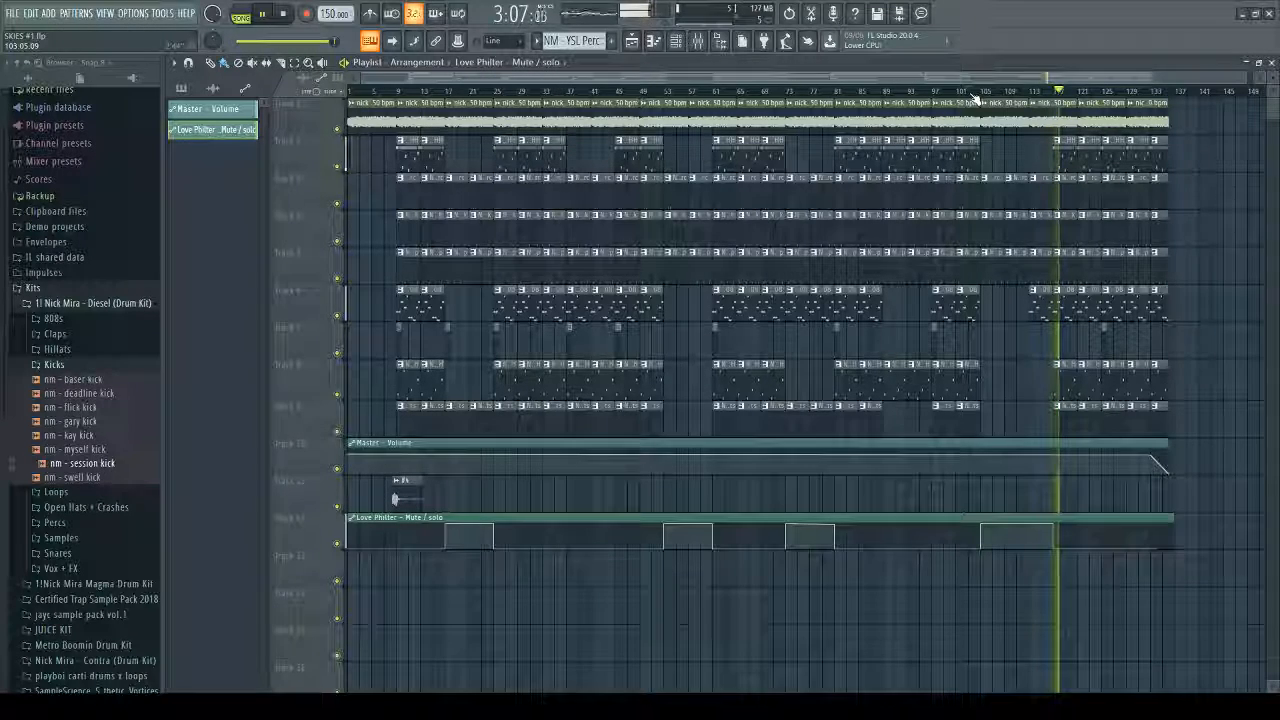
key("space")
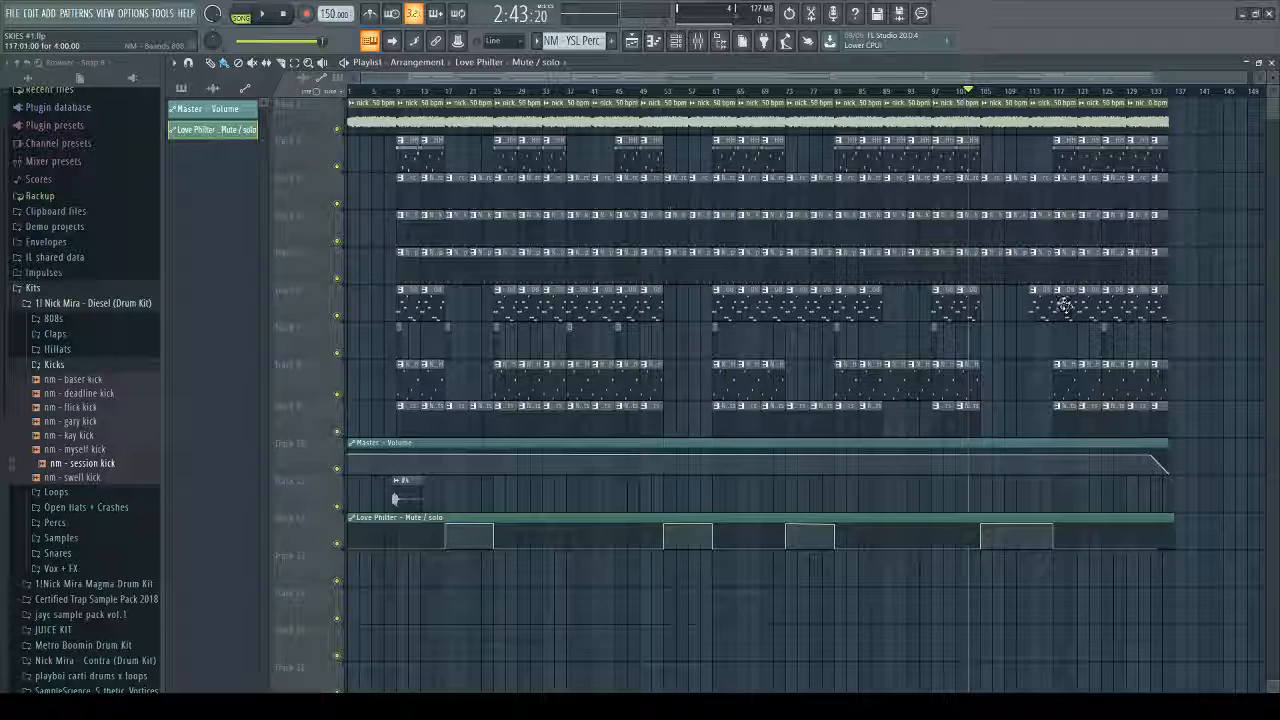
left_click(926, 93)
key("space")
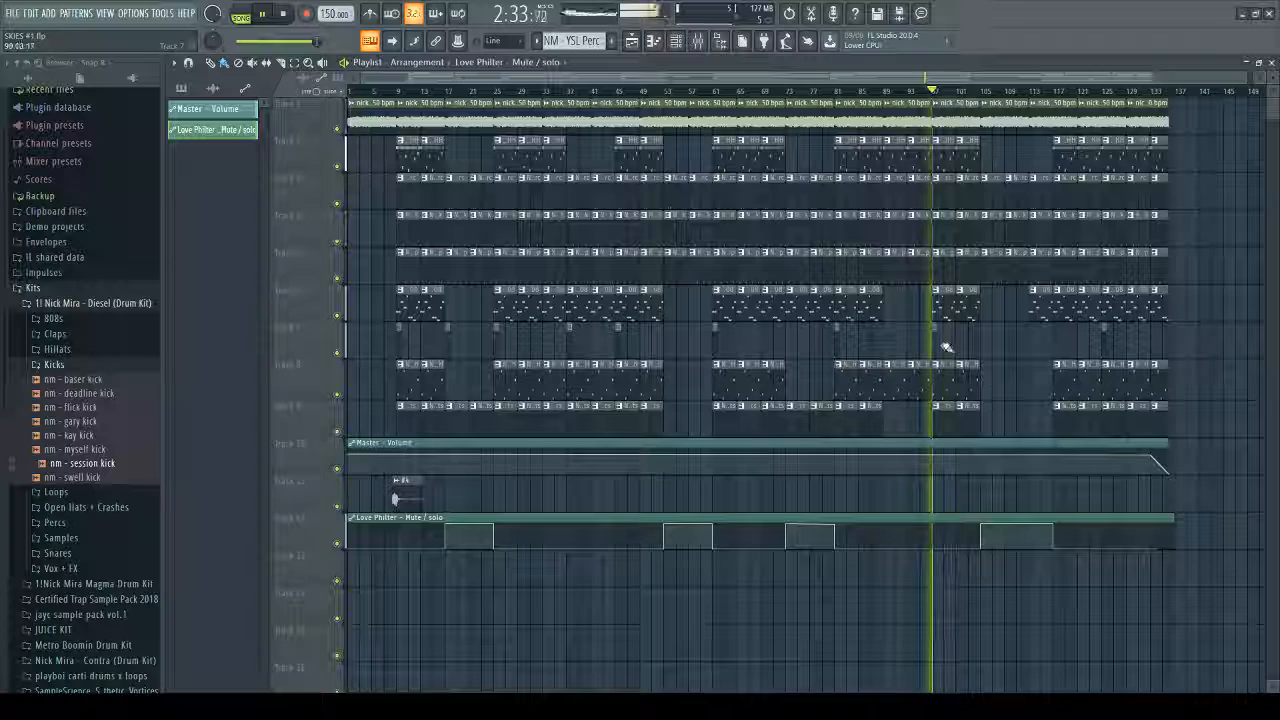
Step: Stop playback and delete the Track 7 clips at bars 17, 37, 45 and 97
key("space")
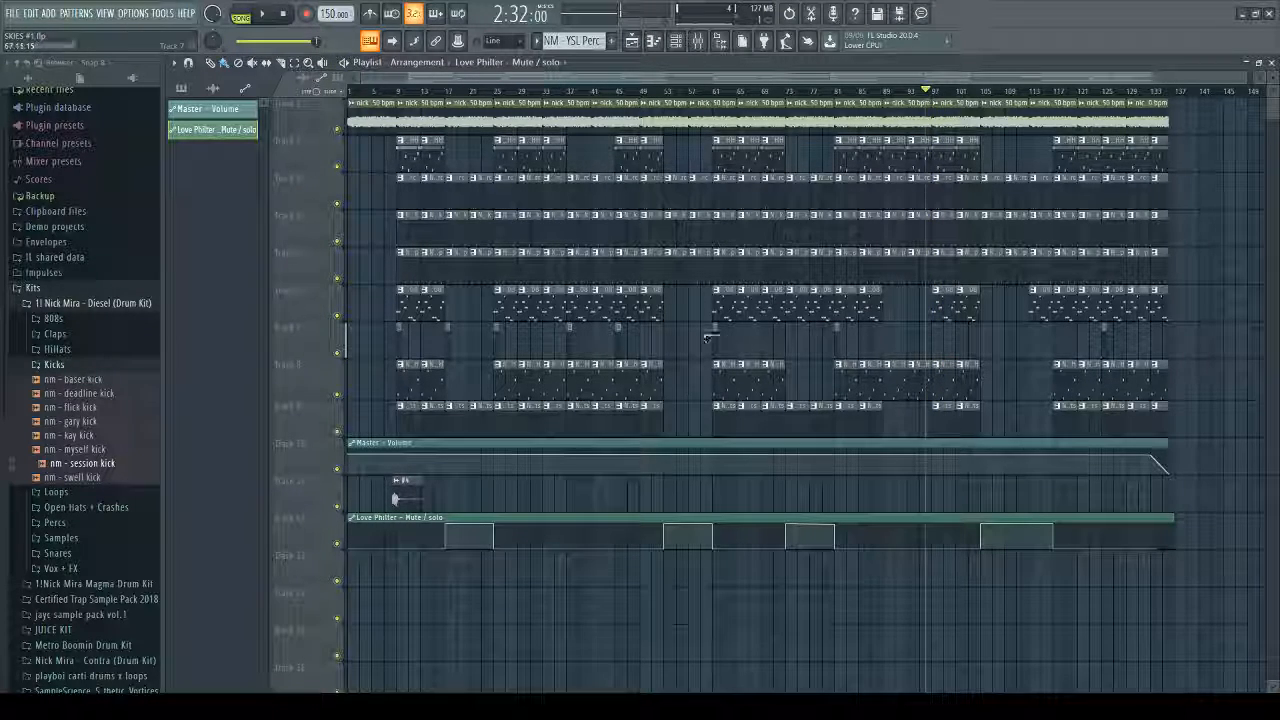
right_click(618, 344)
right_click(570, 343)
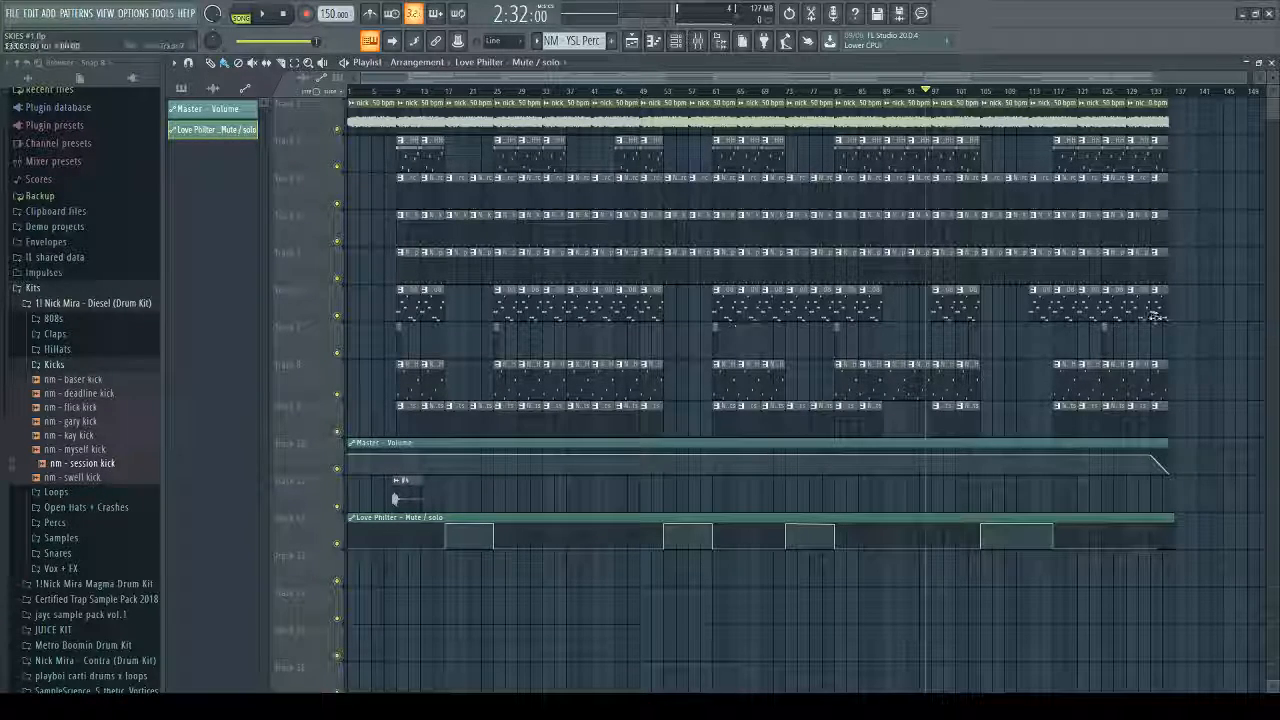
Step: Play the song from near the first drop, sampling the transitions around bars 49, 54 and 114
left_click(421, 91)
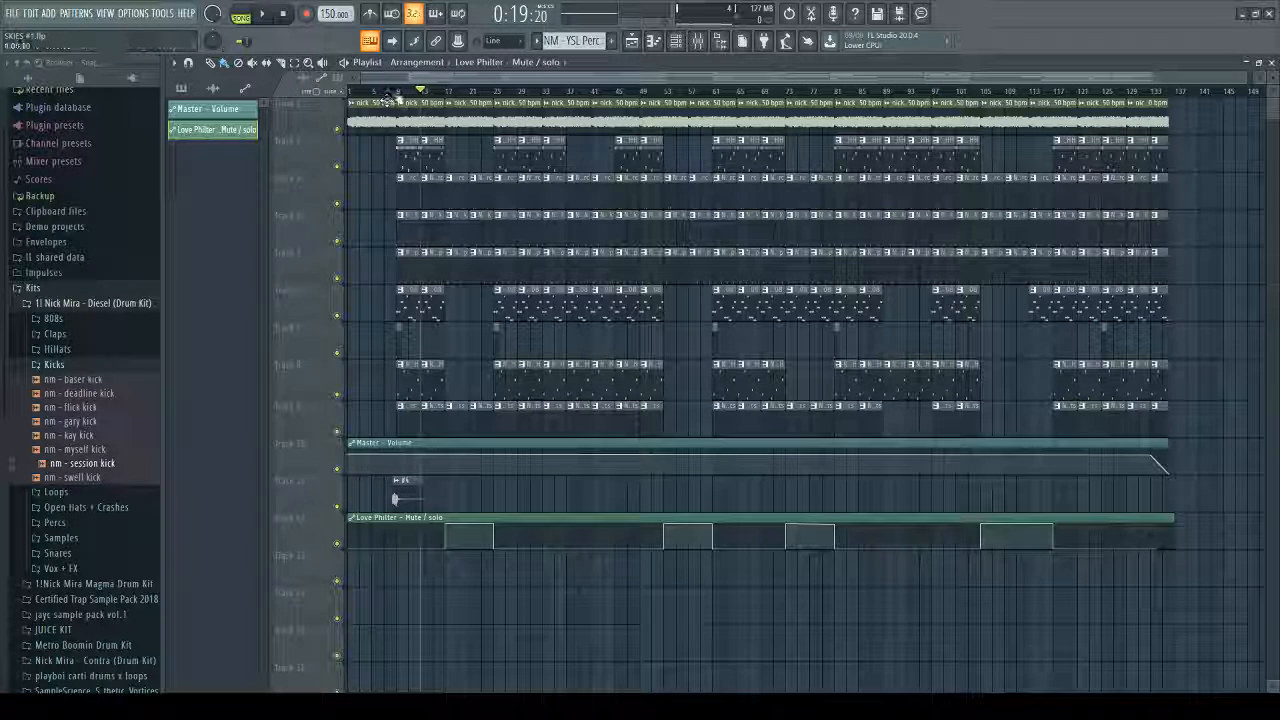
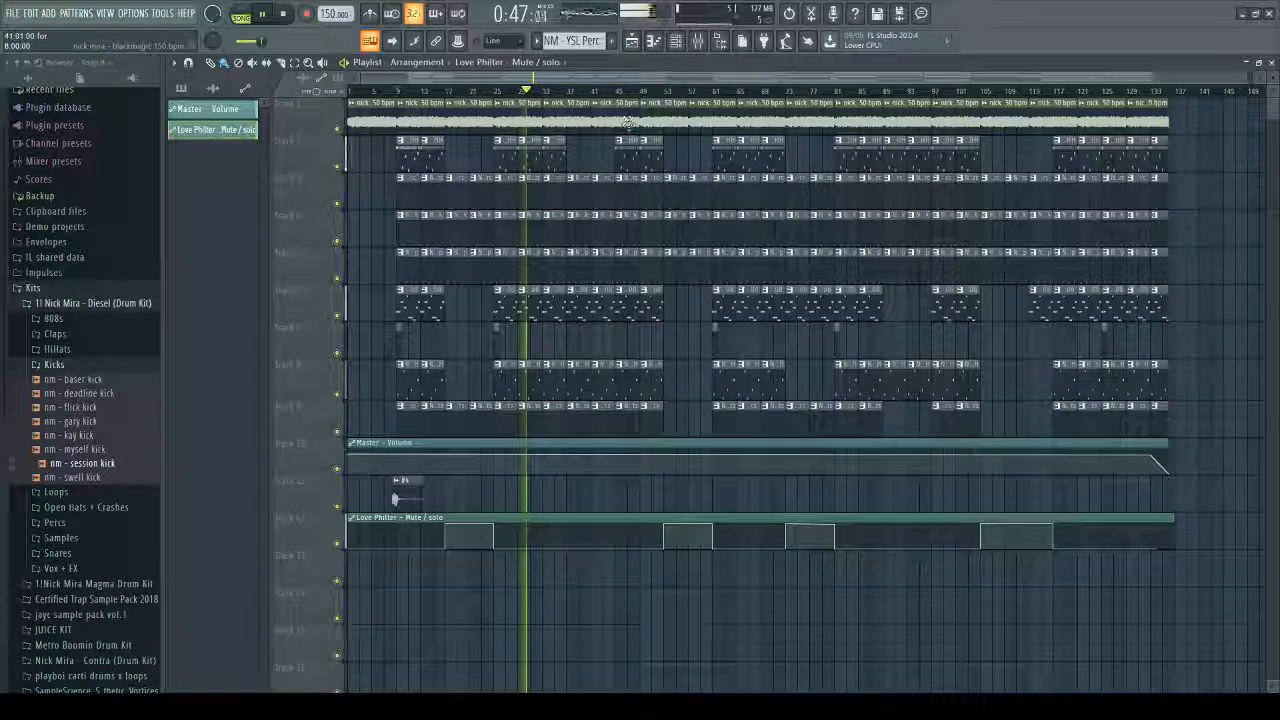
left_click(645, 92)
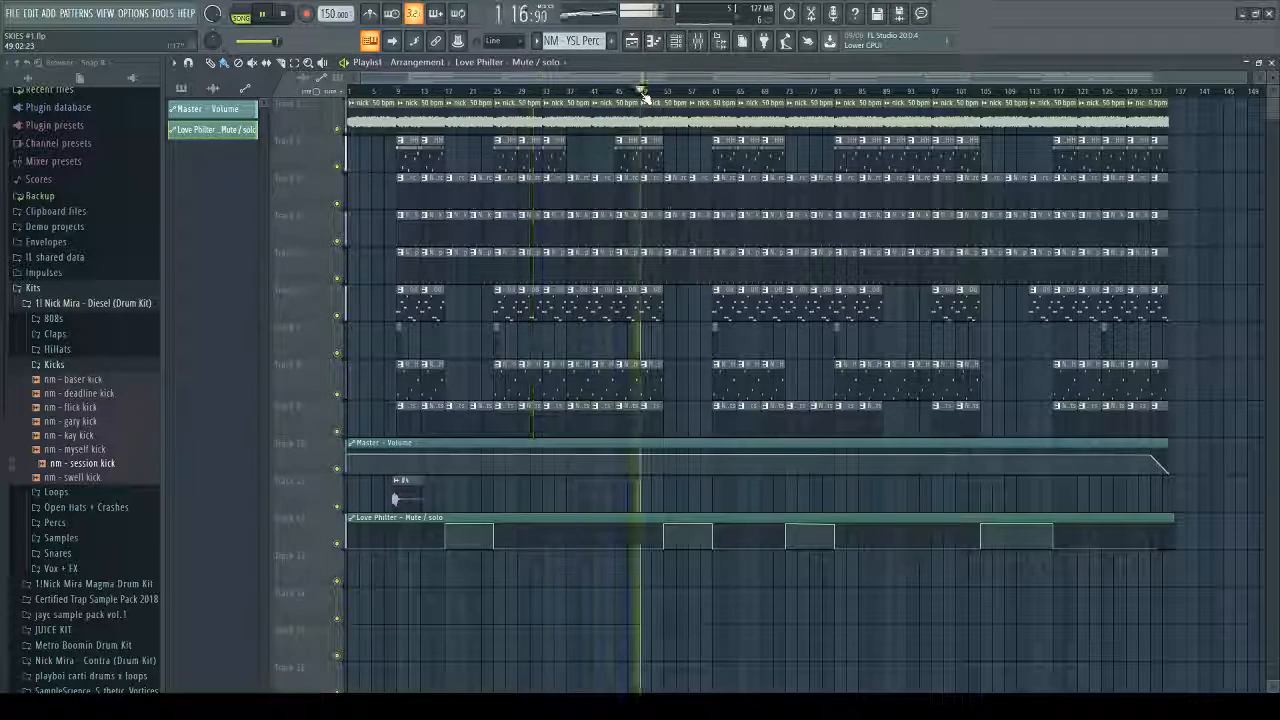
left_click(672, 91)
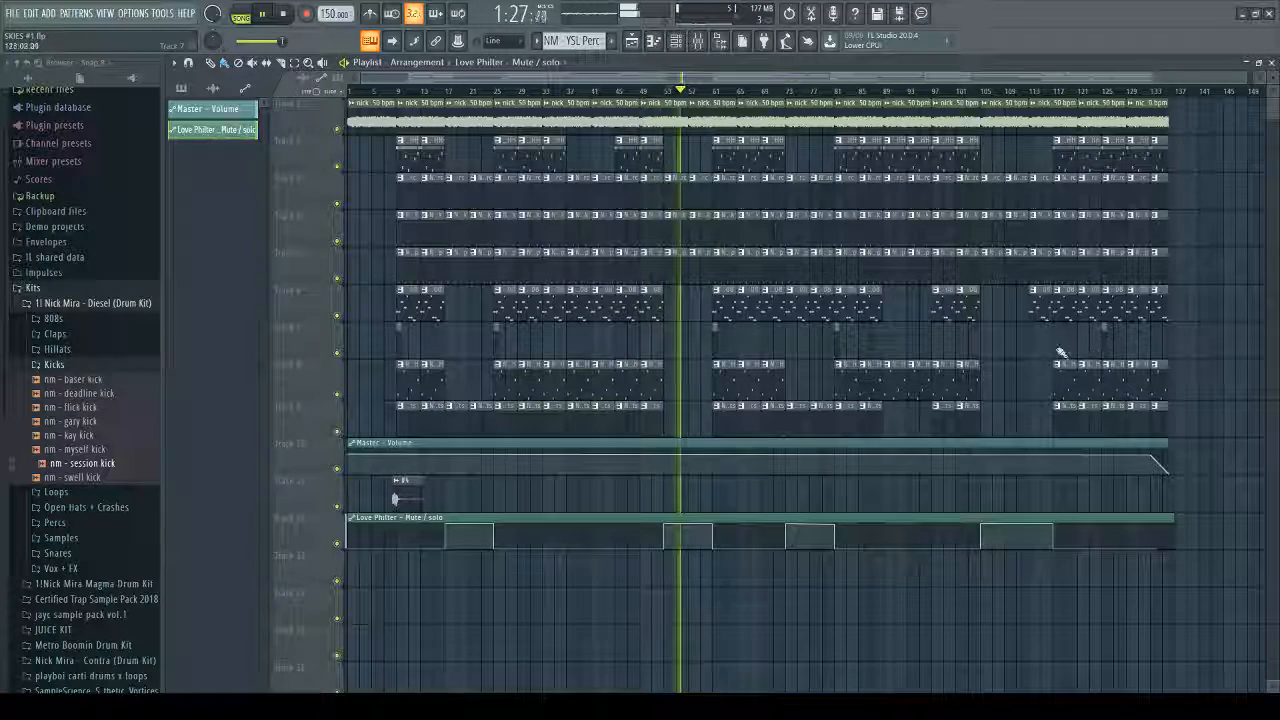
left_click(1035, 91)
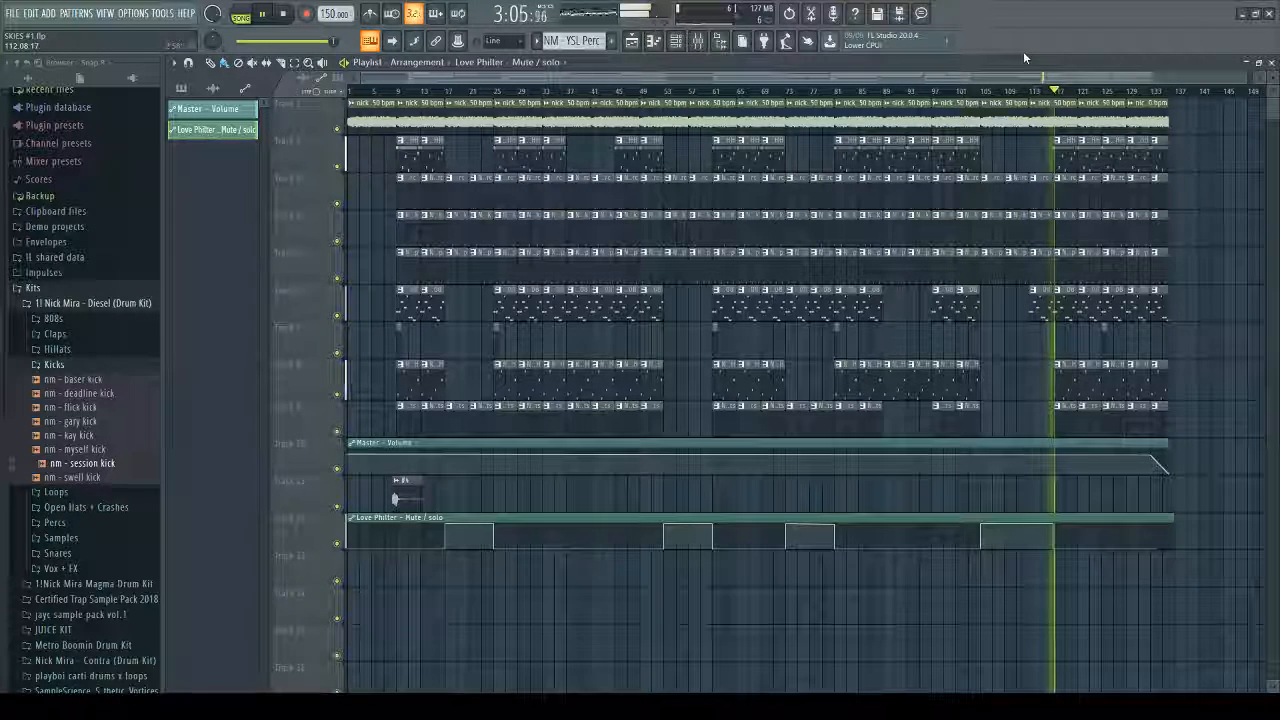
key("space")
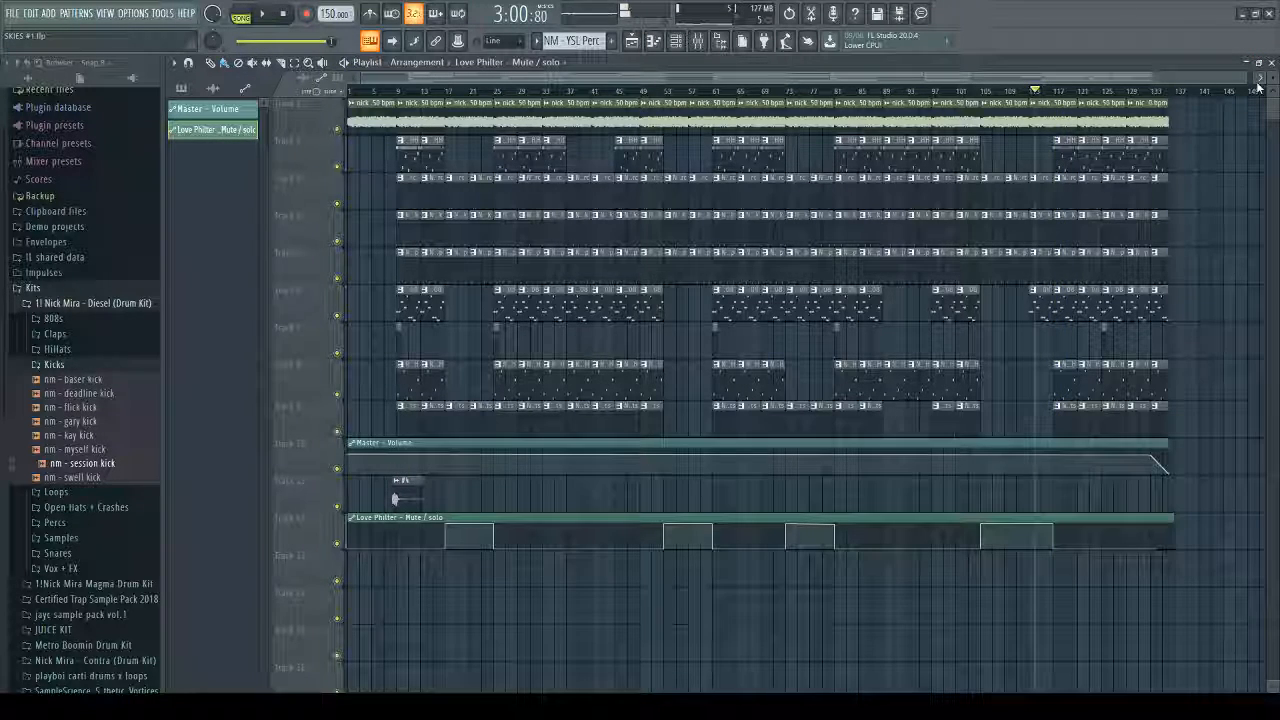
Step: Open the mixer and review the effects on Insert 1, the other insert tracks and the Master
left_click(677, 43)
left_click(698, 43)
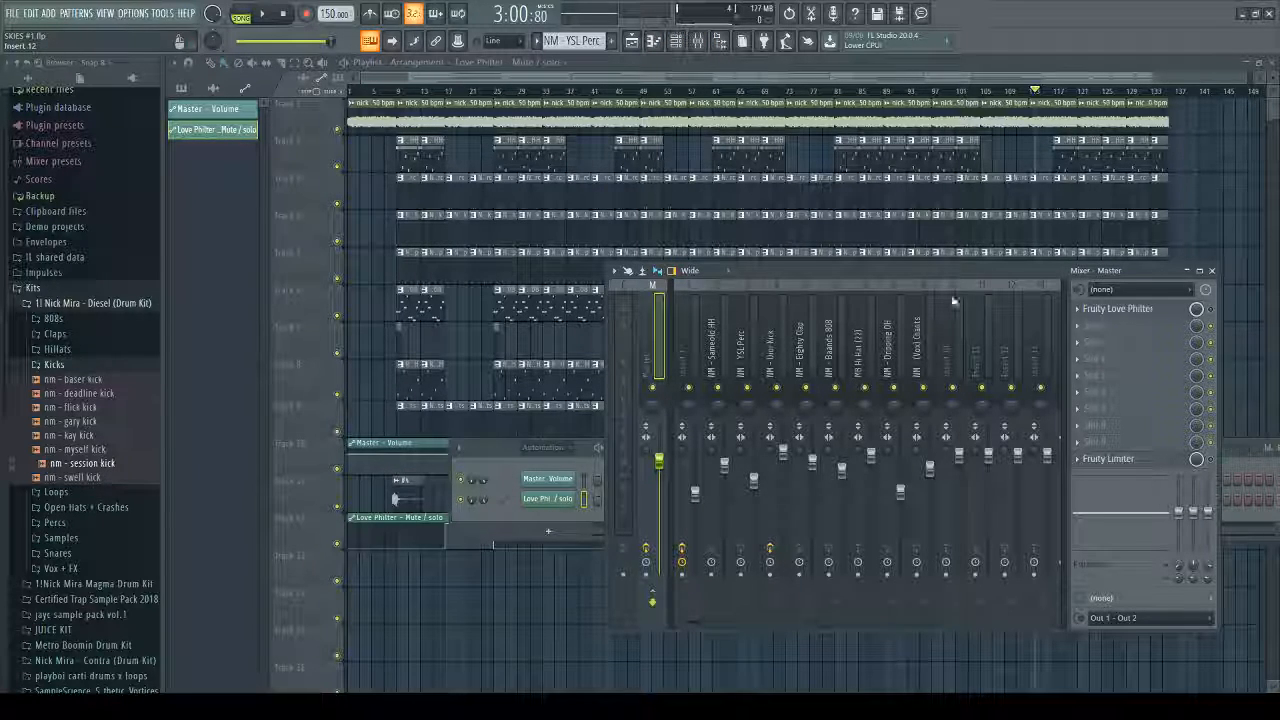
left_click(700, 345)
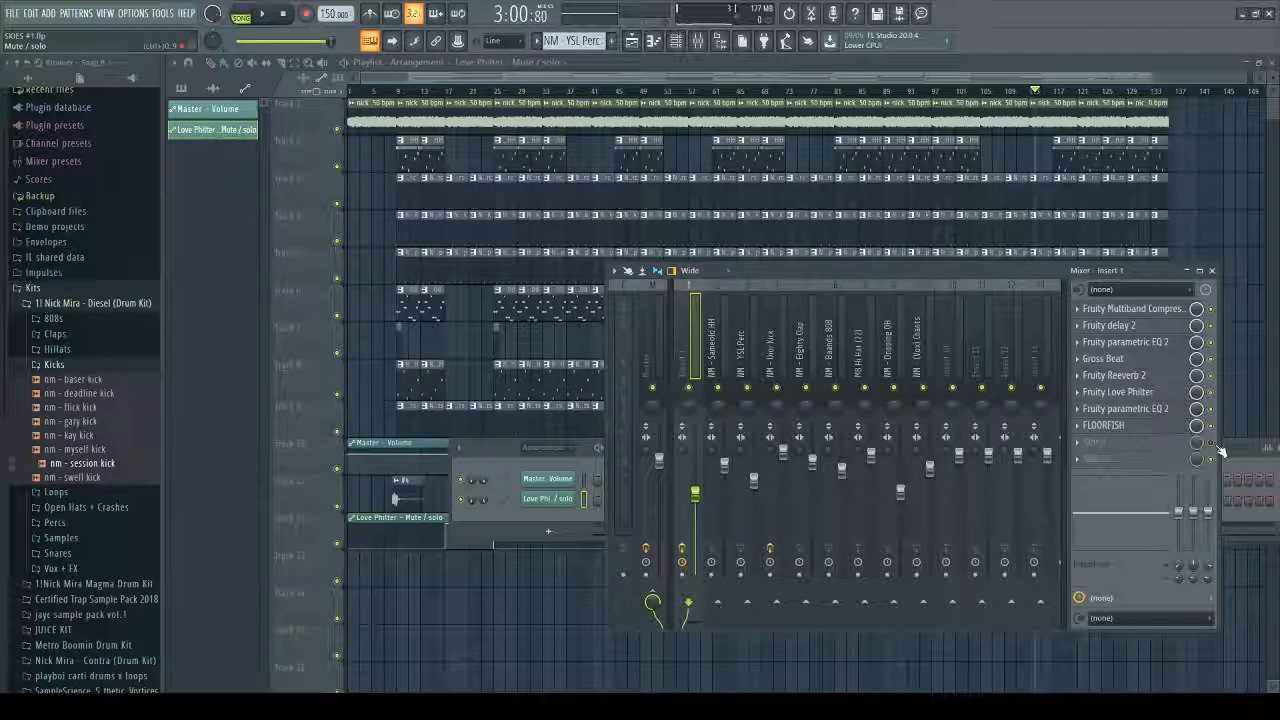
left_click(730, 352)
left_click_drag(730, 352, 957, 348)
left_click(660, 355)
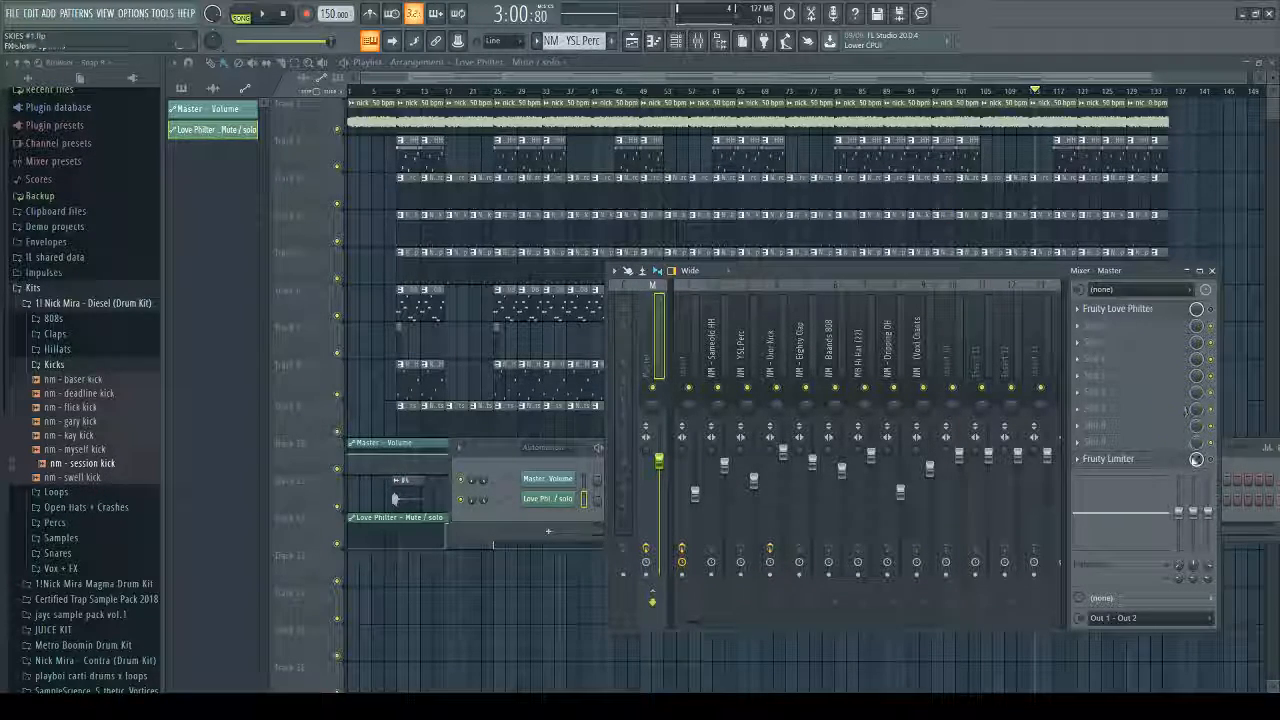
Step: Open the Master's Fruity Limiter, compare the mix with it toggled during playback, and adjust its noise gate
left_click(1166, 459)
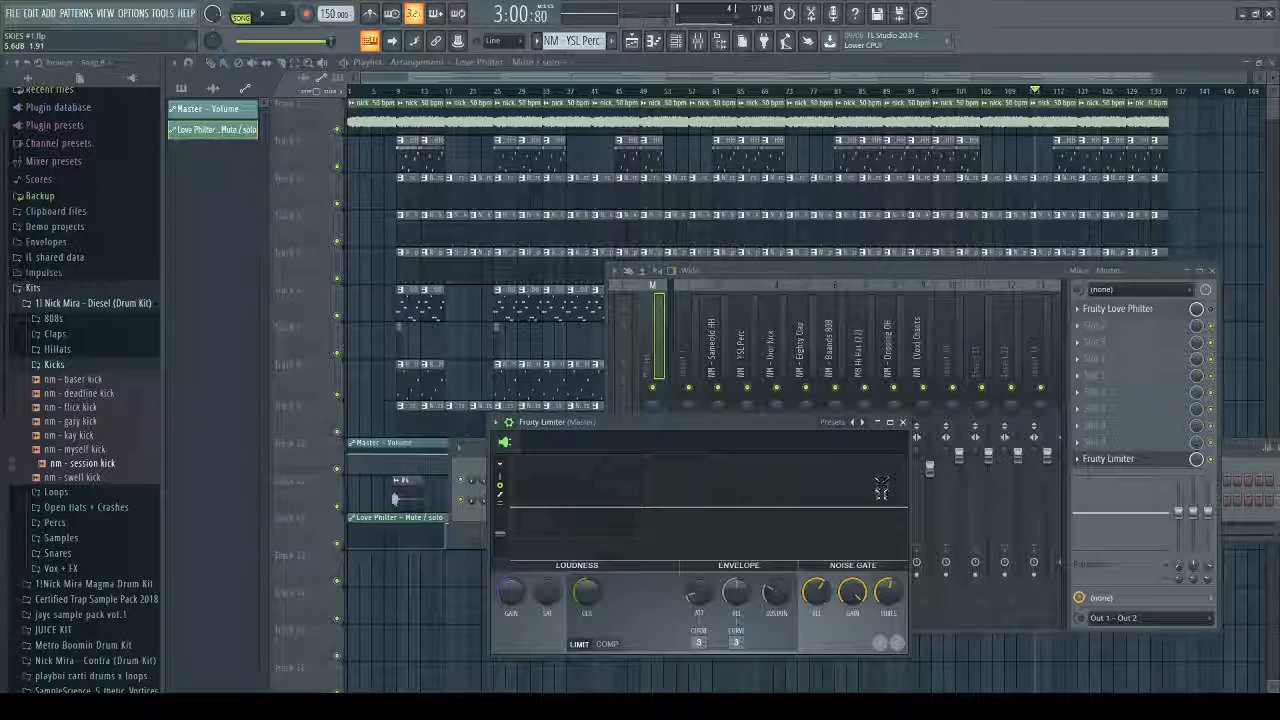
key("space")
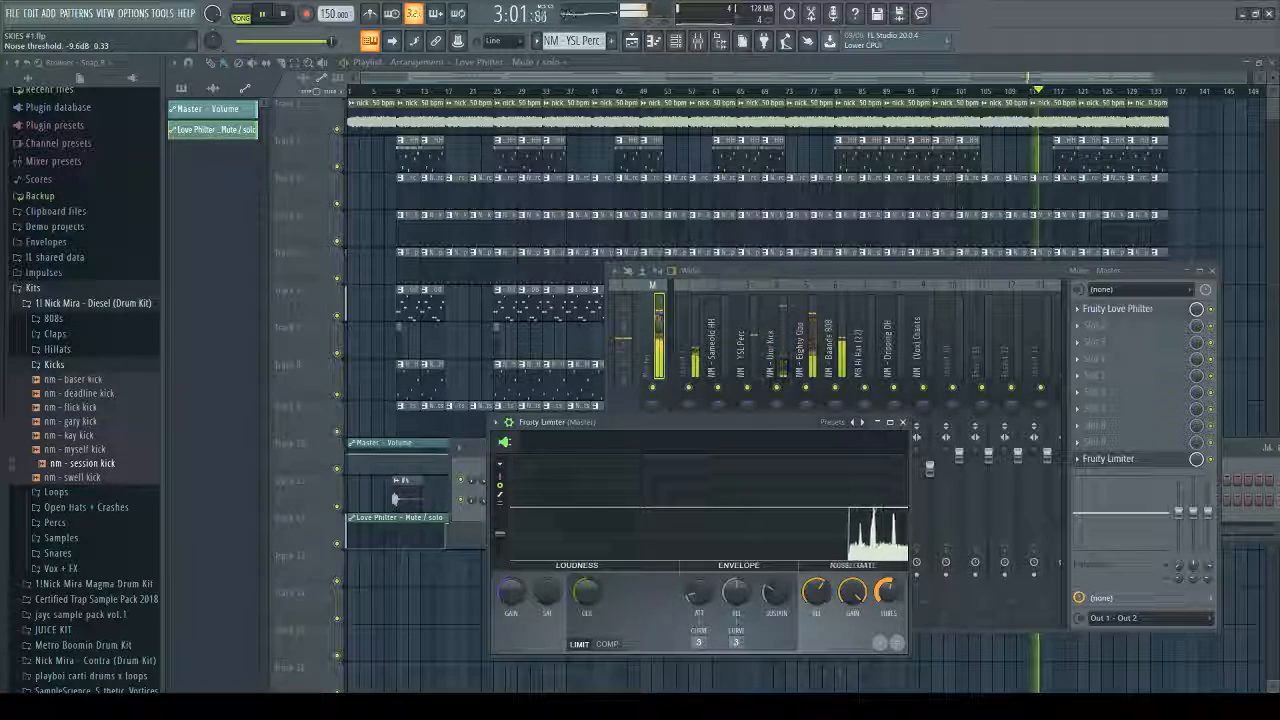
left_click(1212, 461)
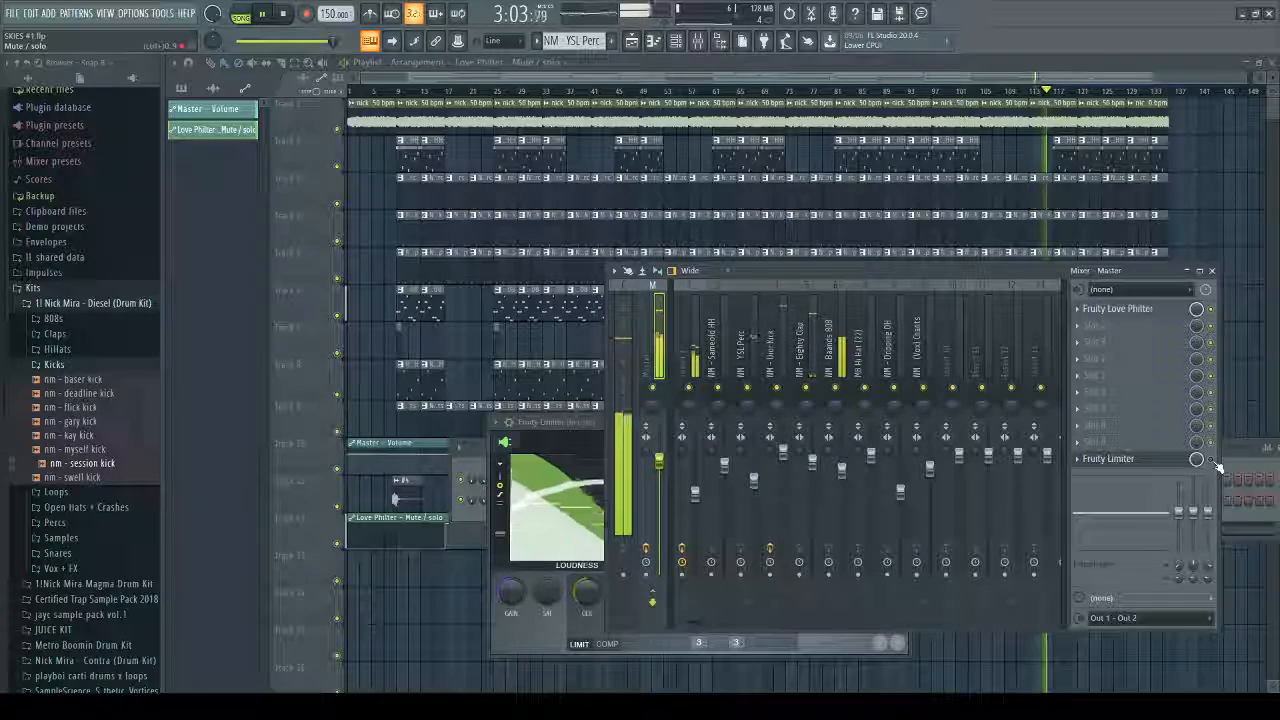
left_click(535, 424)
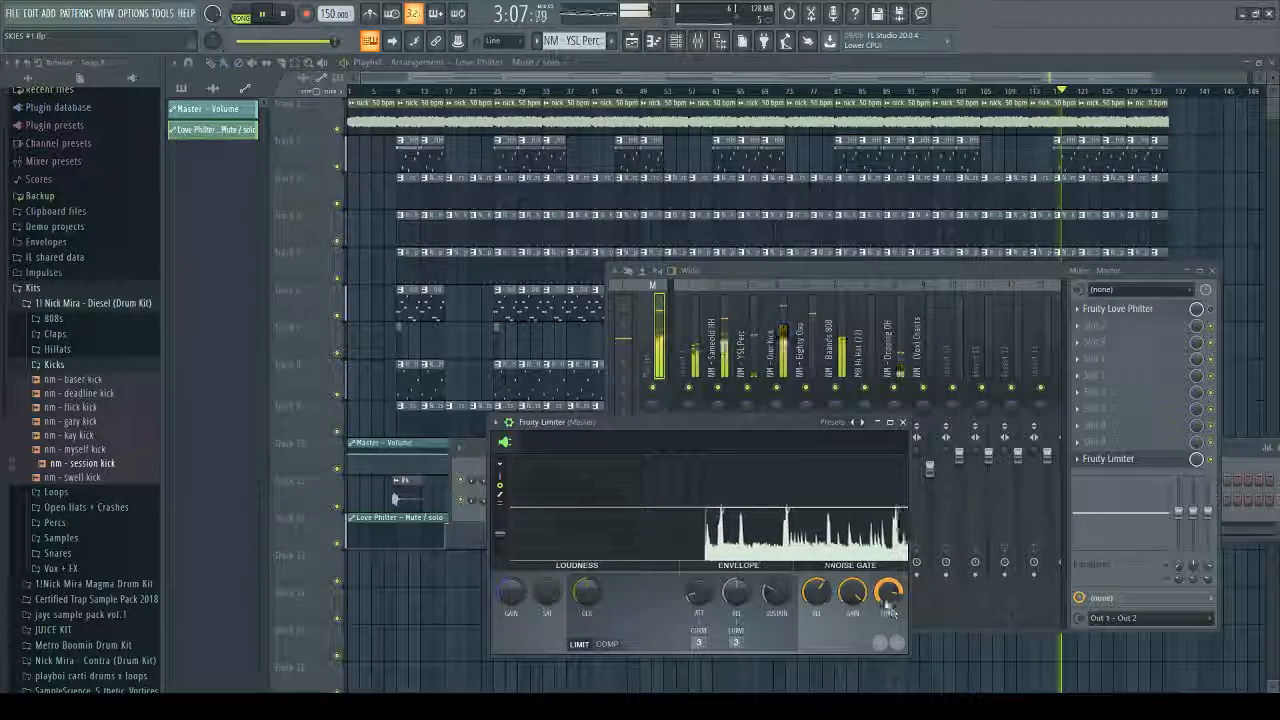
left_click_drag(853, 598, 853, 640)
left_click_drag(852, 592, 852, 540)
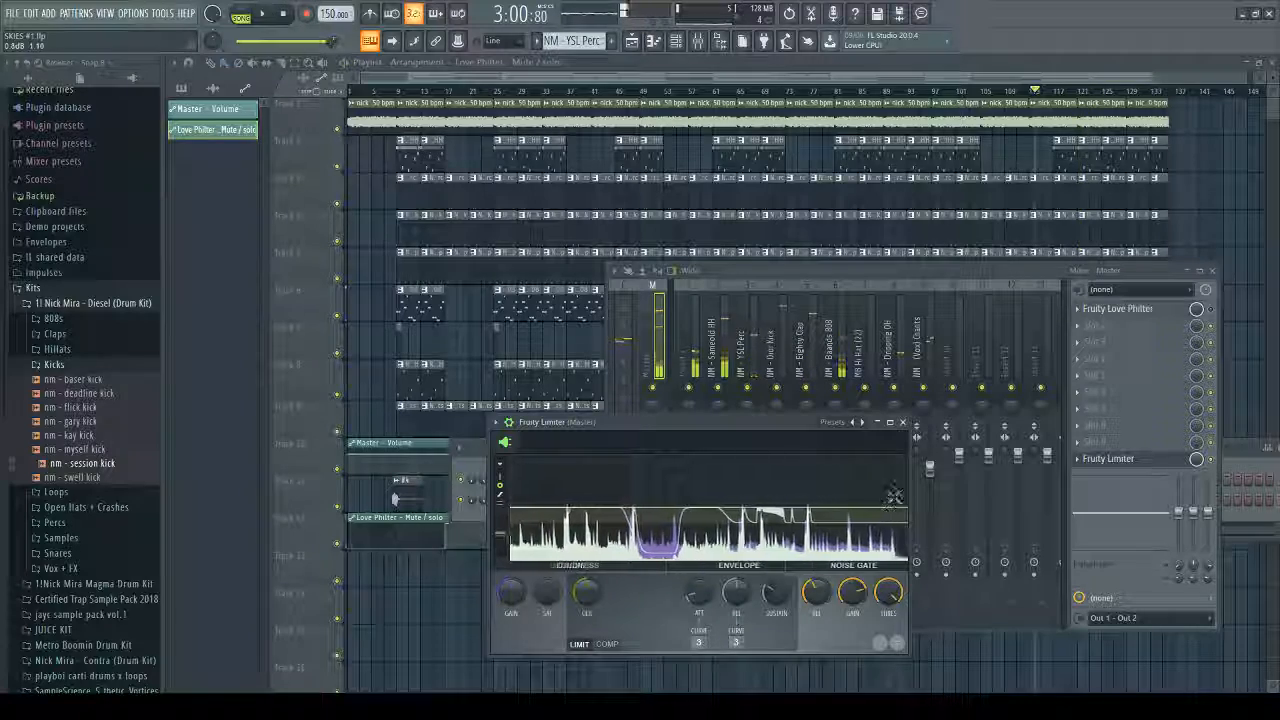
Step: Toggle the Fruity Limiter on the Master, close its window and save the project
left_click(1210, 461)
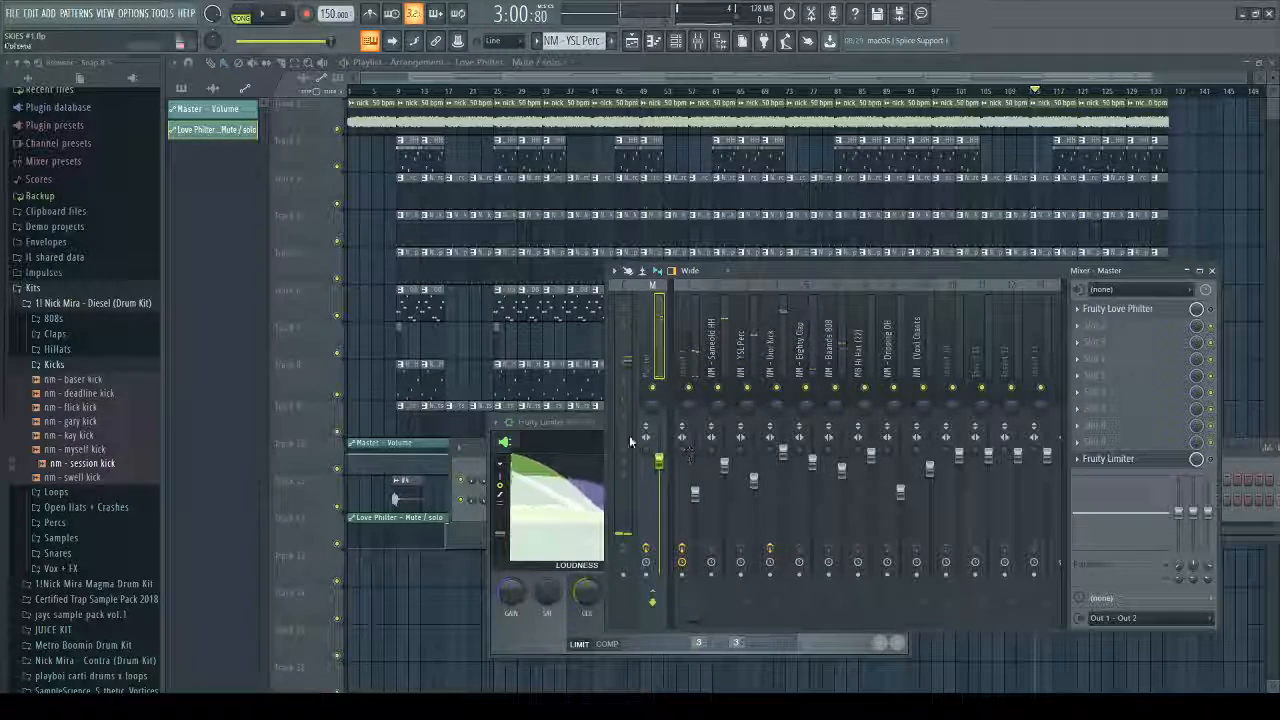
left_click(557, 446)
left_click(902, 421)
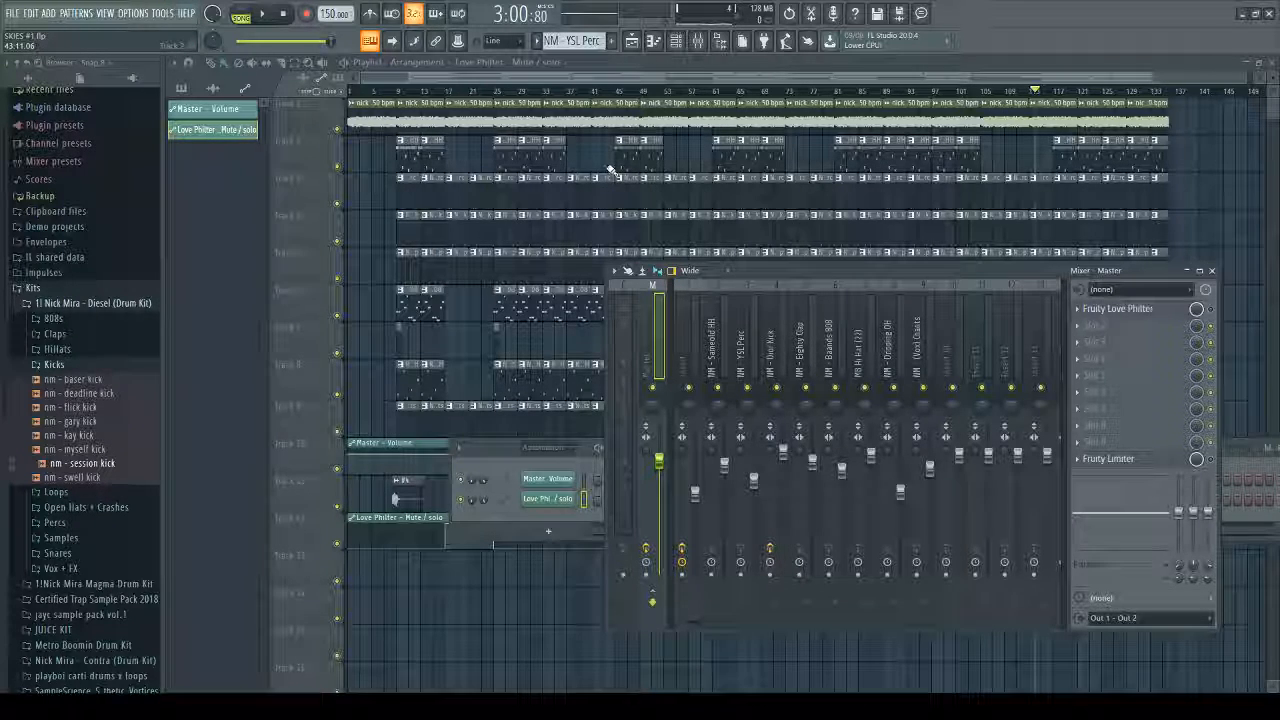
key("ctrl+s")
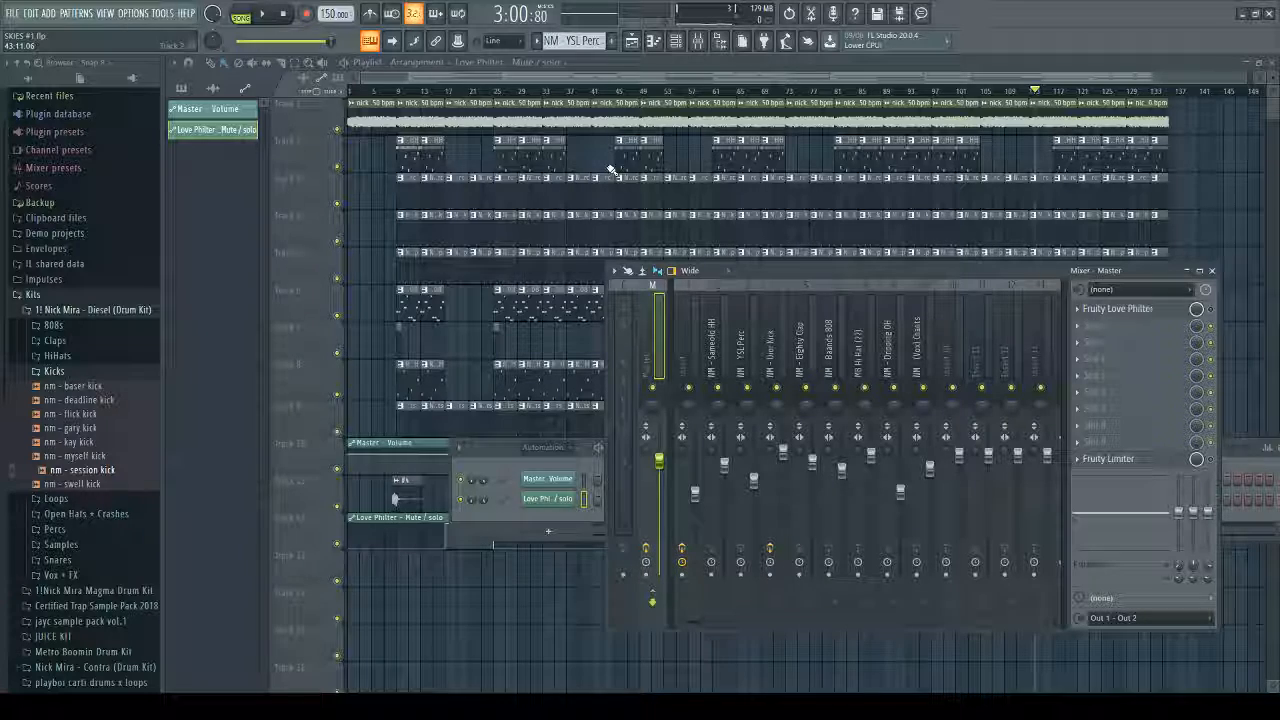
Step: Delete the audio and pattern clips on all tracks from bar 121 to bar 129 to shorten the last section
mouse_move(1140, 93)
left_mouse_down()
mouse_move(1058, 96)
mouse_move(1075, 108)
mouse_move(1174, 106)
mouse_move(1010, 120)
mouse_move(985, 172)
left_mouse_up()
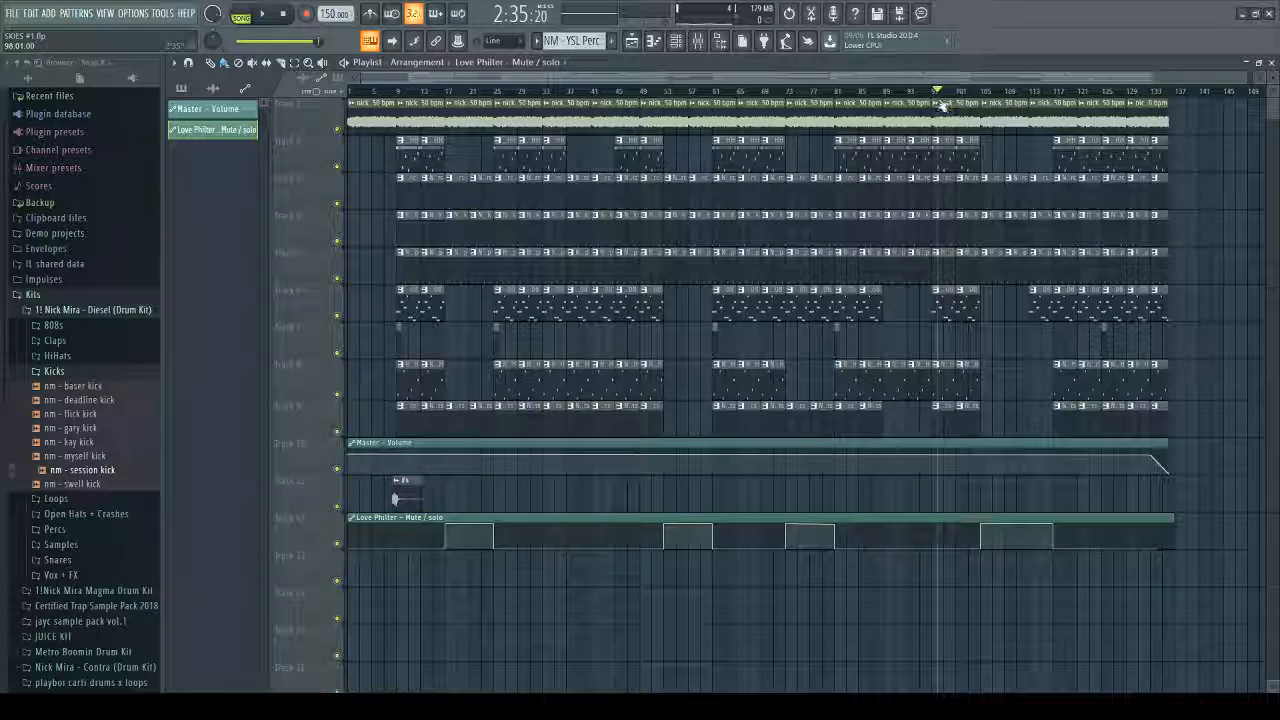
left_click_drag(935, 105, 988, 116)
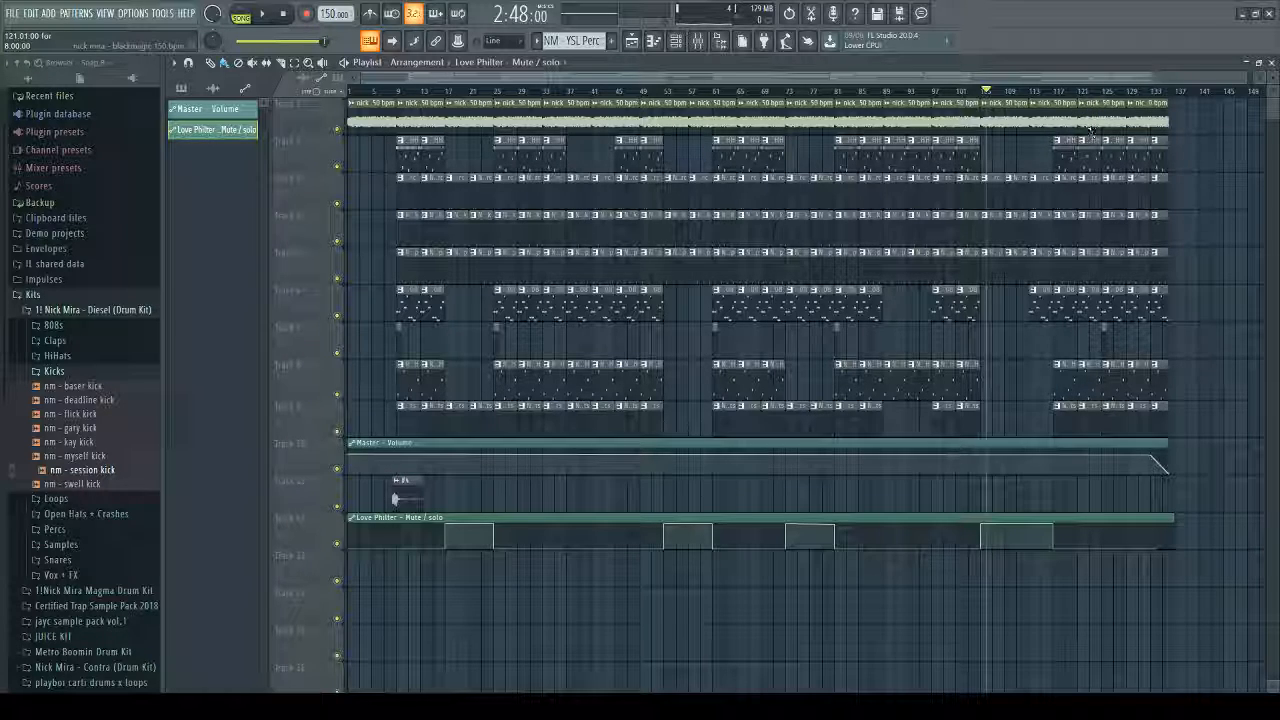
left_click(1080, 92)
right_click(1092, 150)
right_click(1093, 176)
right_click(1090, 365)
right_click(1104, 406)
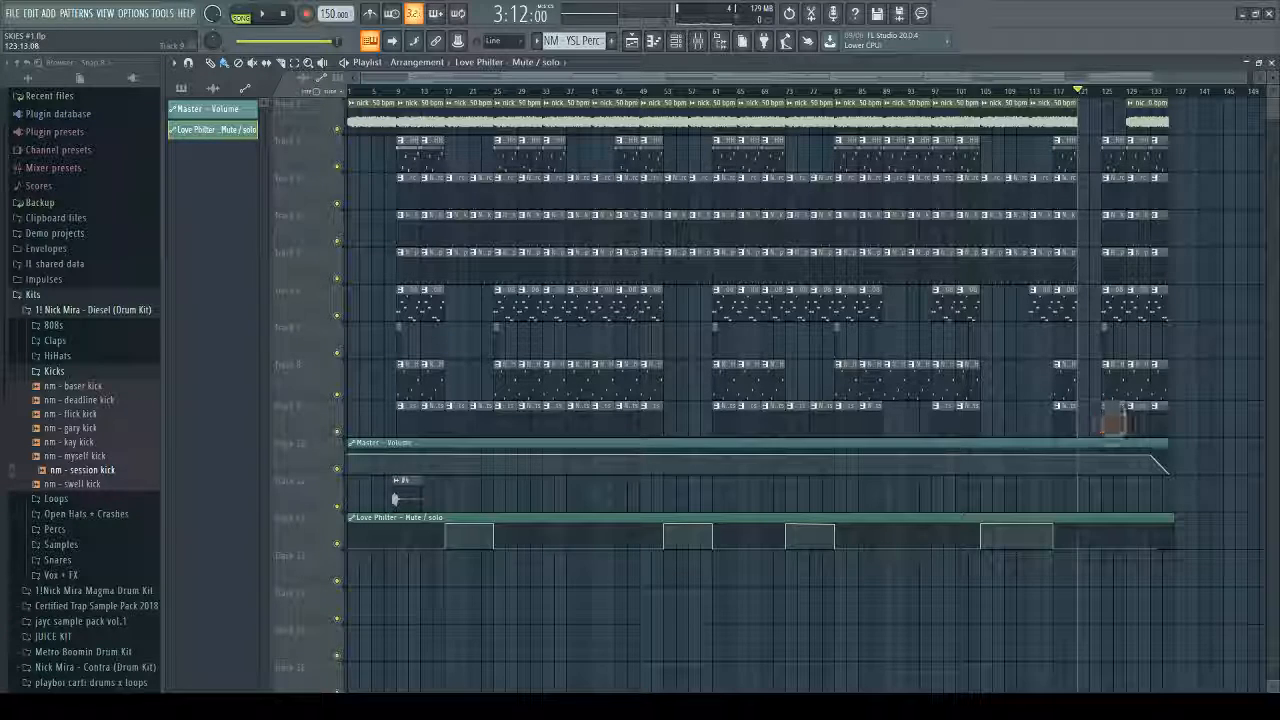
right_click(1106, 178)
right_click(1109, 145)
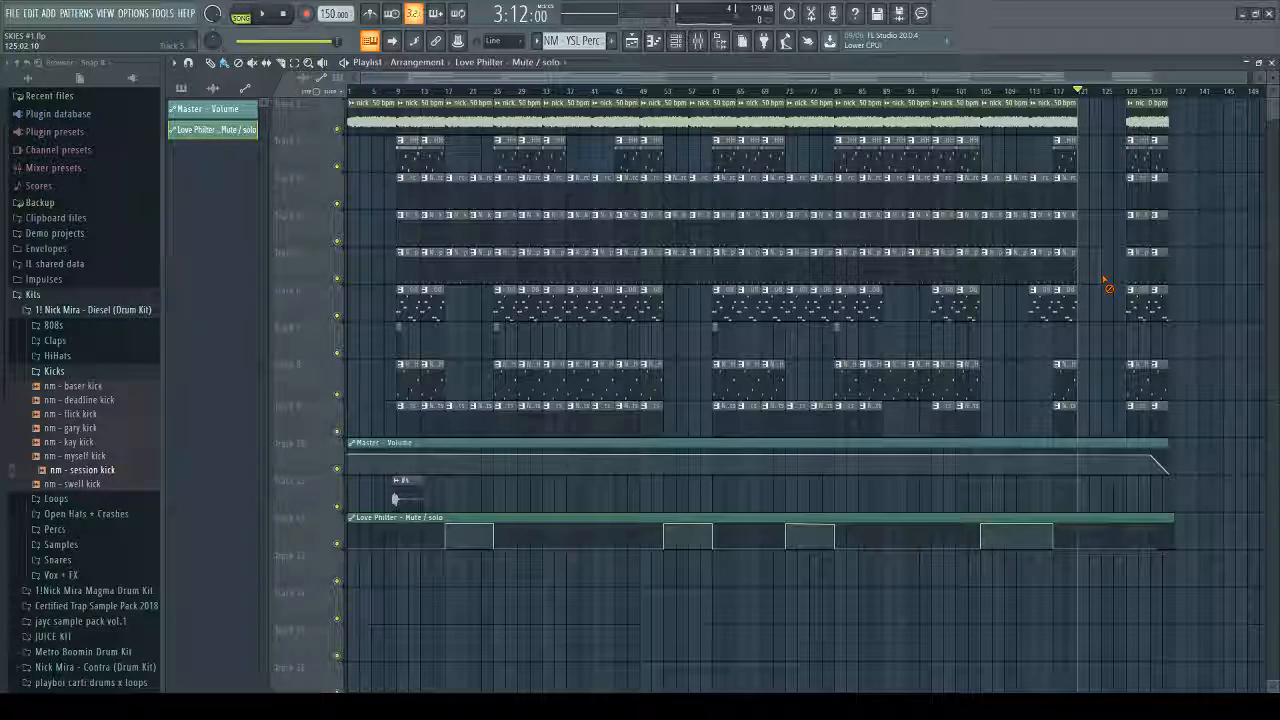
Step: Delete the audio and pattern clips on all tracks from bar 89 to bar 105
left_click(1127, 91)
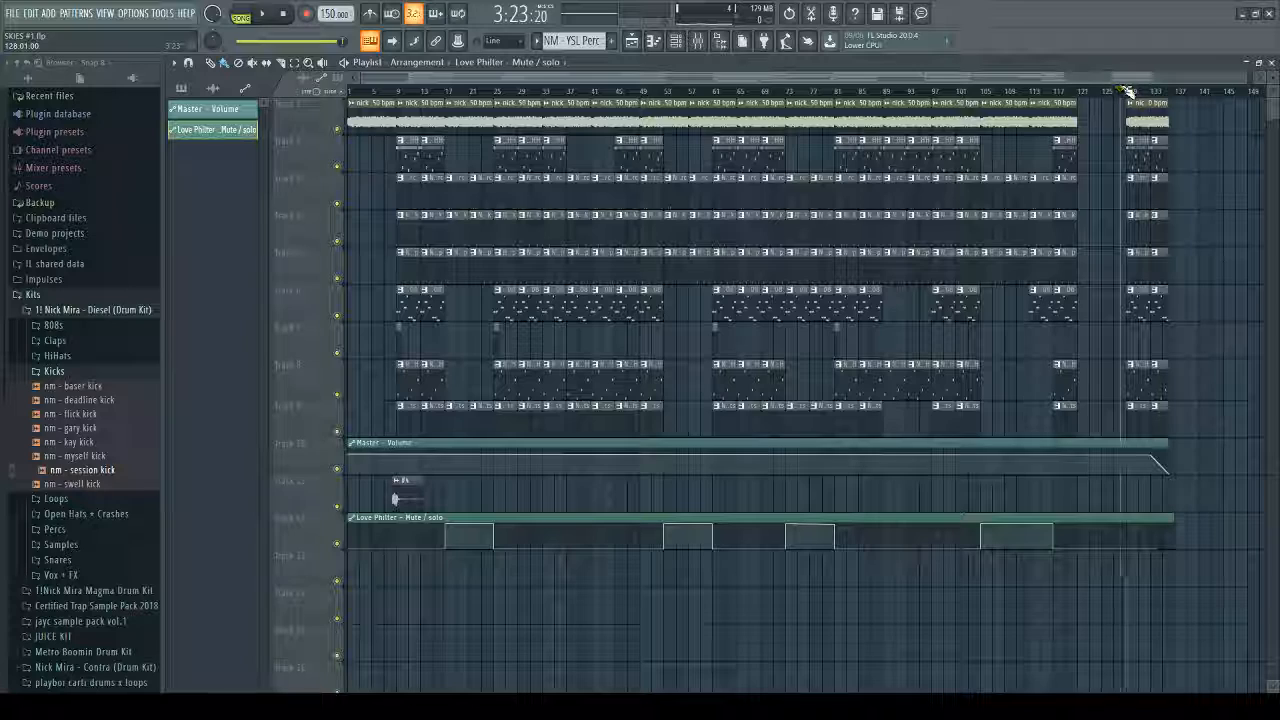
left_click_drag(1131, 91, 1046, 104)
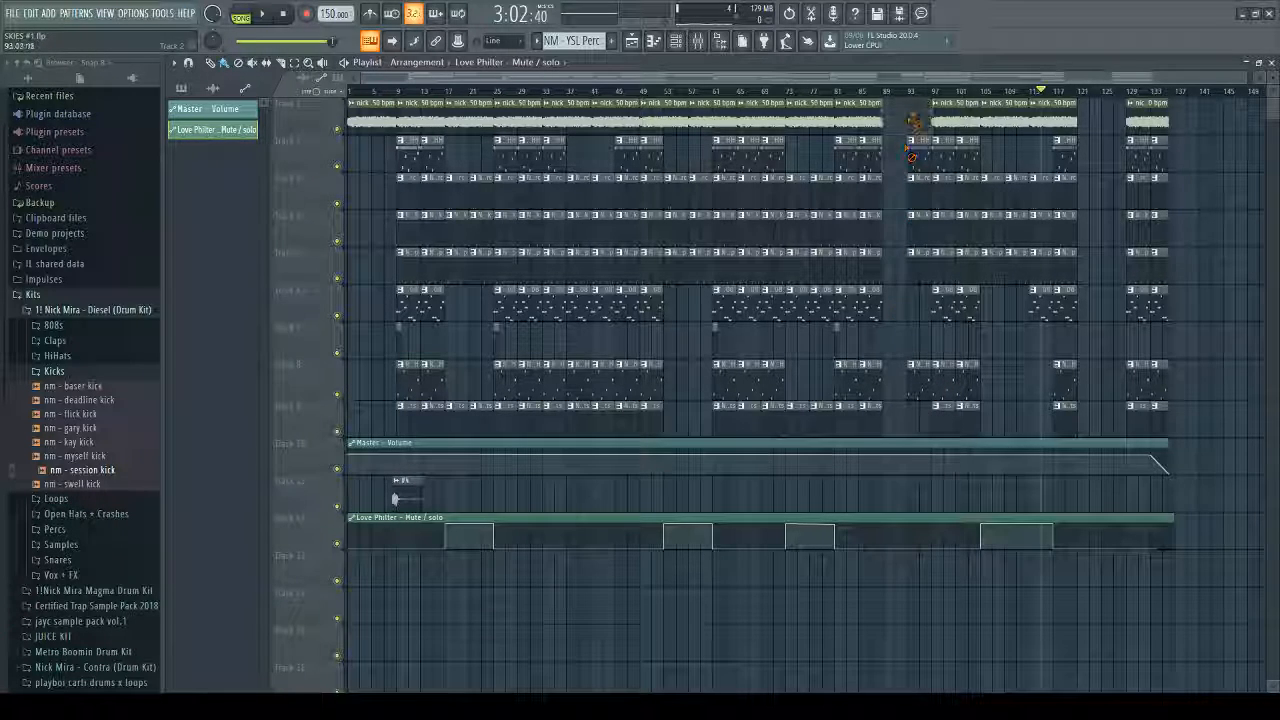
right_click(965, 406)
right_click(965, 378)
right_click(944, 310)
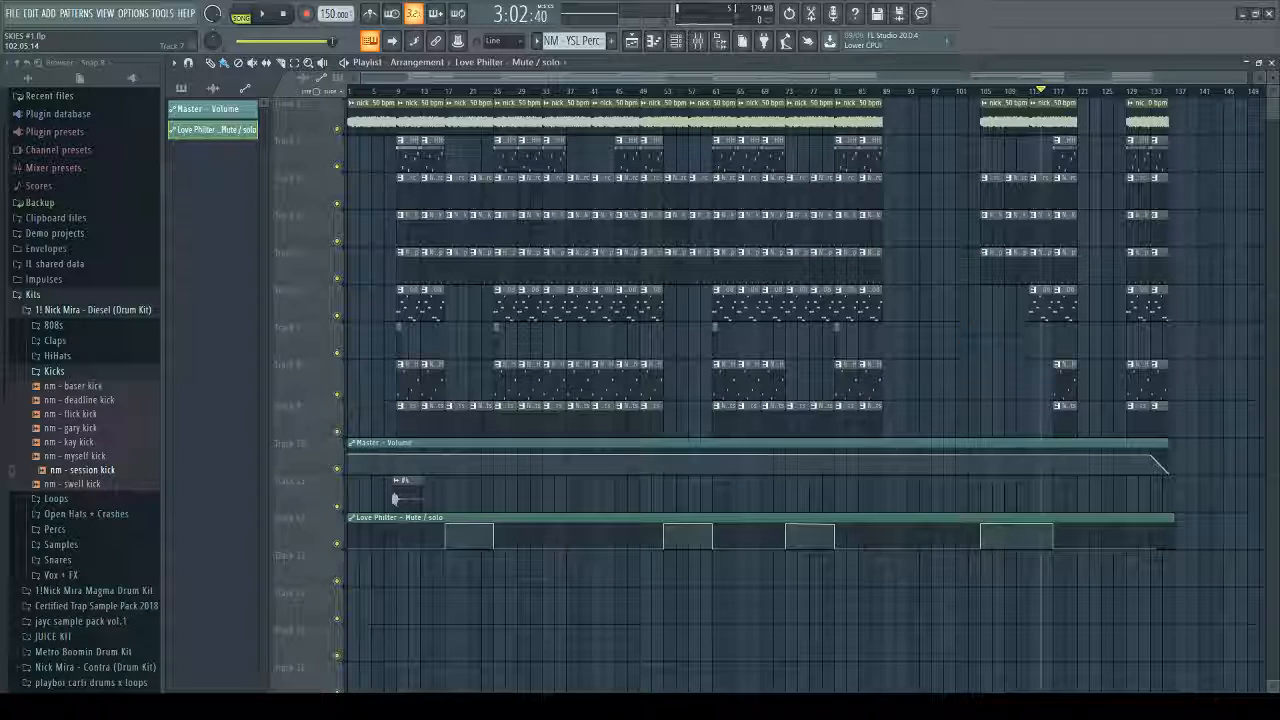
Step: Move the block of audio and pattern clips at bars 105 to 121 back to start at bar 89, clearing the originals
left_click_drag(985, 135, 1076, 425)
left_click_drag(996, 122, 908, 127)
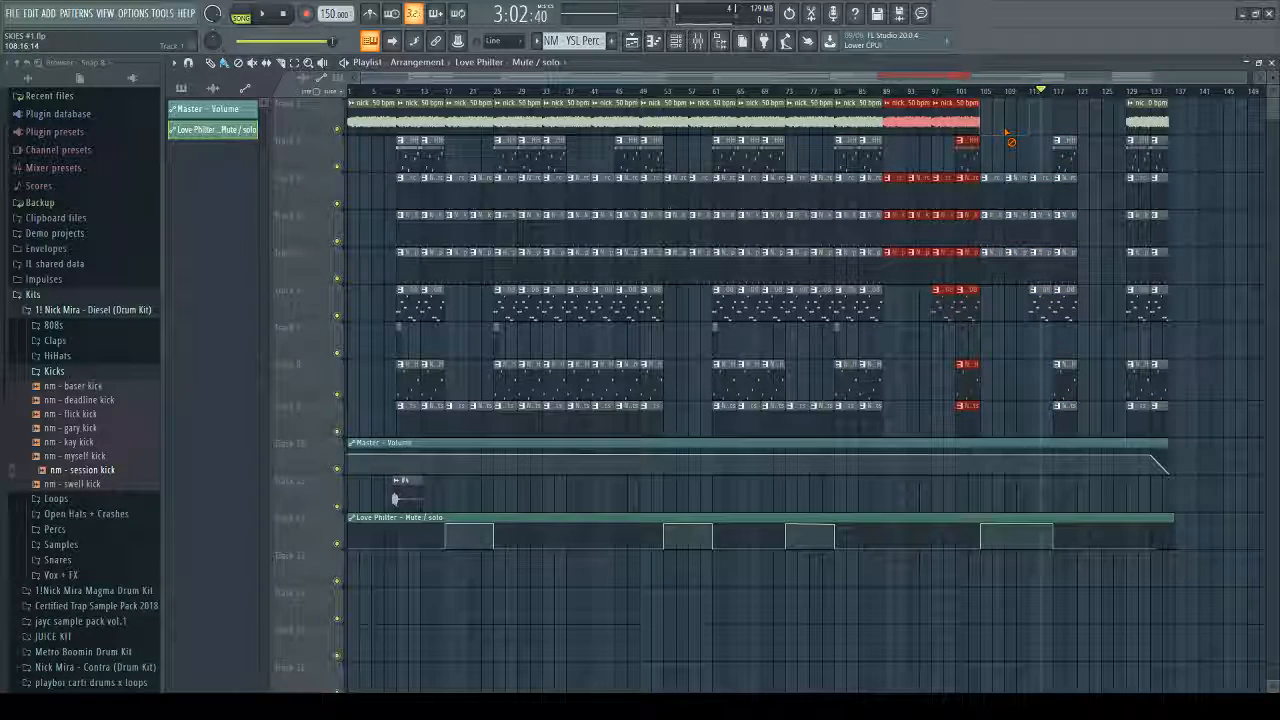
right_click(1064, 381)
right_click(1064, 416)
right_click(1066, 265)
Step: Move the final group of clips from bar 129 back to bar 105, directly after the preceding section
left_click_drag(1127, 117, 1152, 420)
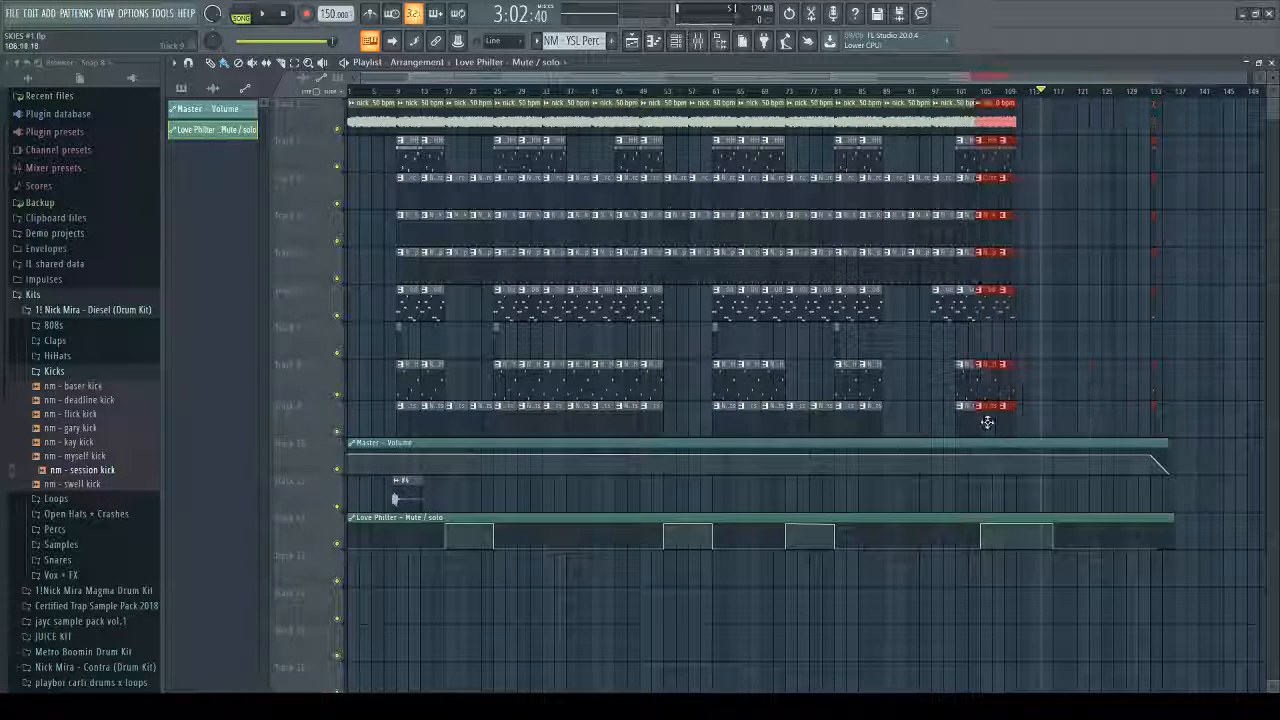
left_click_drag(1000, 428, 994, 429)
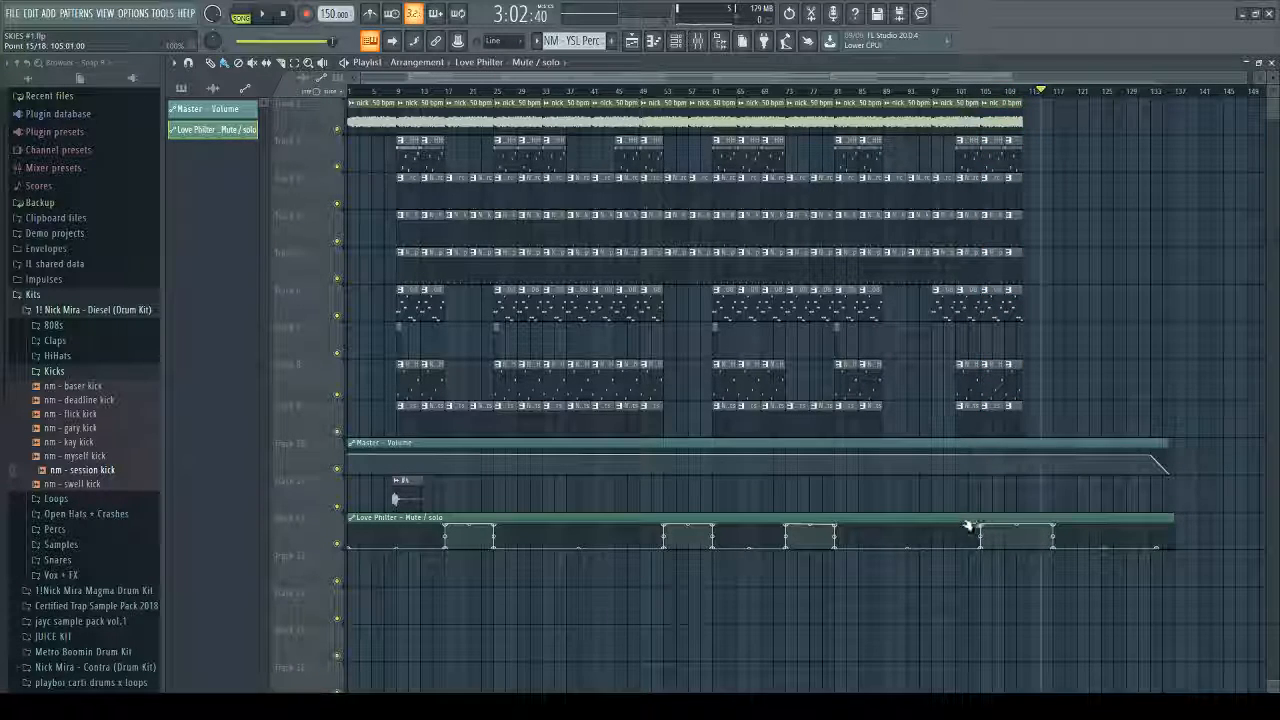
Step: Shift the fourth Love Philter block to bars 89 to 101 and trim both automation clips to the end of the shortened song
left_click_drag(982, 550, 872, 553)
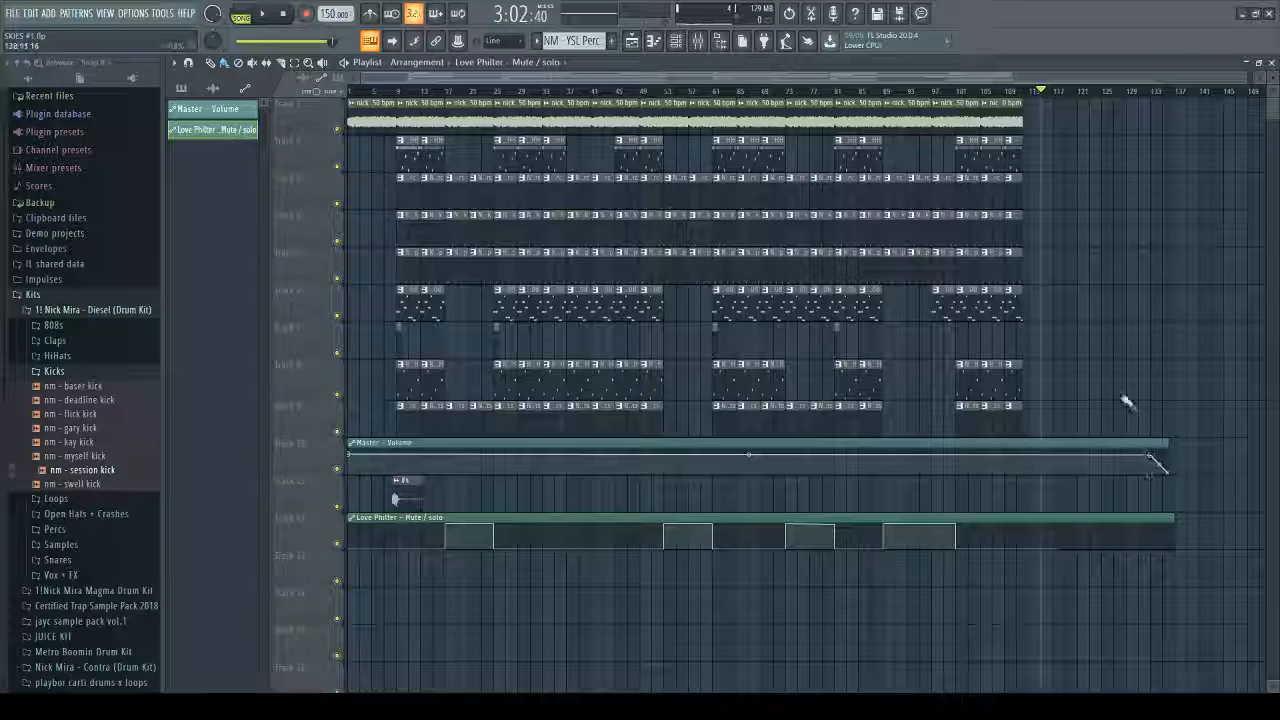
left_click_drag(1035, 590, 1032, 458)
right_click(1066, 455)
right_click(1068, 538)
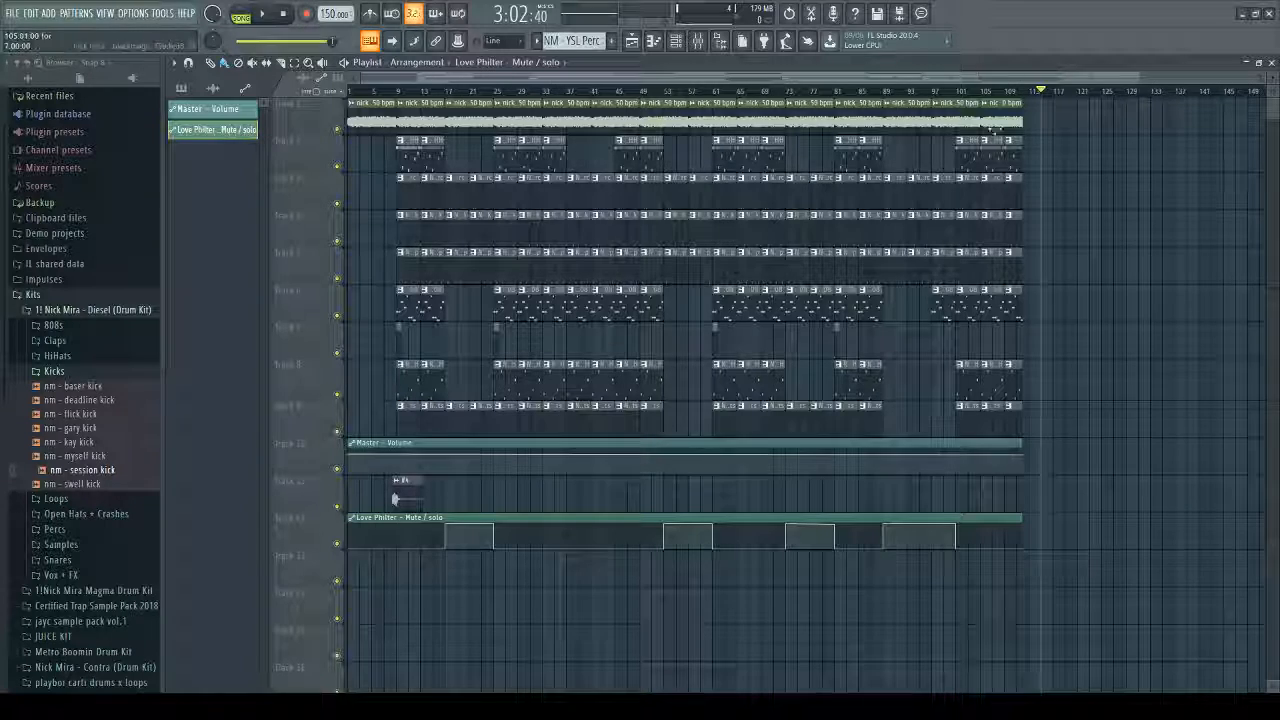
Step: Add a fade-out to the Master volume automation, falling from bar 107 to the end of the song
left_click(935, 92)
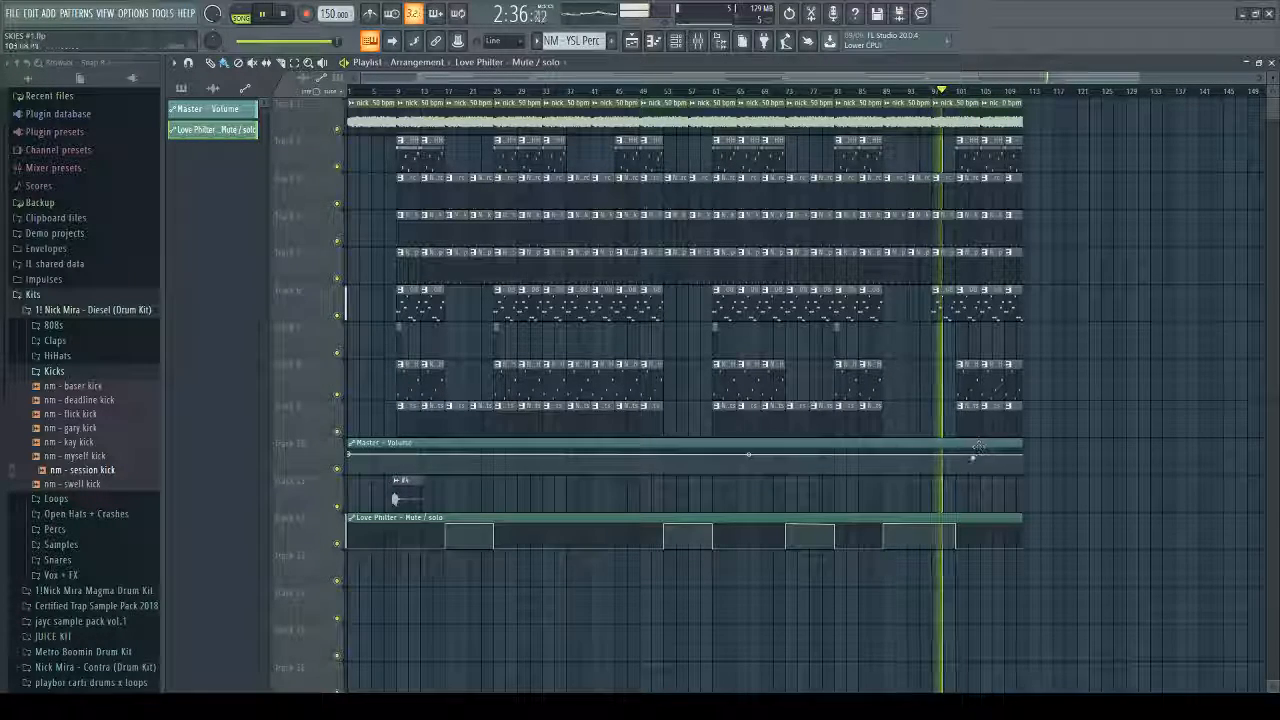
left_click_drag(955, 453, 958, 456)
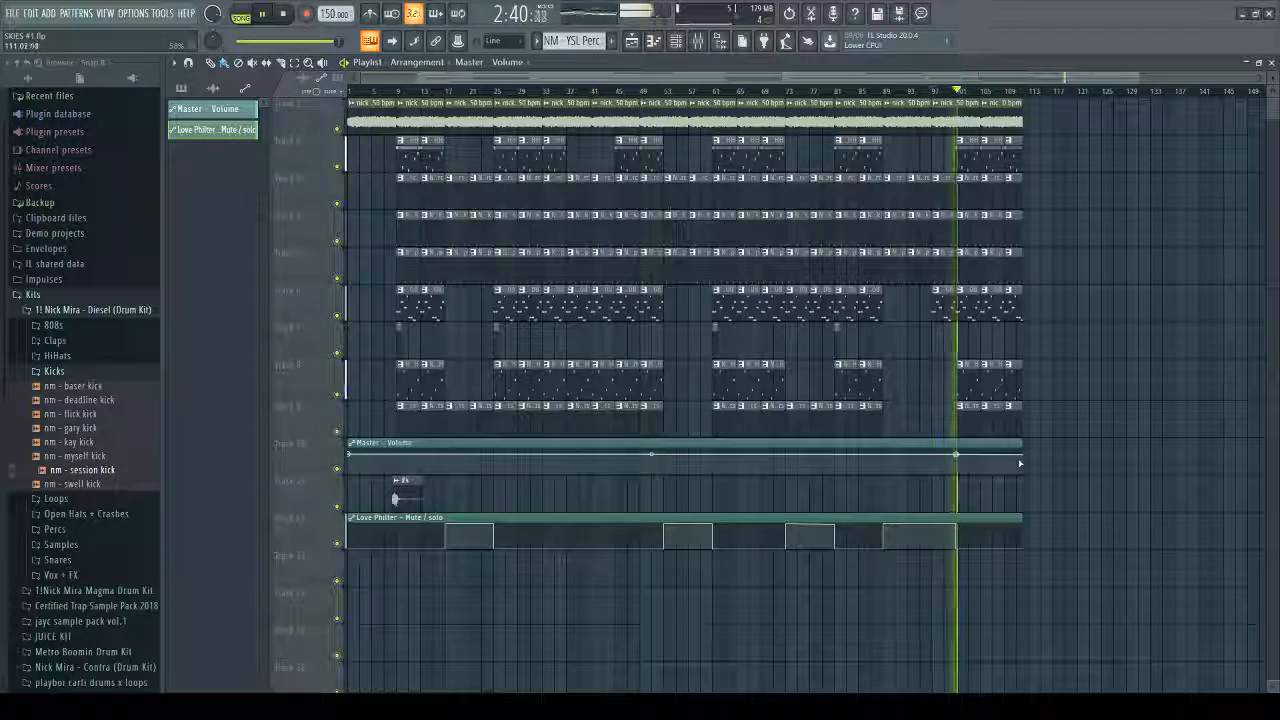
left_click_drag(998, 458, 997, 455)
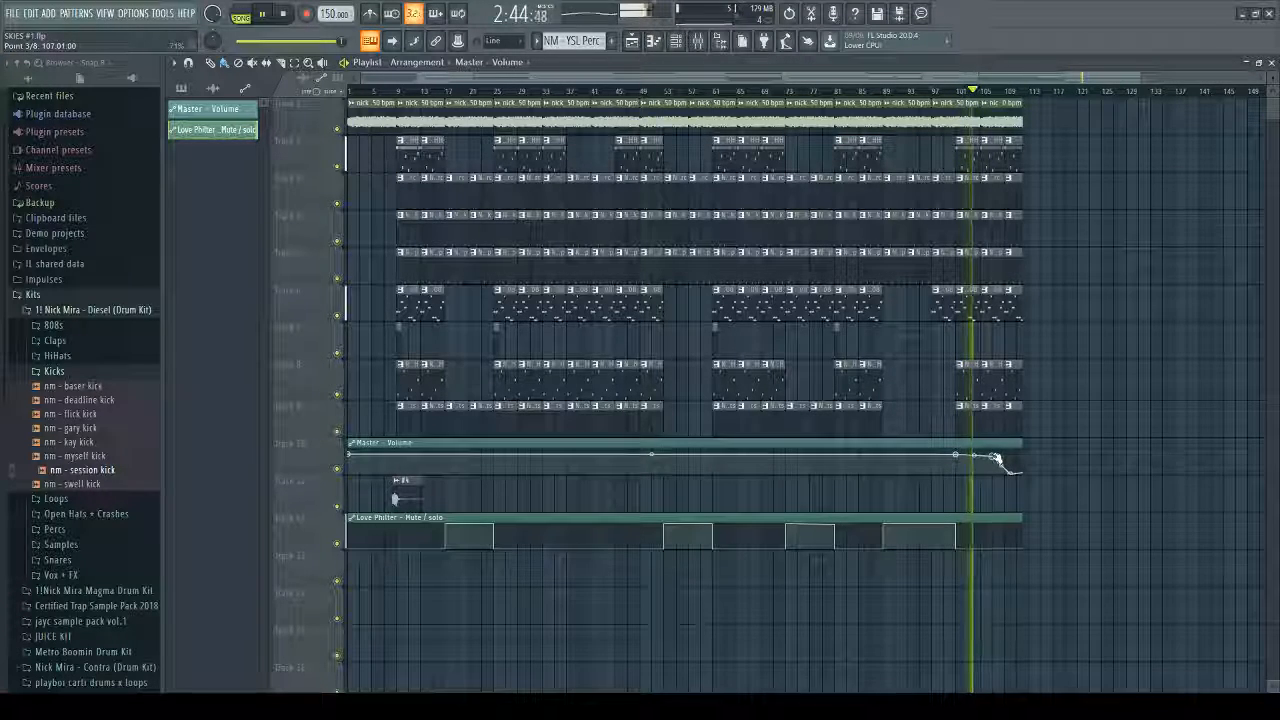
left_click_drag(1012, 473, 1025, 479)
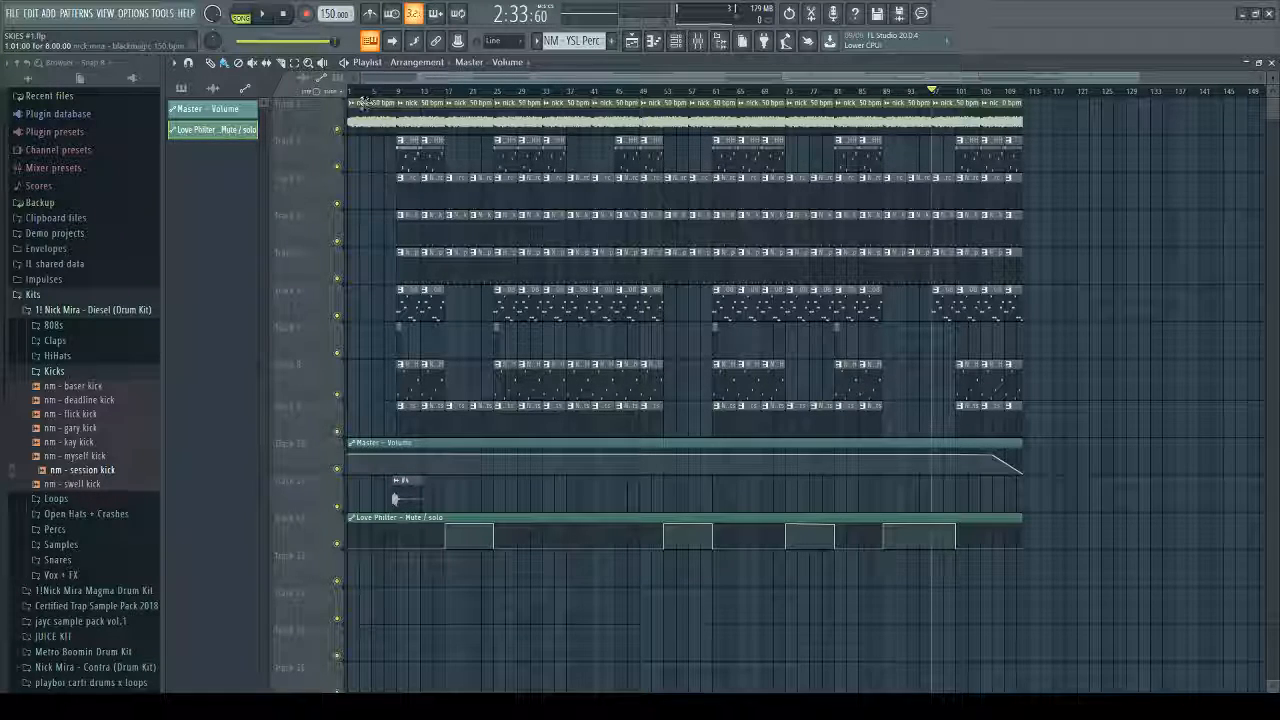
Step: Shift the #4 audio clip slightly later so that it starts at 8:07:12, just before the bar 9 drop
left_click(395, 92)
key("space")
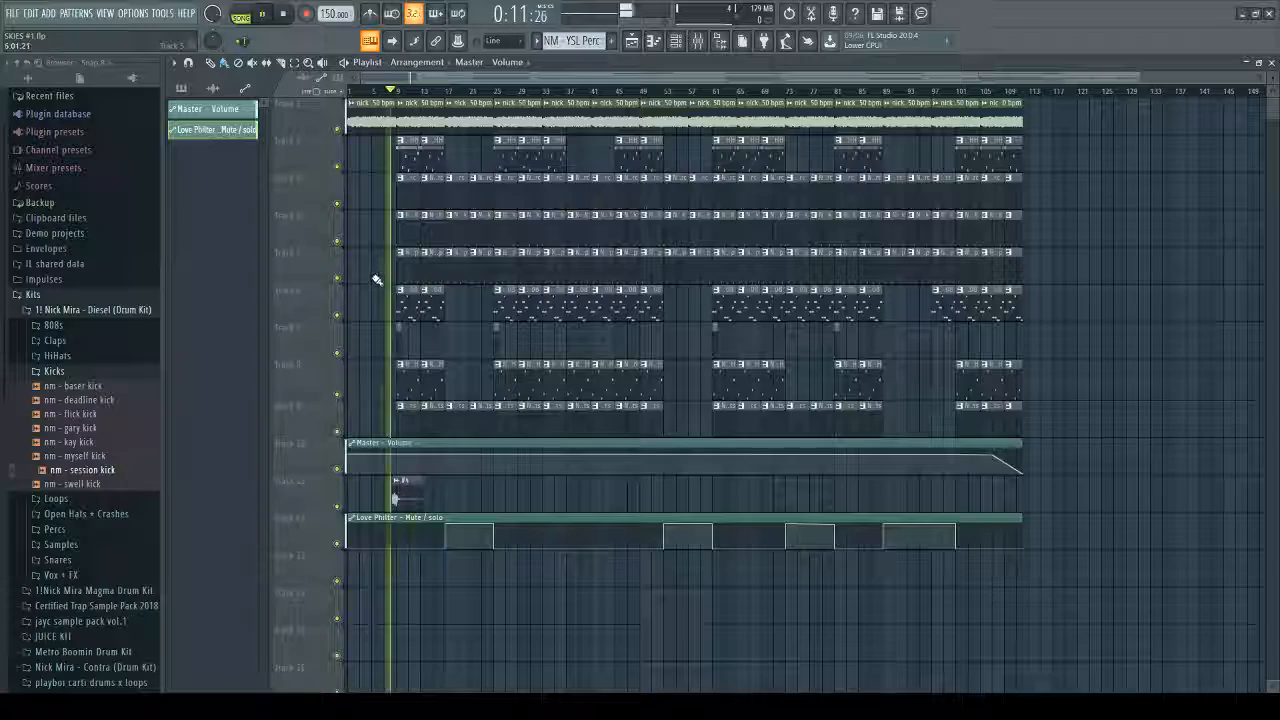
scroll(370, 313, "up", 6)
key("space")
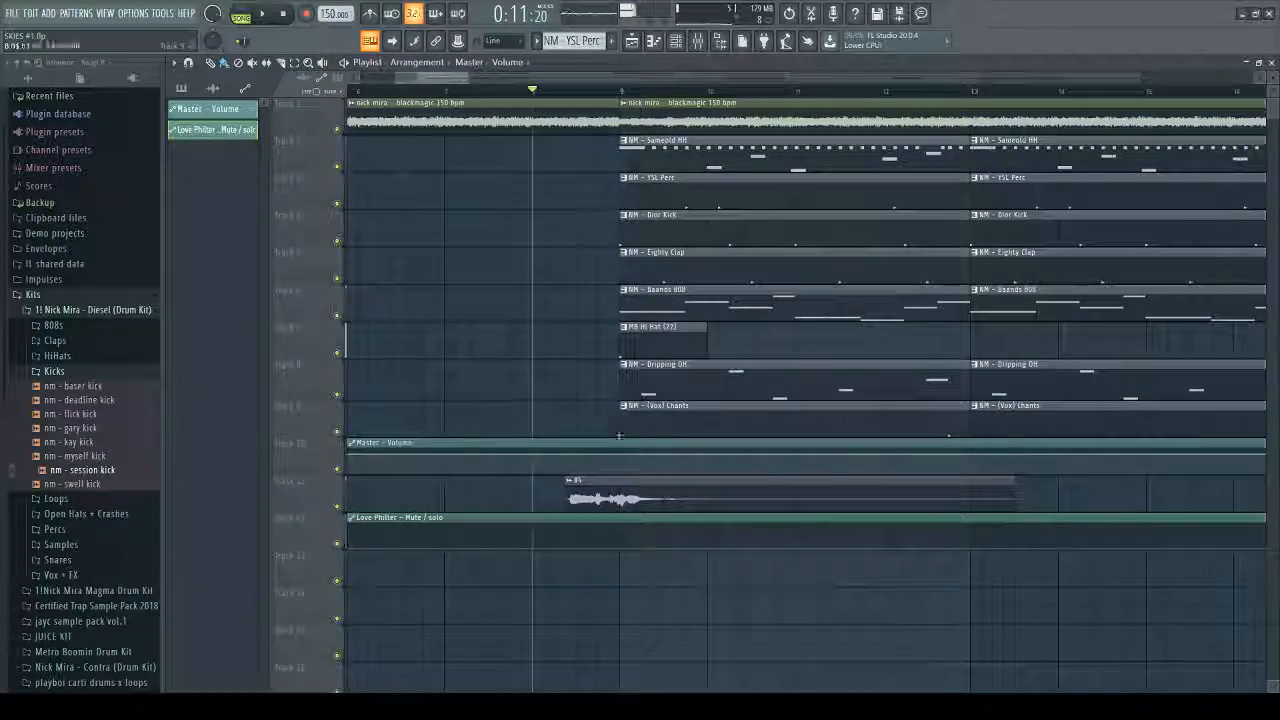
scroll(620, 480, "up", 10)
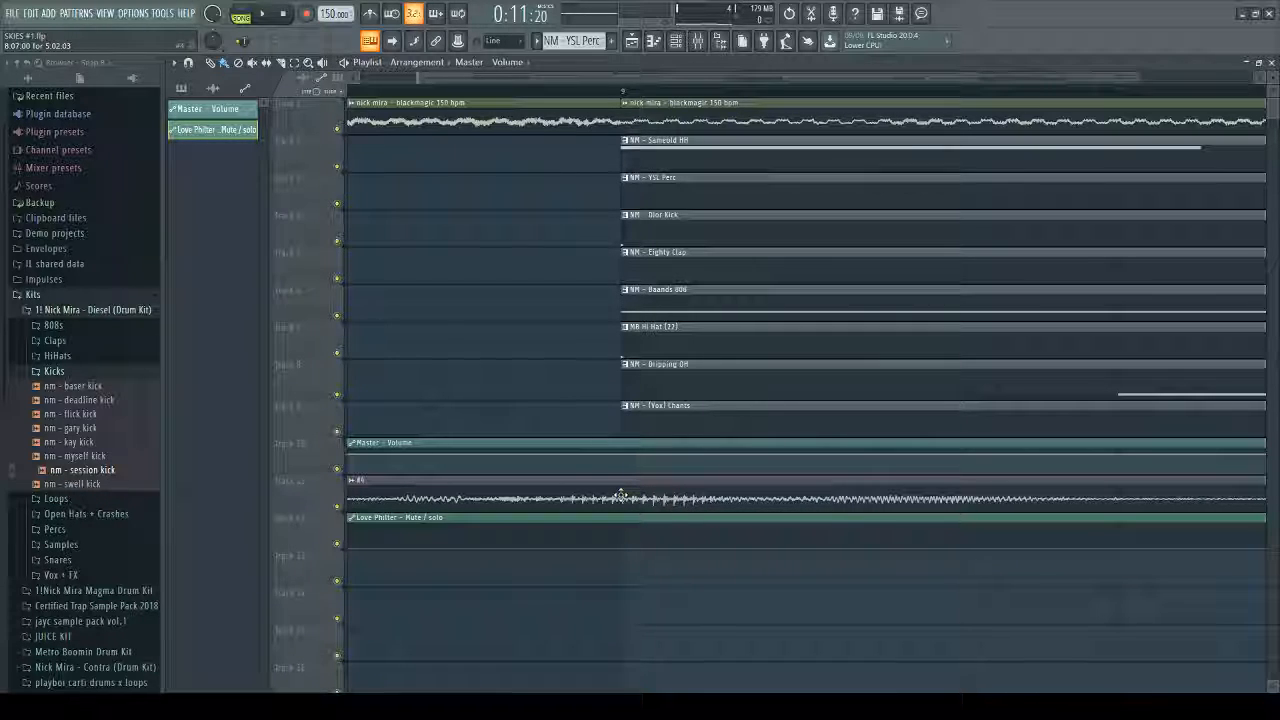
left_click_drag(661, 500, 689, 496)
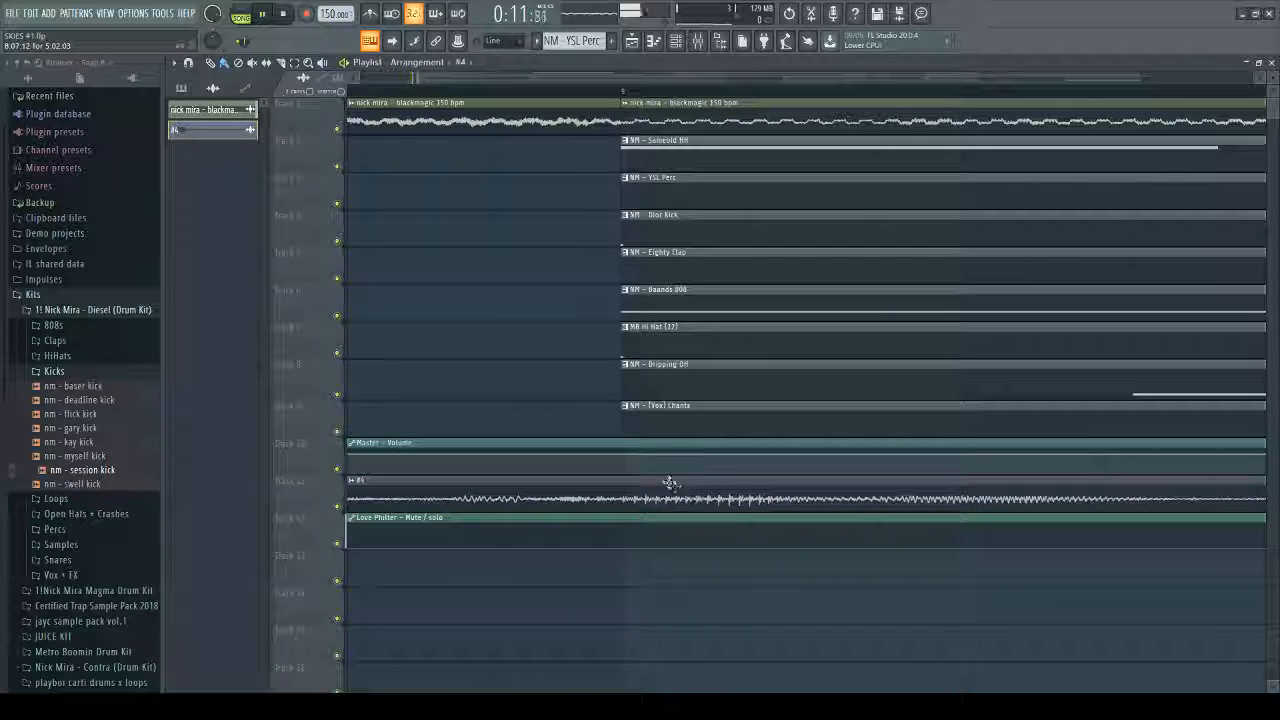
Step: Nudge the #4 audio clip back to start at 8:07:06, auditioning its timing against the bar 9 drop
key("space")
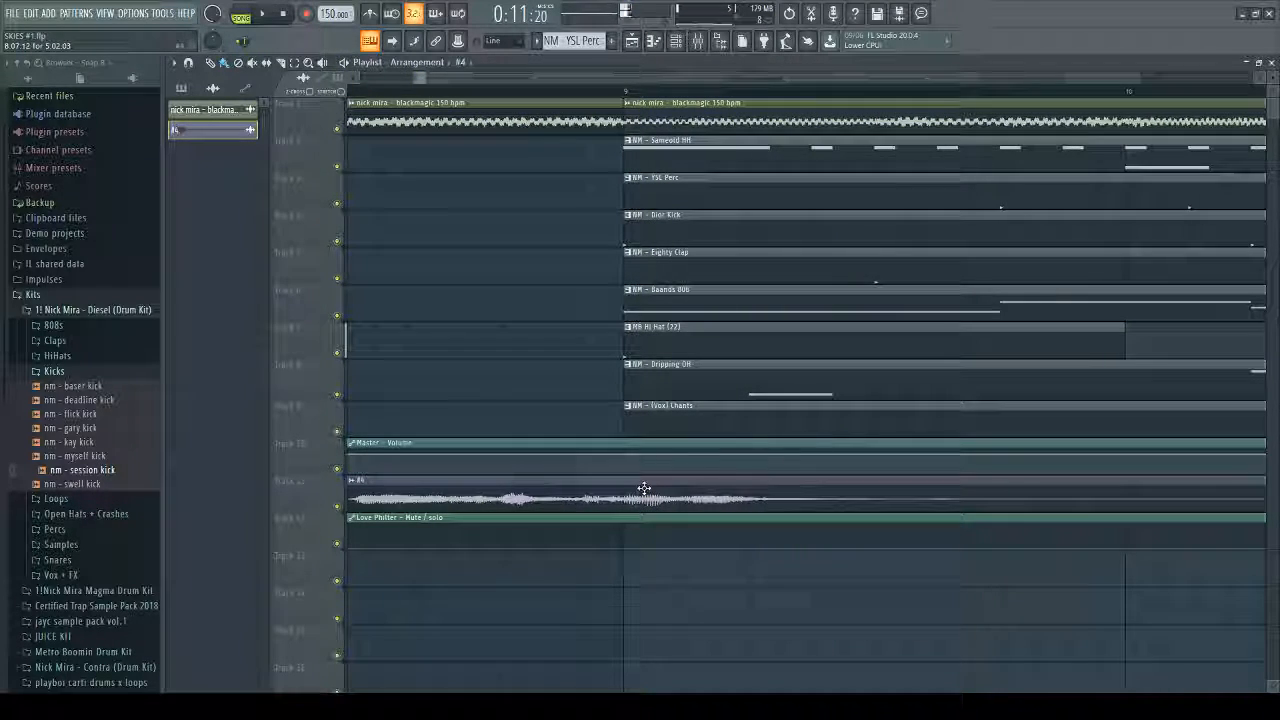
scroll(638, 489, "up", 5)
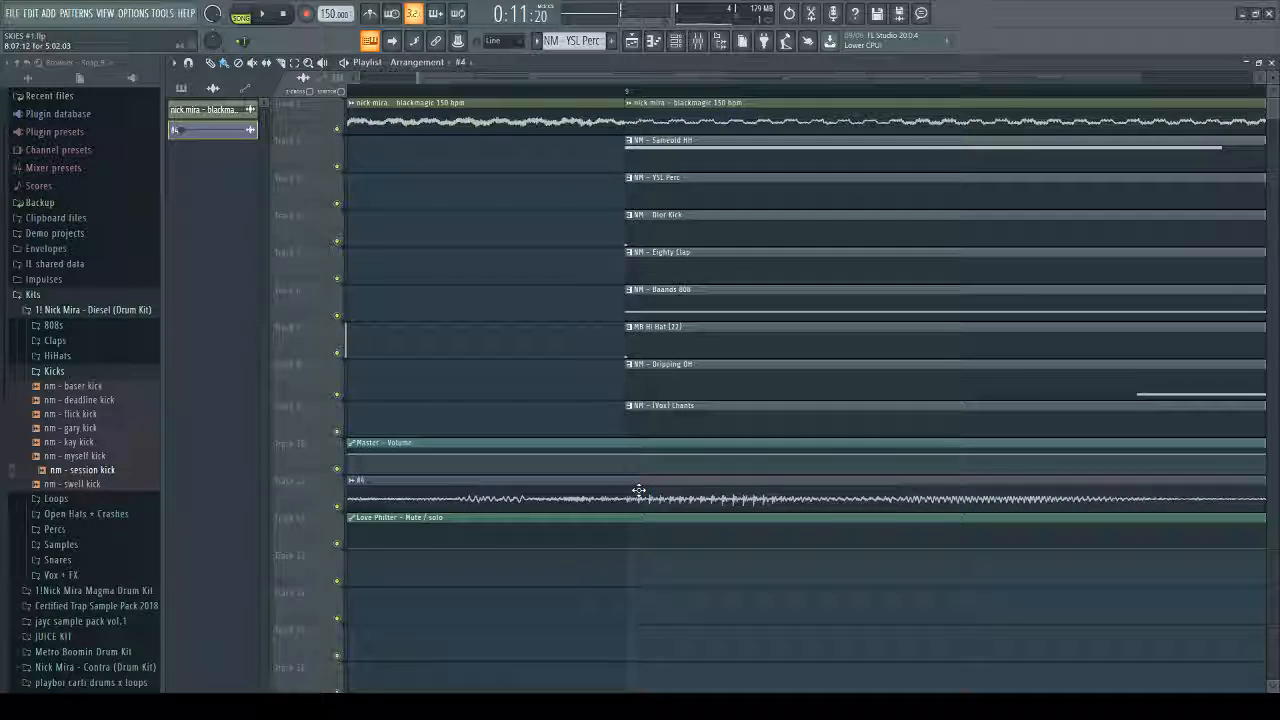
key("space")
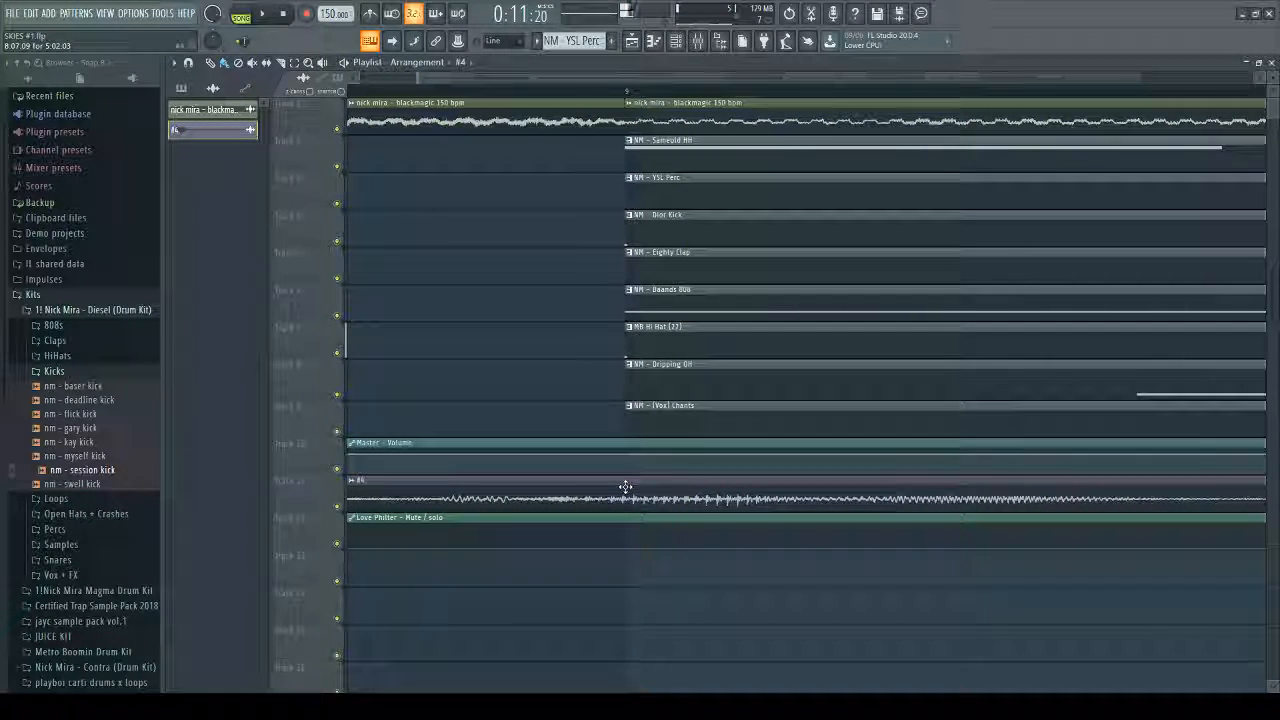
key("space")
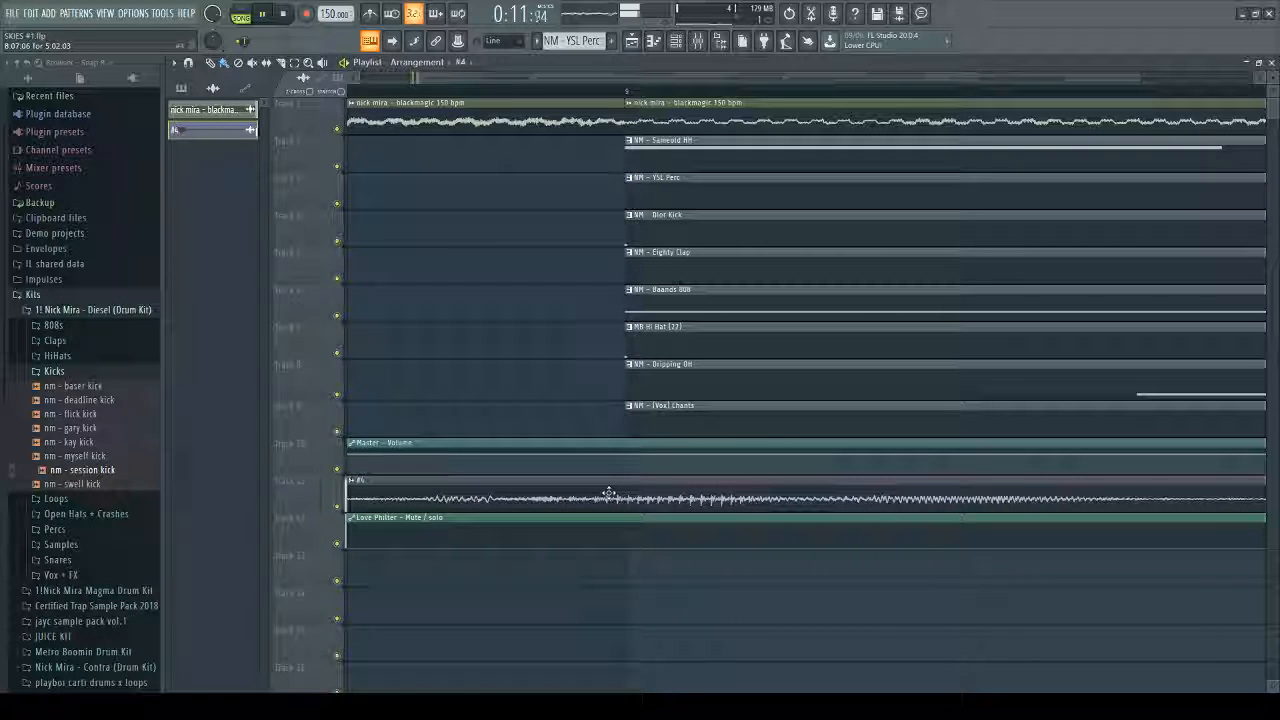
key("space")
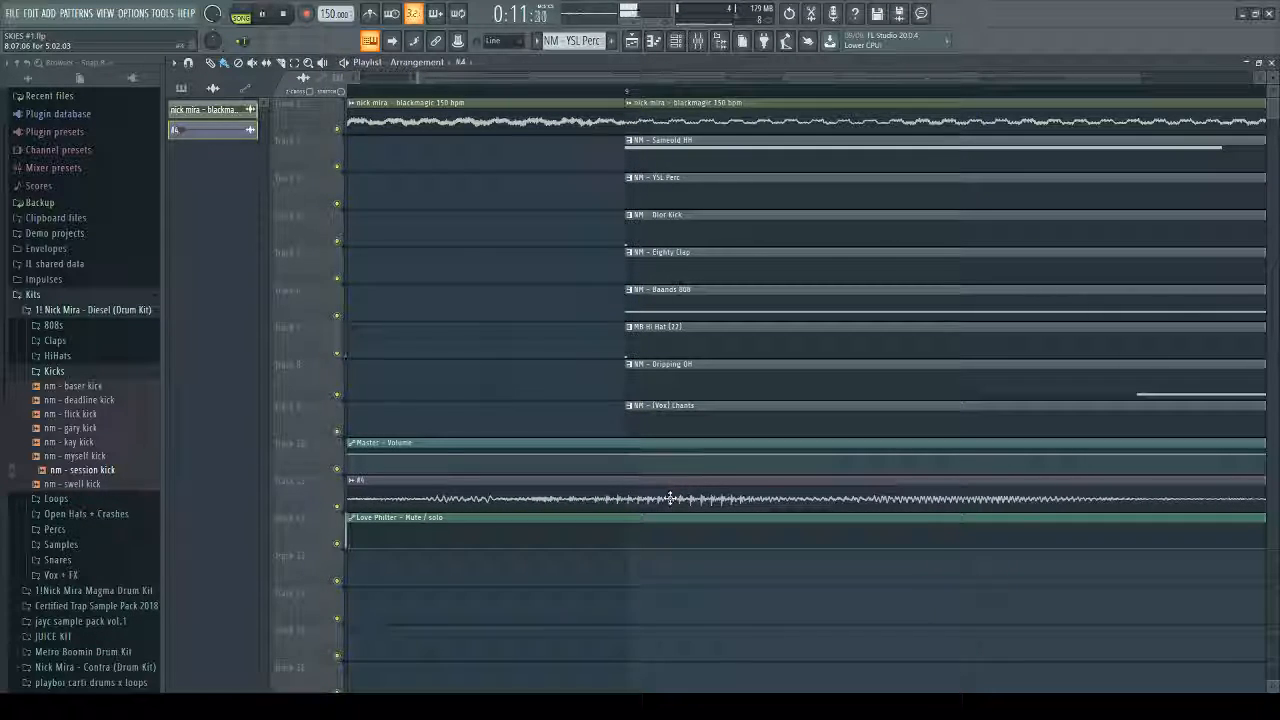
key("space")
key("space")
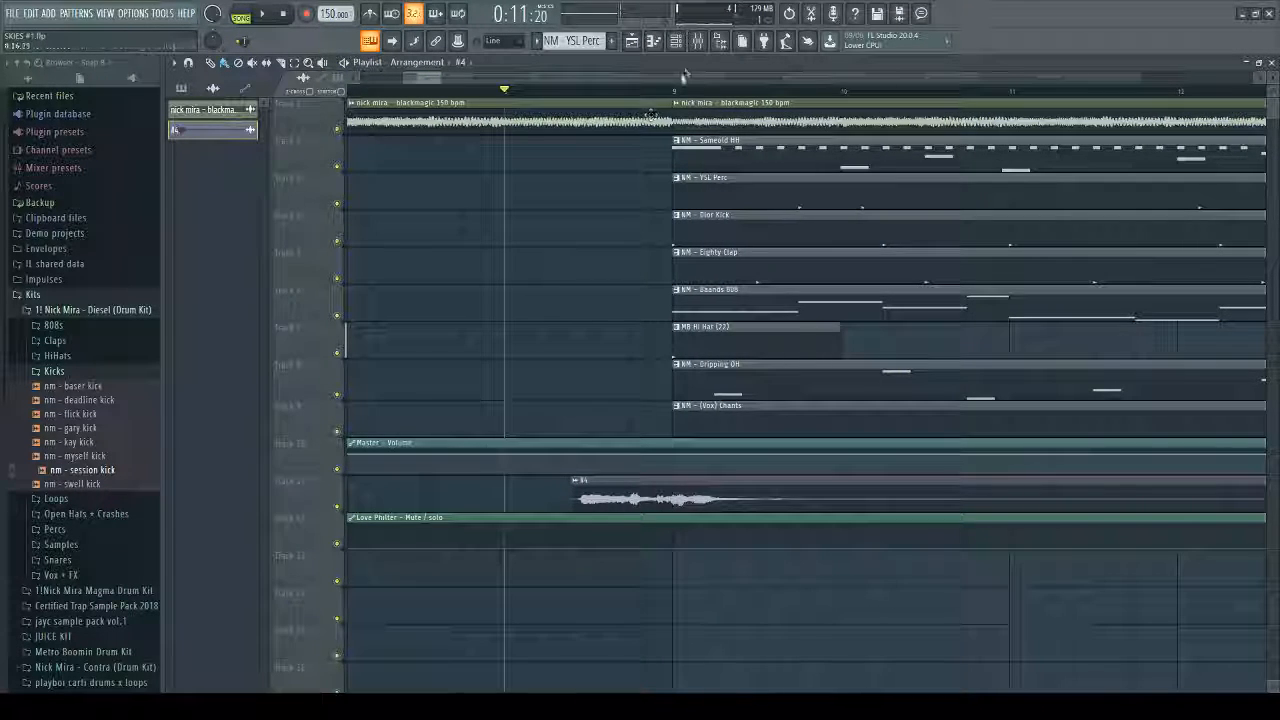
Step: Audition the #4 audio clip with the mixer open and route its channel to mixer track 10
left_click(697, 45)
key("space")
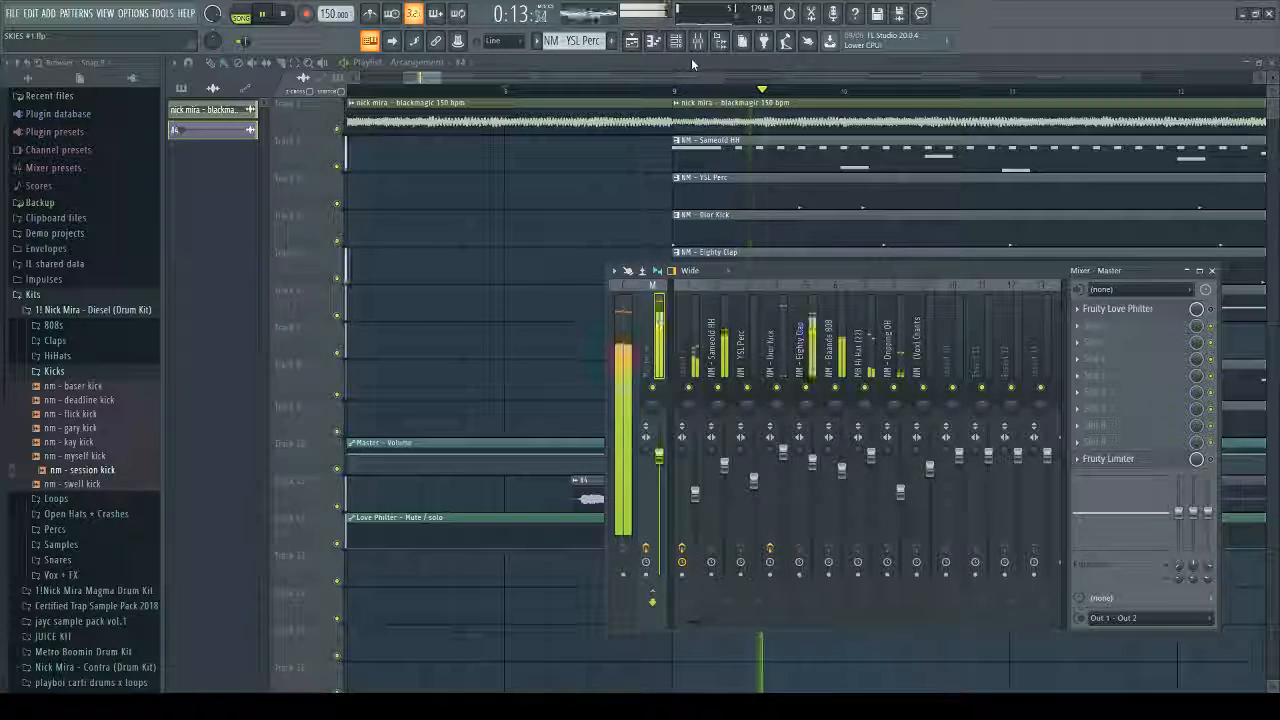
key("space")
double_click(586, 485)
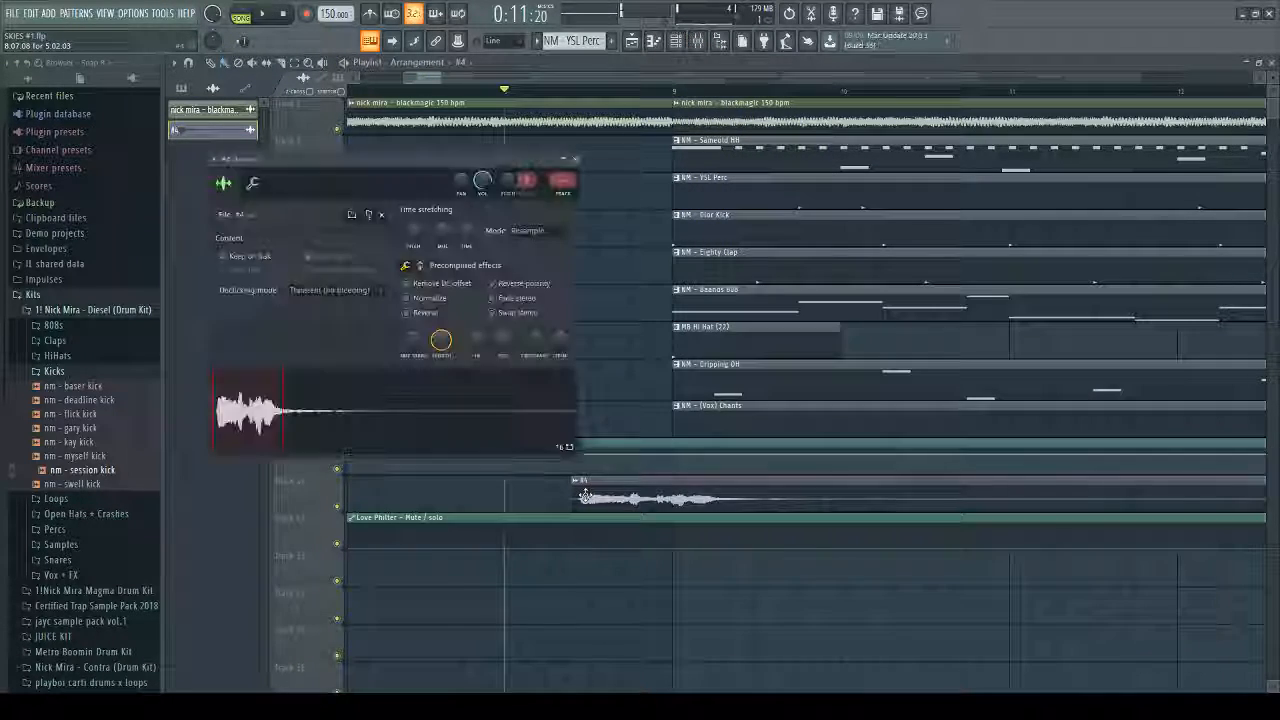
key("F6")
key("F9")
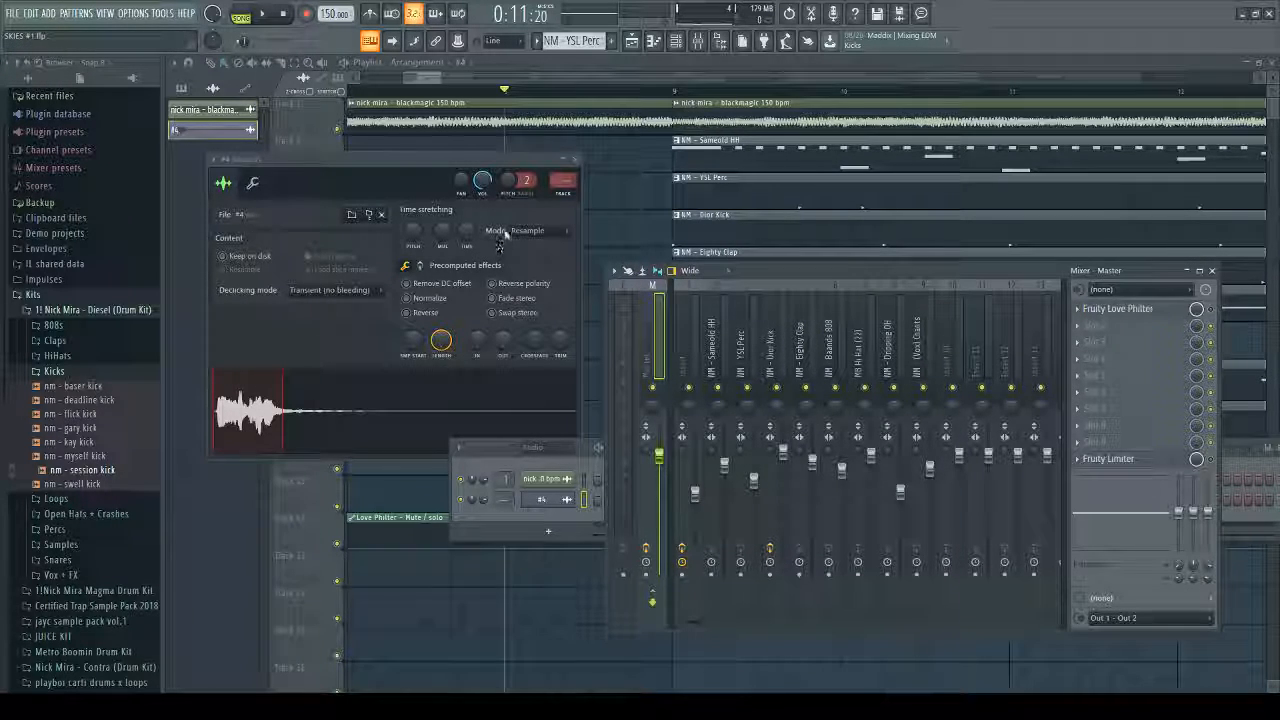
scroll(565, 183, "up", 5)
scroll(565, 183, "up", 5)
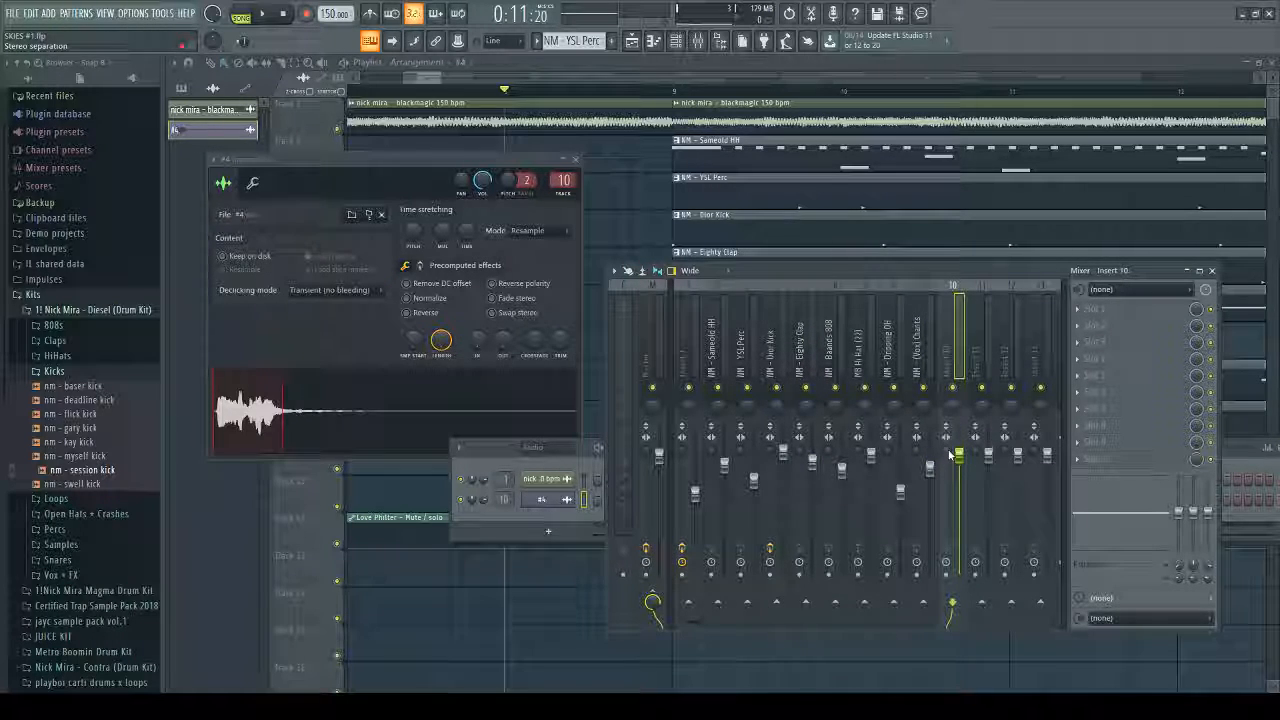
Step: Raise the Insert 10 fader slightly and audition the #4 clip's level in the mix
left_click_drag(960, 462, 960, 453)
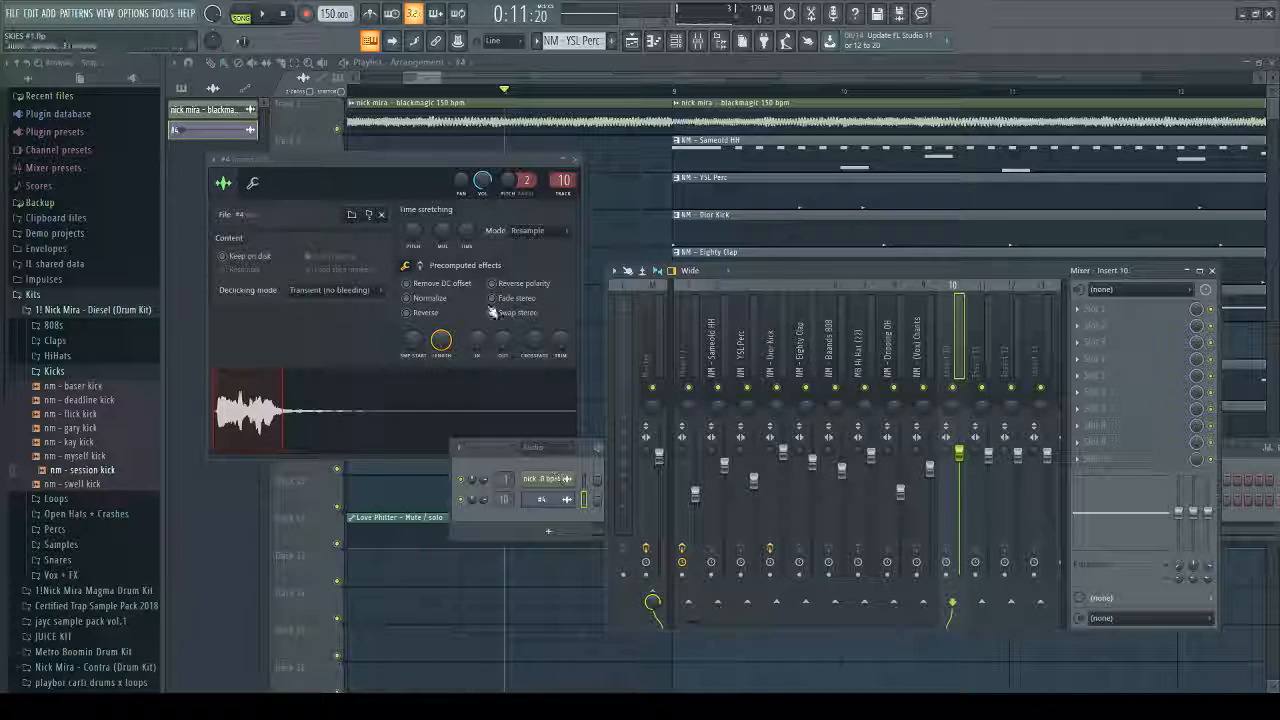
key("space")
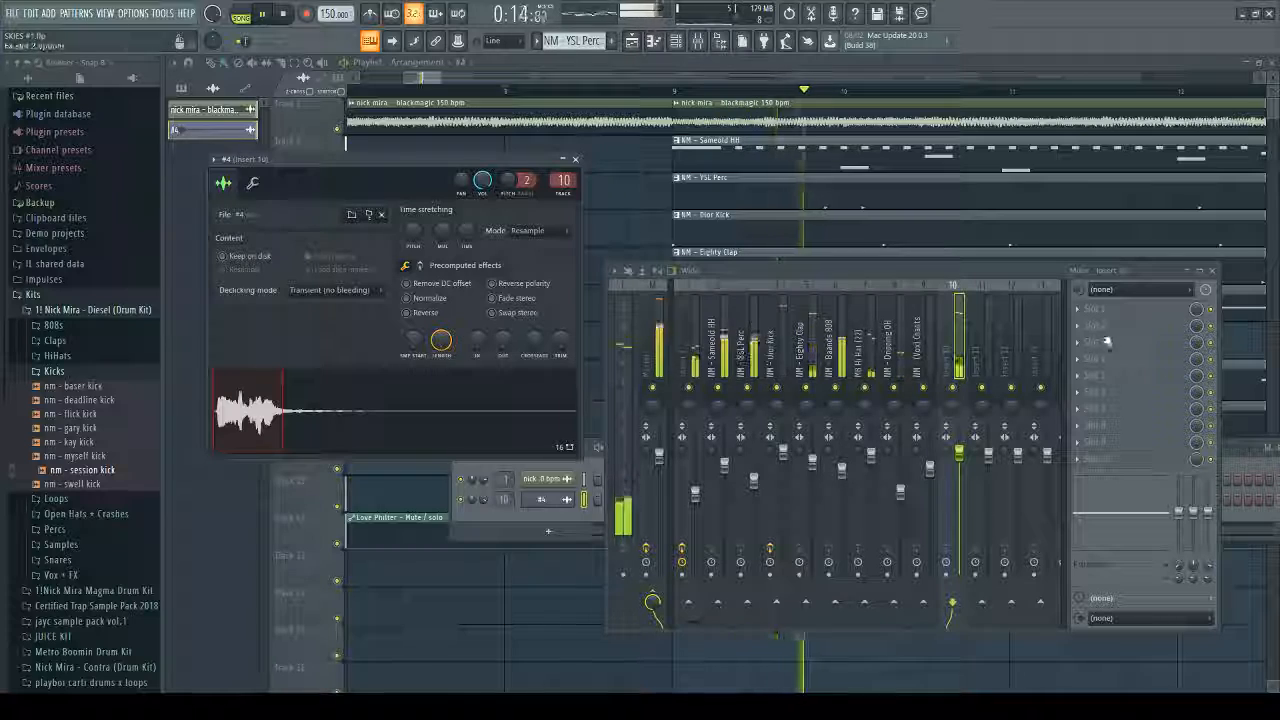
key("space")
Step: Add Fruity Reeverb 2 with the Default preset to Insert 10, audition it and close the plugin, mixer and clip settings
left_click(968, 527)
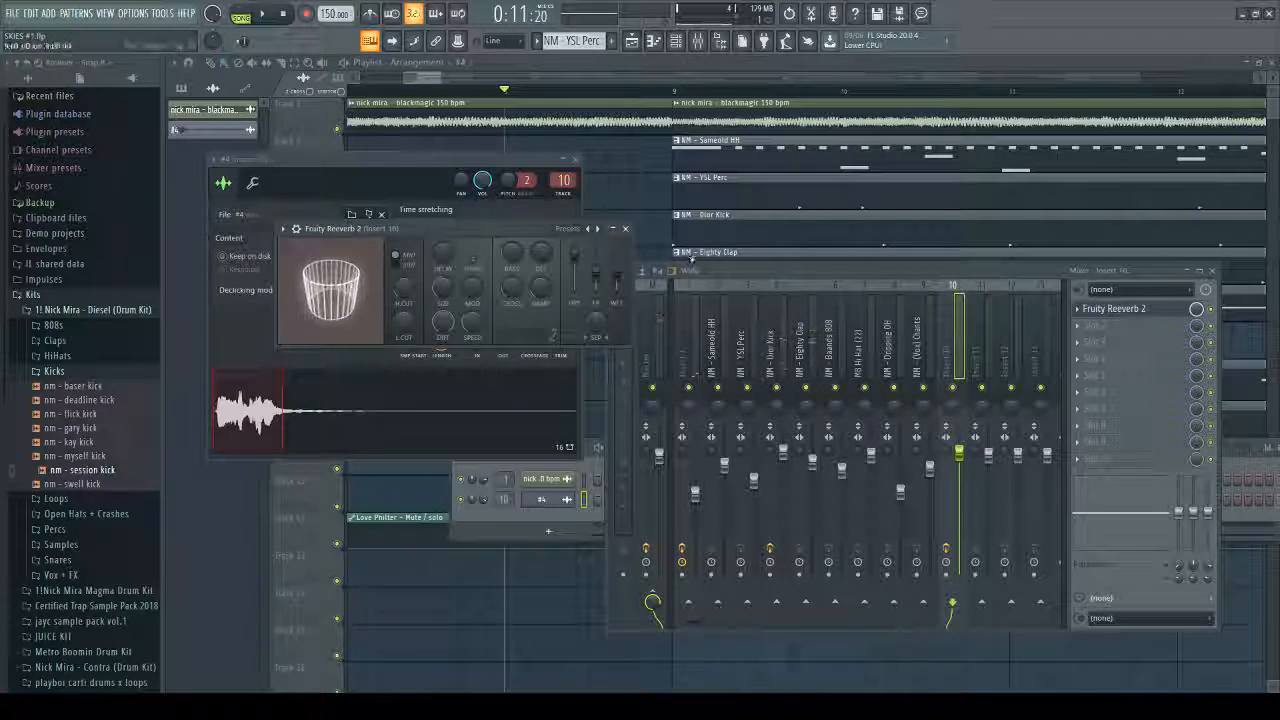
left_click(602, 233)
key("space")
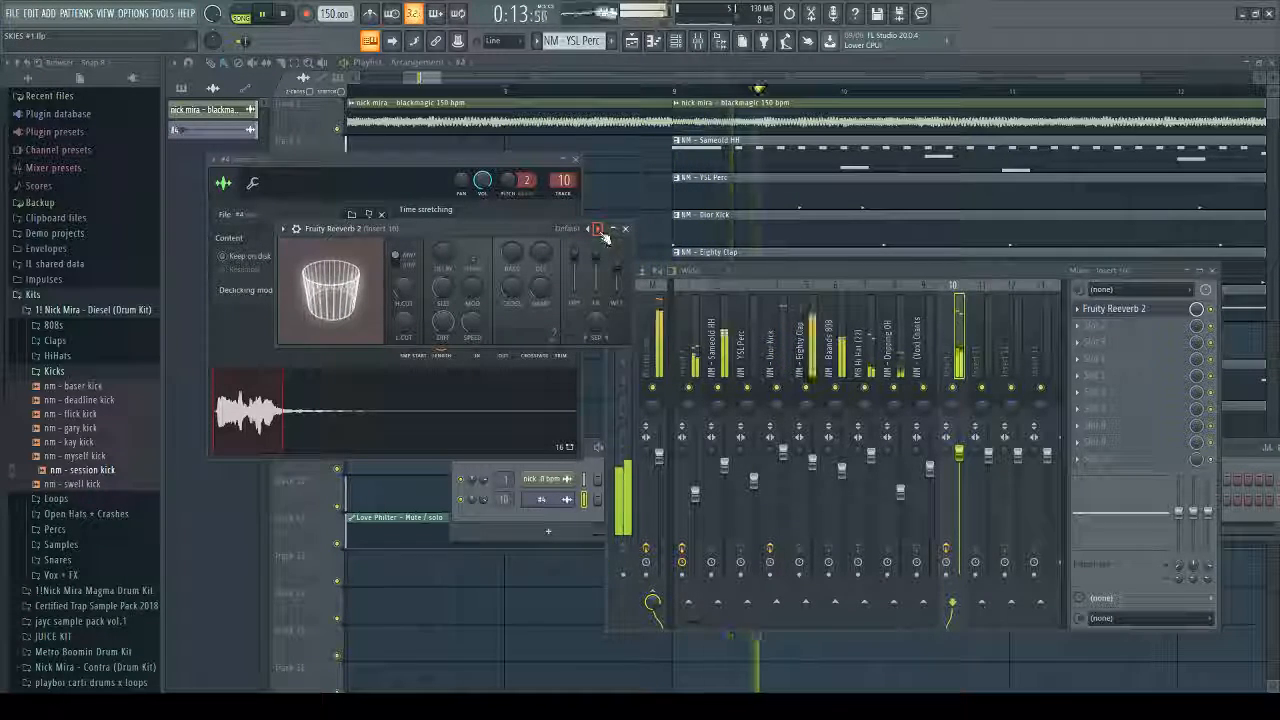
left_click(1207, 273)
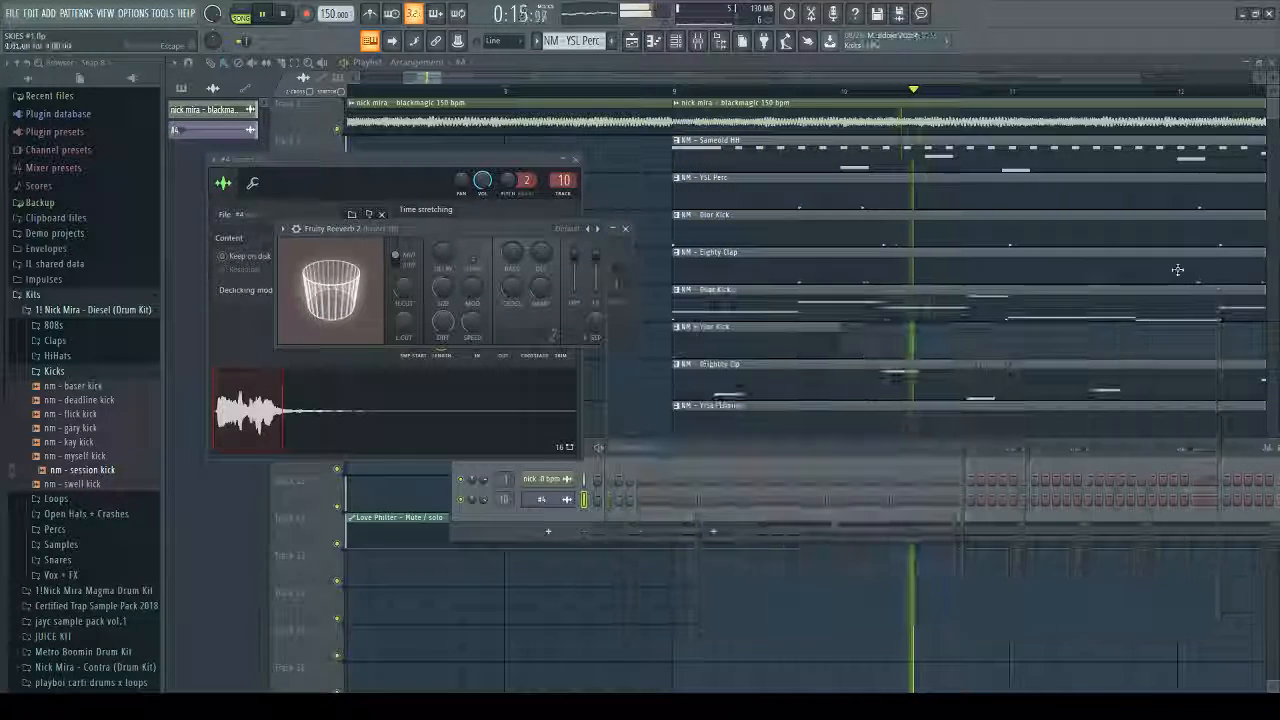
left_click(625, 228)
left_click(569, 161)
left_click(568, 161)
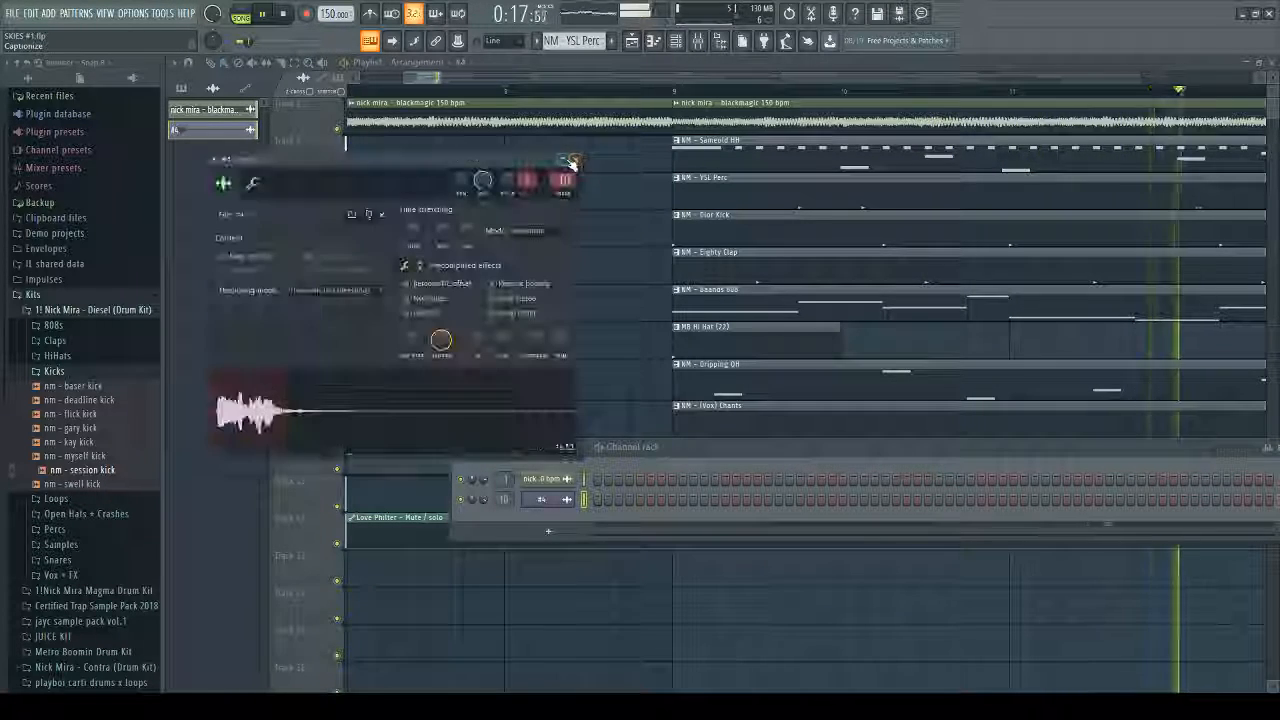
left_click(575, 160)
key("space")
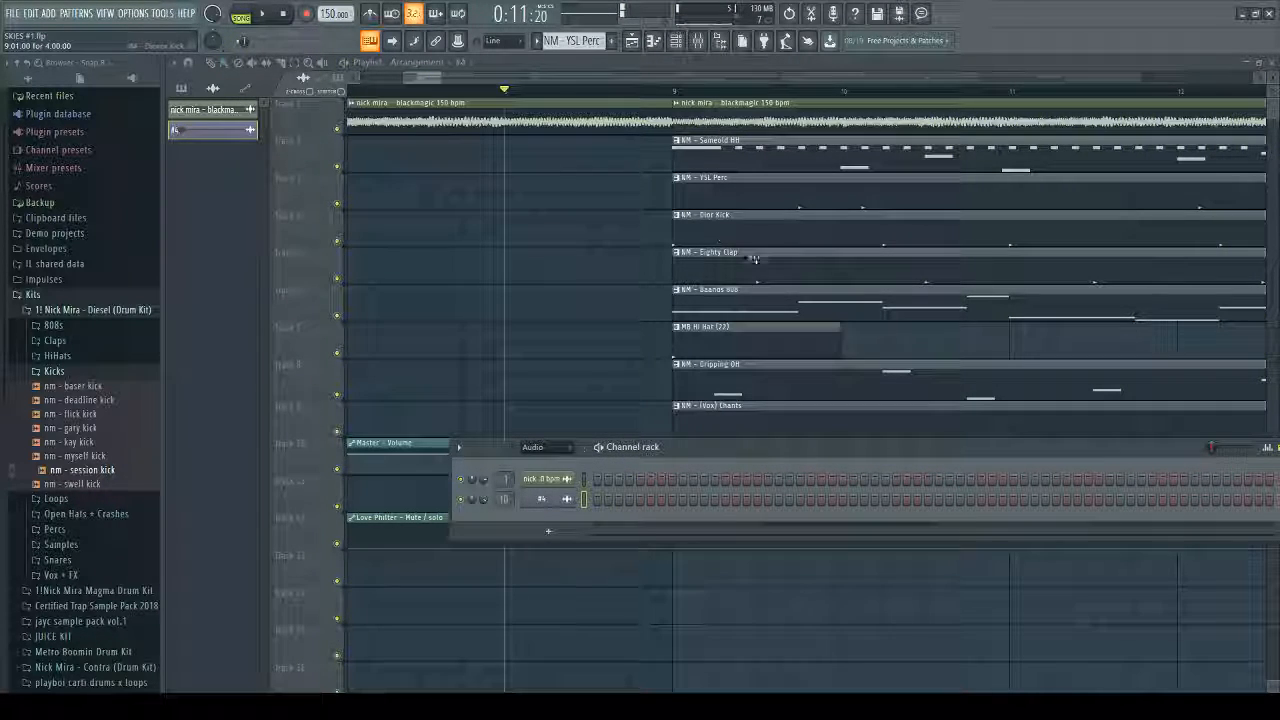
Step: Add Fruity Love Philter to the second effect slot of Insert 10 and test its filter cutoff during playback
left_click(694, 44)
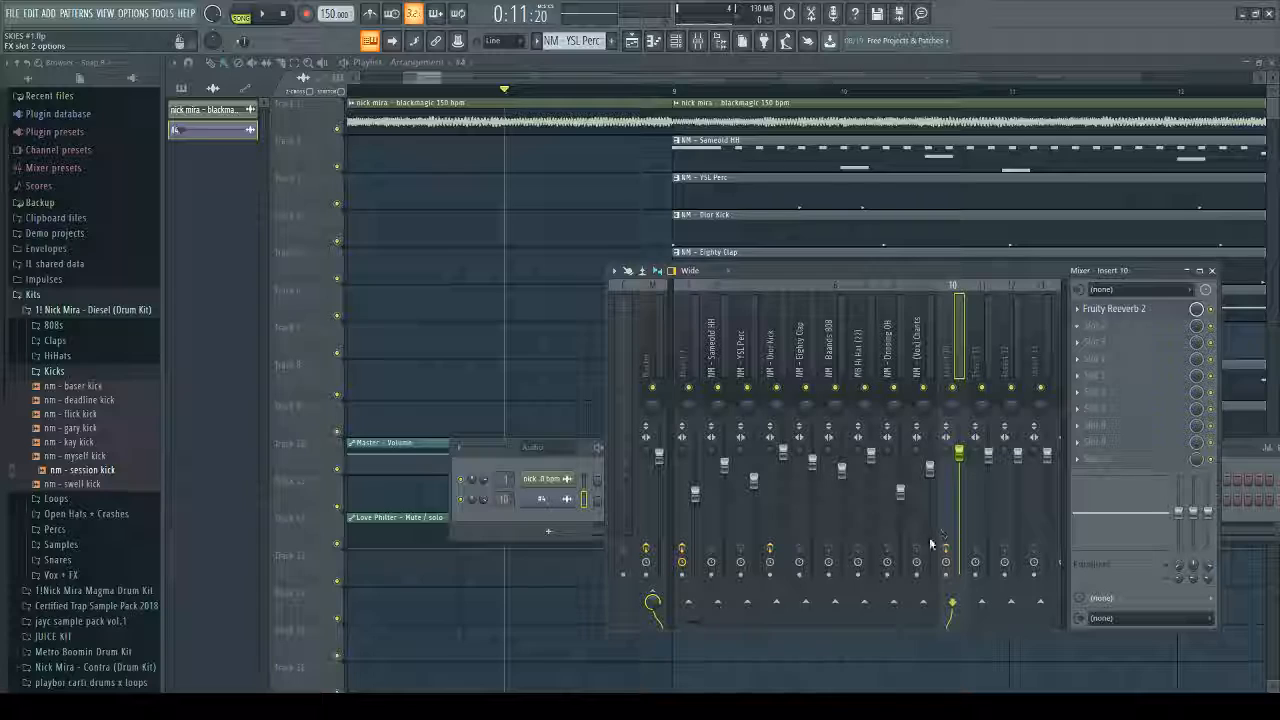
left_click(911, 423)
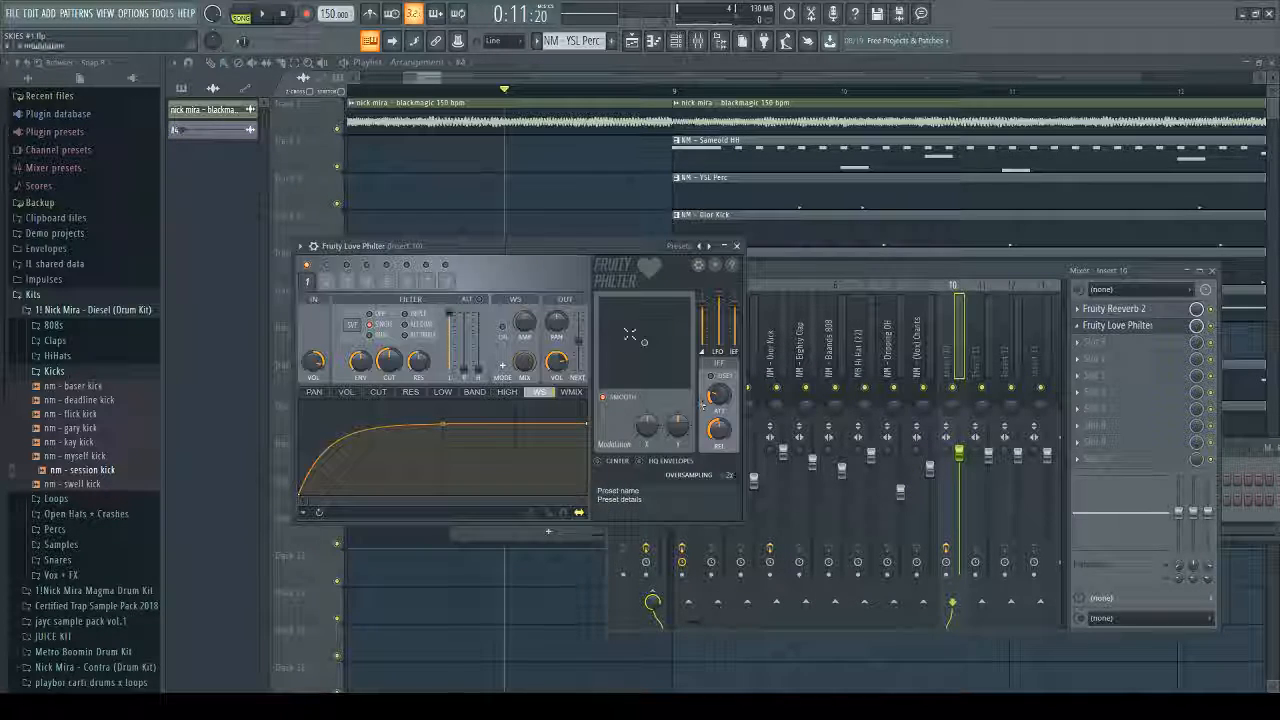
key("space")
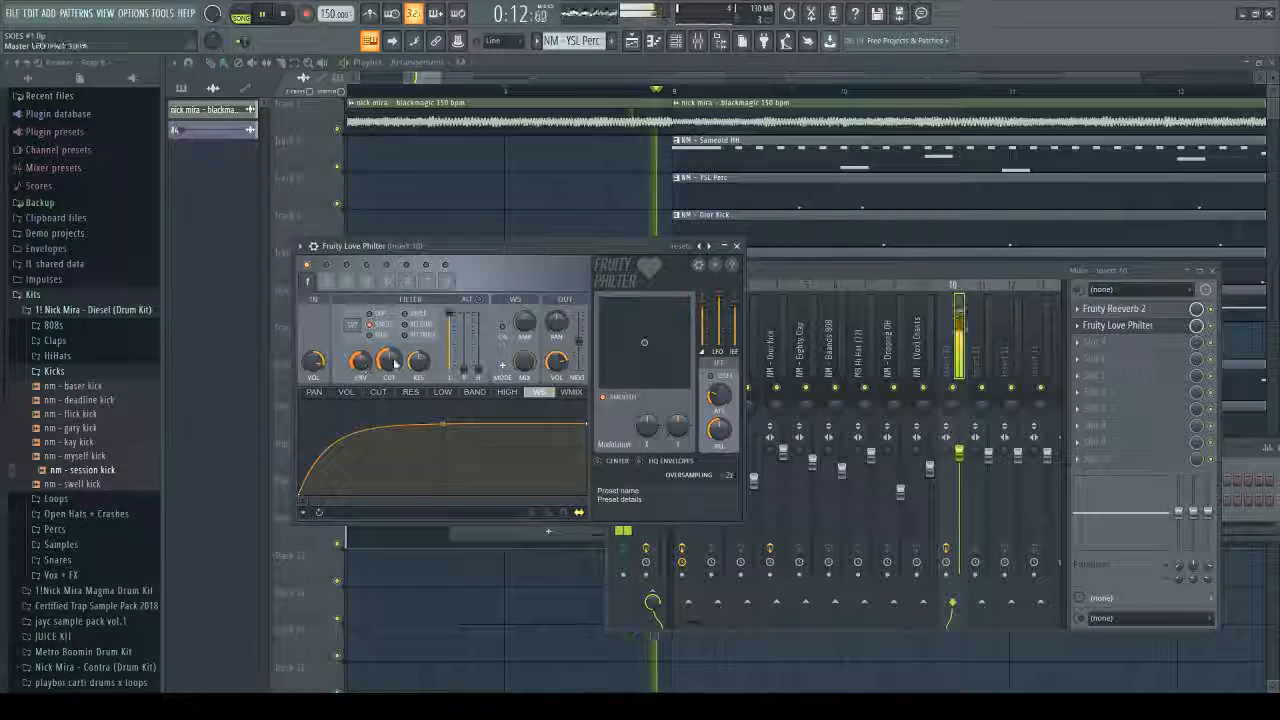
key("space")
key("space")
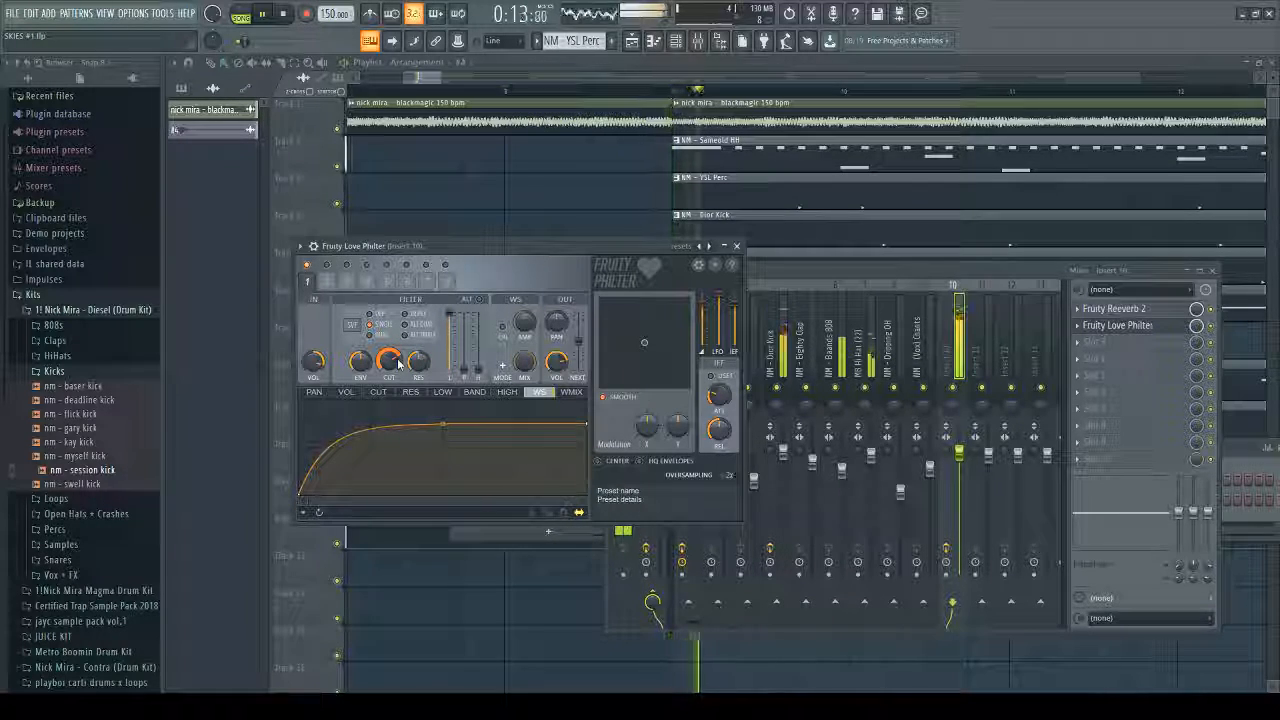
key("space")
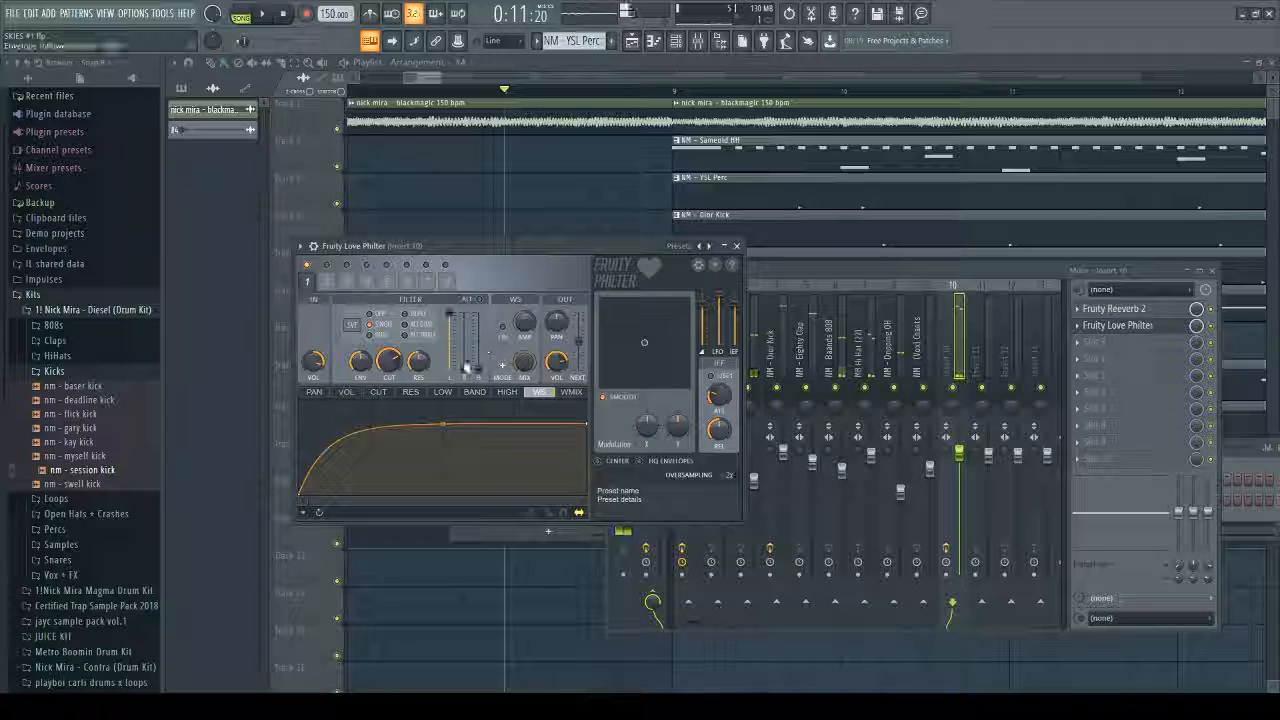
key("space")
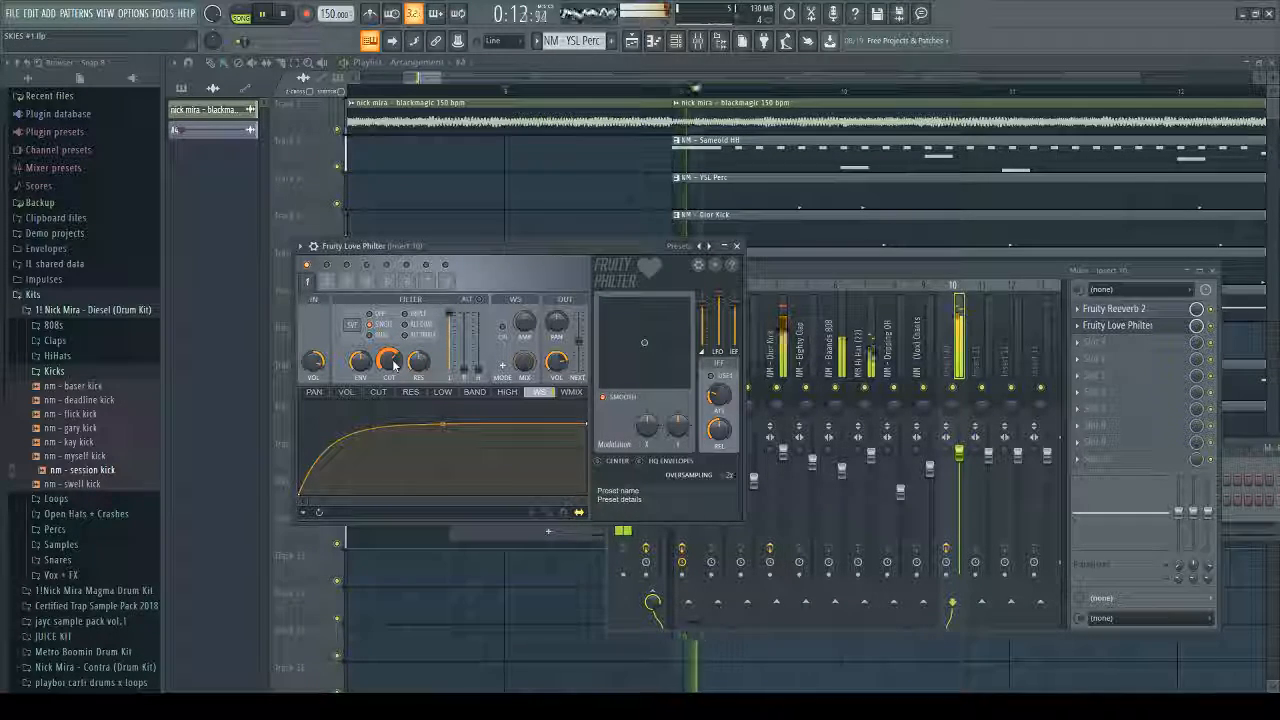
Step: Close the filter, mixer and channel rack and listen to the arrangement from the bar 9 drop into bar 17
left_click(737, 246)
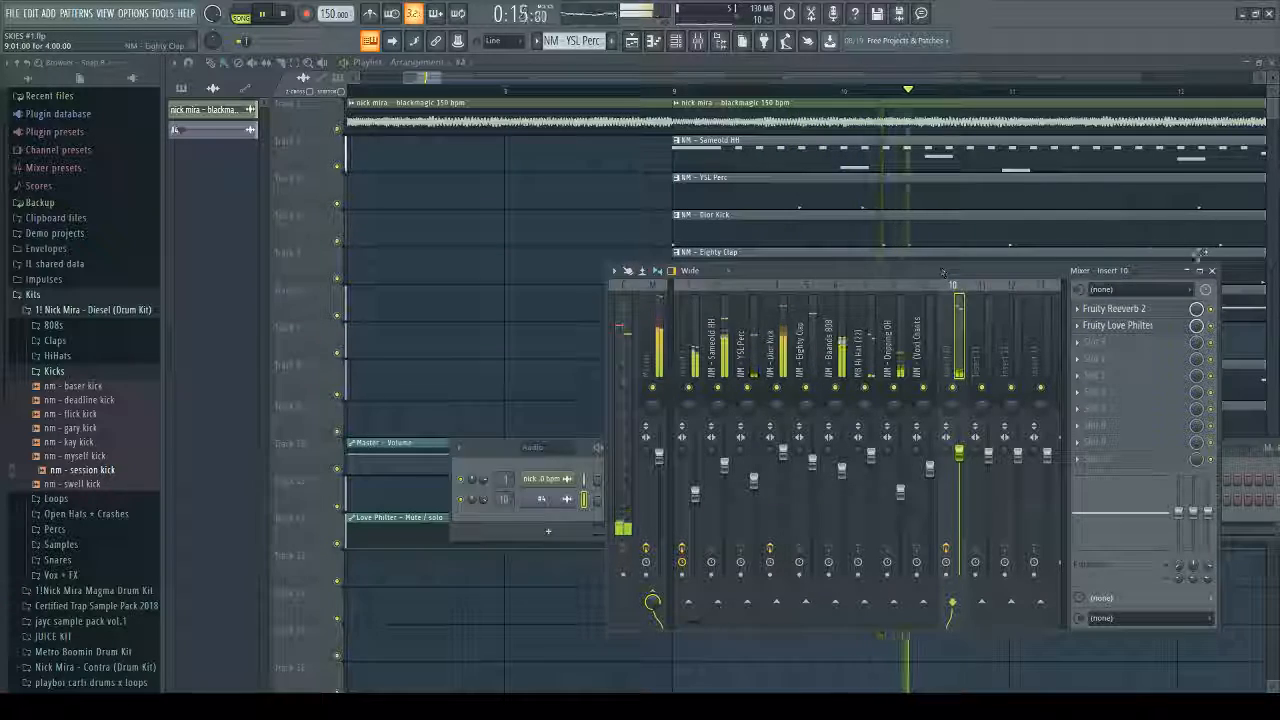
left_click(1211, 270)
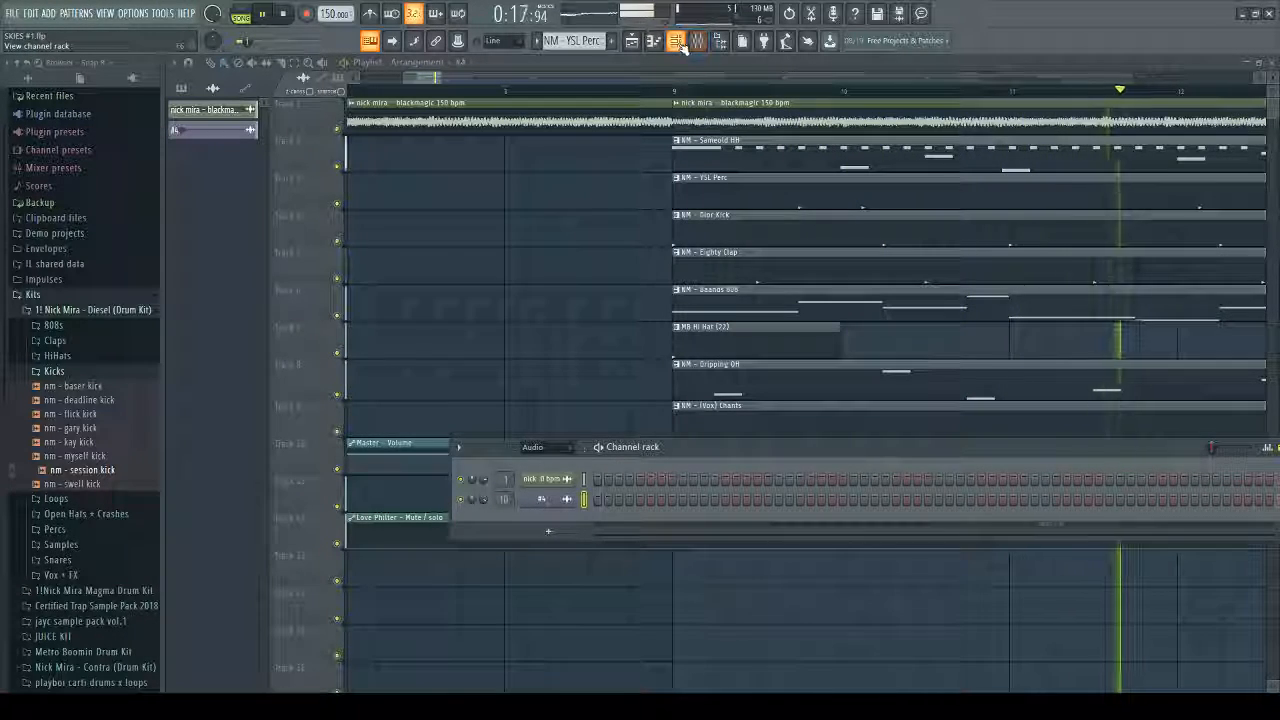
left_click(677, 42)
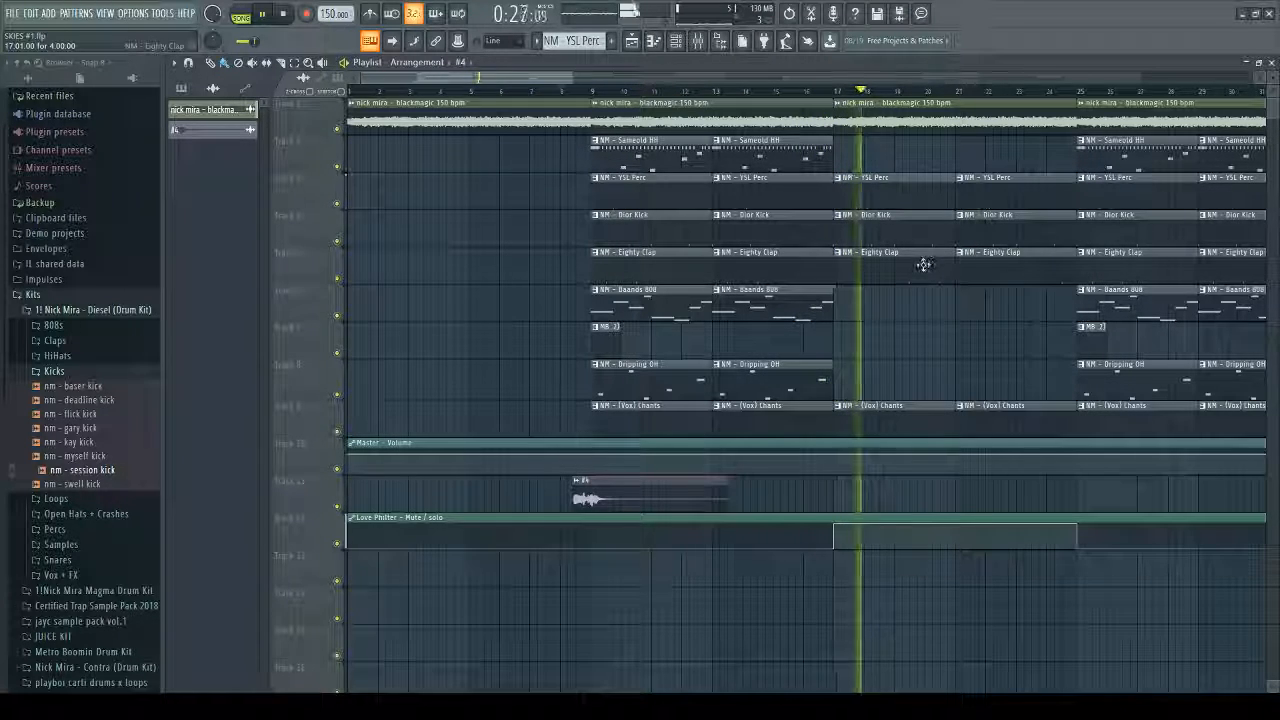
key("space")
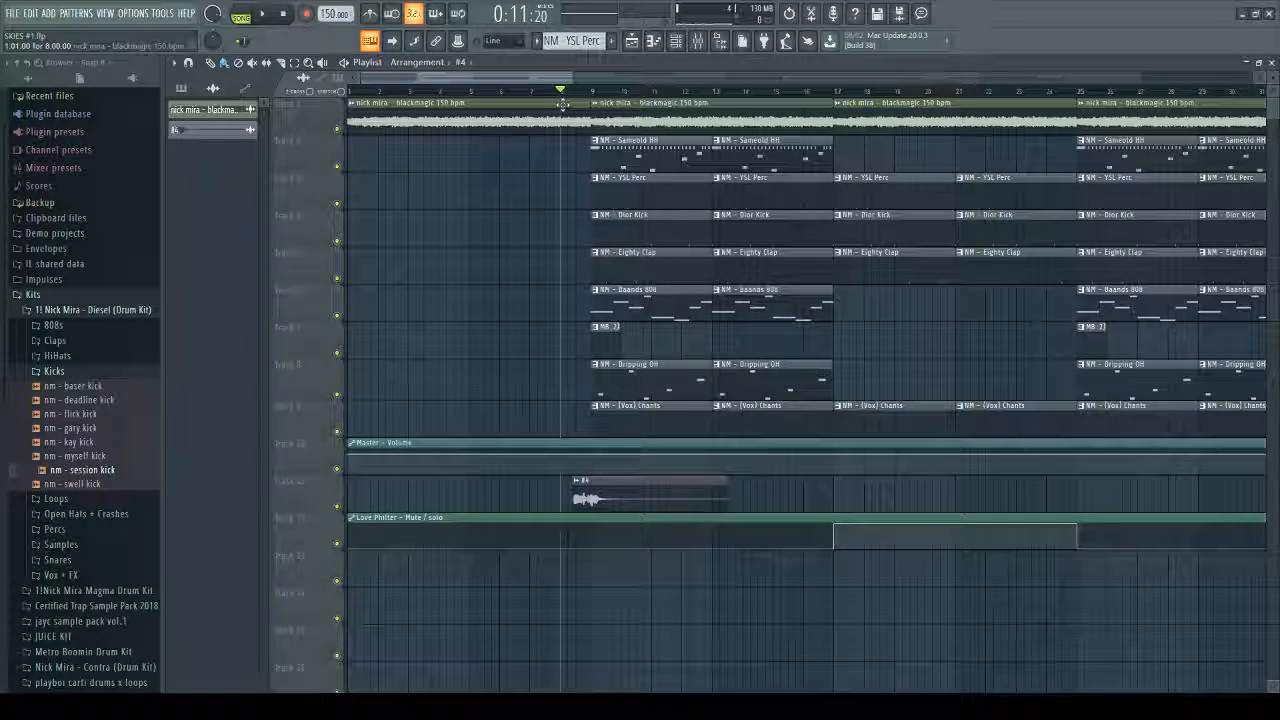
Step: Play the full arrangement from bar 1 through the closing volume fade, and stop playback at the end
scroll(591, 234, "down", 6)
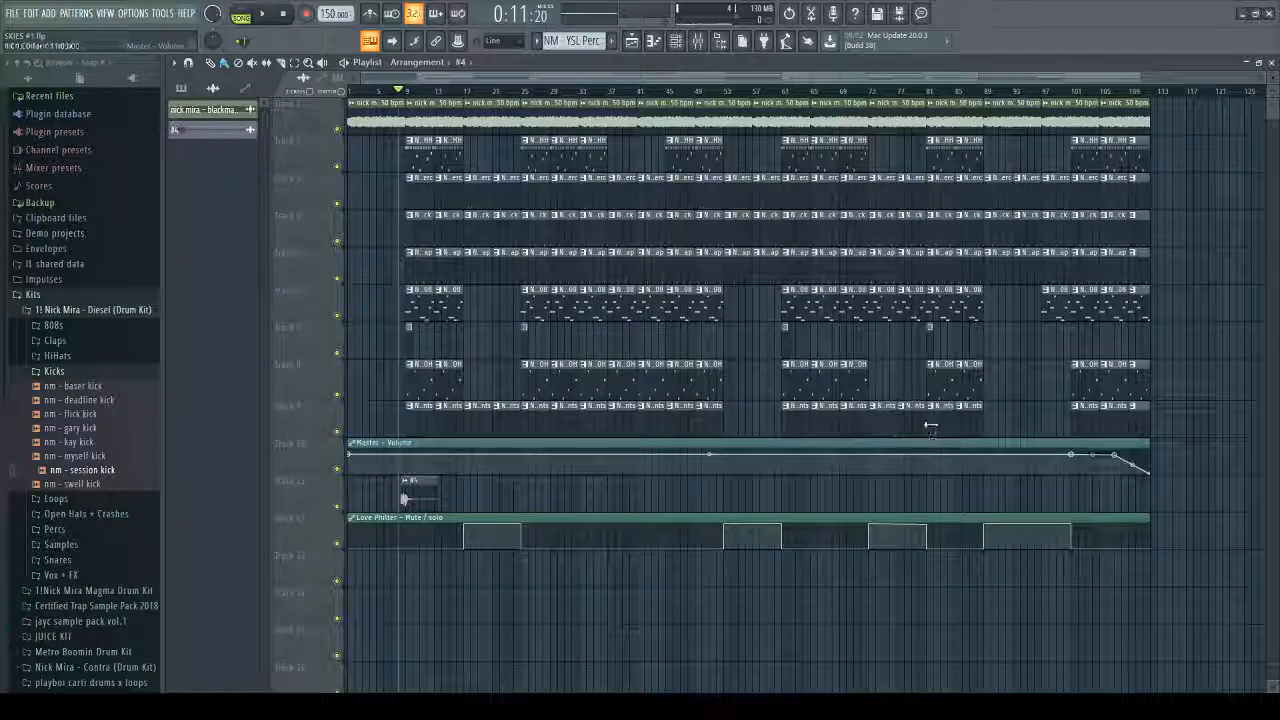
left_click(350, 91)
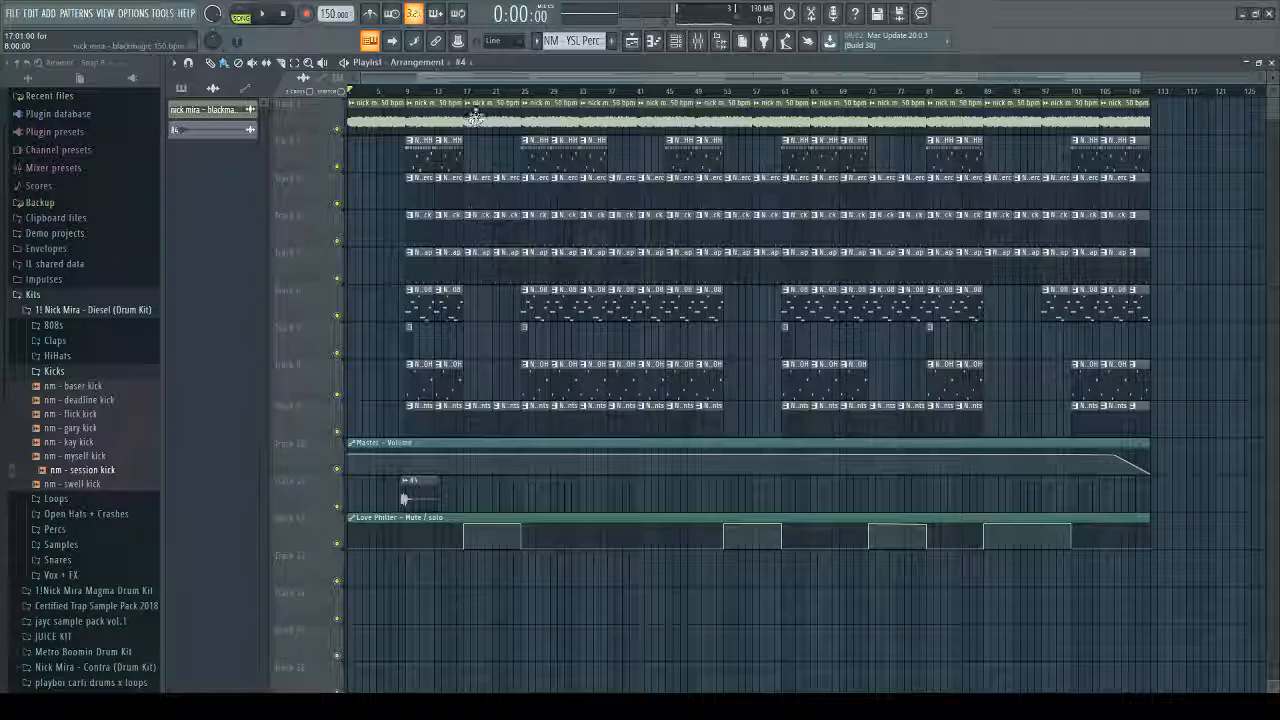
key("space")
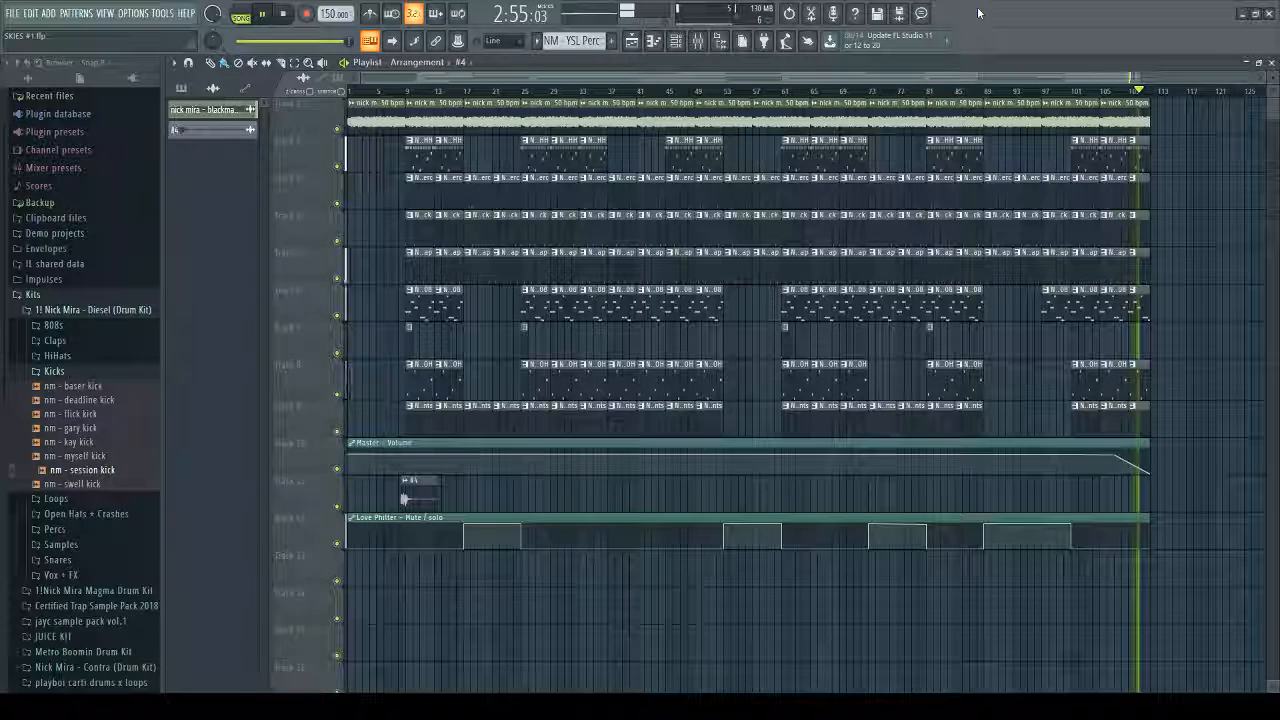
key("space")
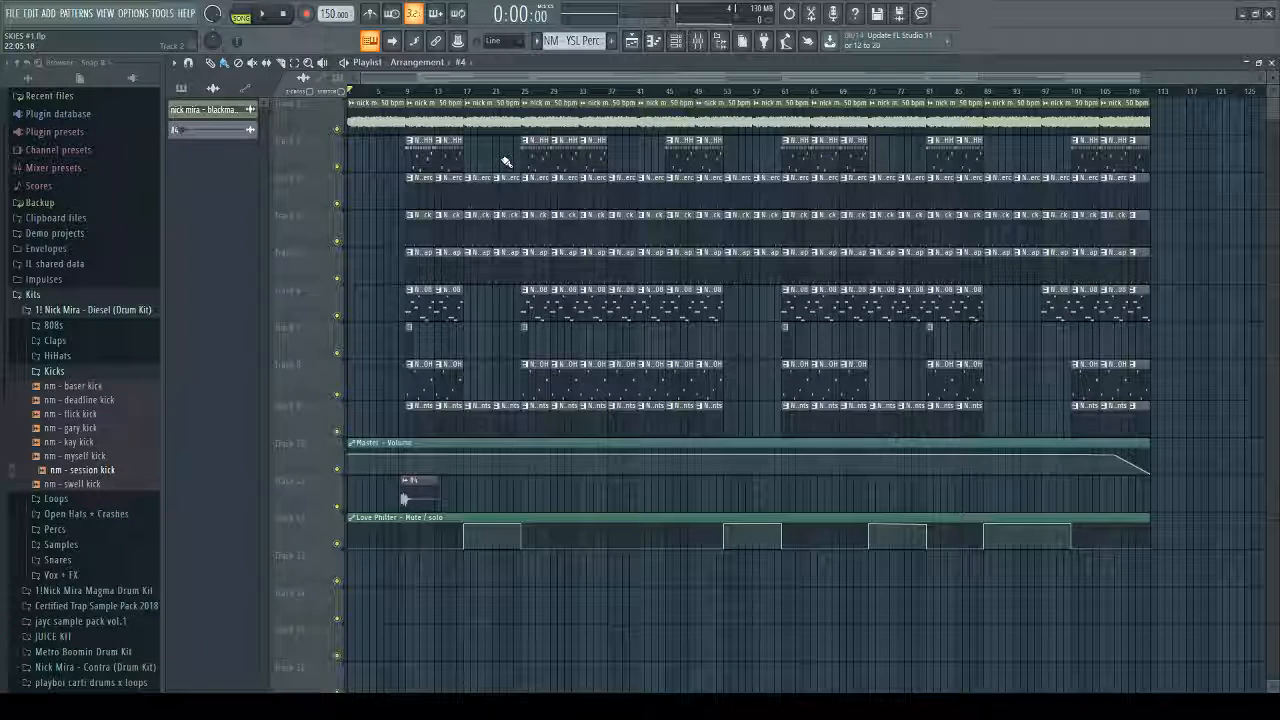
Step: Review the effect slots of the drum, chant and MB Hi Hat inserts in the mixer and close it
left_click(700, 45)
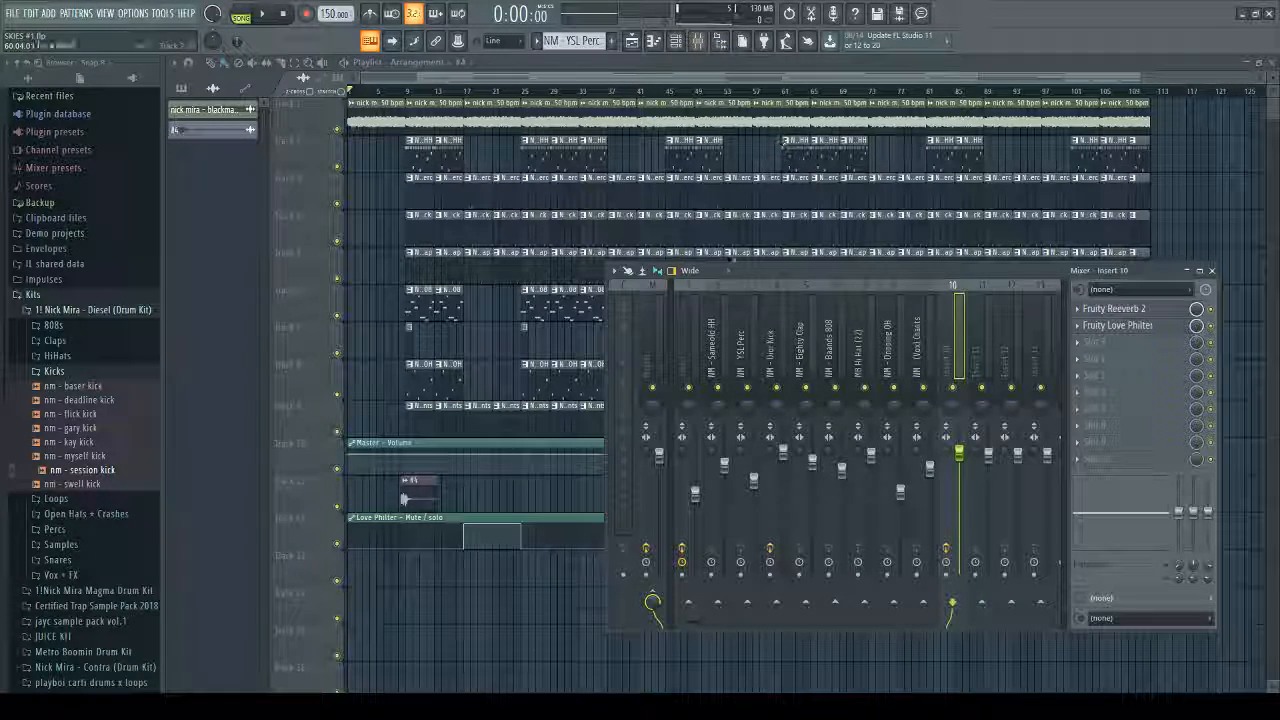
left_click(752, 330)
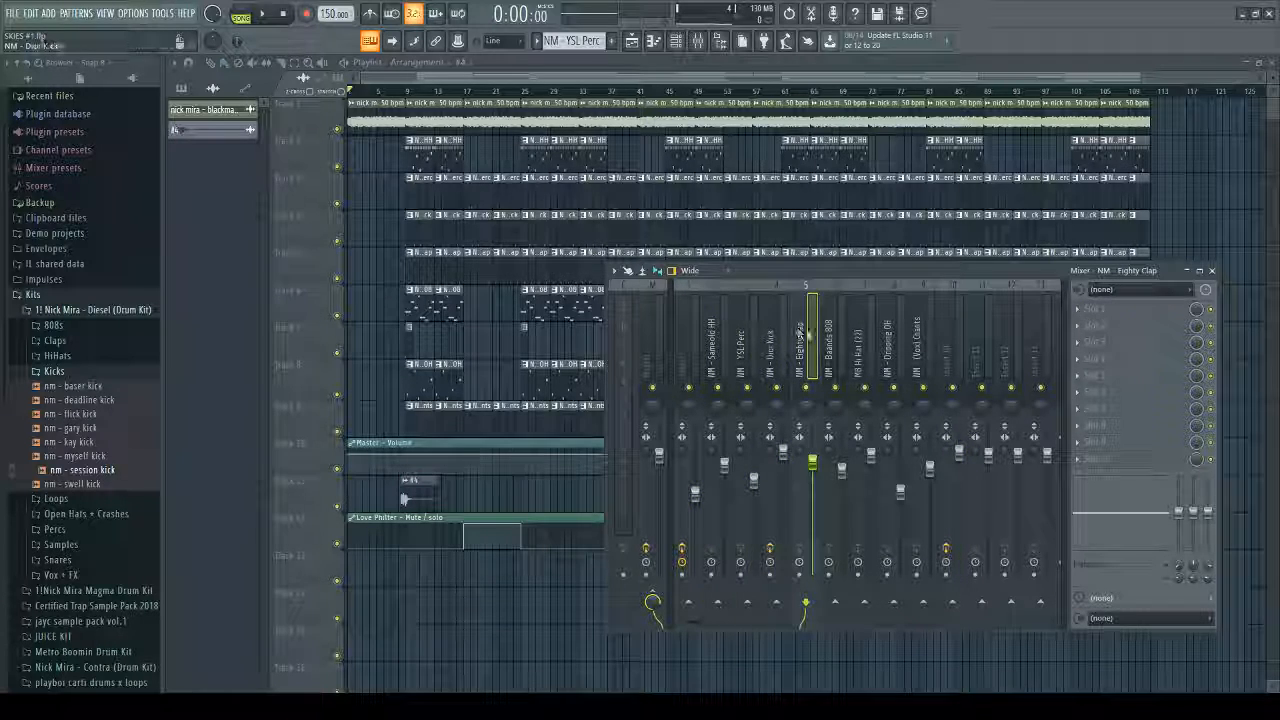
left_click(893, 340)
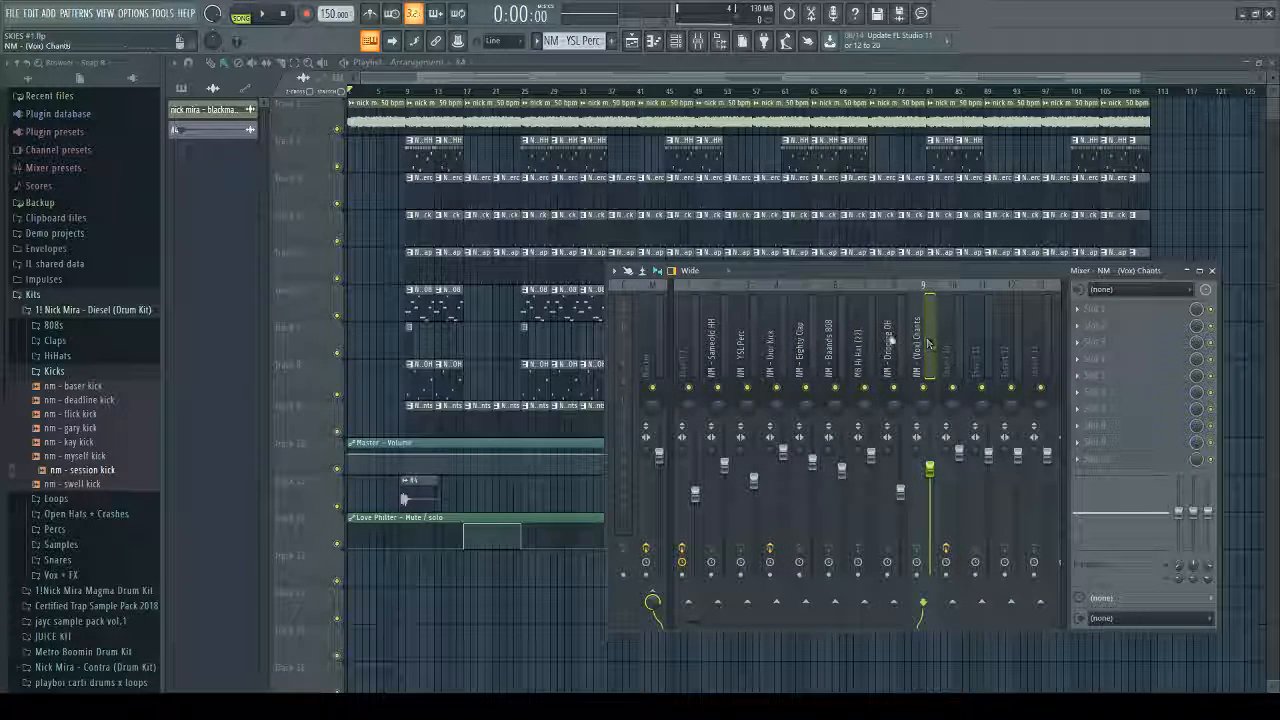
left_click(745, 345)
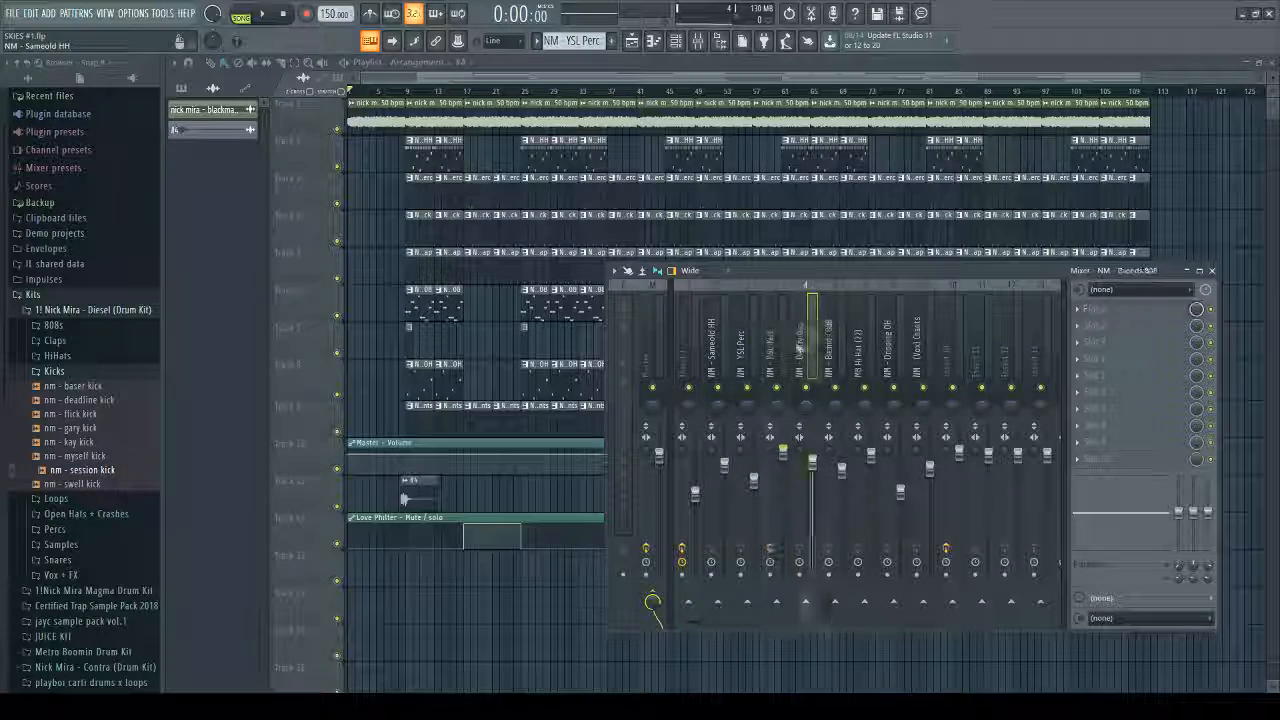
left_click(865, 340)
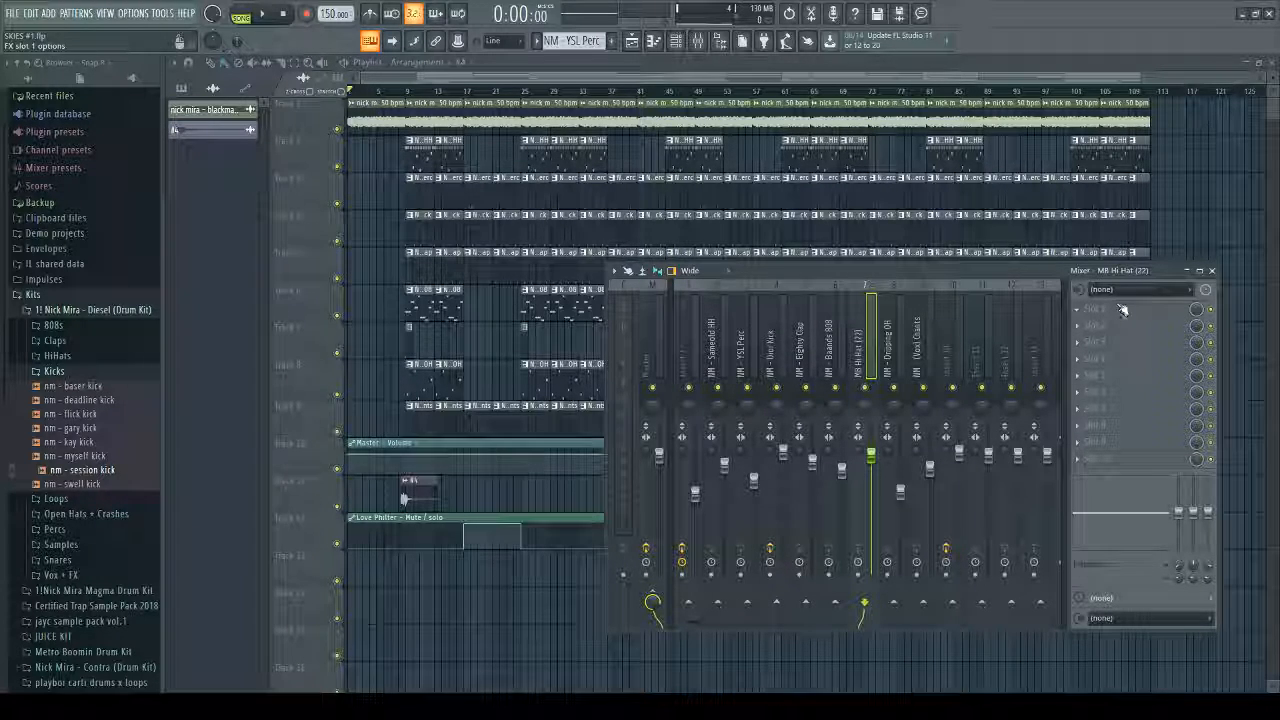
left_click(1212, 271)
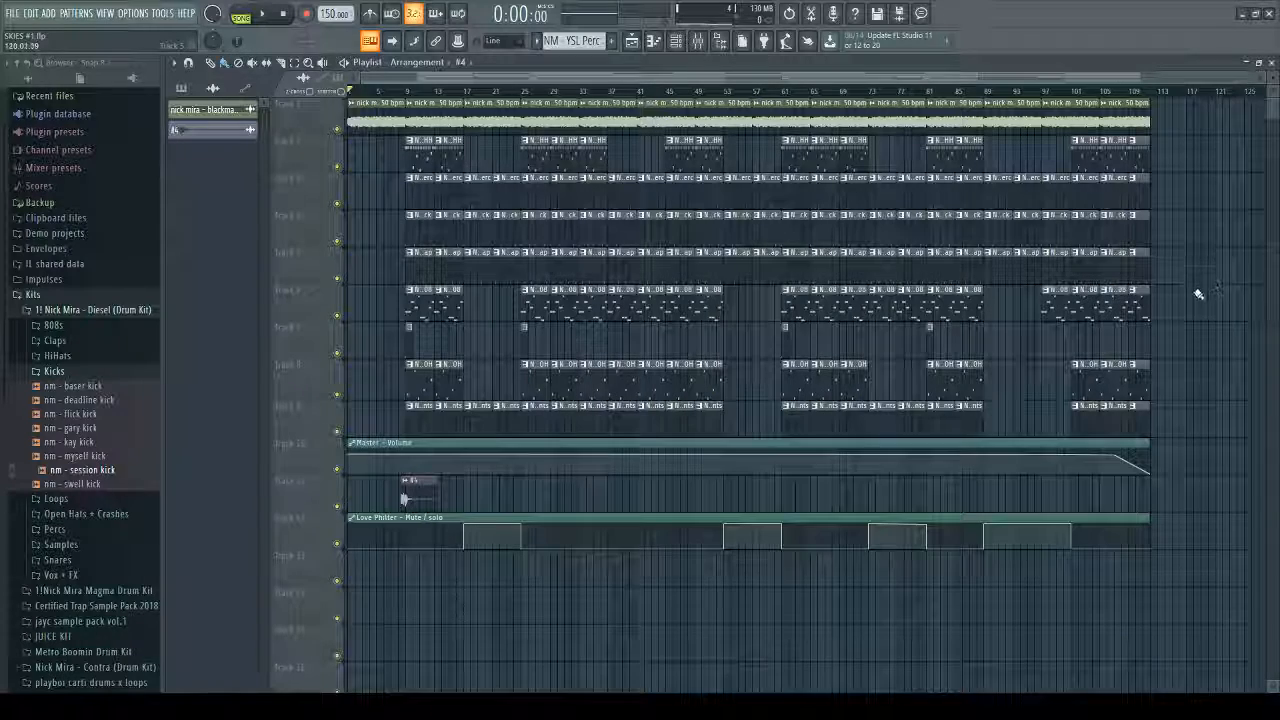